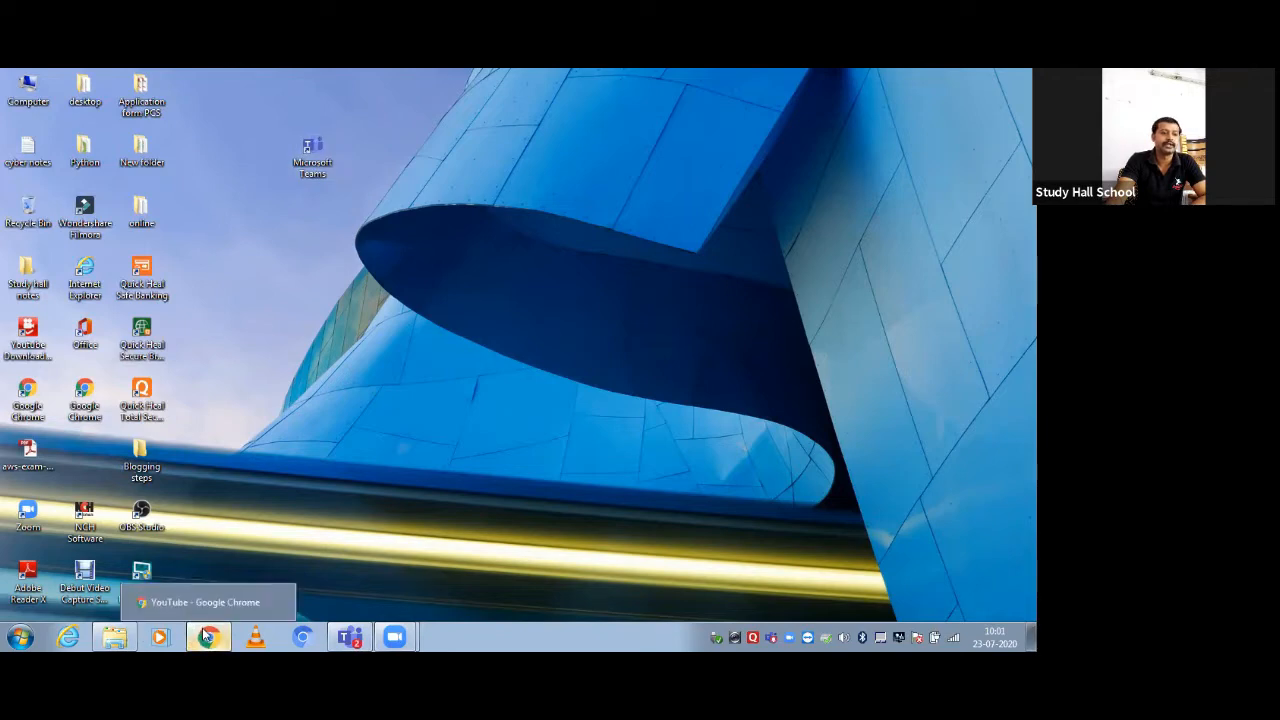
Search Google for 'microsoft team download' in a new Chrome tab
click(205, 635)
click(384, 82)
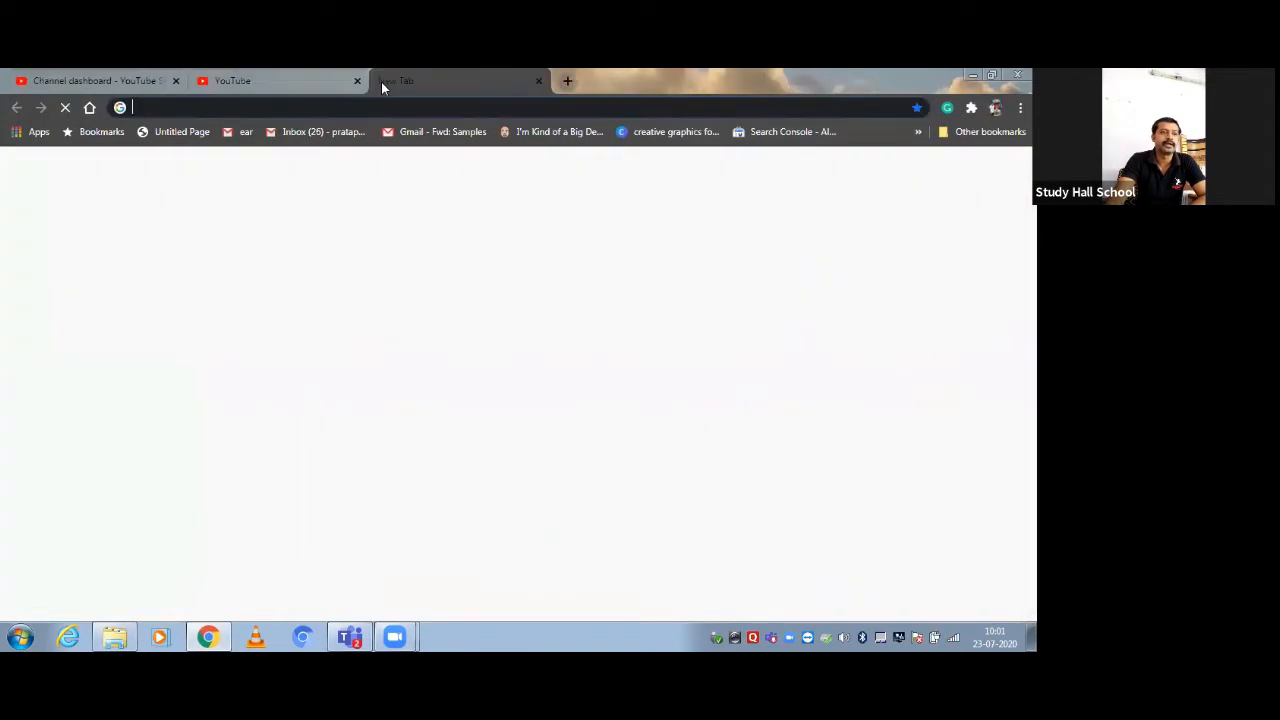
text(MI)
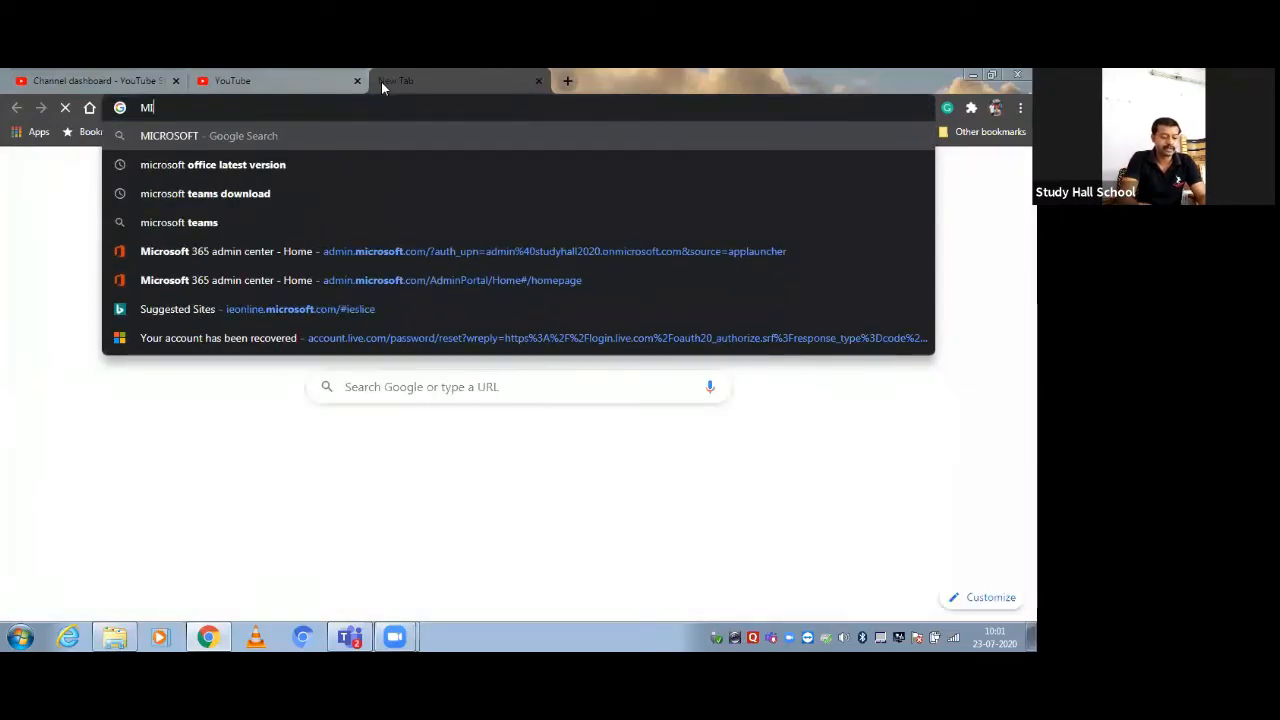
text(CROSOFT TEAM DOWNLO)
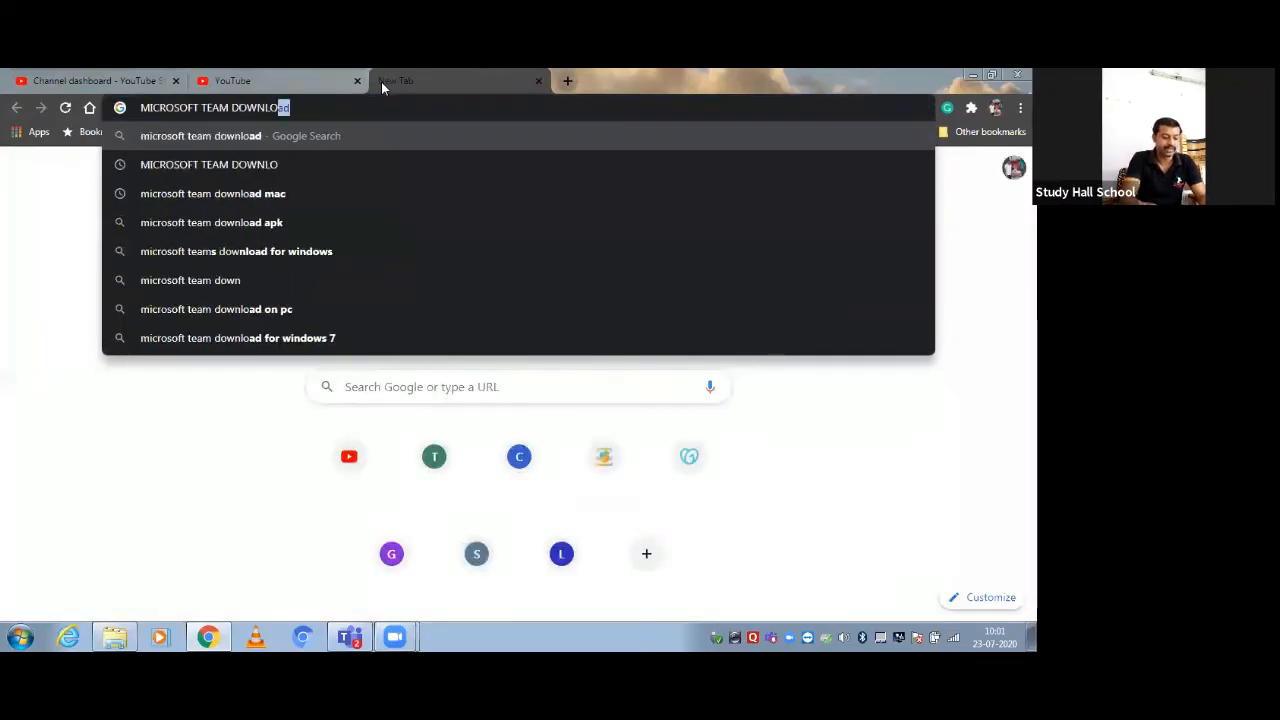
text(AD)
key(Return)
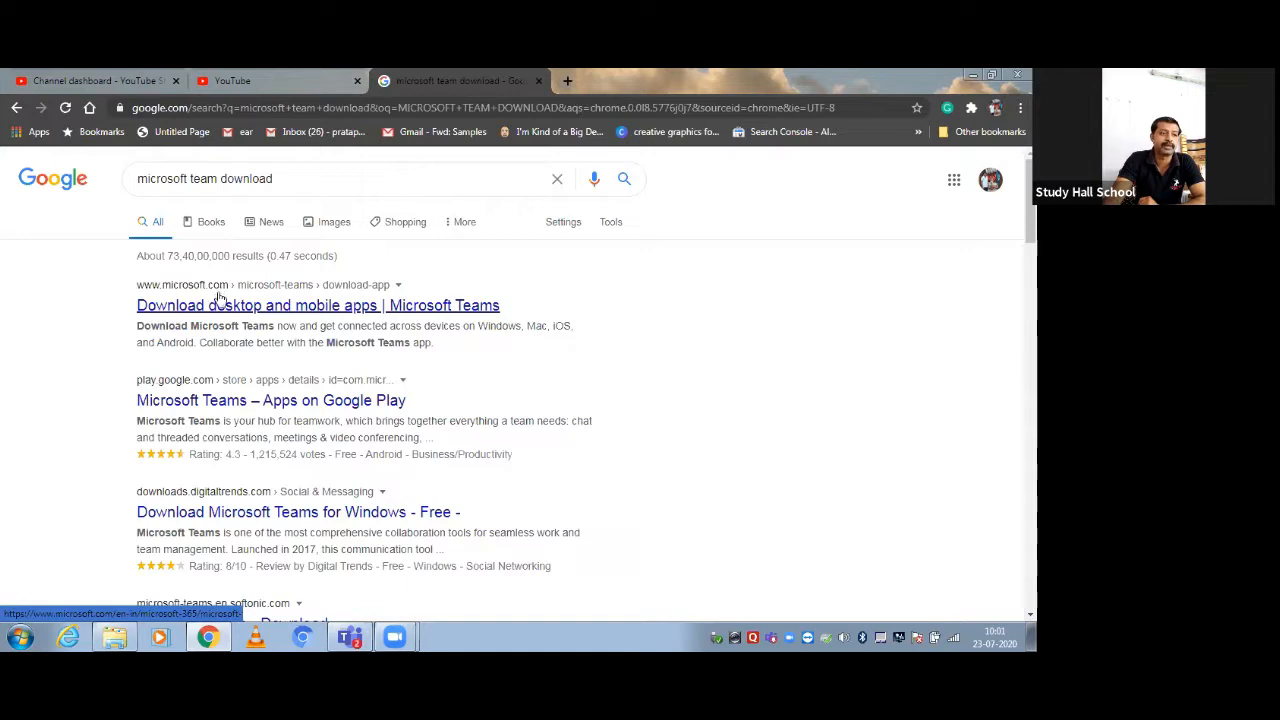
Open the first result, the Teams download page, in its own tab and switch to it
right_click(367, 314)
click(370, 317)
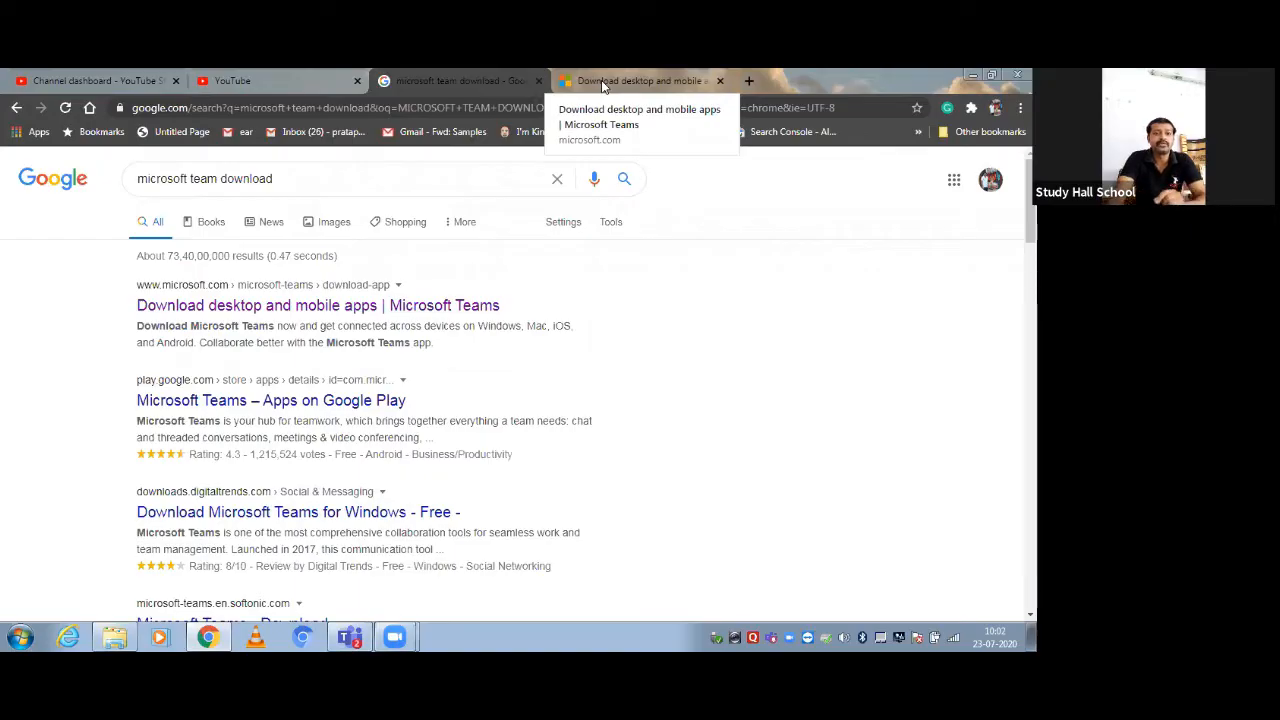
click(603, 87)
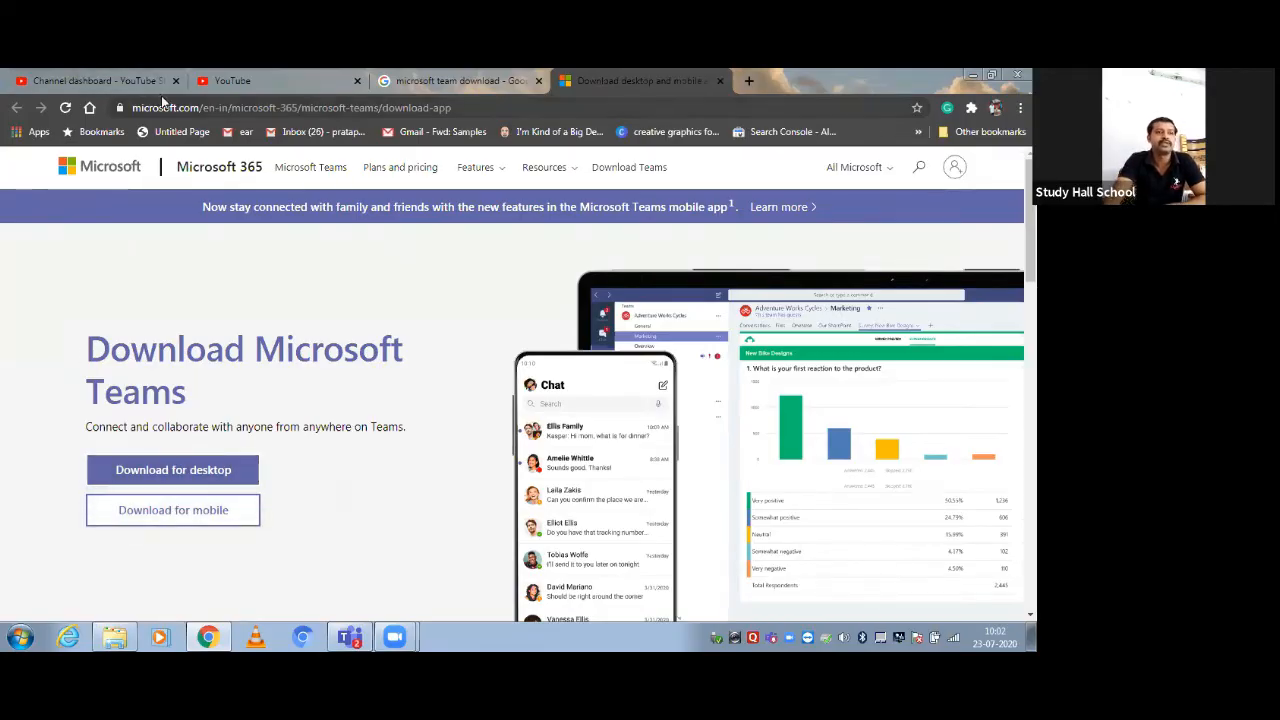
Start the desktop Teams download from the Microsoft page, then minimize Chrome
click(453, 76)
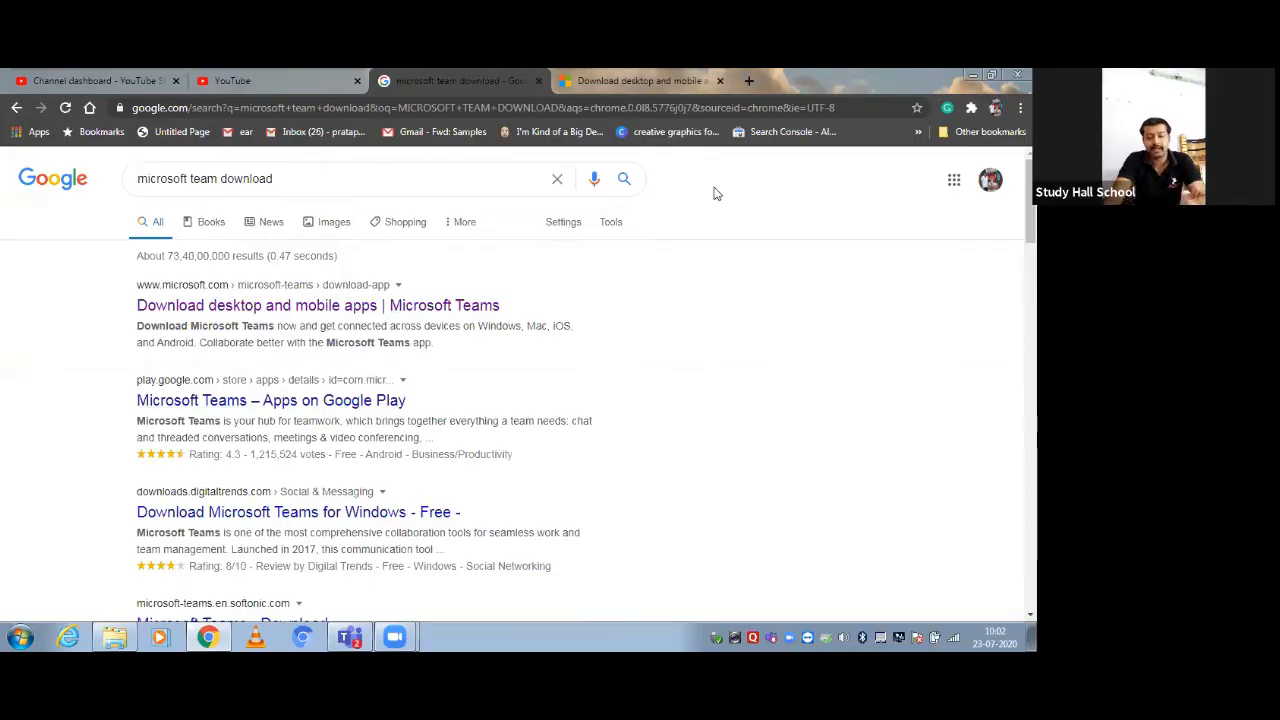
click(618, 79)
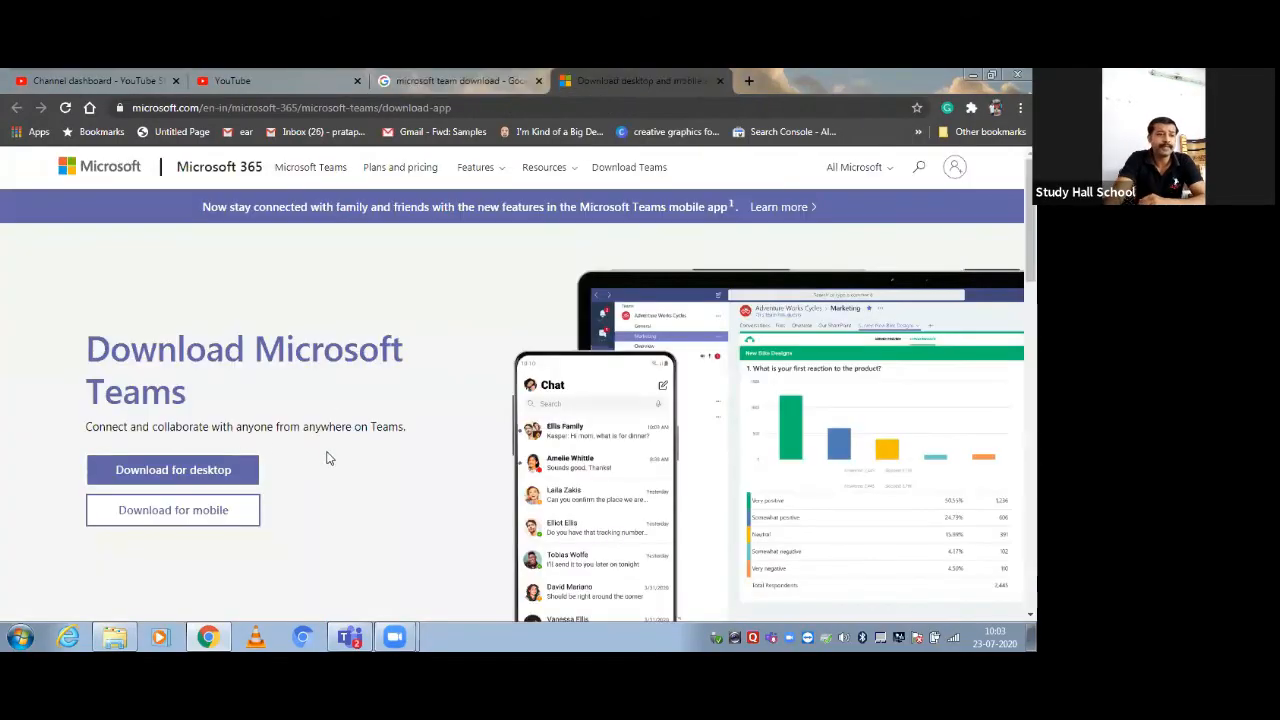
click(187, 477)
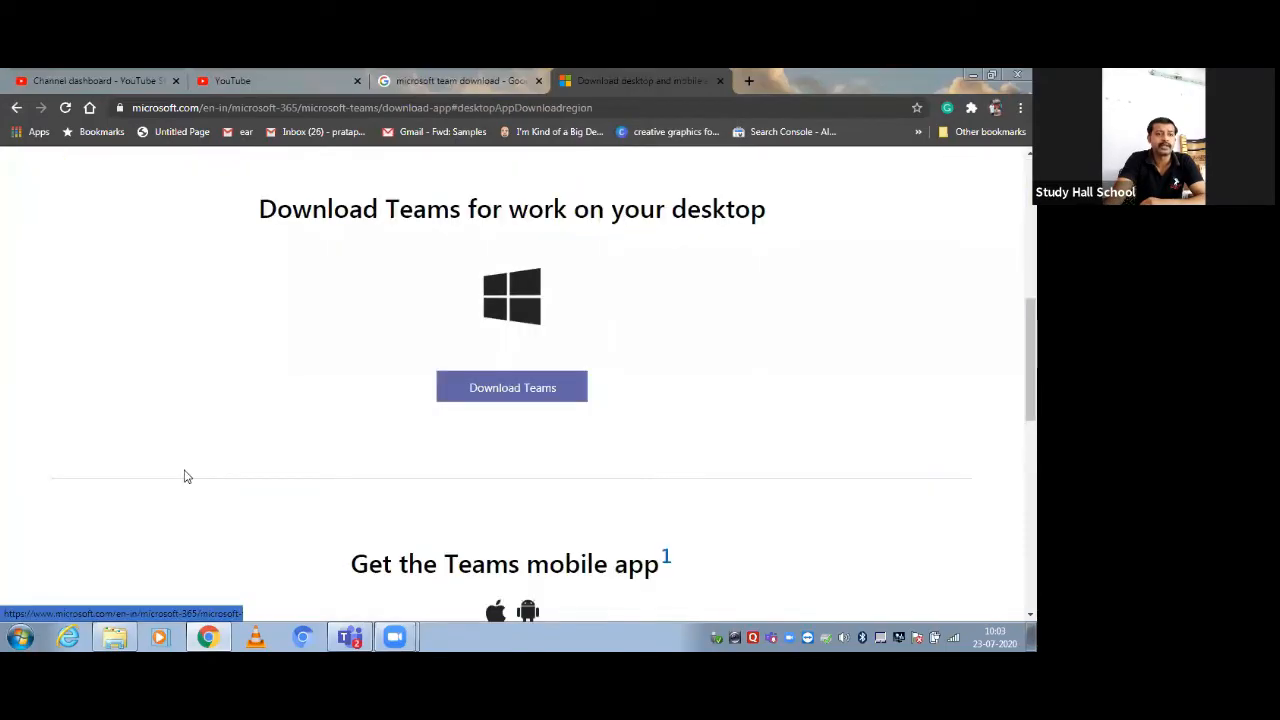
click(514, 389)
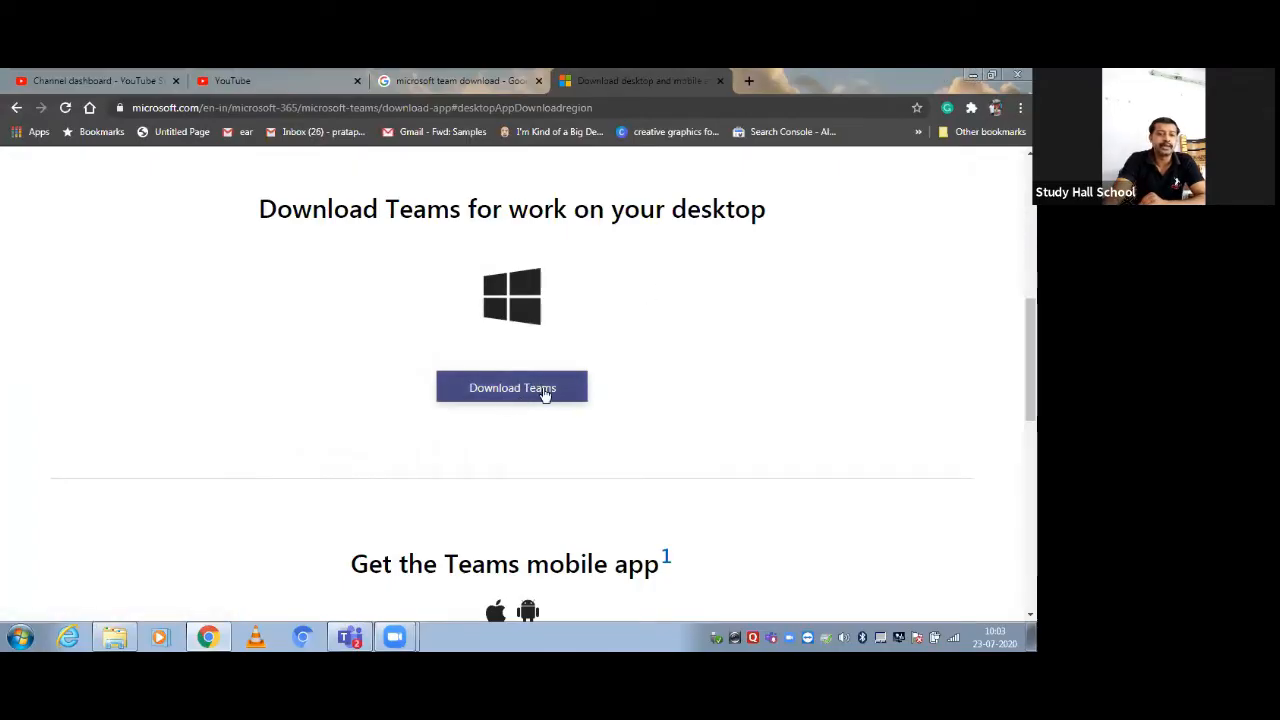
click(962, 74)
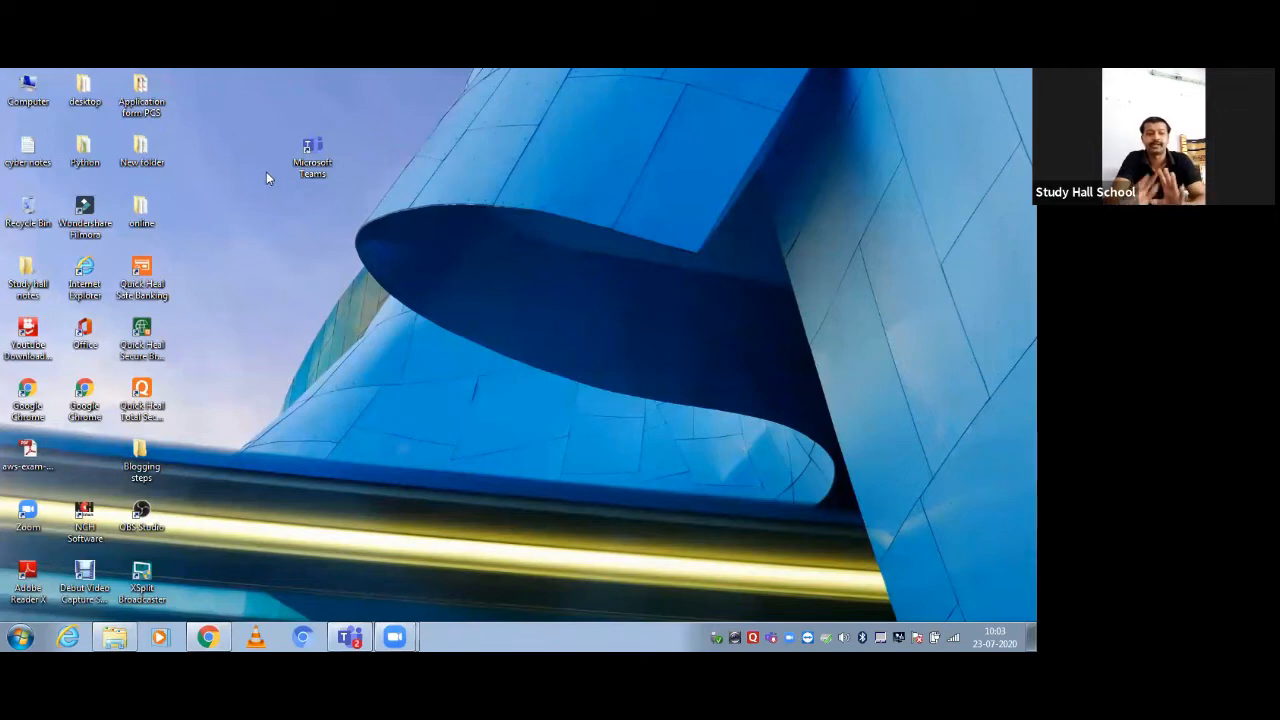
Launch Teams from its desktop shortcut and sign out of the current account
drag(304, 114, 306, 223)
drag(264, 71, 445, 295)
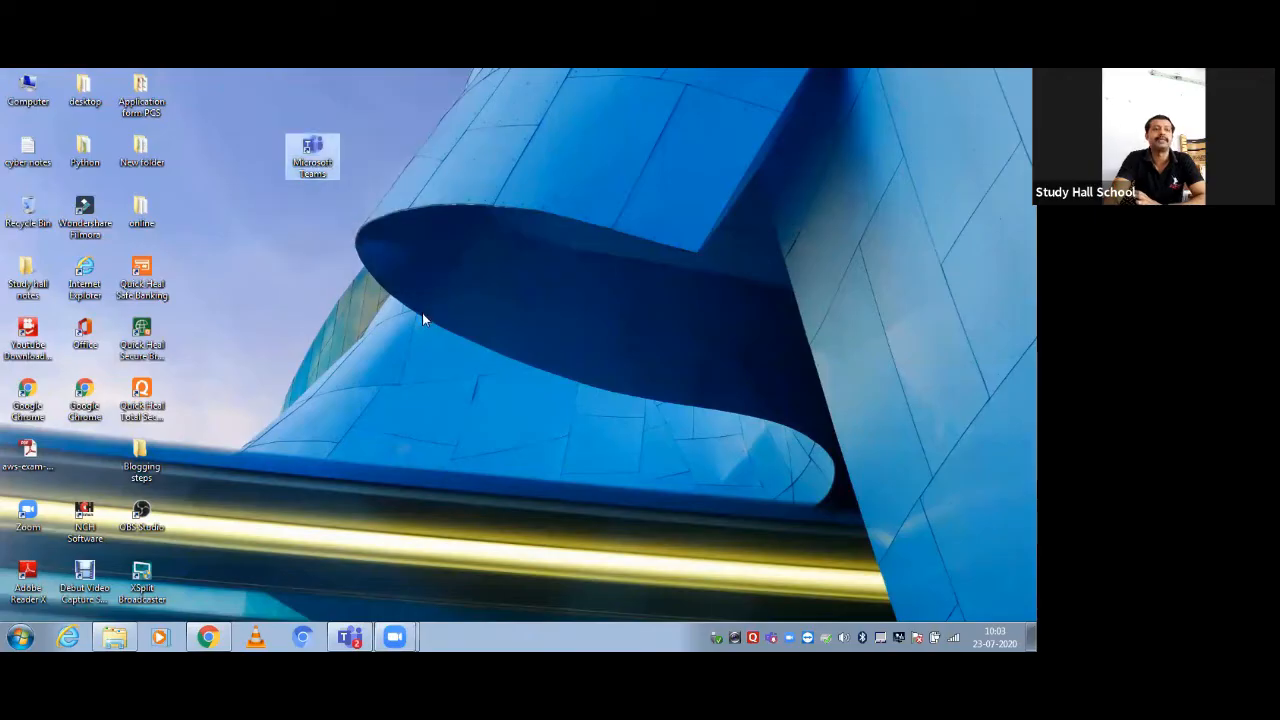
click(422, 313)
click(306, 152)
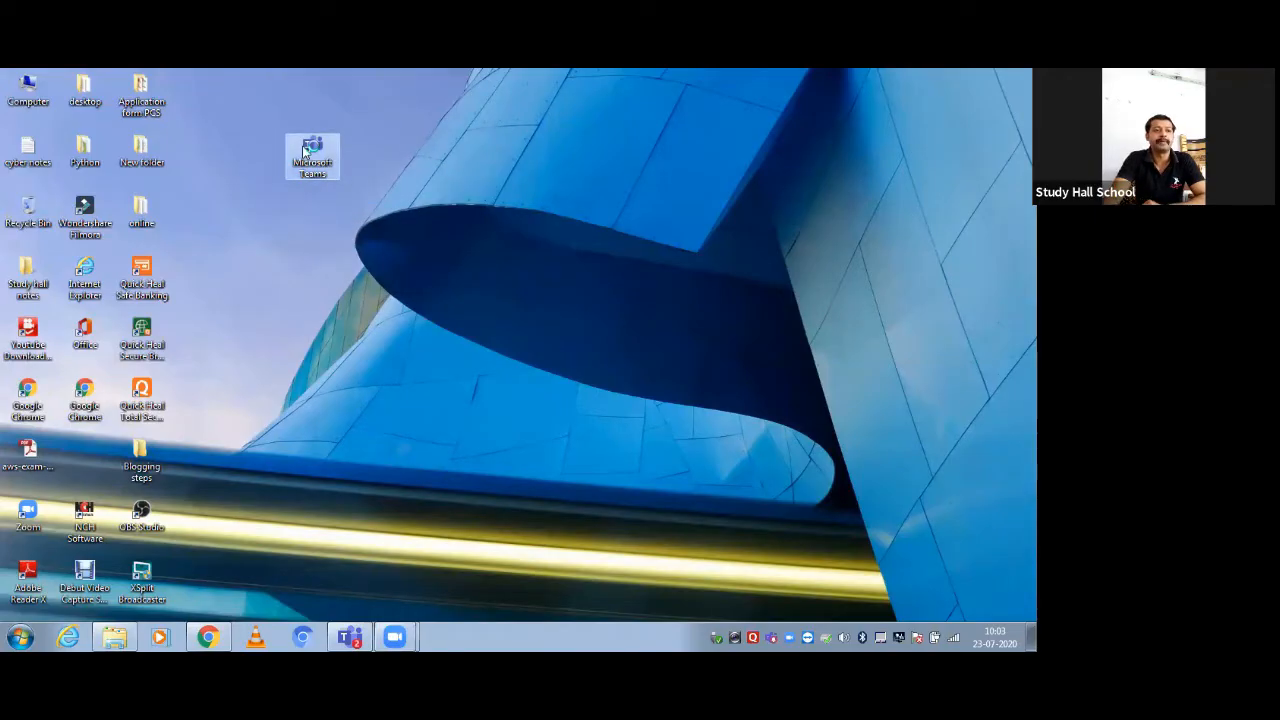
double_click(306, 150)
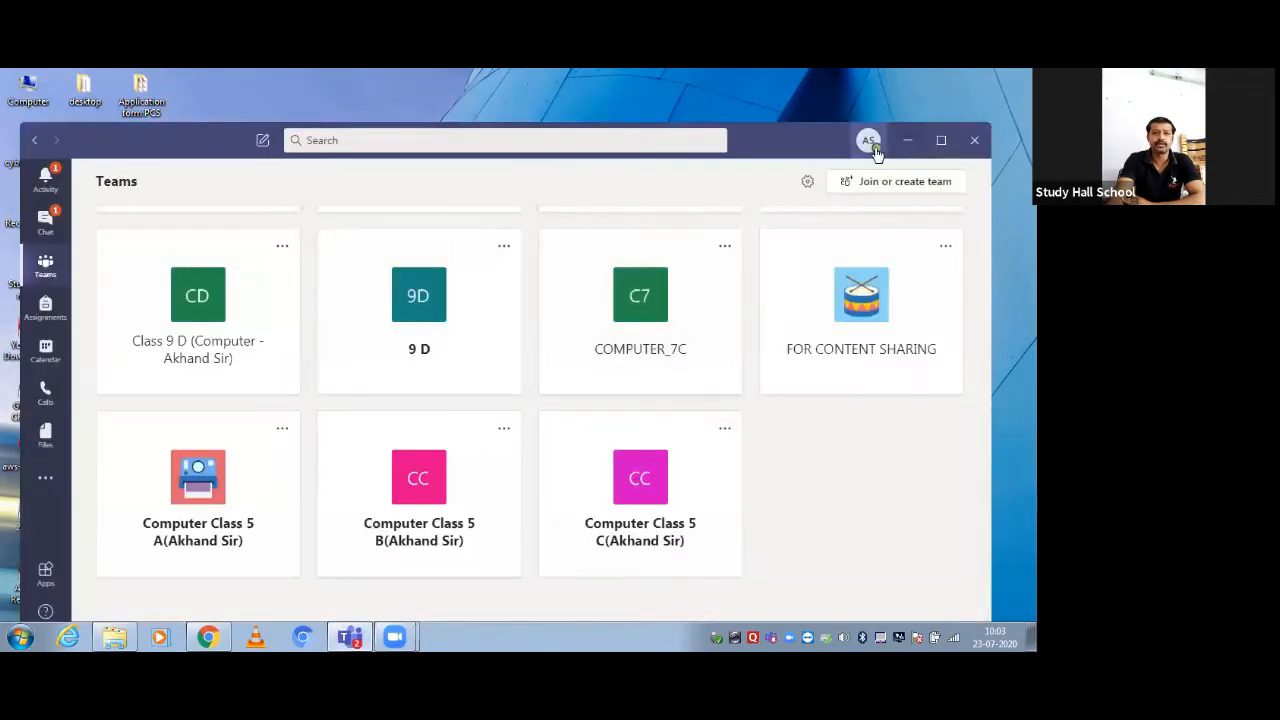
click(873, 148)
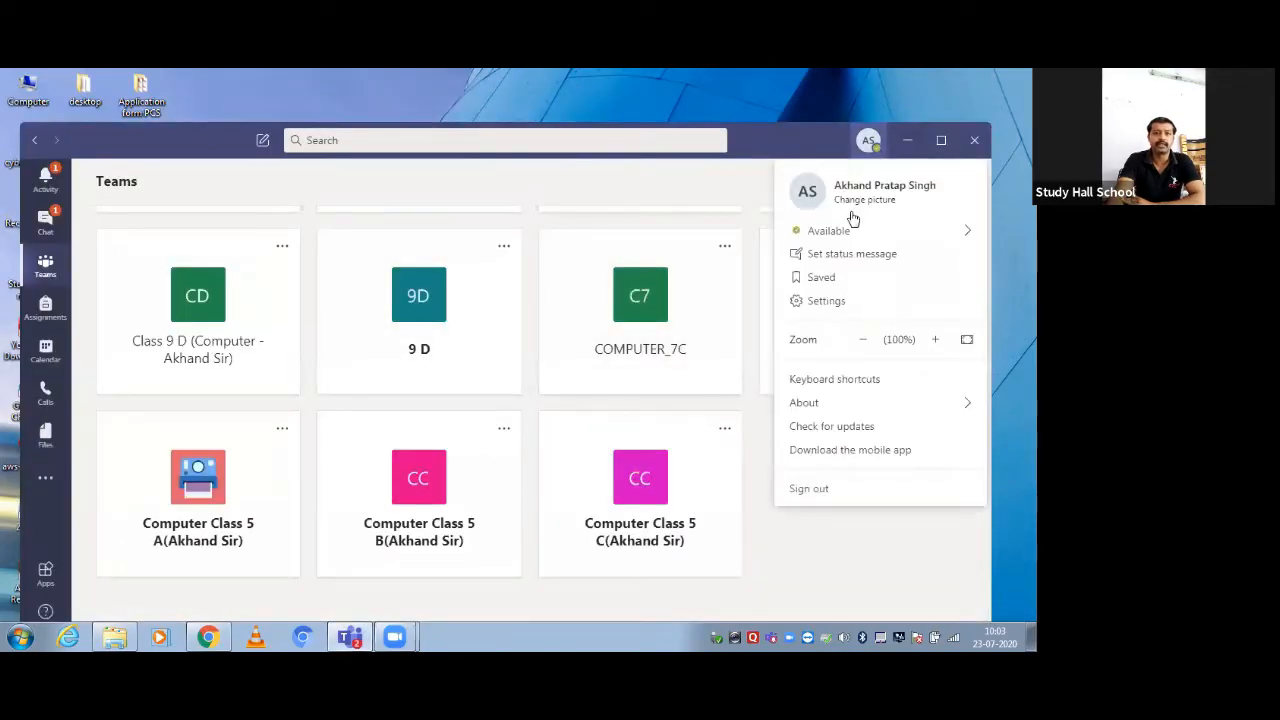
click(806, 489)
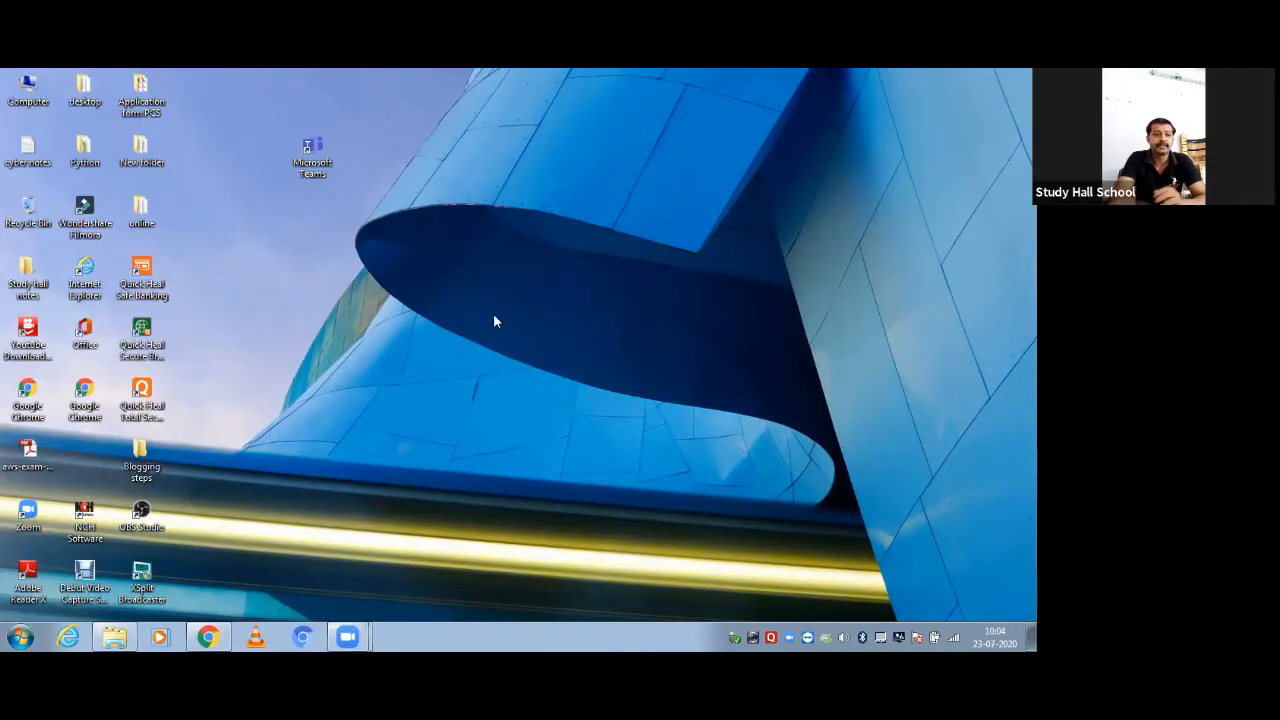
Refresh the desktop and enter the school account's sign-in address in the Teams sign-in window
right_click(311, 247)
click(349, 291)
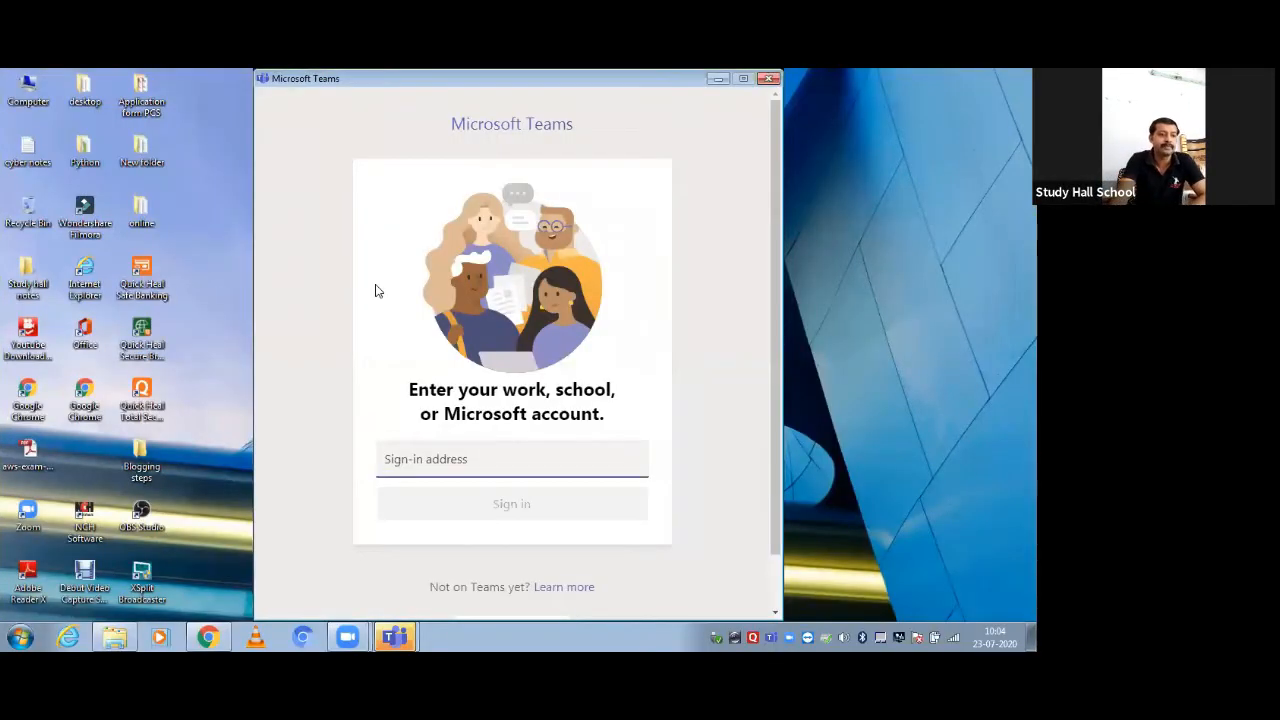
drag(503, 86, 595, 86)
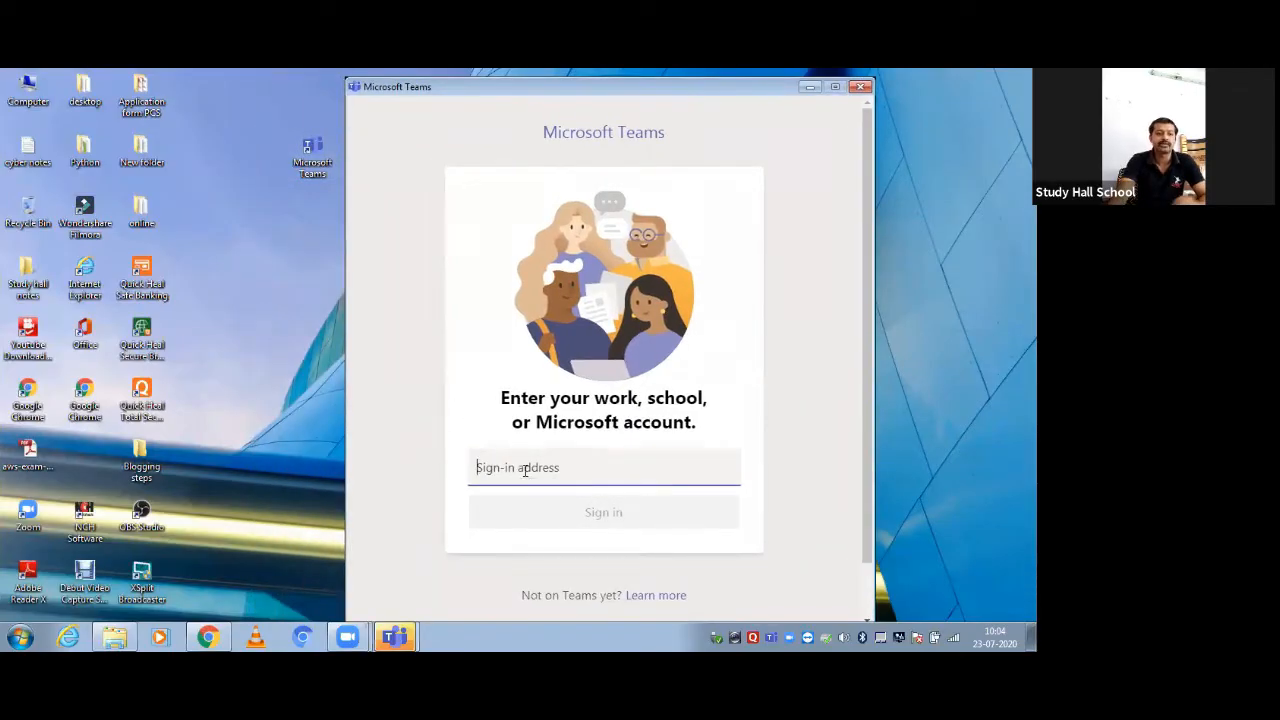
text(AK)
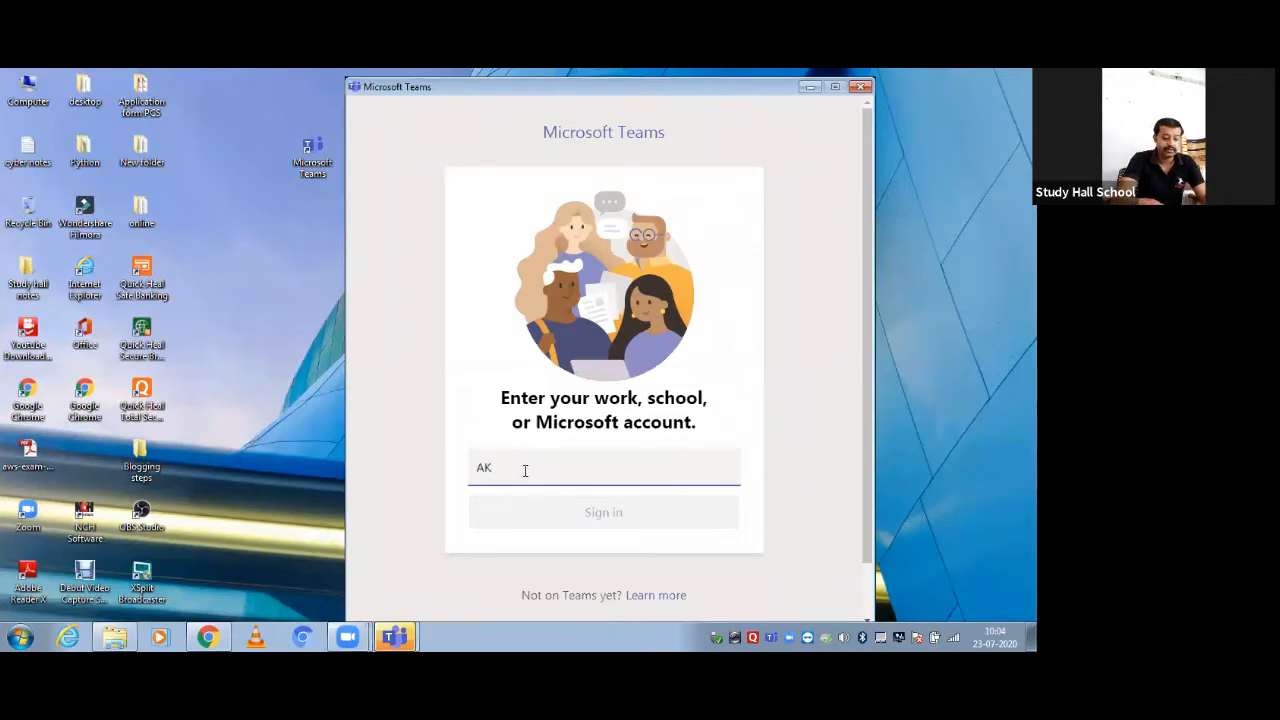
key(BackSpace)
key(BackSpace)
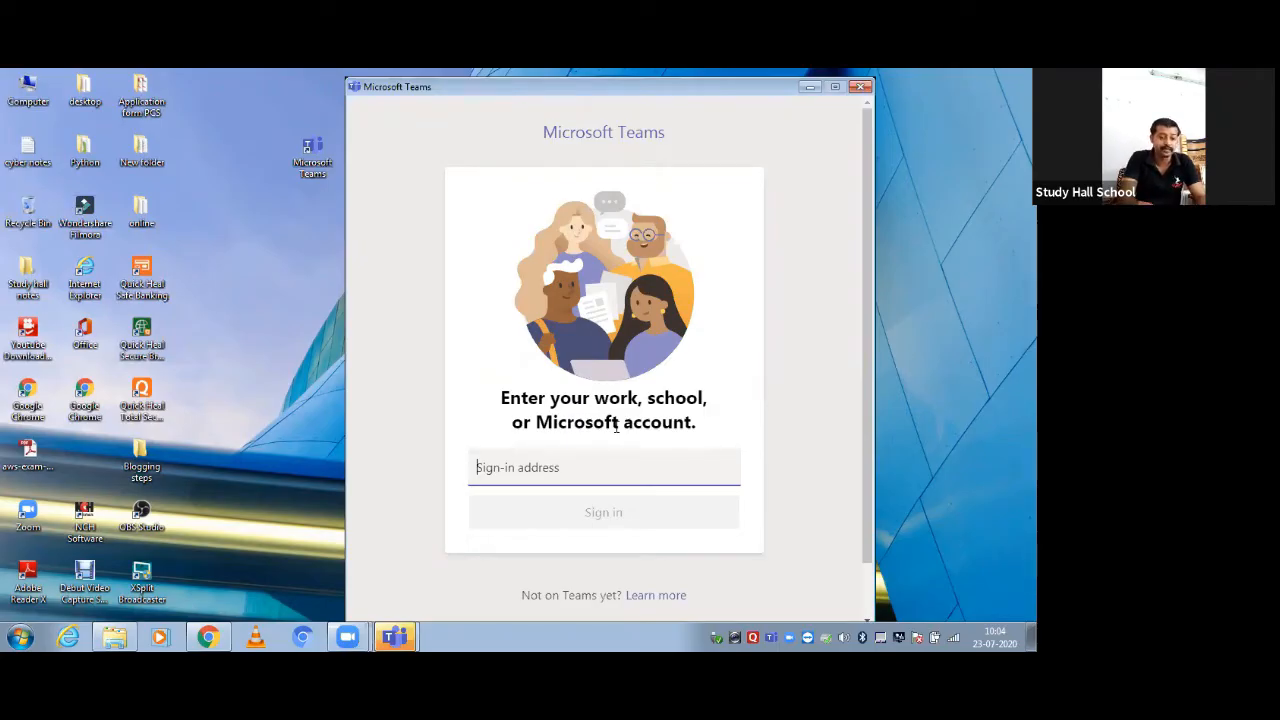
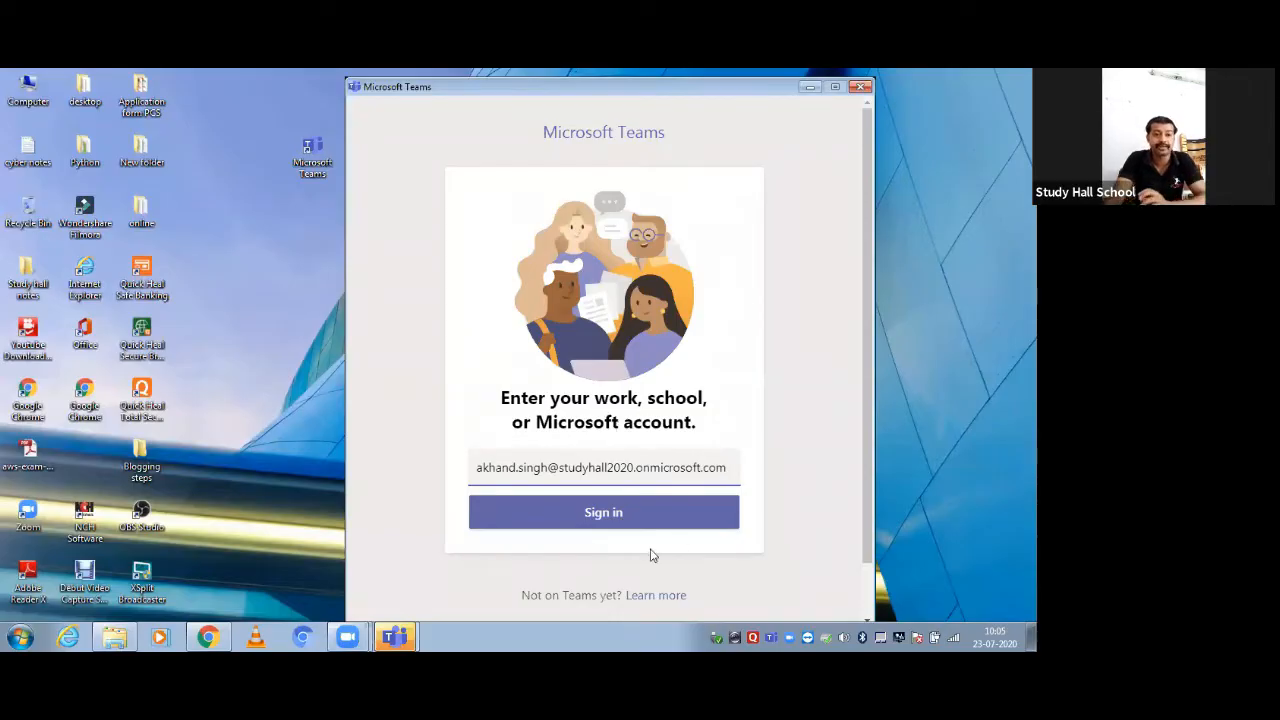
Submit the sign-in address and sign in with the account password
click(605, 514)
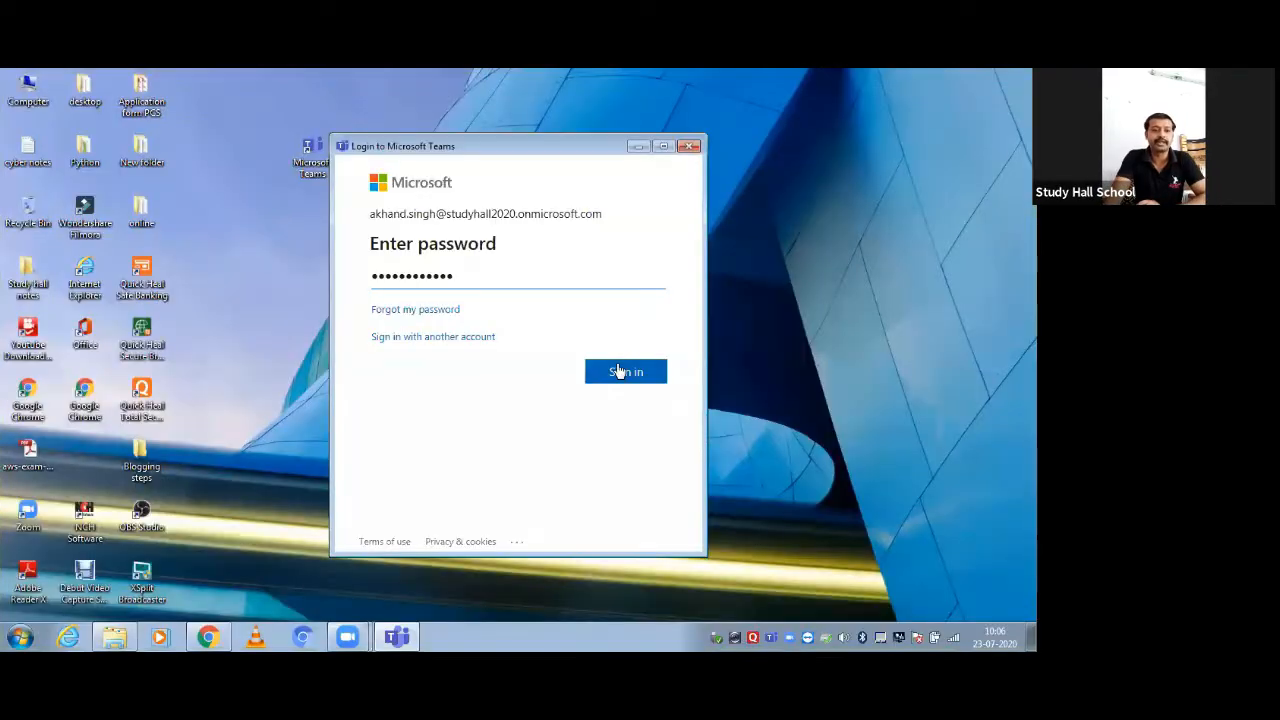
click(621, 372)
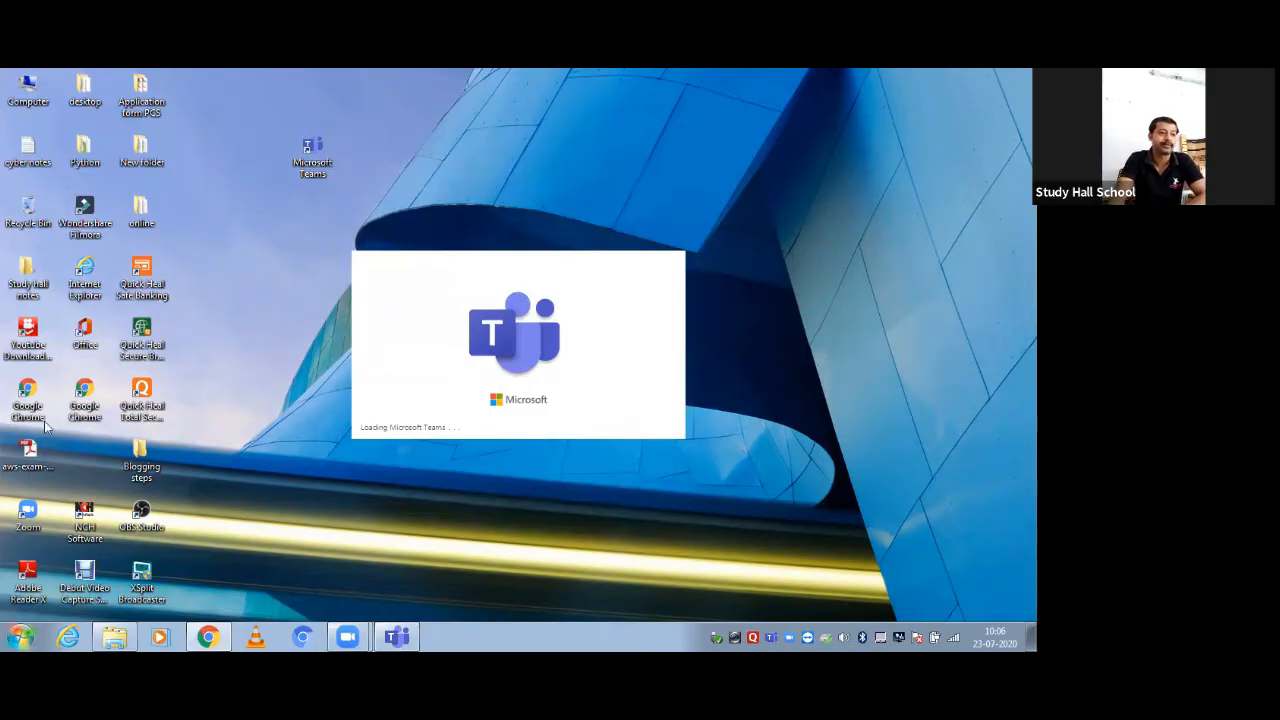
Open Notepad maximized and type the school e-mail address
click(5, 635)
click(56, 290)
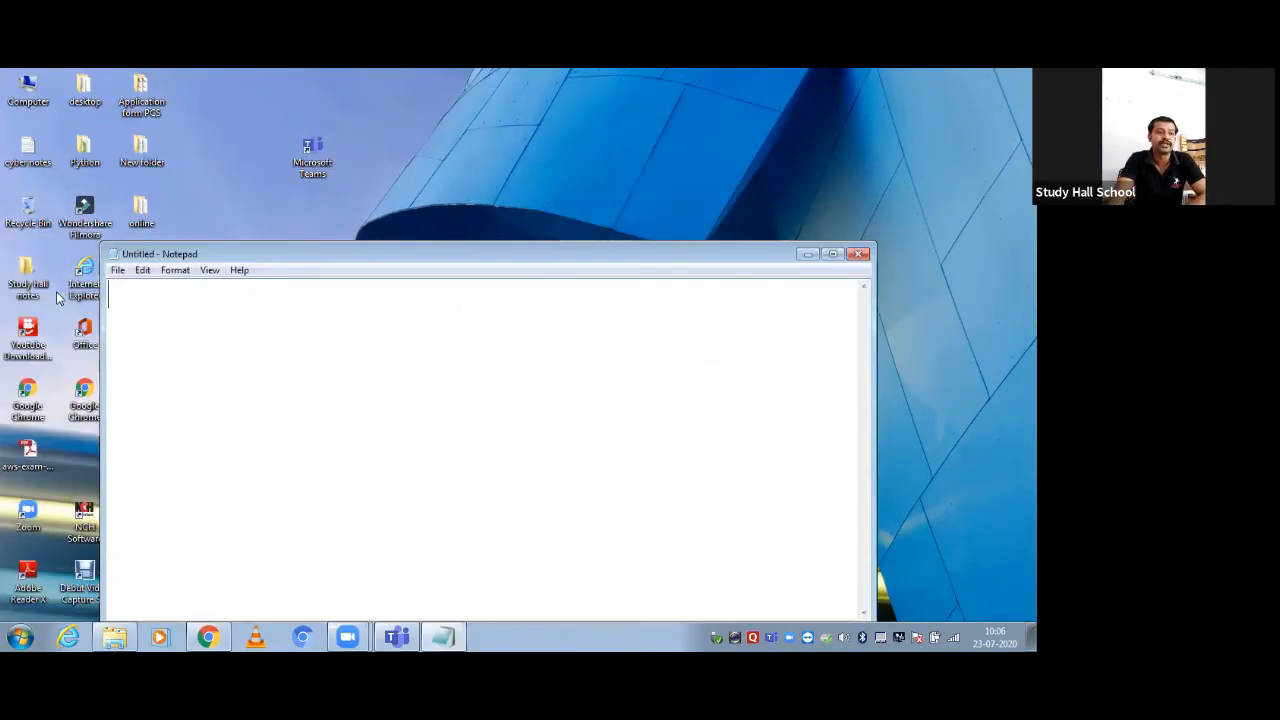
double_click(389, 251)
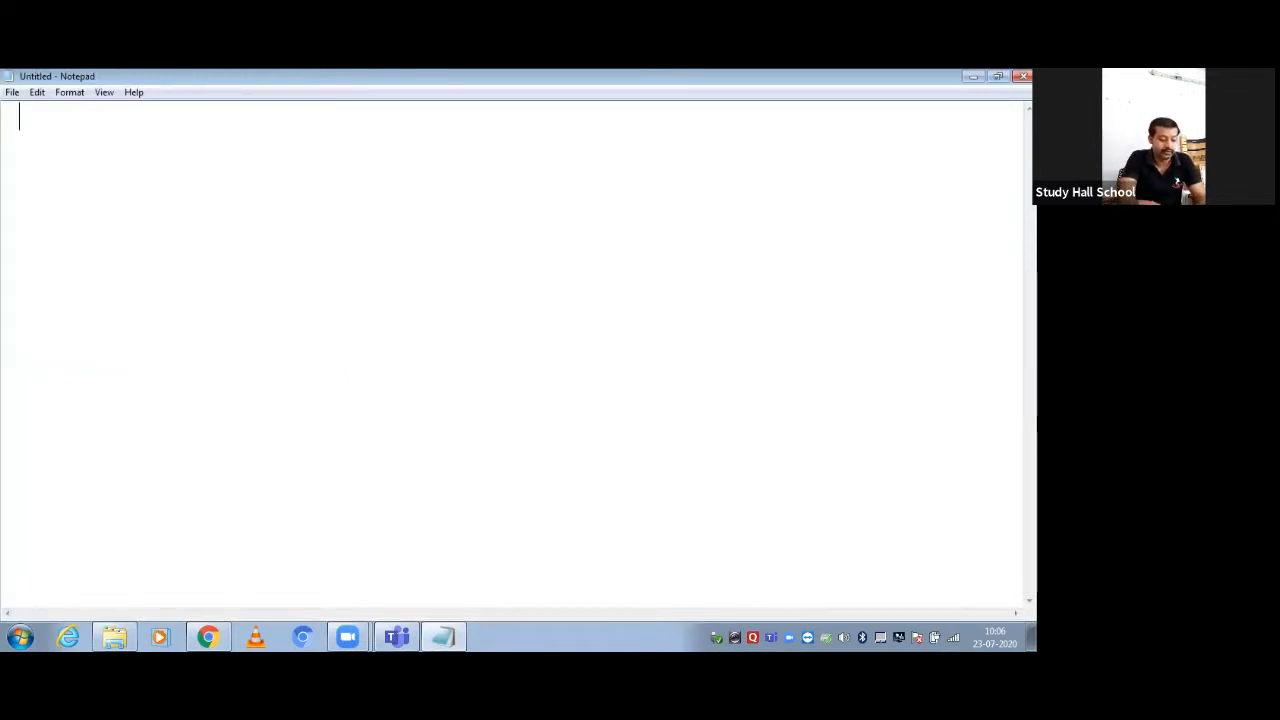
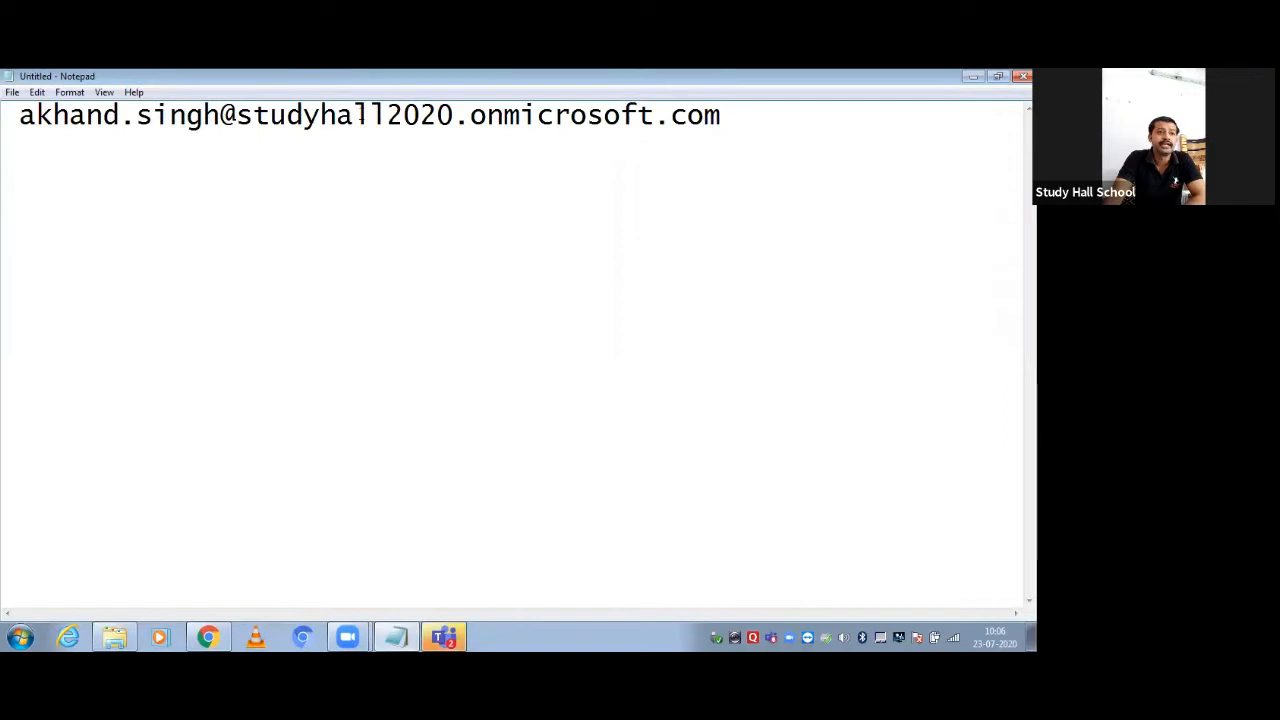
Correct the dot before 'com' in the typed address
double_click(128, 116)
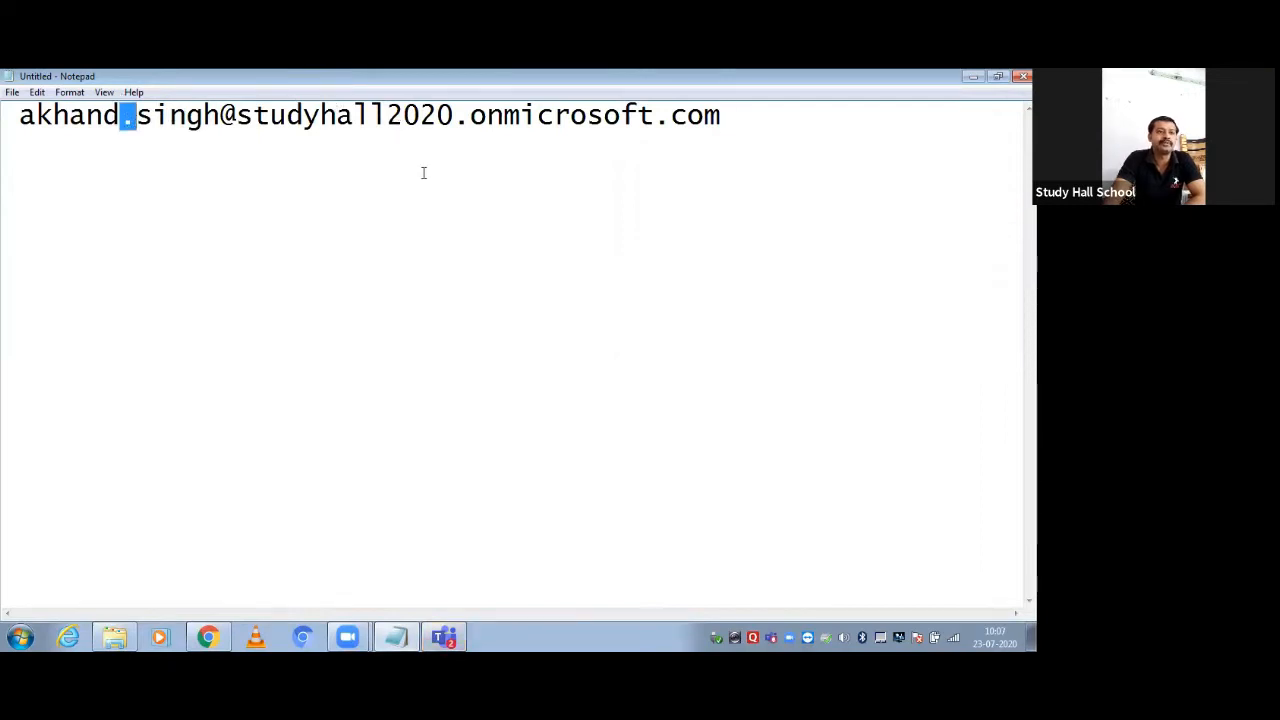
drag(236, 116, 458, 117)
click(458, 117)
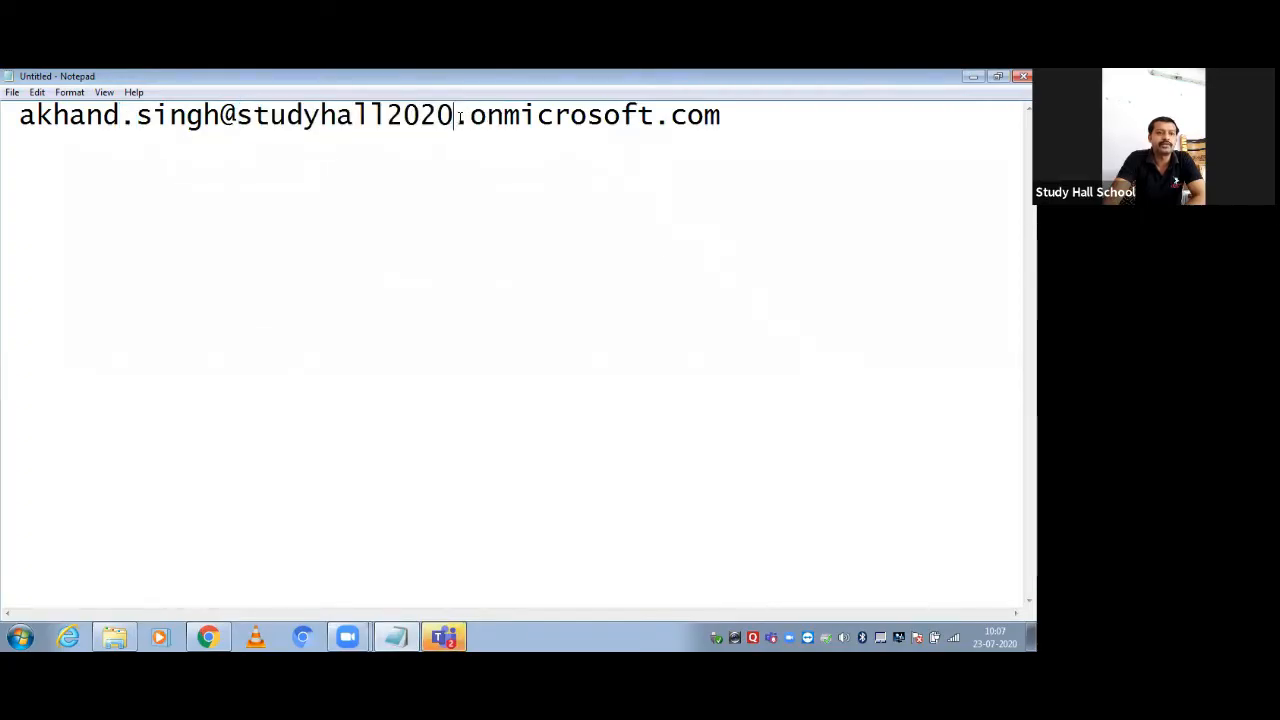
double_click(461, 117)
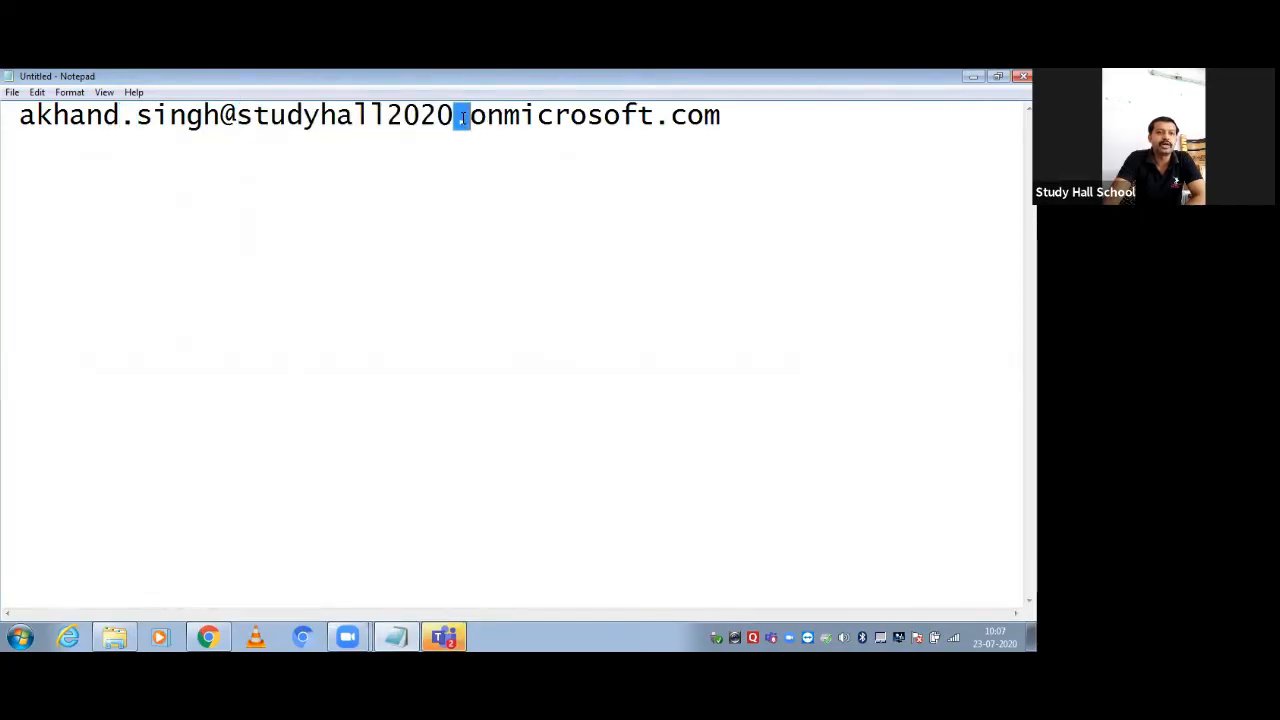
click(660, 118)
double_click(661, 118)
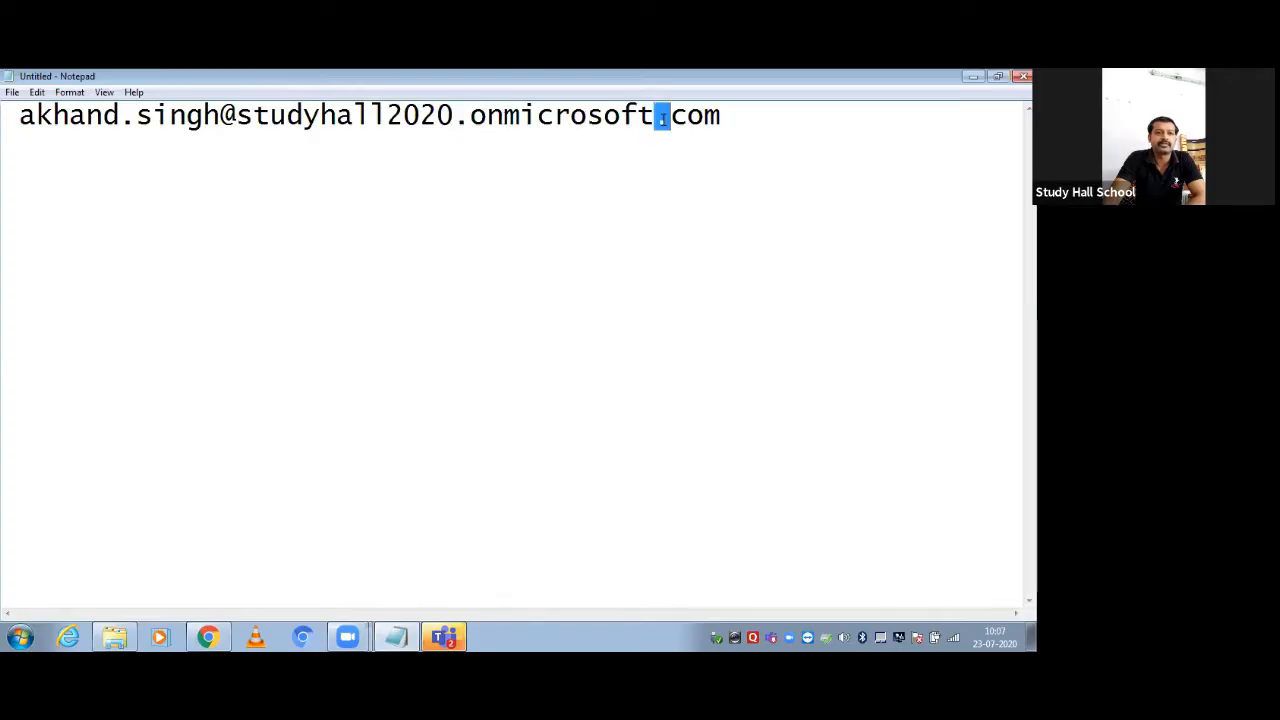
click(664, 158)
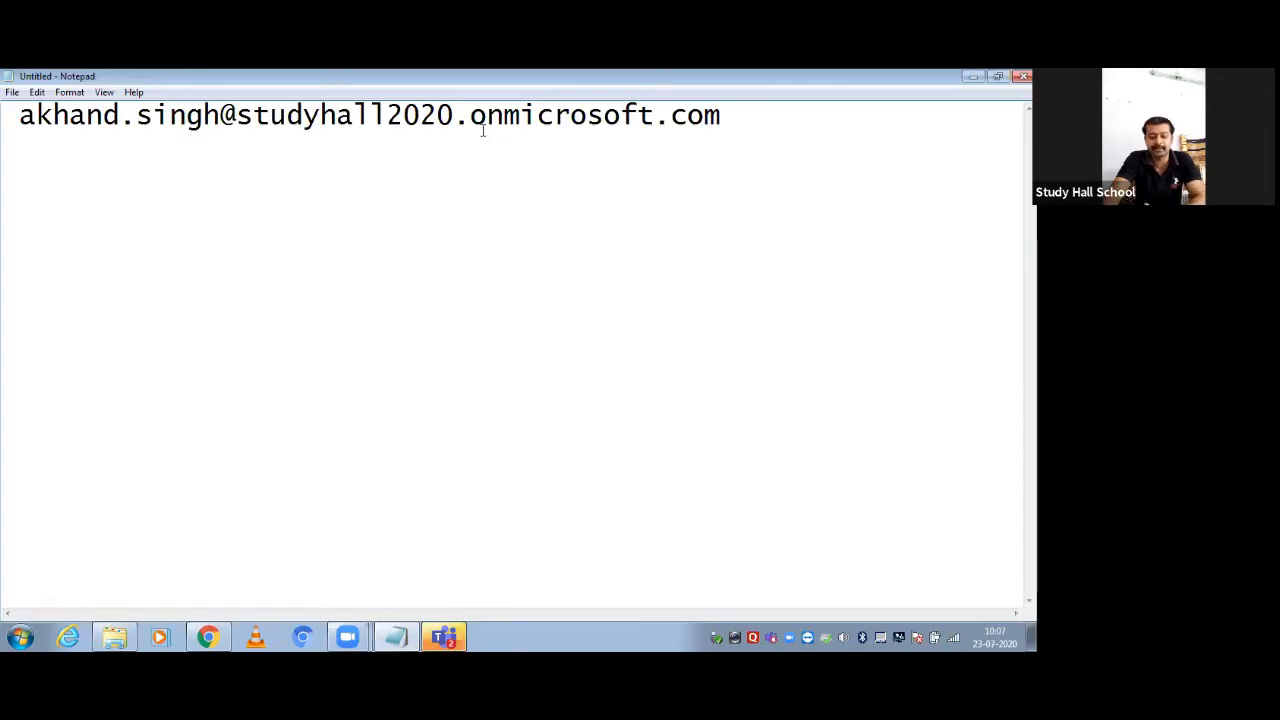
key(BackSpace)
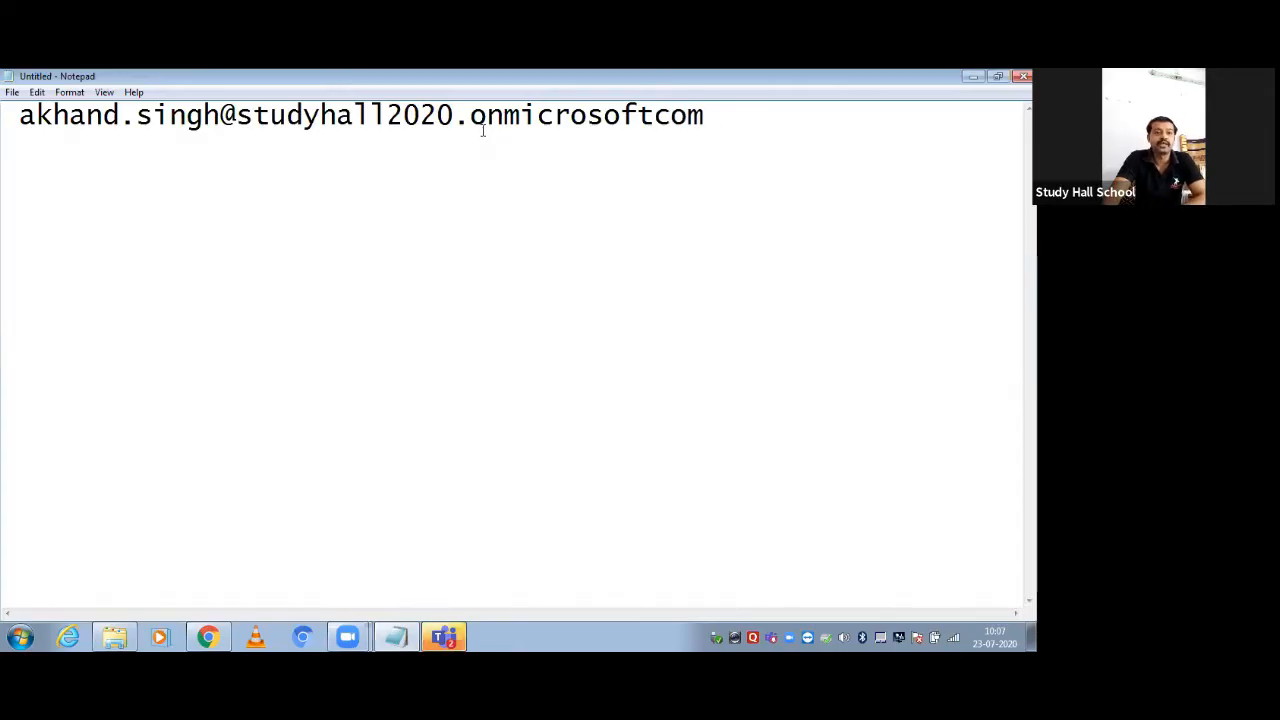
text(.com)
click(720, 117)
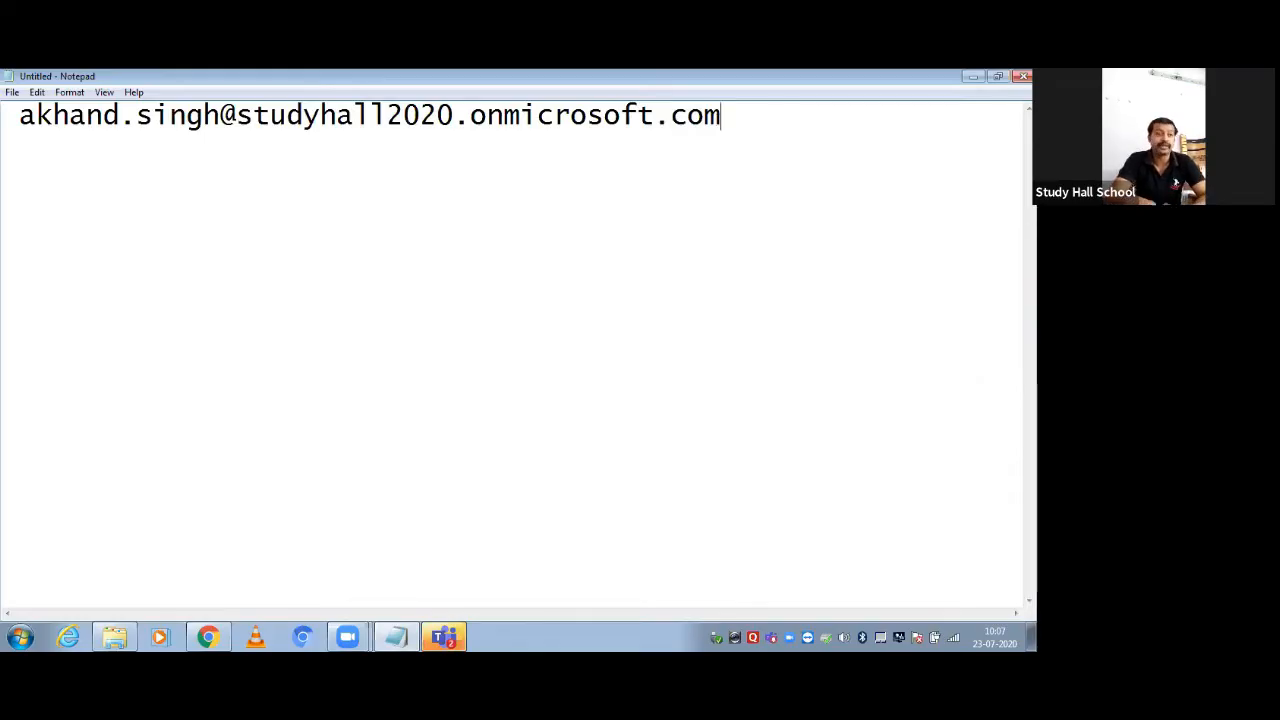
Add a second line reading 'enter code(?)---unauthorized user'
key(Return)
key(Return)
text(ente)
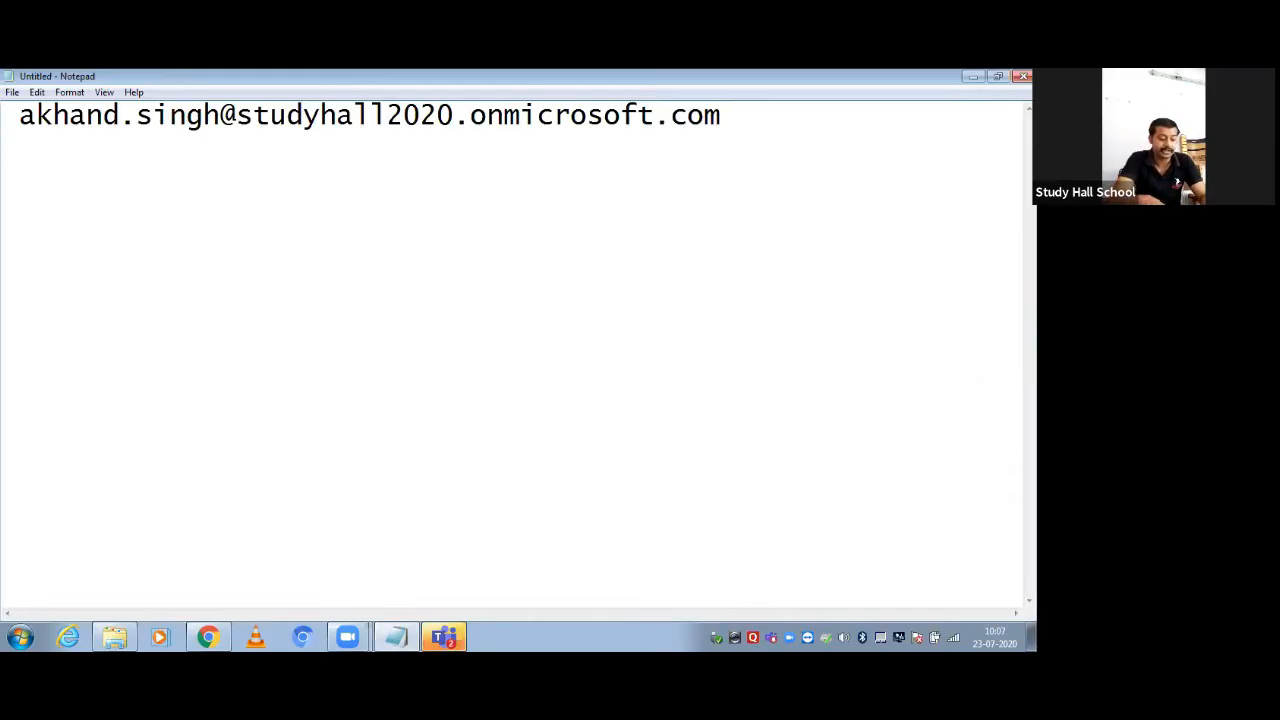
text(r code)
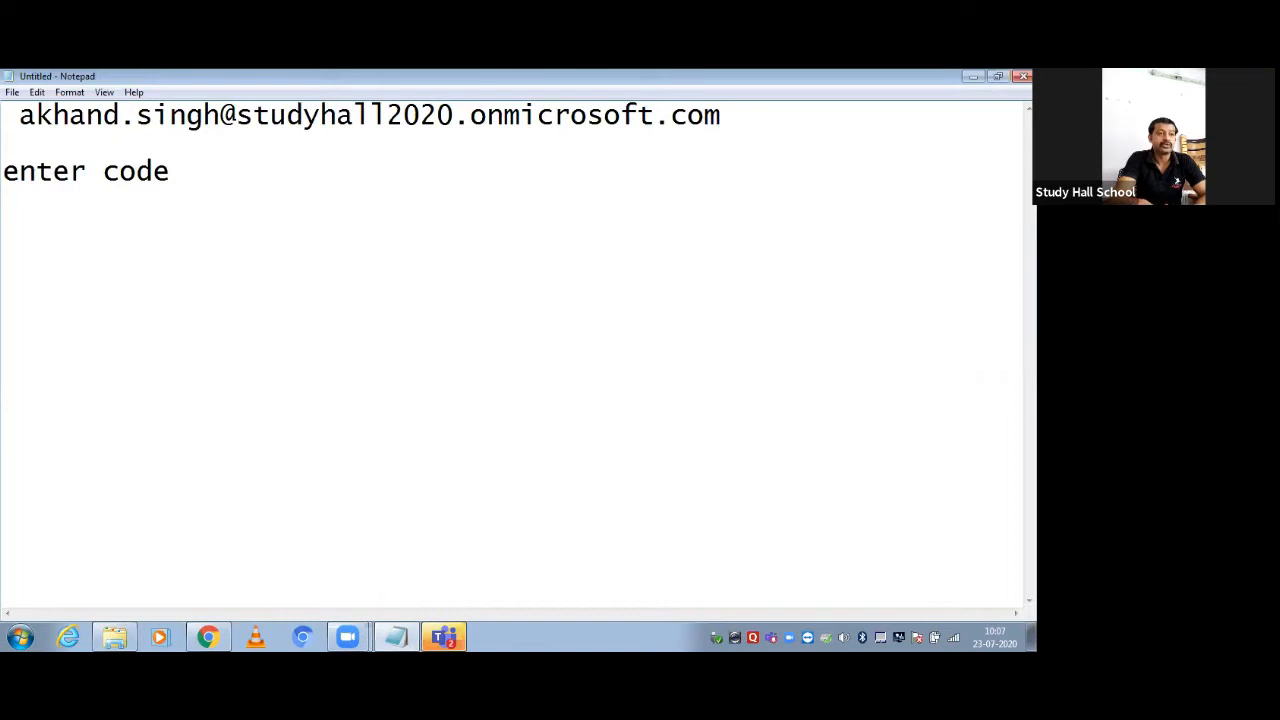
text(()
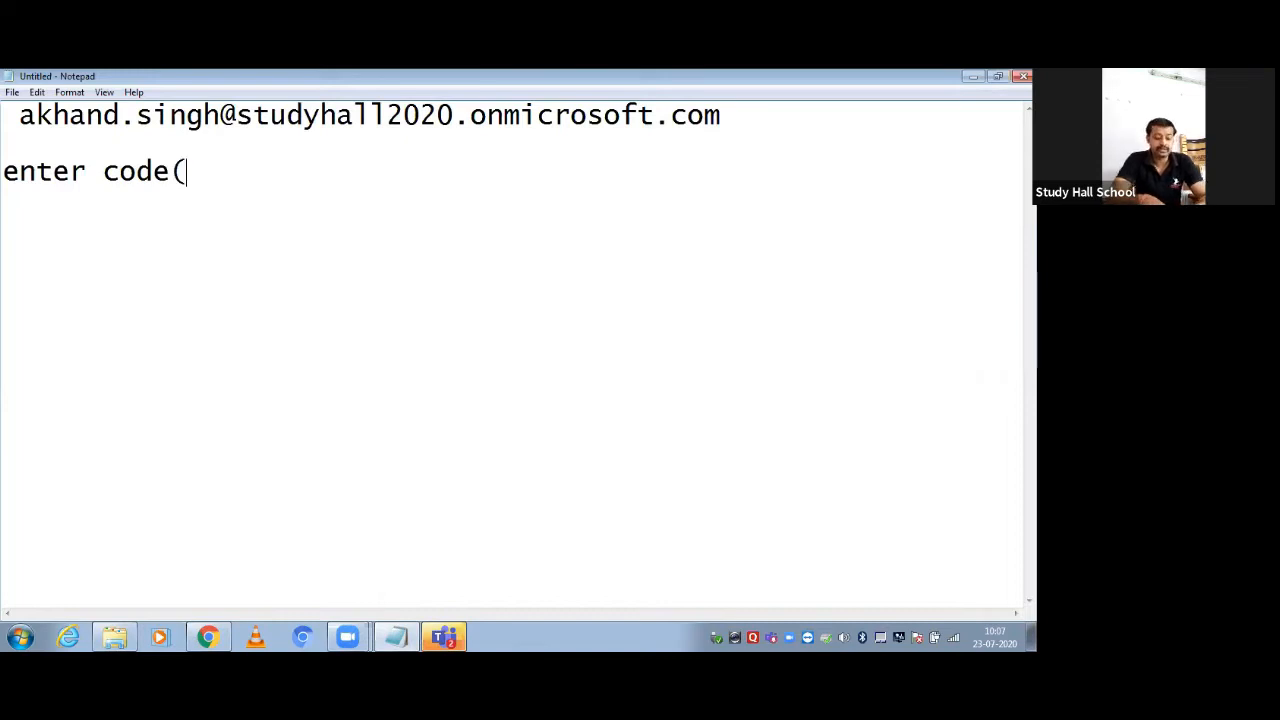
text(?))
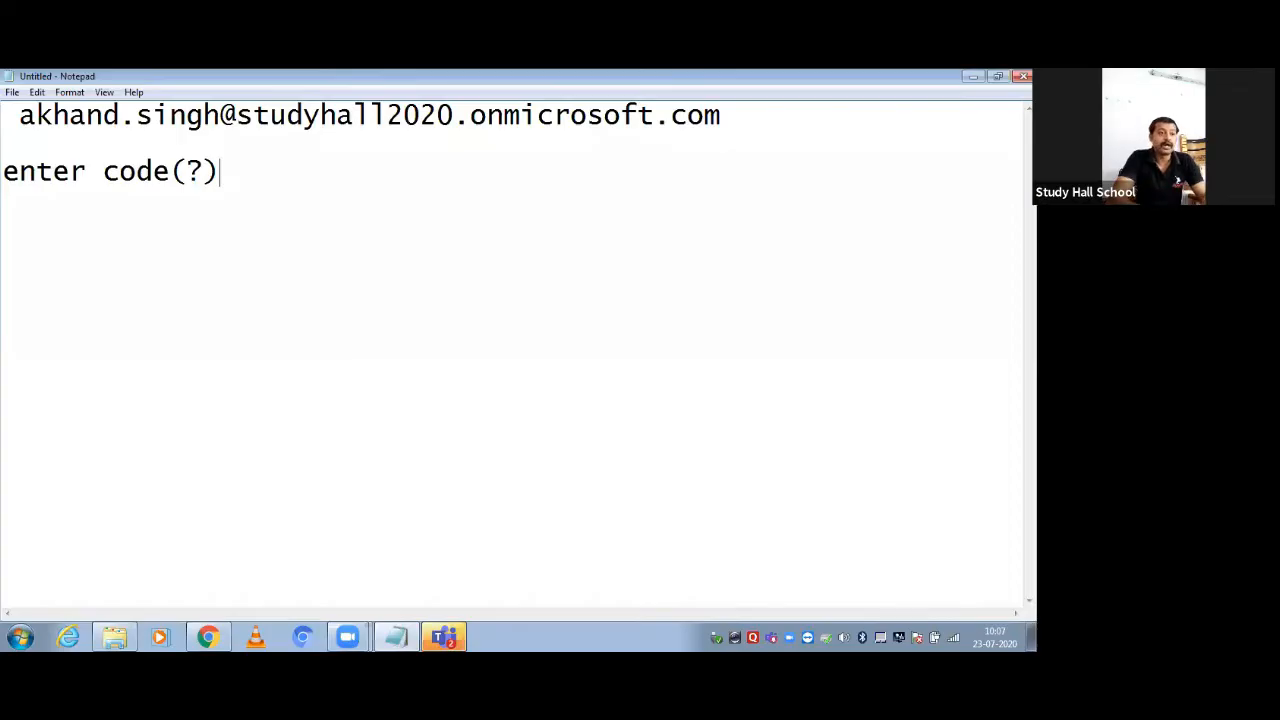
text(---s)
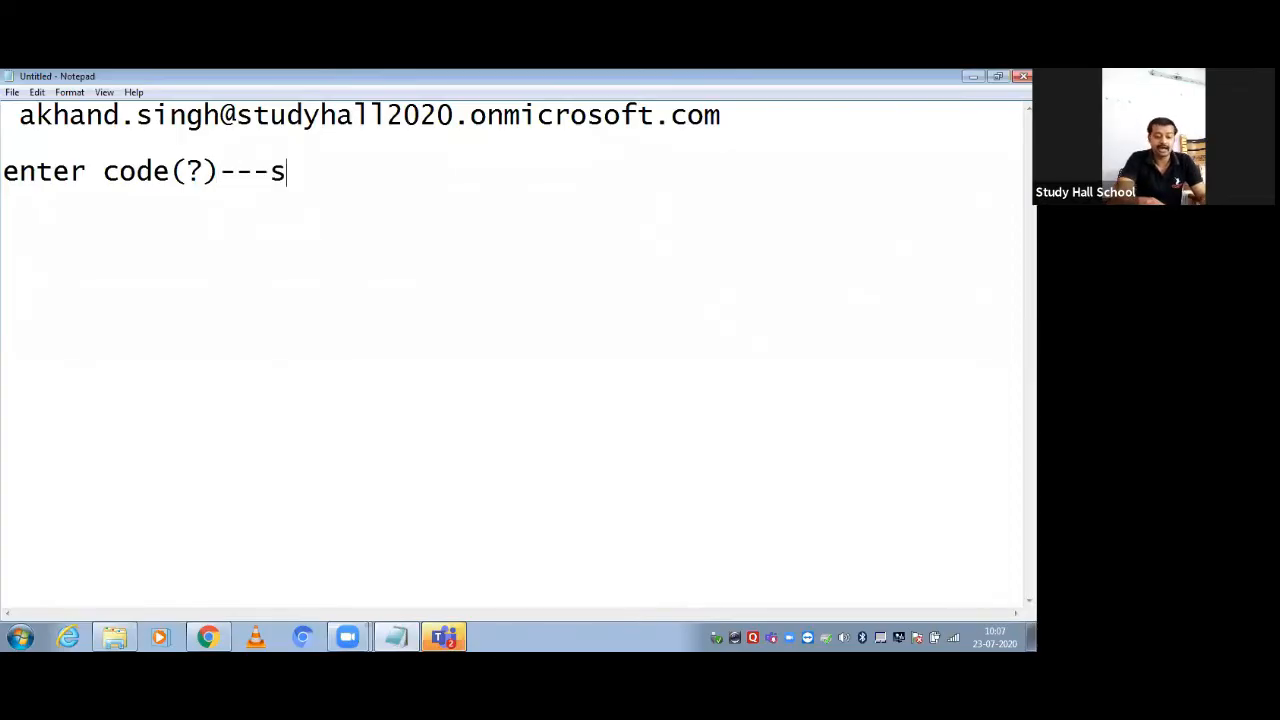
key(BackSpace)
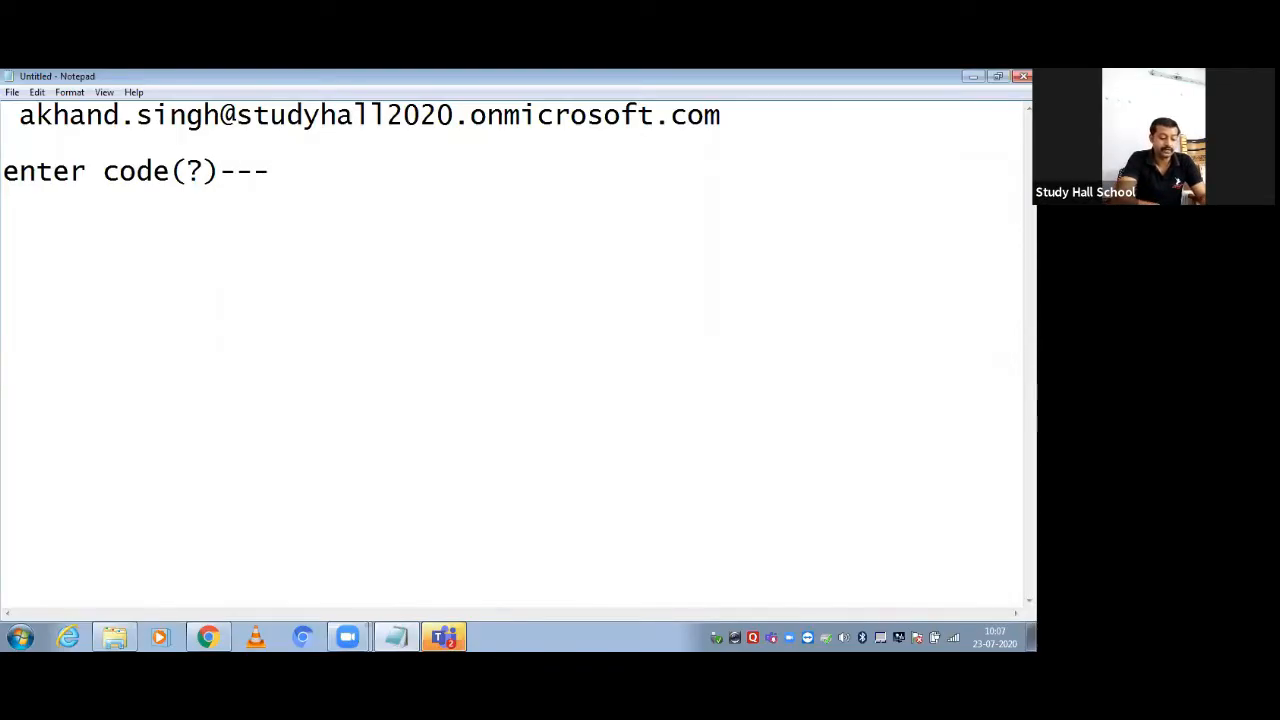
text(unauthori)
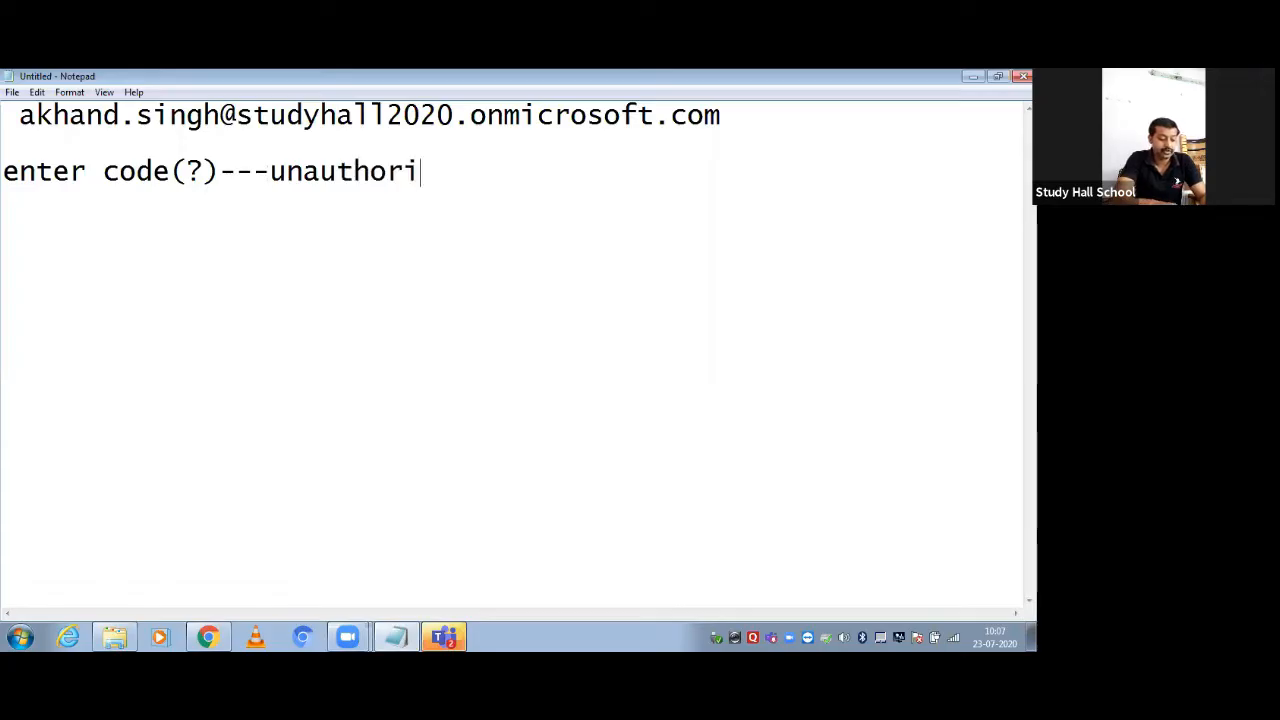
text(zed use)
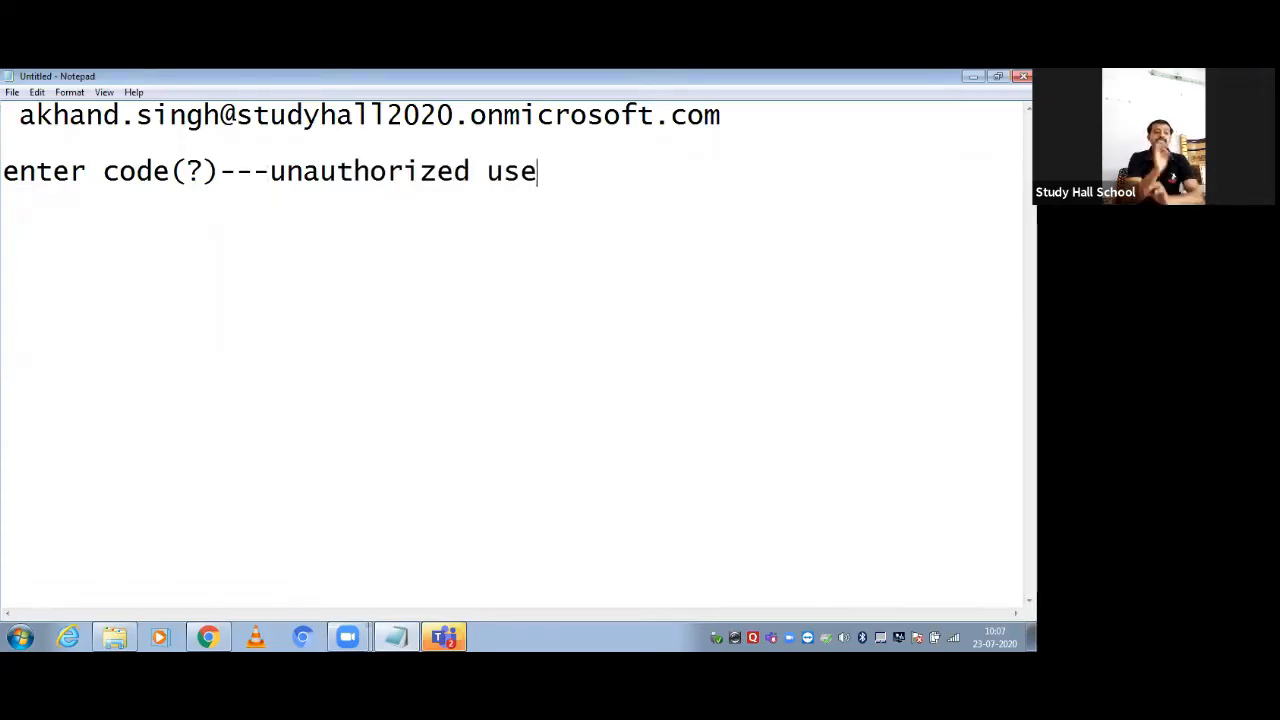
text(r)
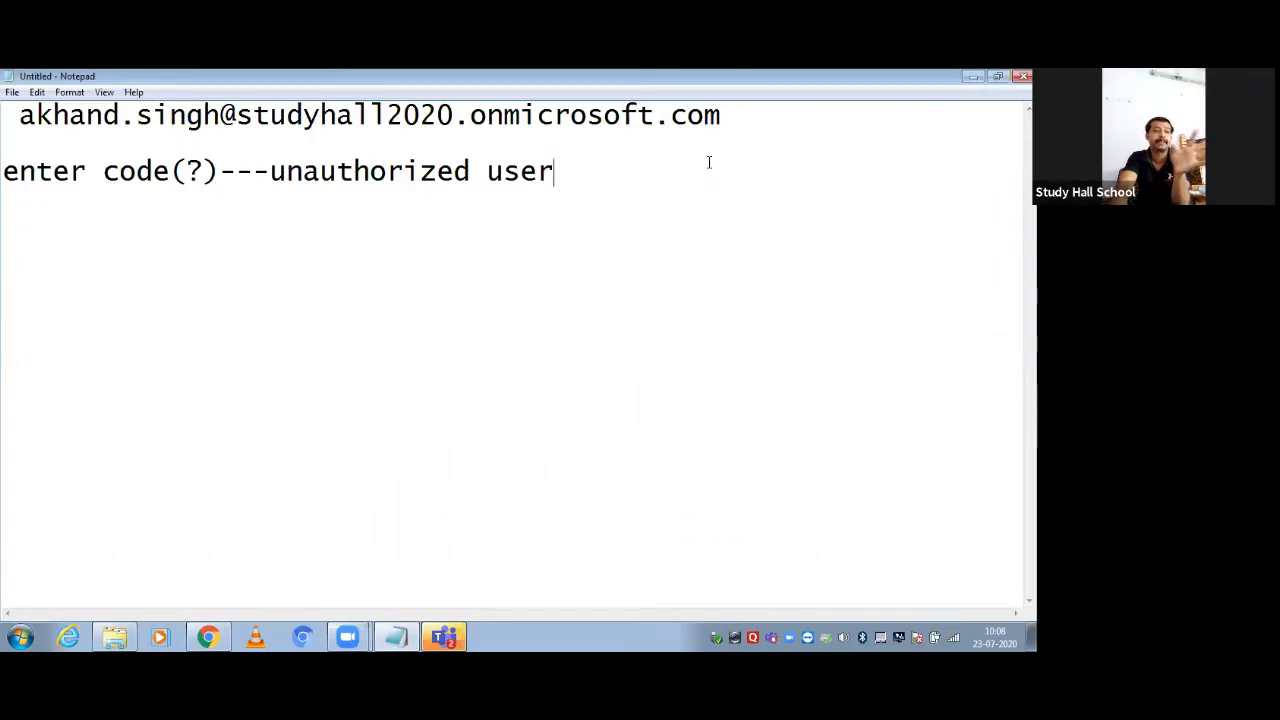
Maximize Teams over the minimized notes and check the account menu's Sign out option
click(973, 78)
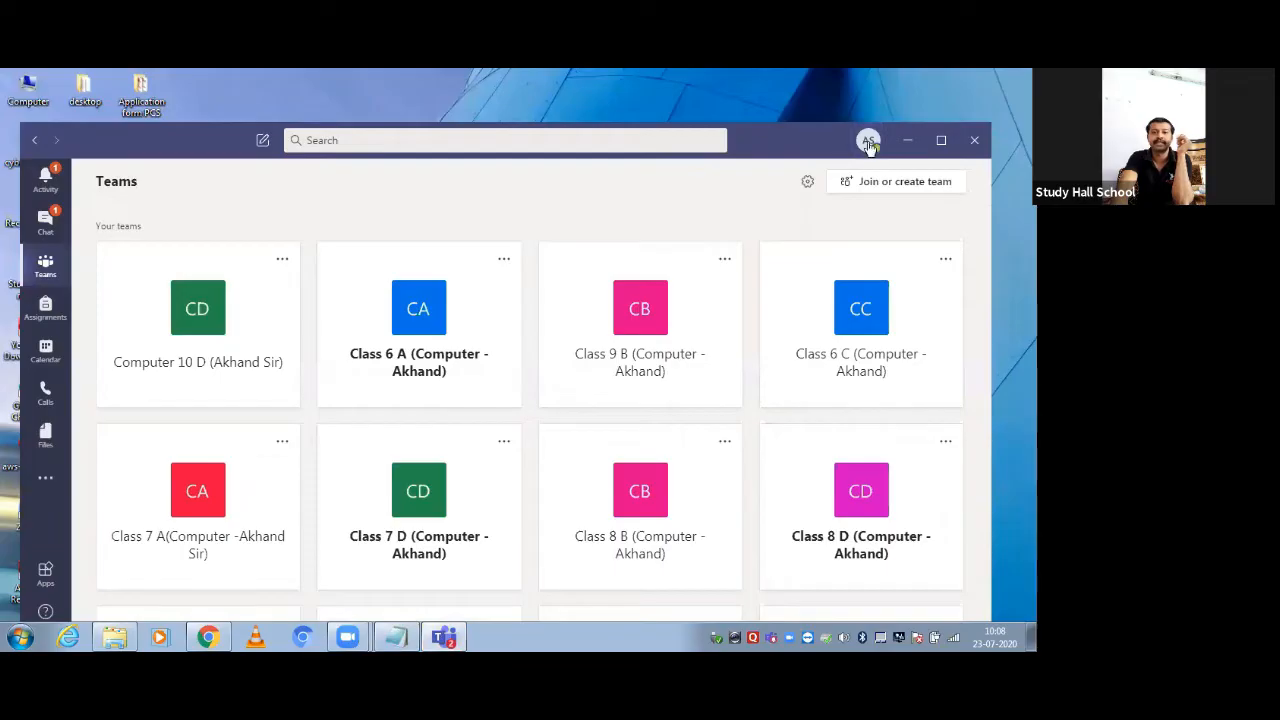
click(940, 140)
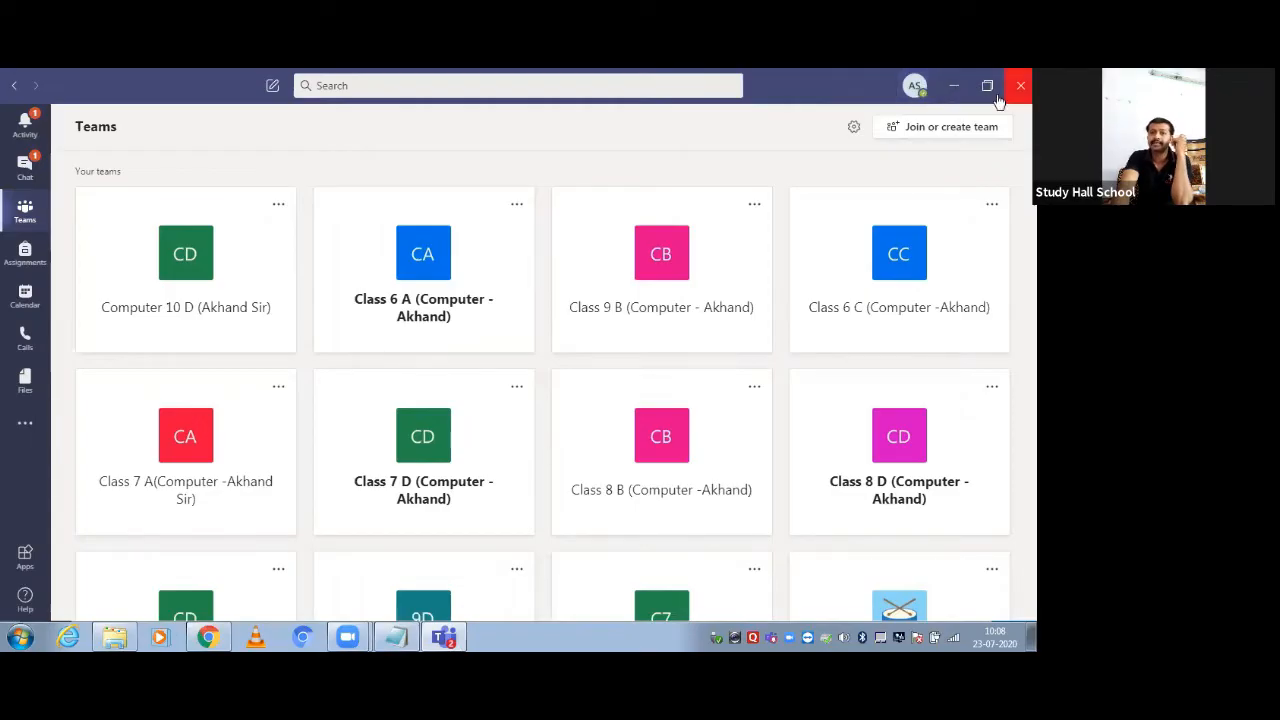
click(912, 87)
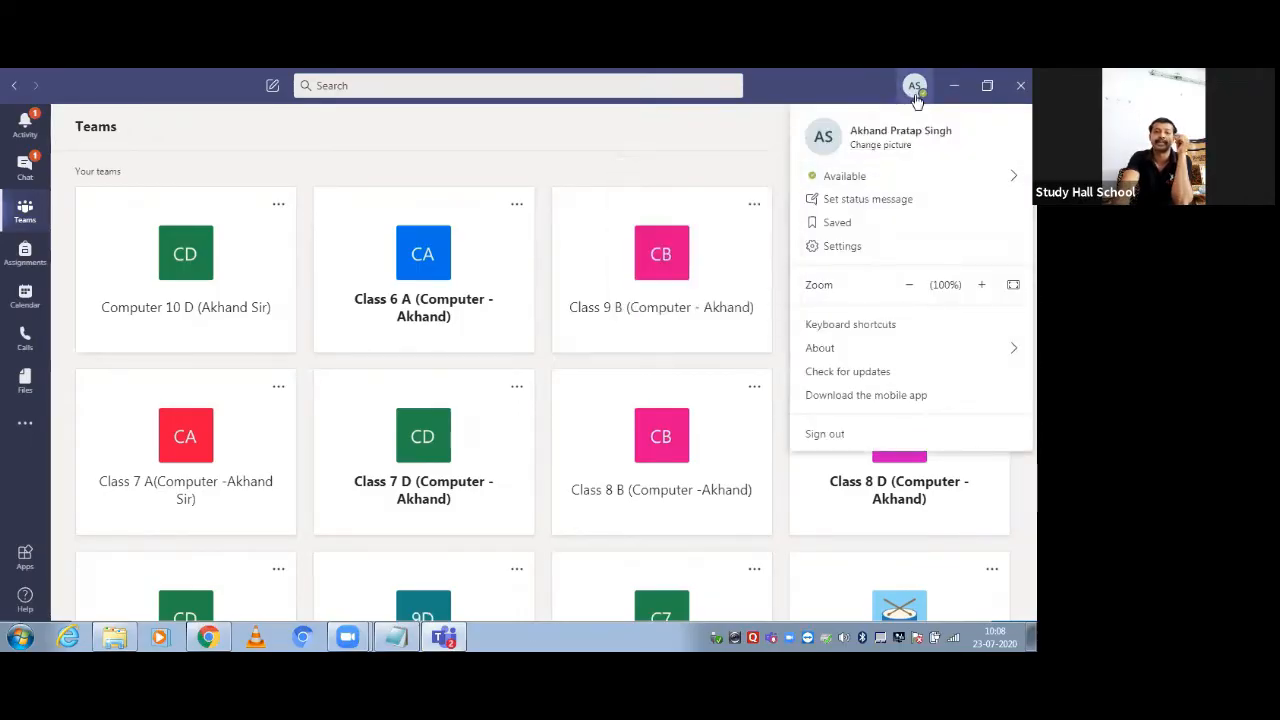
click(915, 90)
click(915, 90)
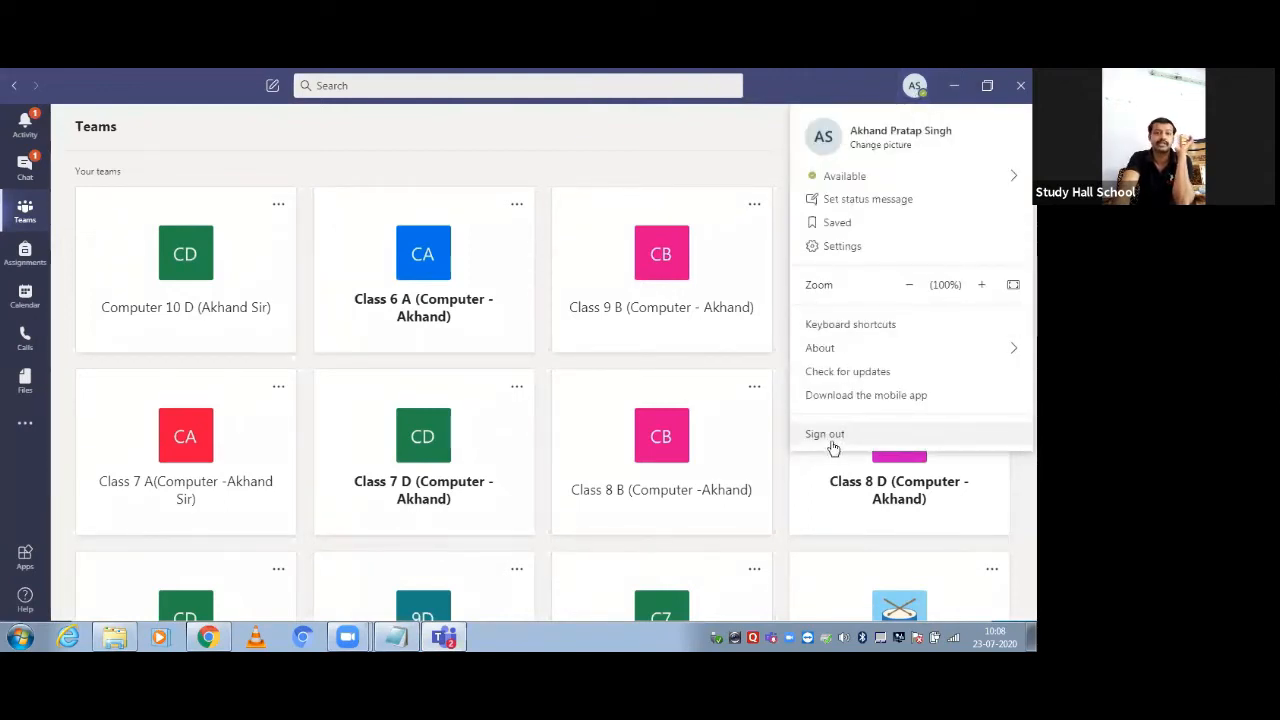
click(716, 141)
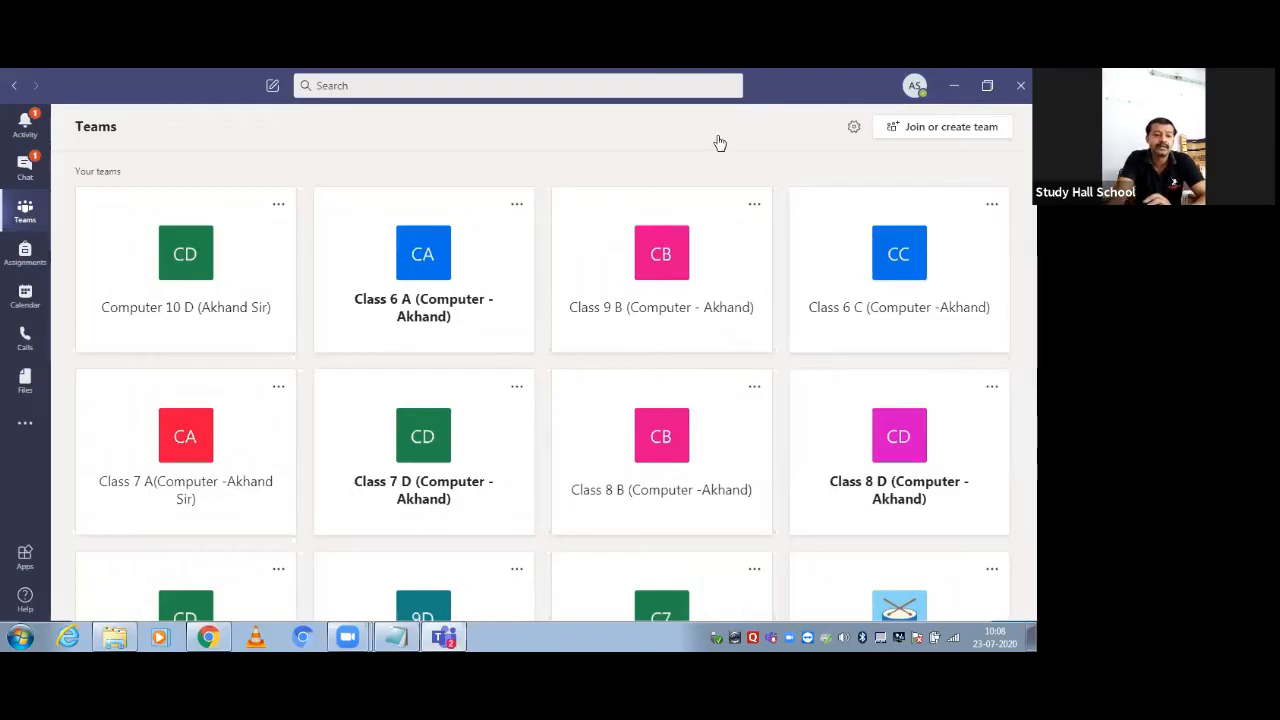
Replace the notes with 'Teacher/Team Leader----> Team Create', a dashed line, 'Step 1:->' and 'Teacher---->Team Create'
key(alt+Tab)
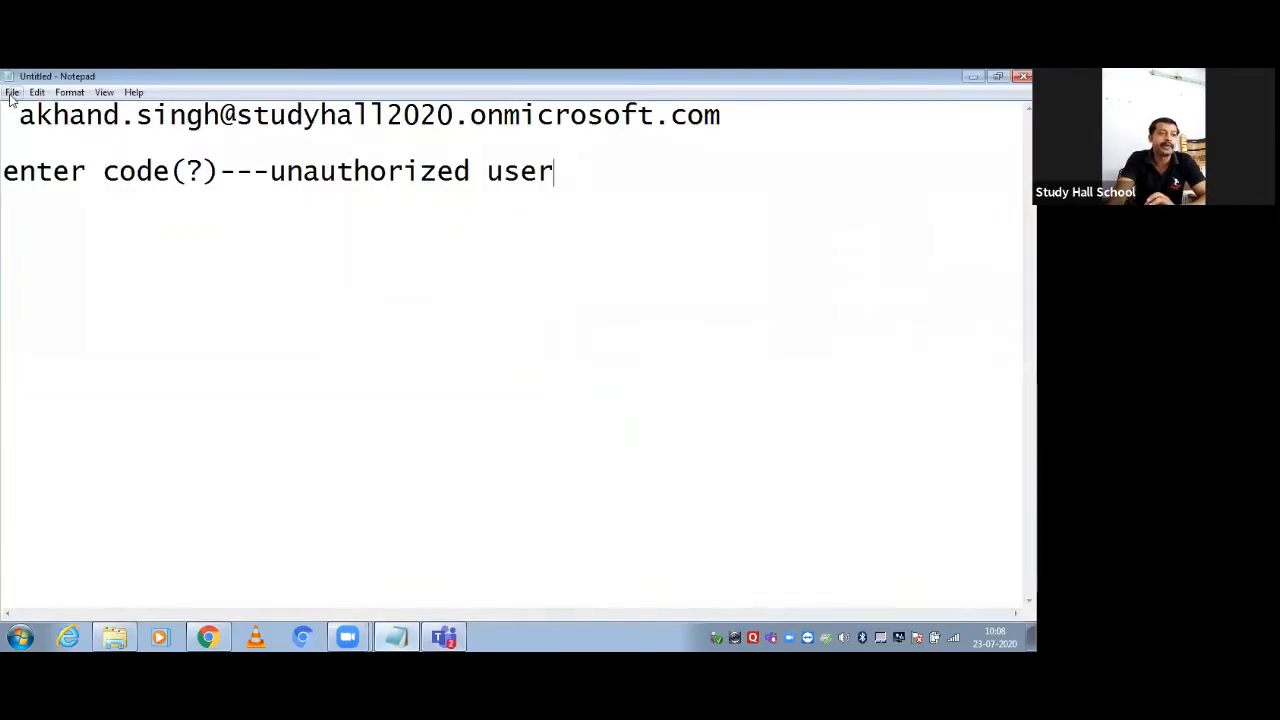
drag(19, 115, 680, 175)
key(BackSpace)
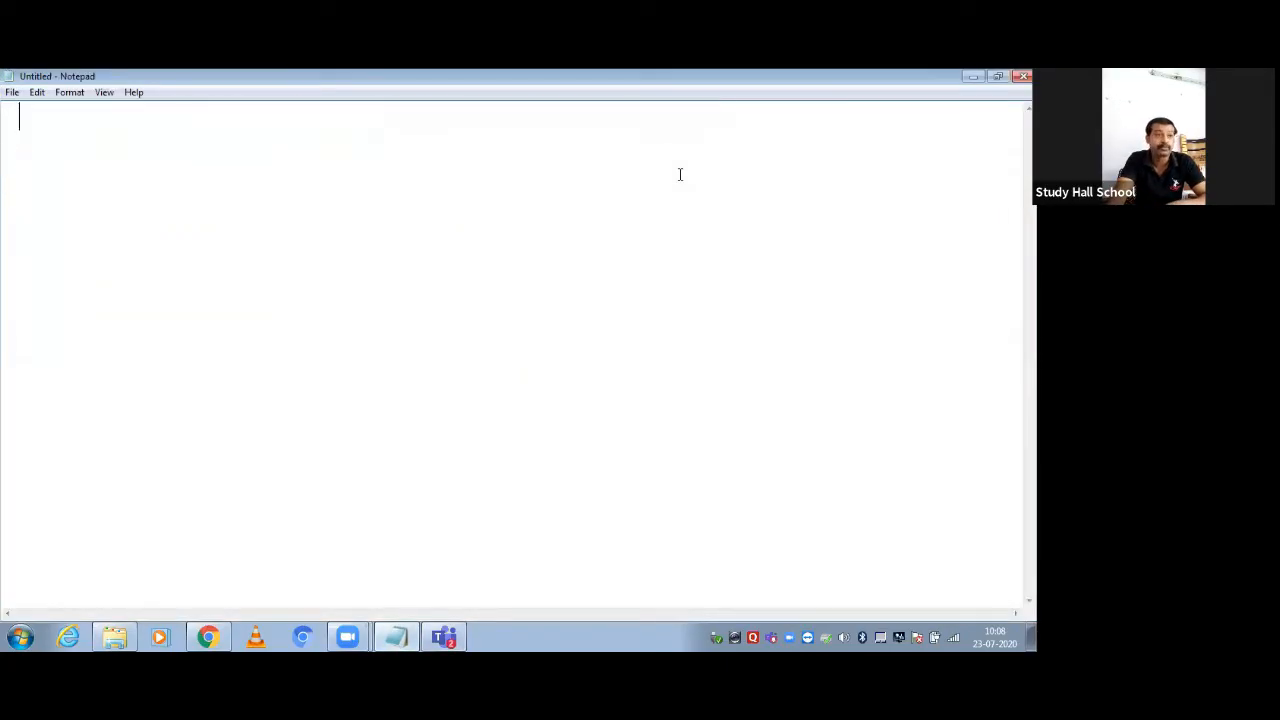
text(Tea)
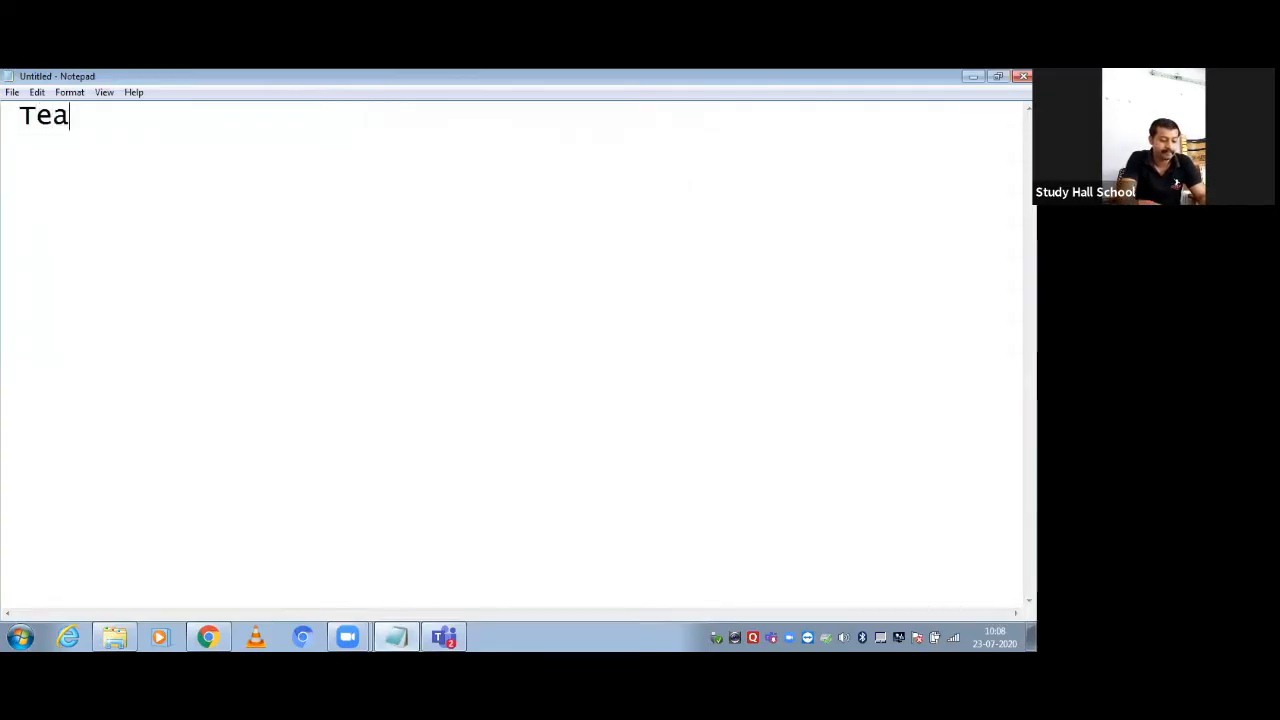
text(cher/)
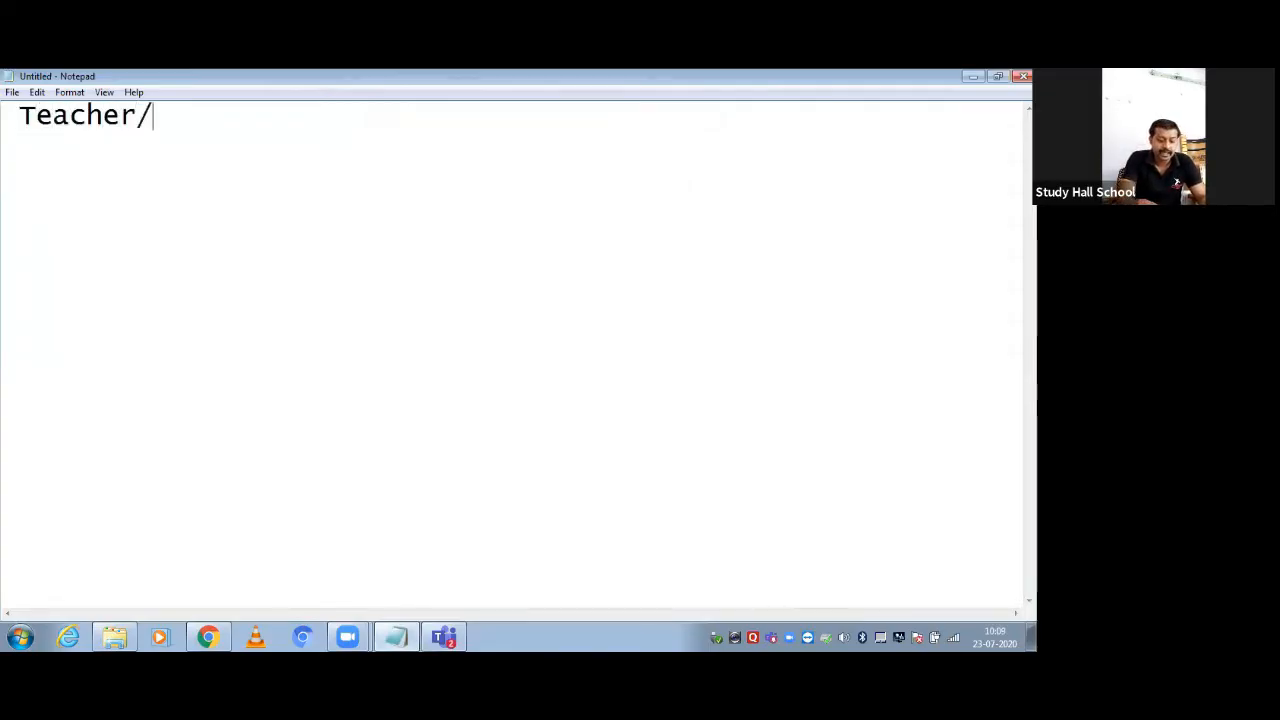
text(T)
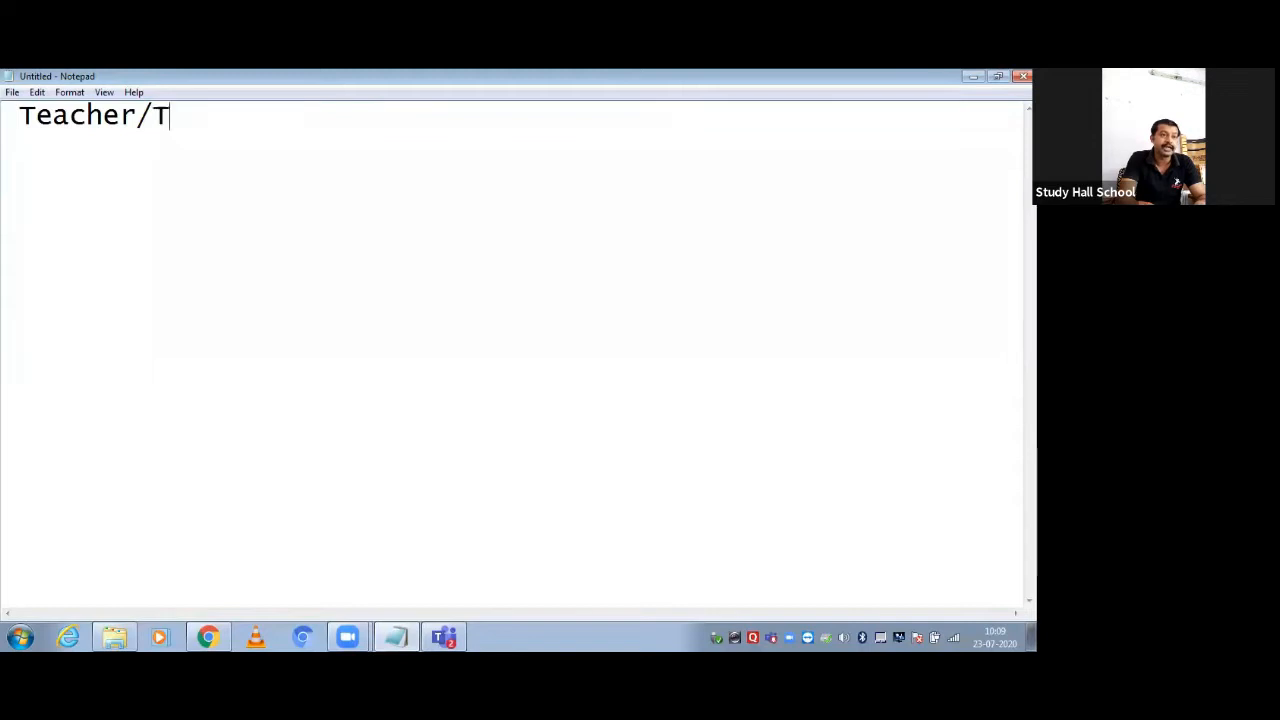
text(eam Lea)
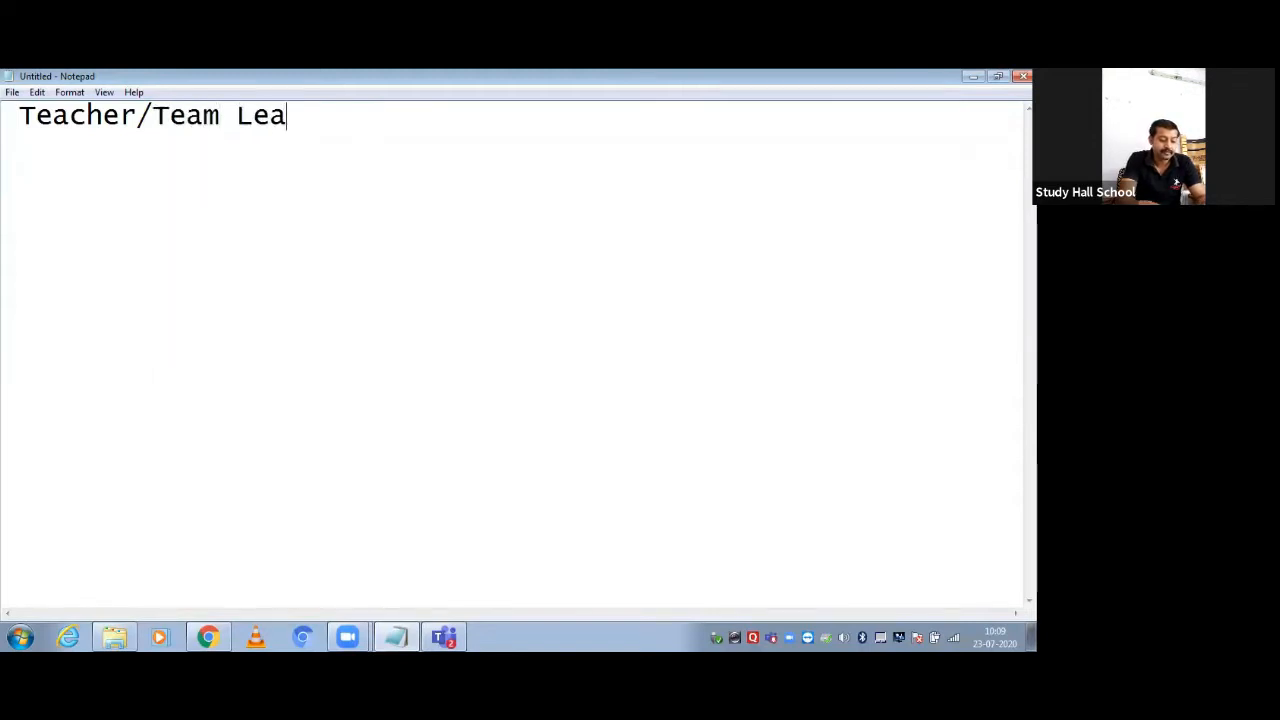
text(der--)
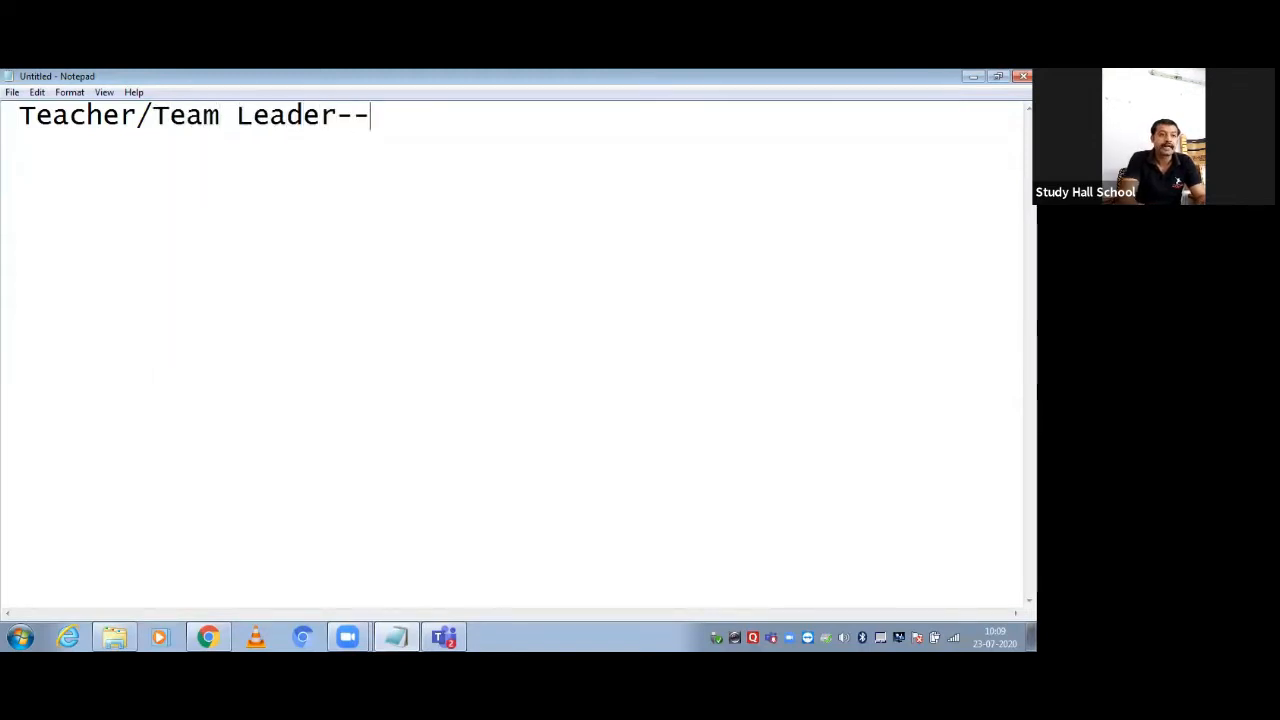
text(--> )
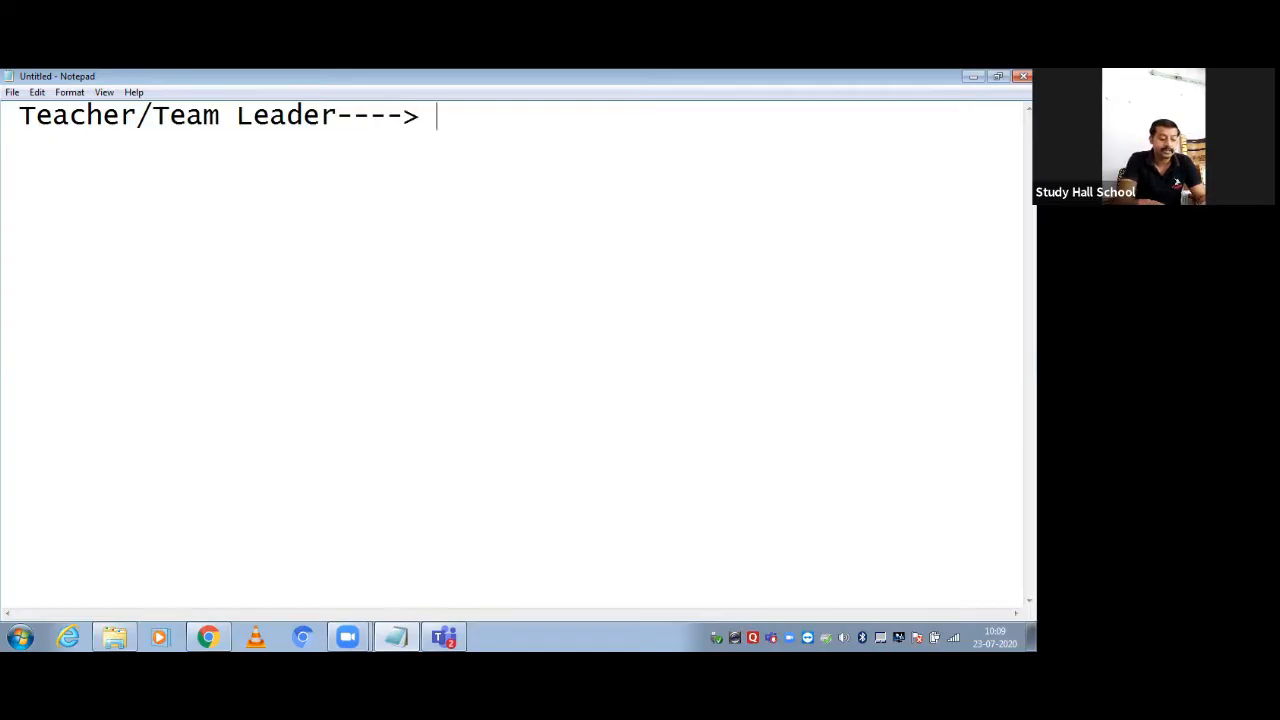
text(Team C)
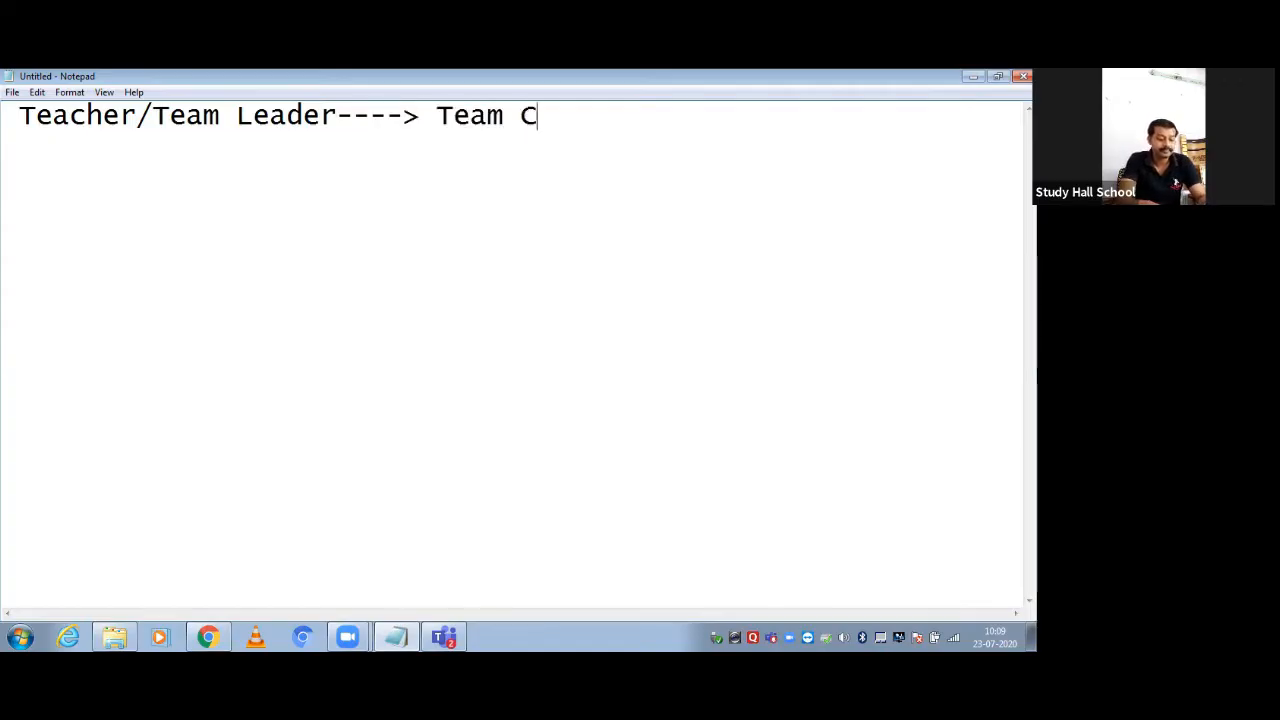
text(reate )
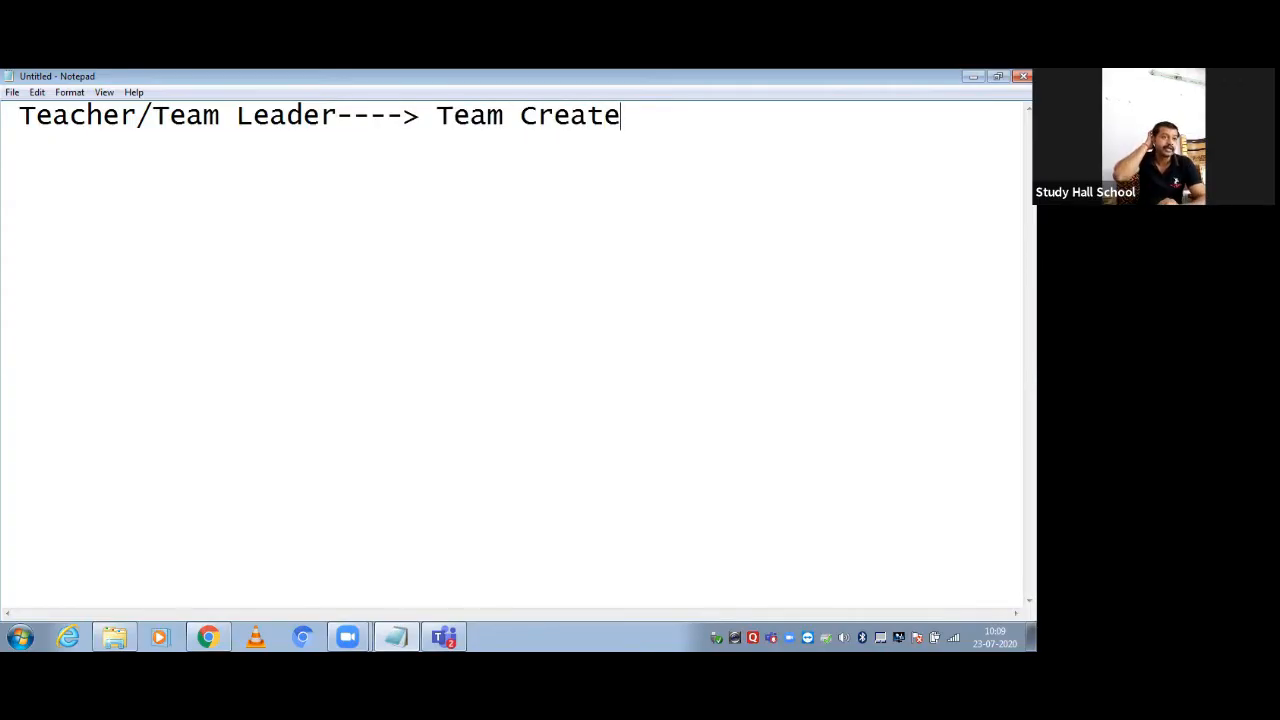
text(---------------------------------------- )
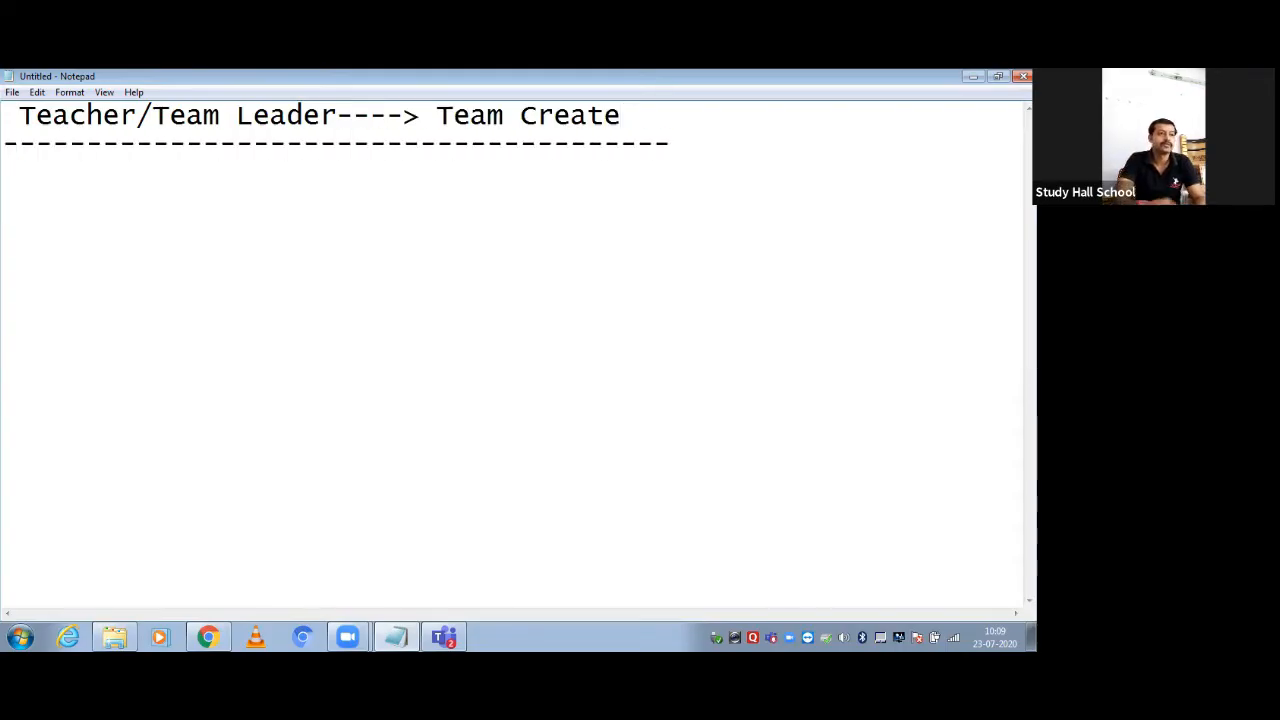
text(Teach)
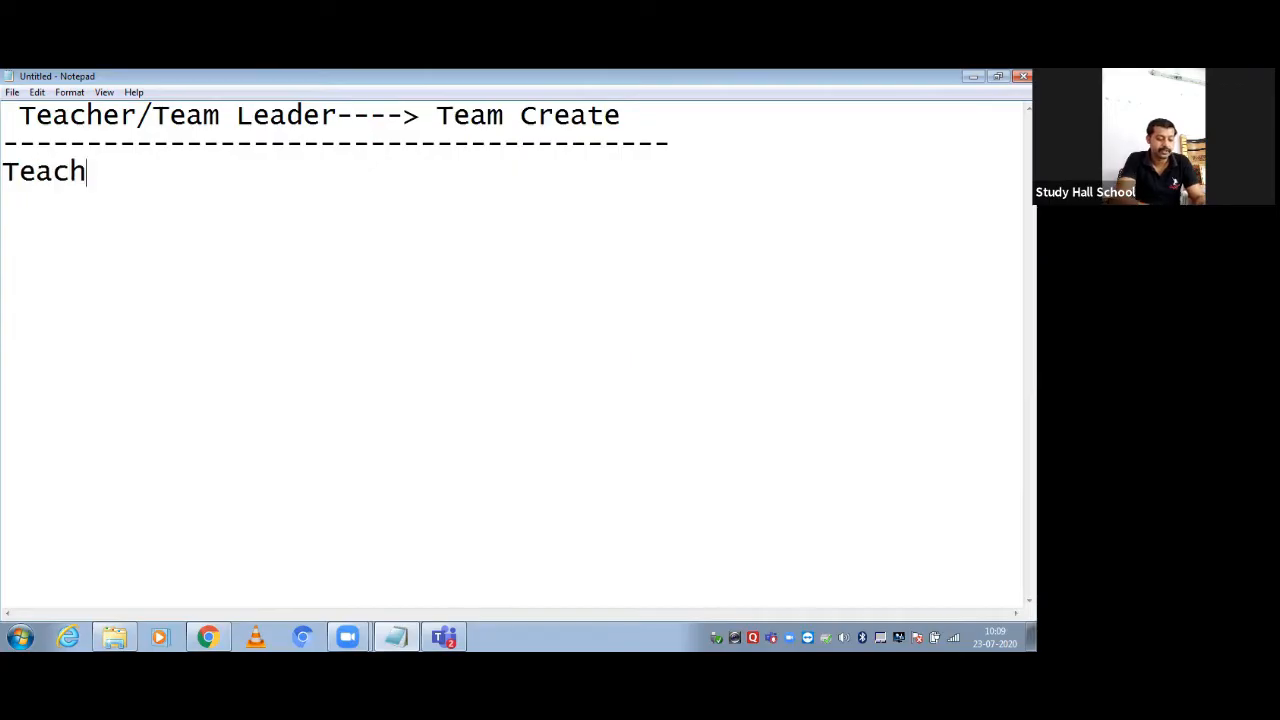
text(er----)
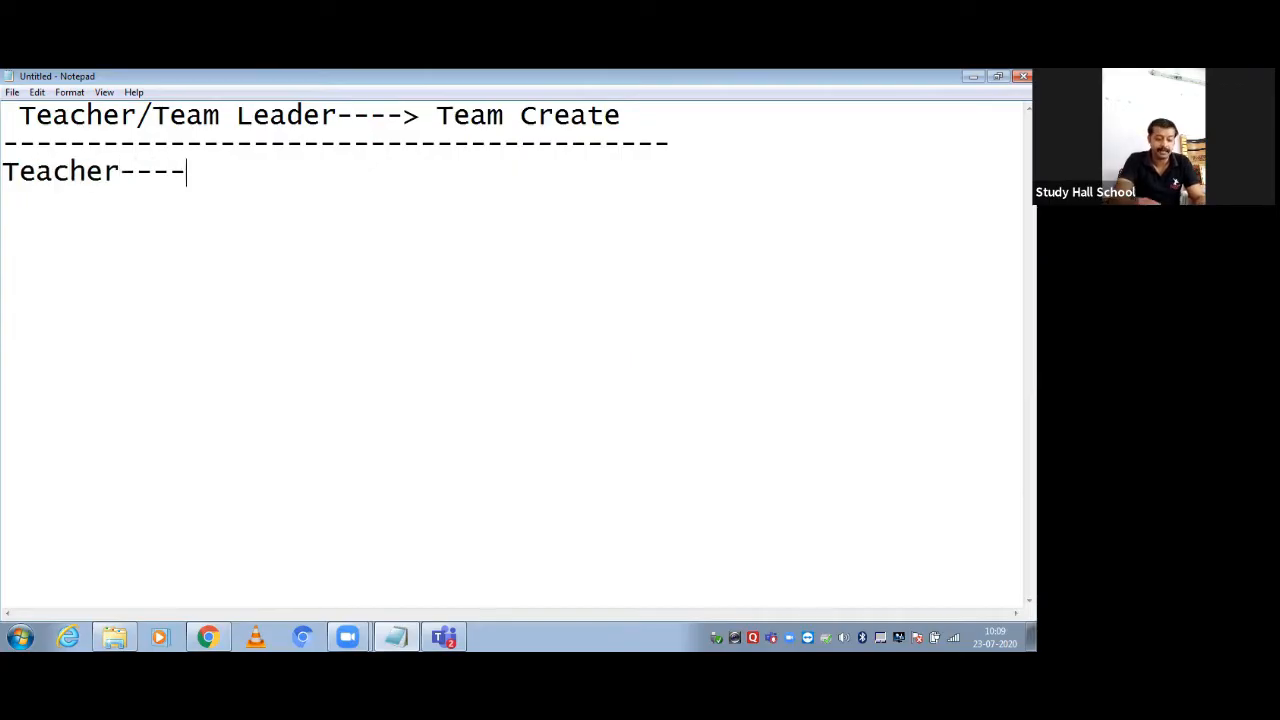
text(>Tea)
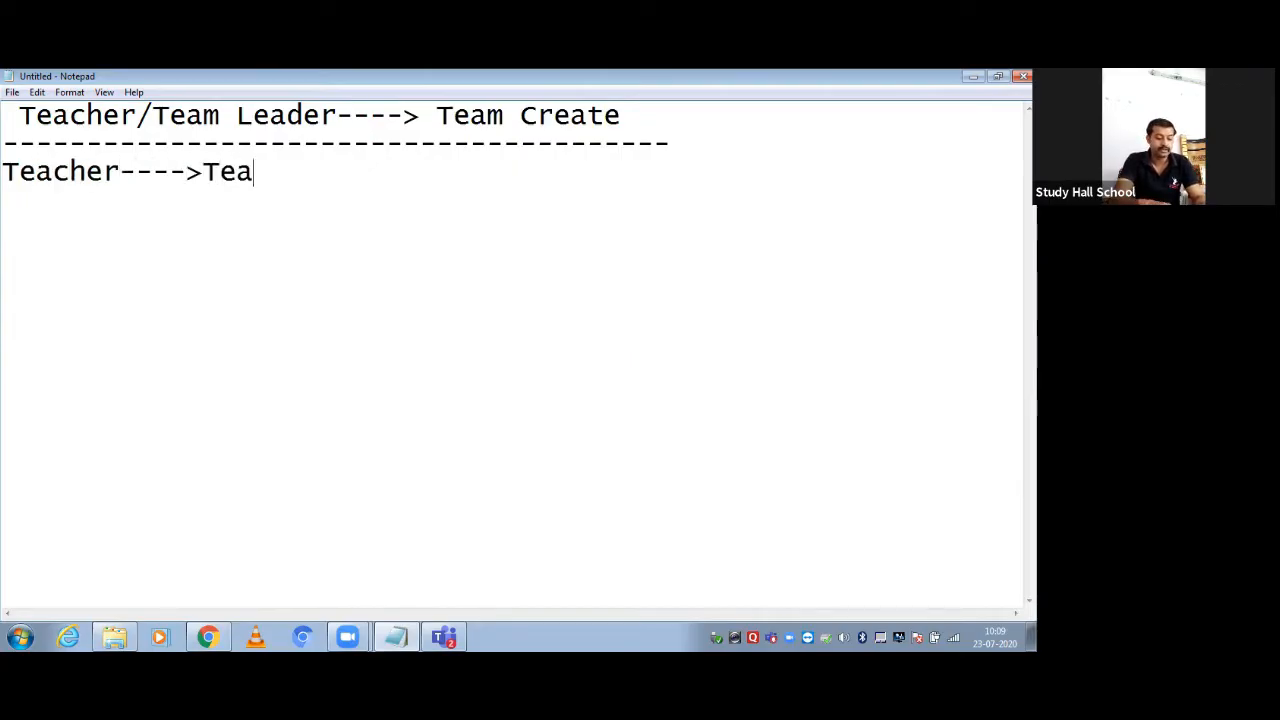
text(m Create)
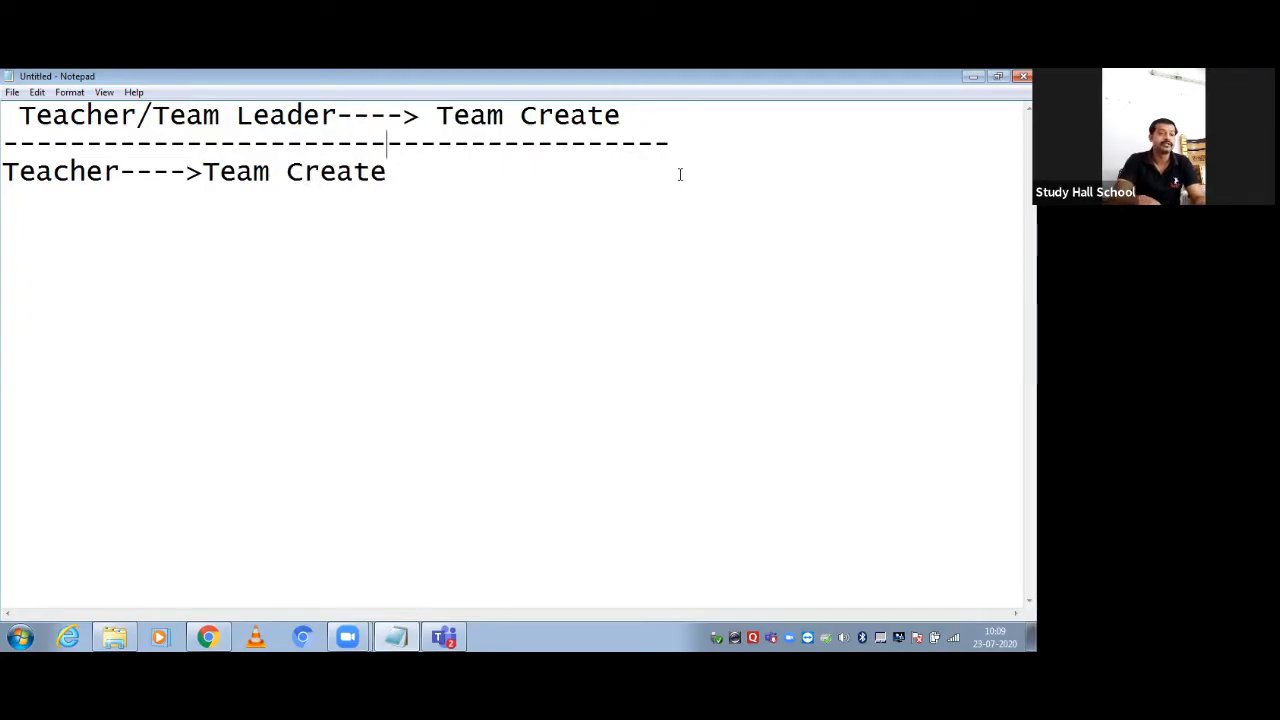
key(Left)
key(Left)
key(Left)
key(Left)
key(Left)
key(Left)
key(Left)
key(Left)
key(Left)
key(Left)
key(Left)
key(Left)
key(Left)
key(Left)
key(Left)
key(Left)
key(Left)
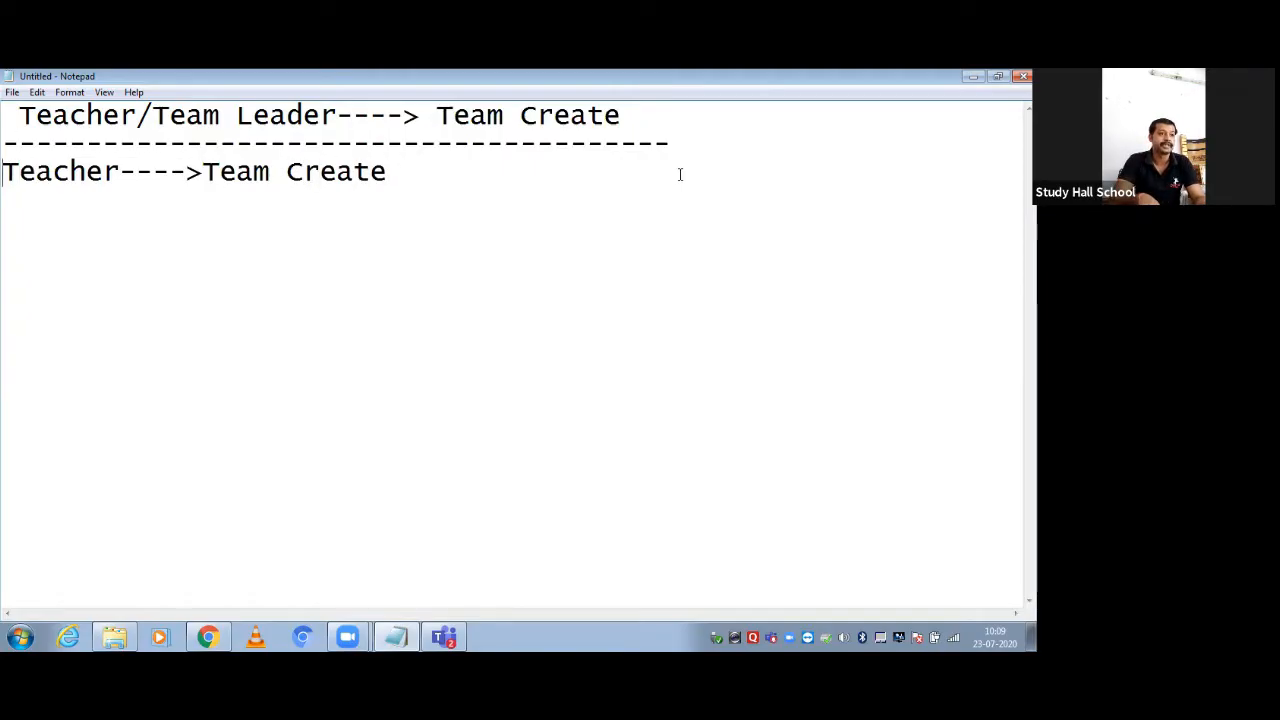
key(Return)
text(S)
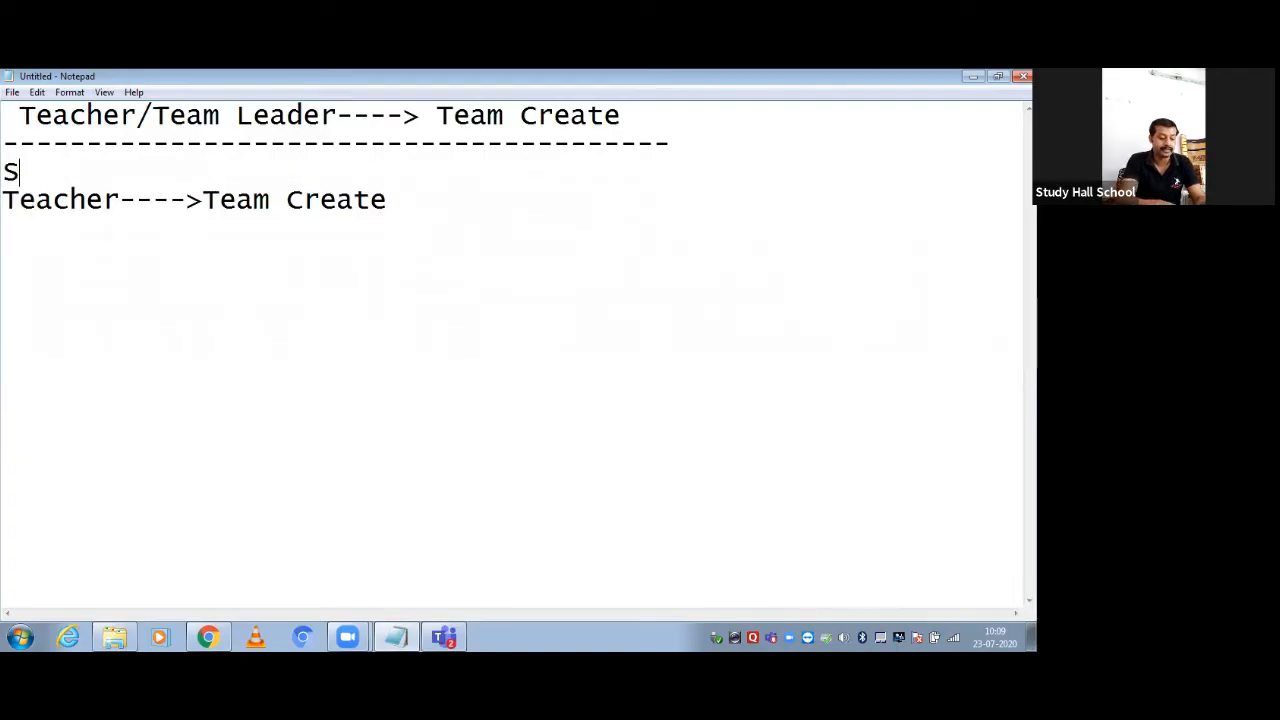
text(tep 1)
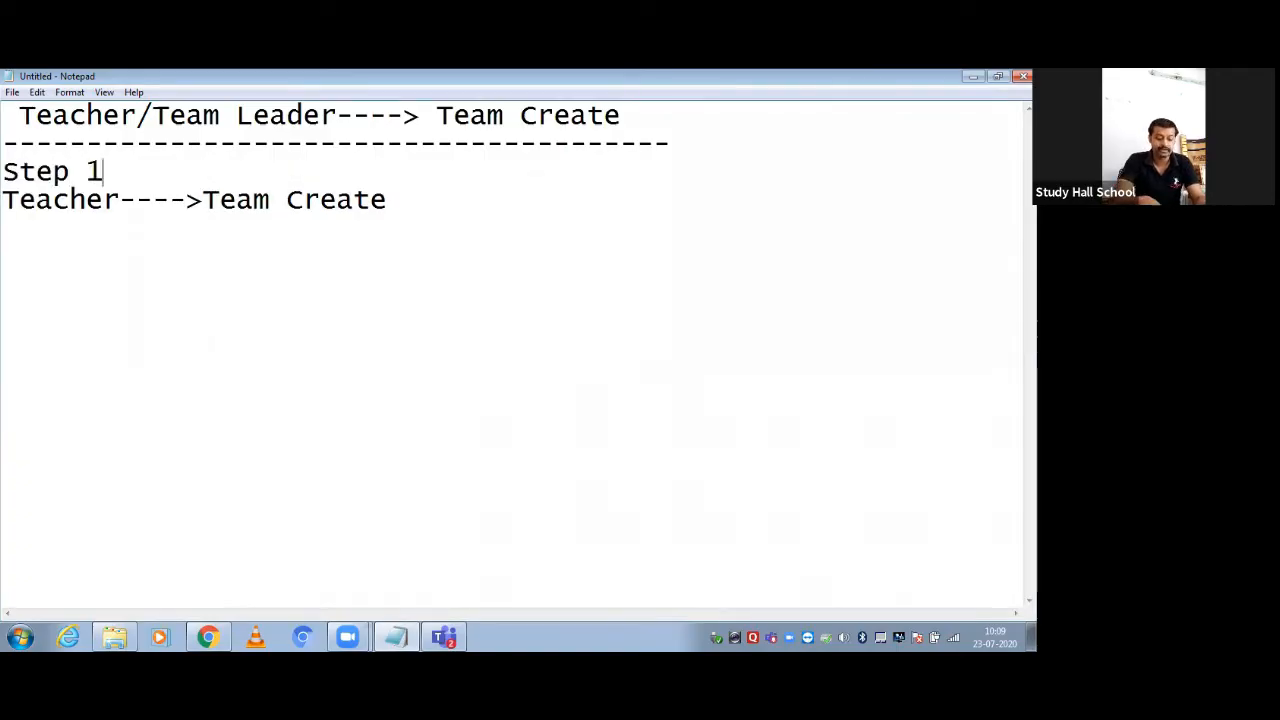
text(:-)
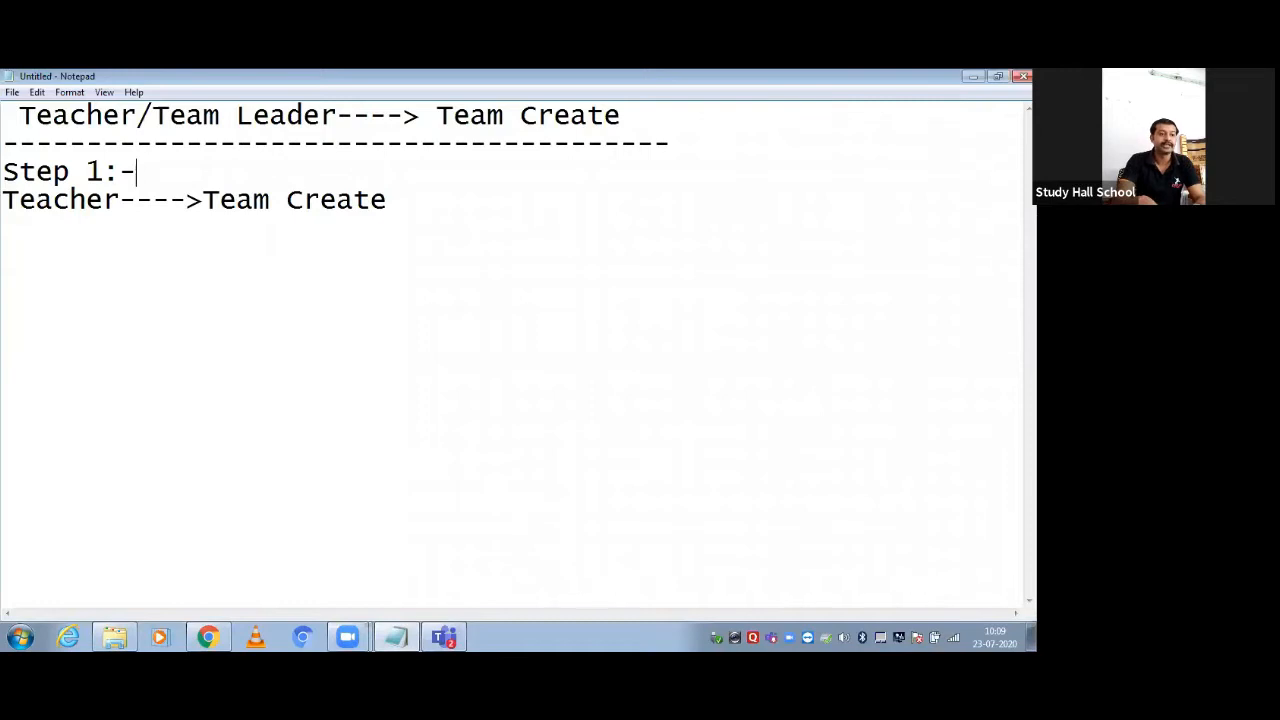
text(>)
key(Return)
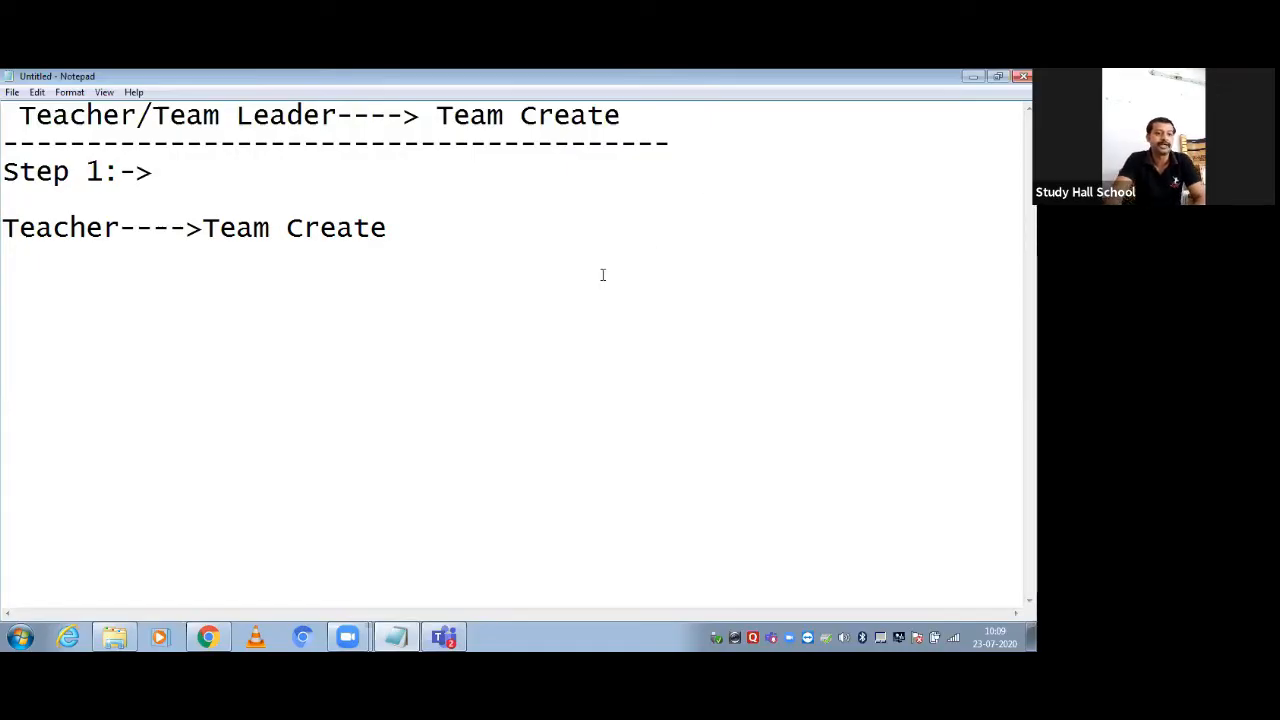
key(alt+Tab)
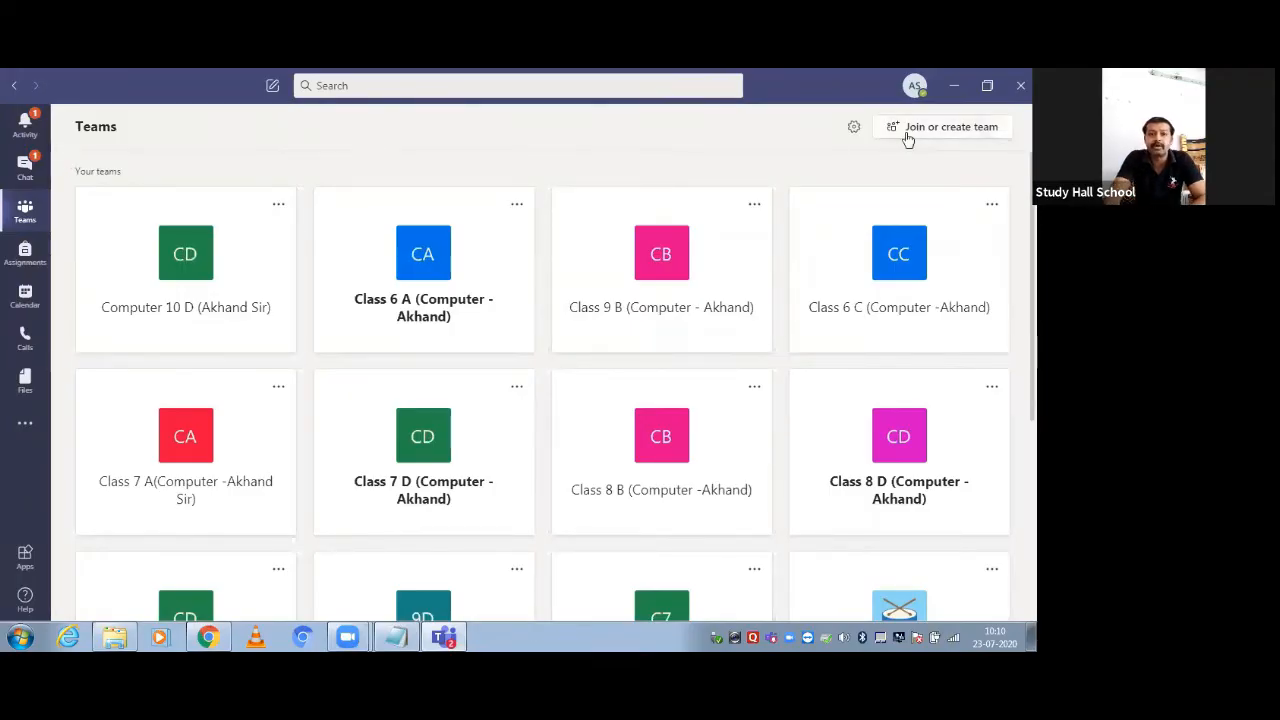
Open the Join or create a team page, checking the Team Create line in the notes
click(939, 130)
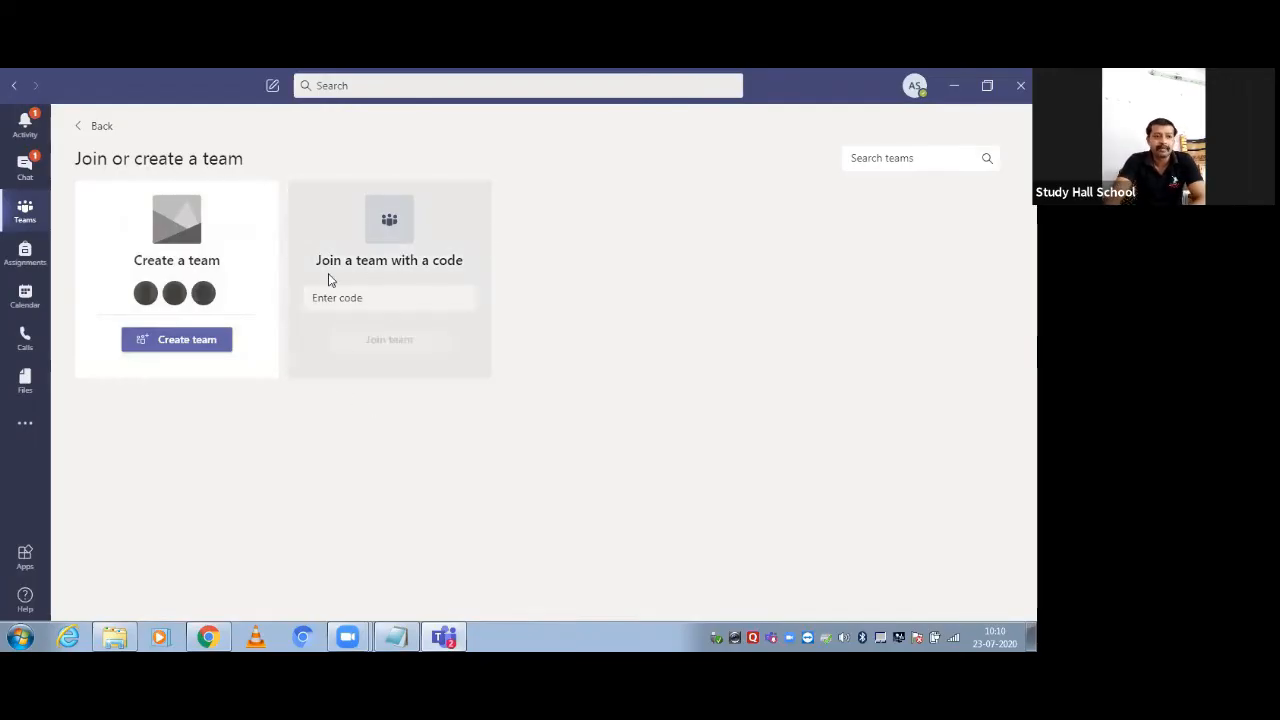
click(406, 630)
drag(220, 232, 388, 230)
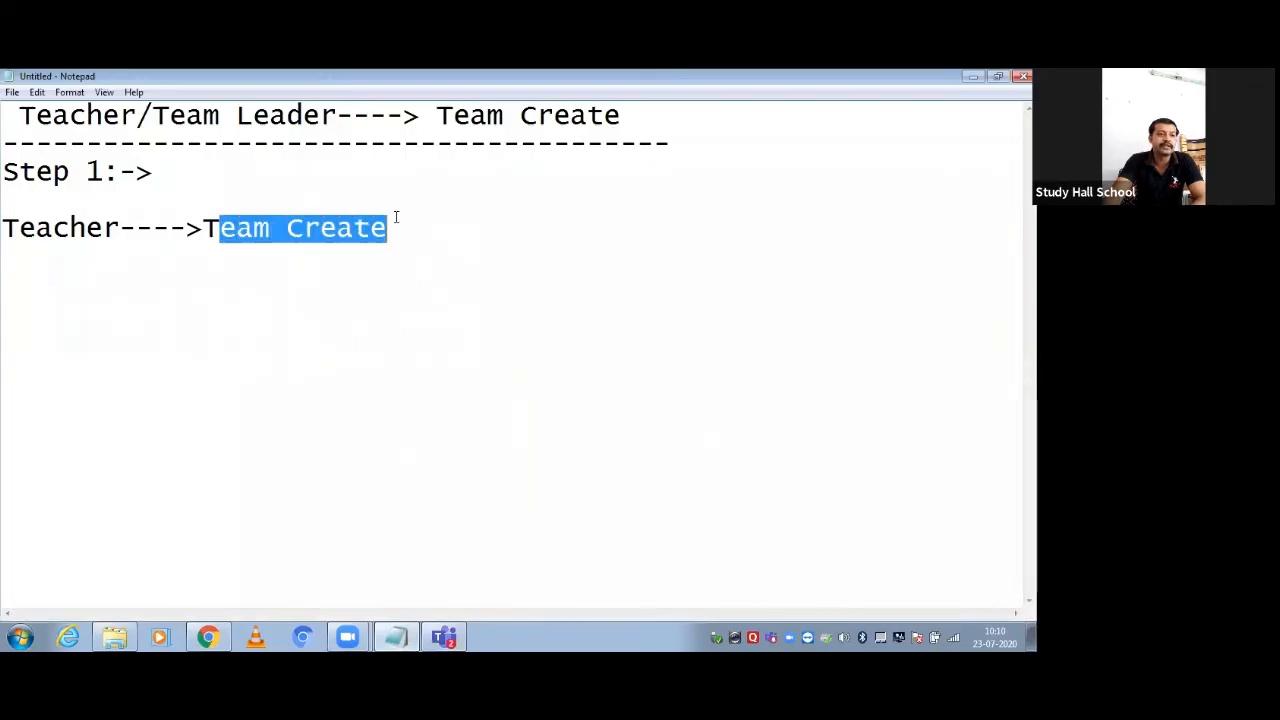
click(444, 637)
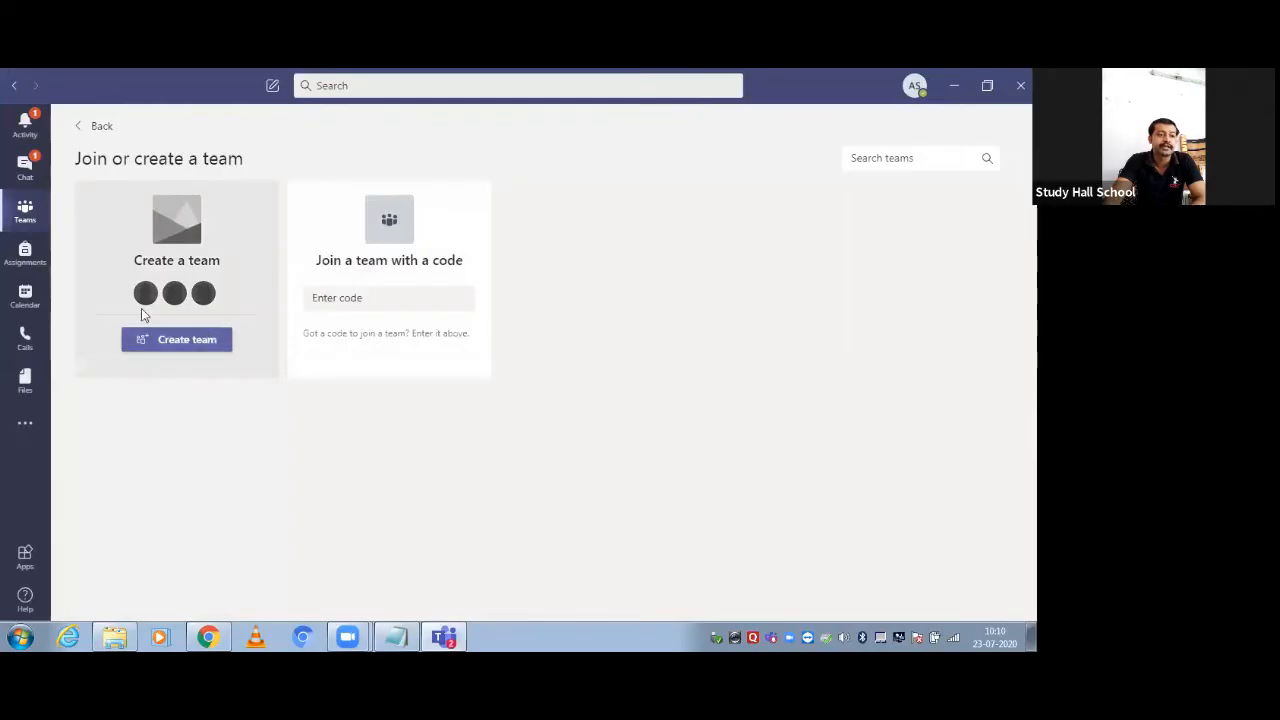
Choose Create team on the Create a team card
click(163, 345)
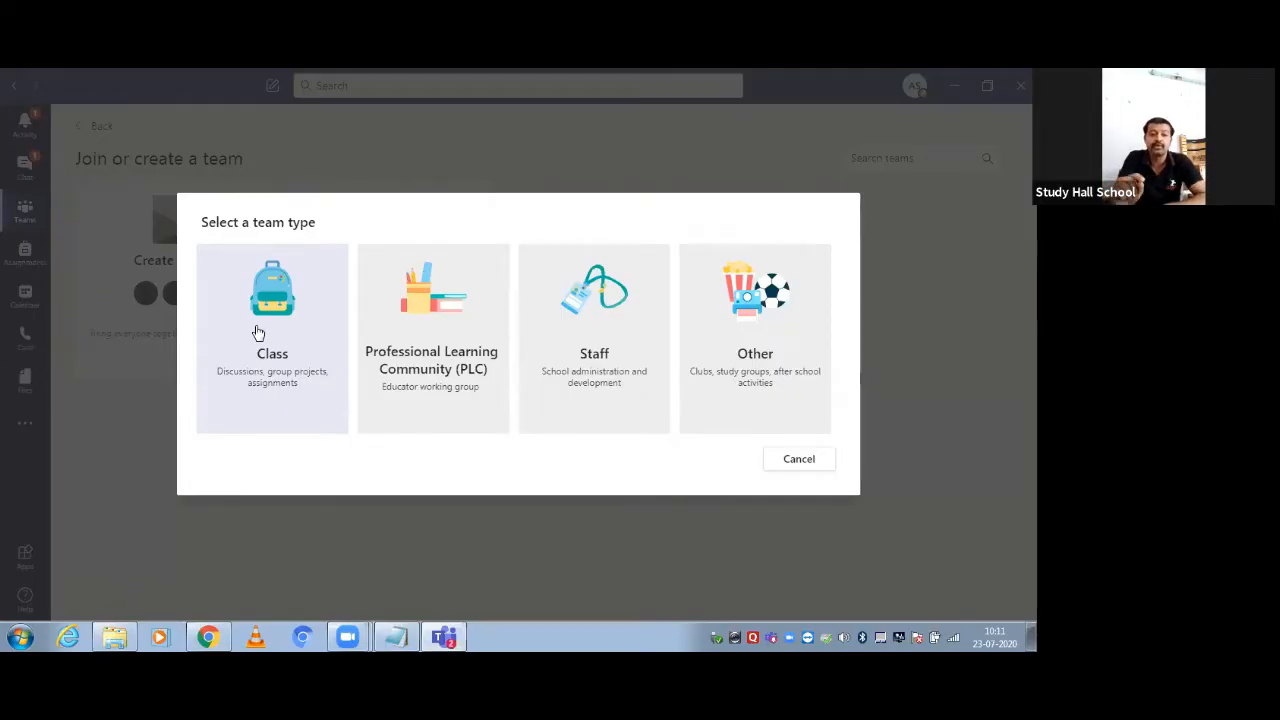
Choose the Class team type and name it 'Demo Class 12 A' followed by the teacher's name
click(303, 386)
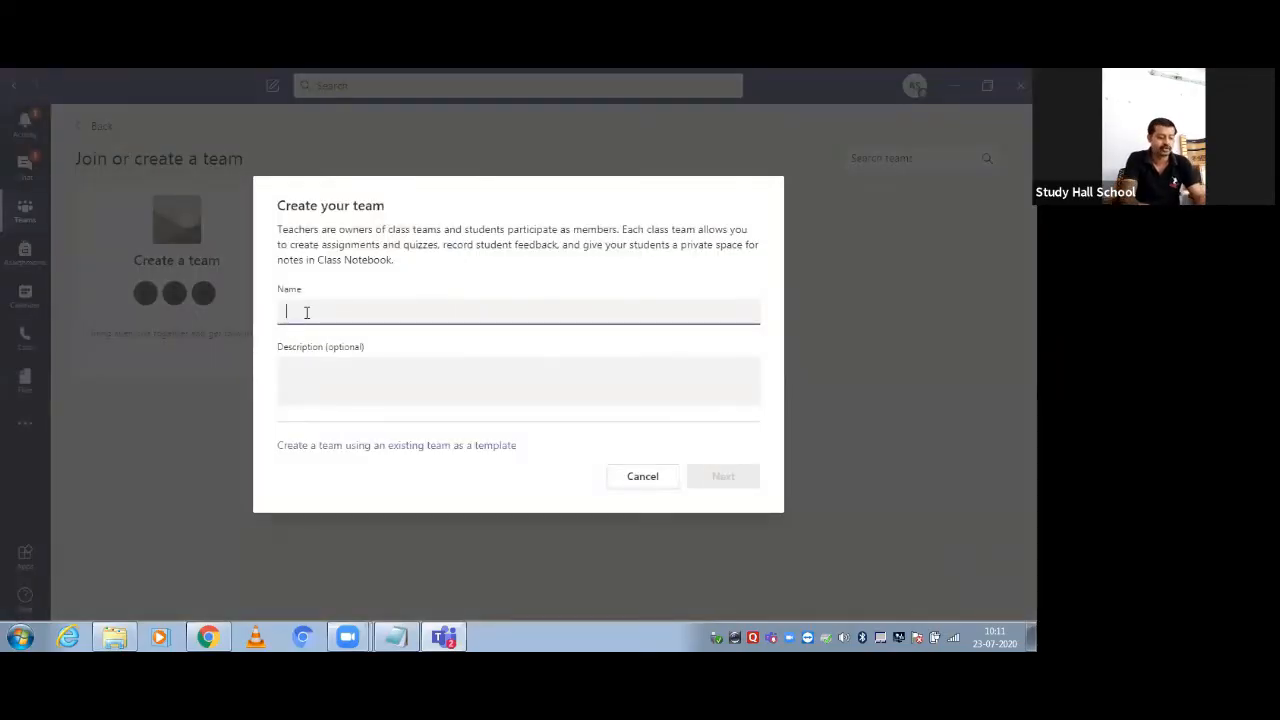
text(Dem)
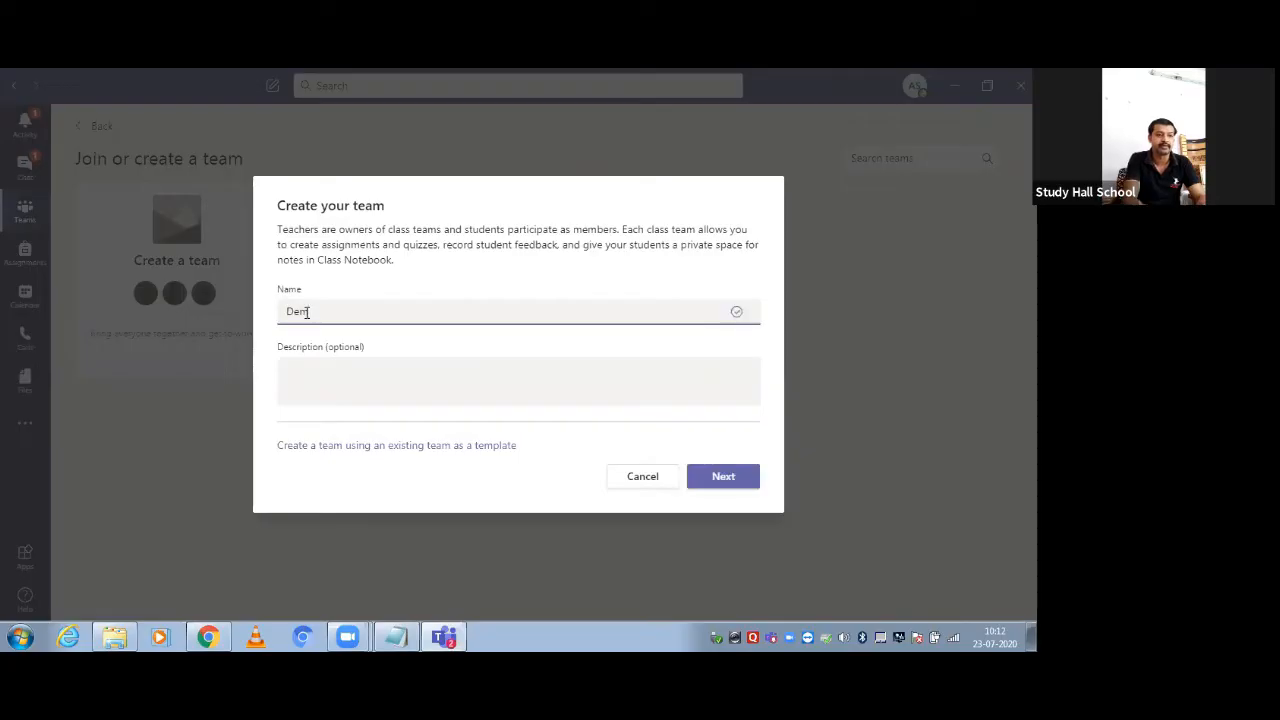
text(o Class)
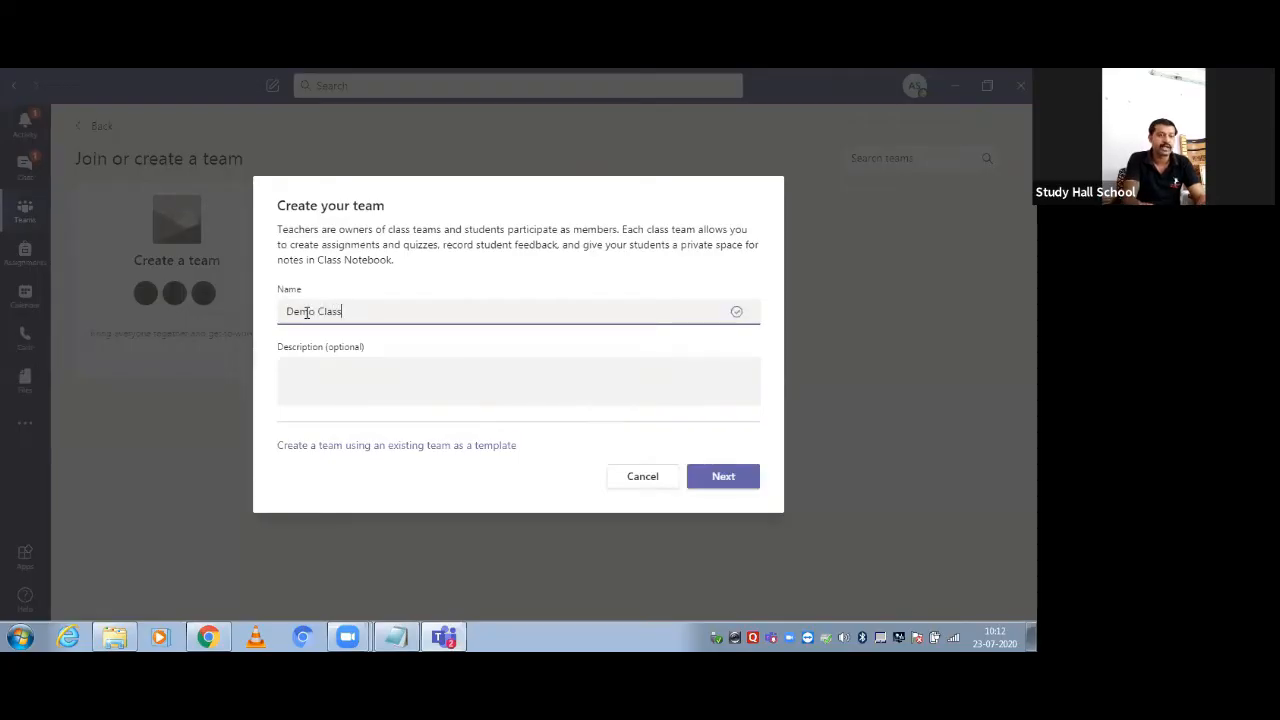
text( 12)
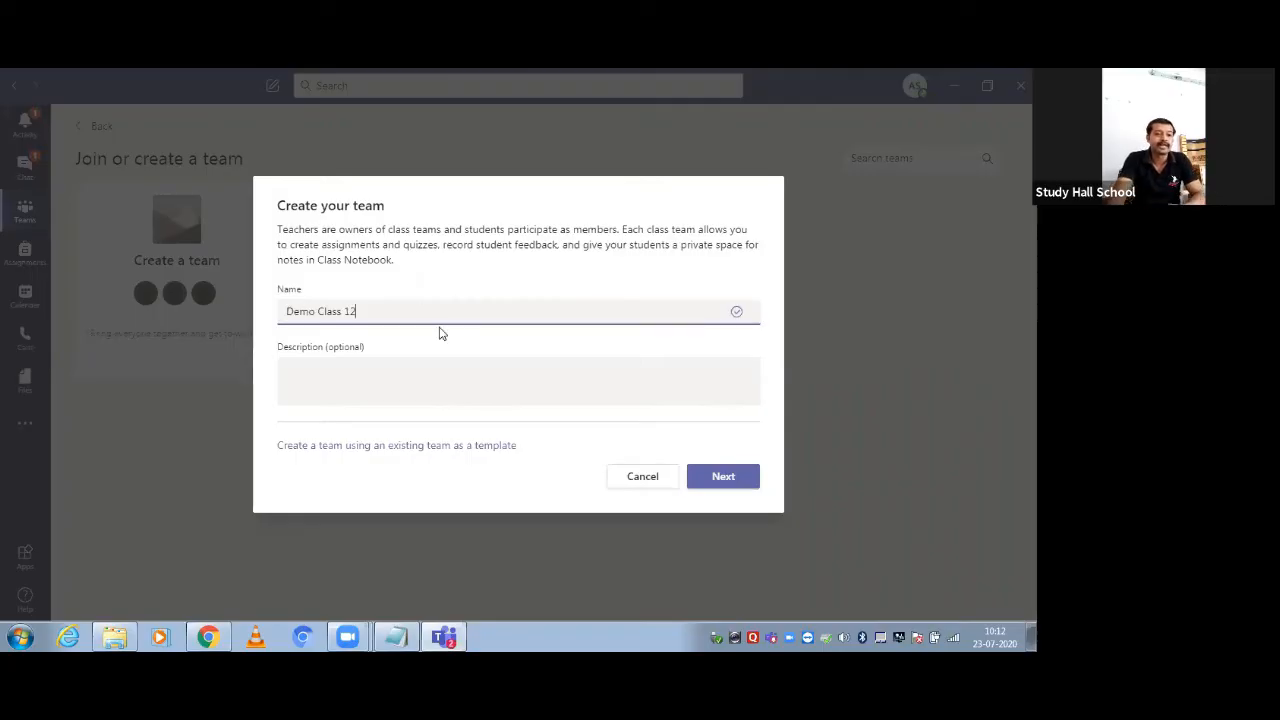
text(A)
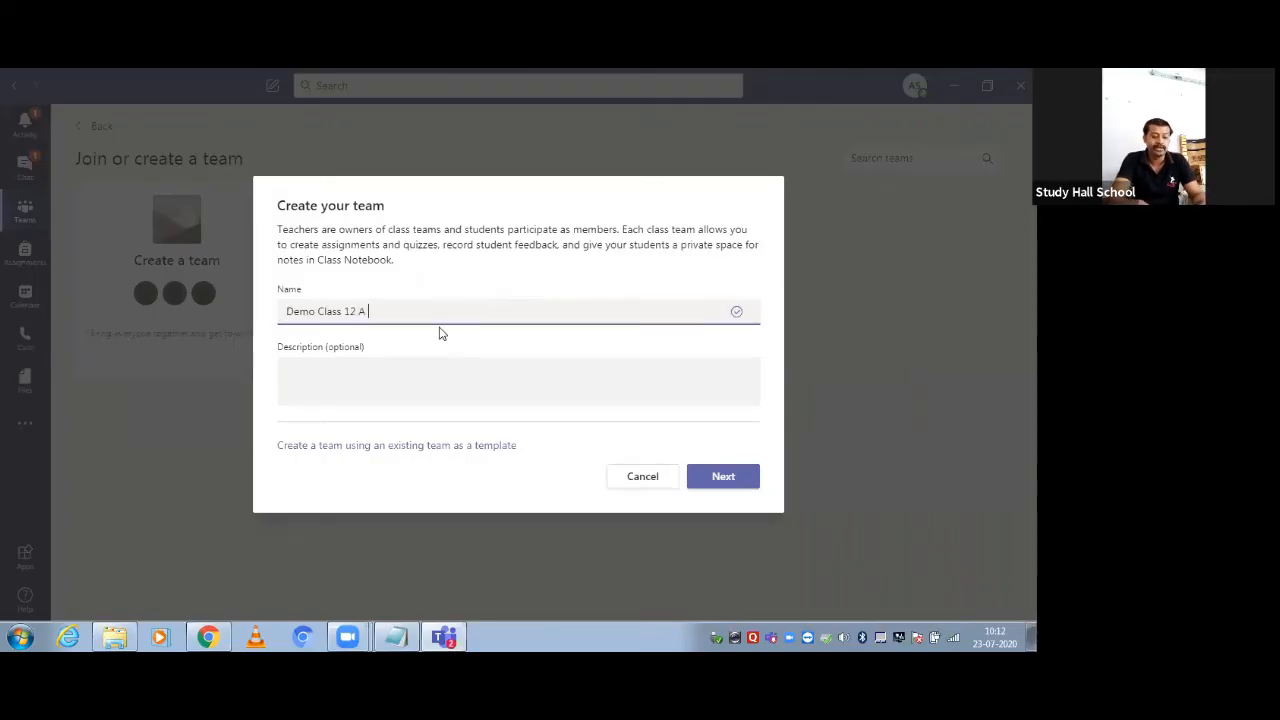
text( (Akhand )
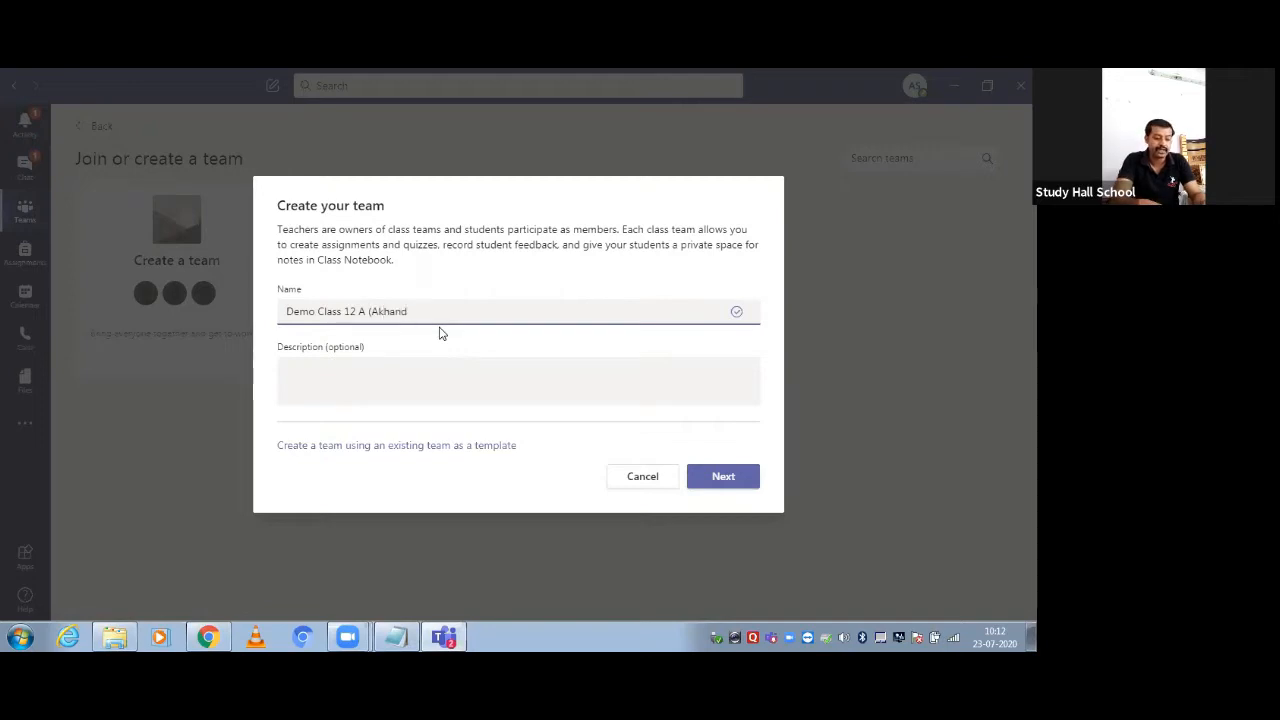
text(Sir))
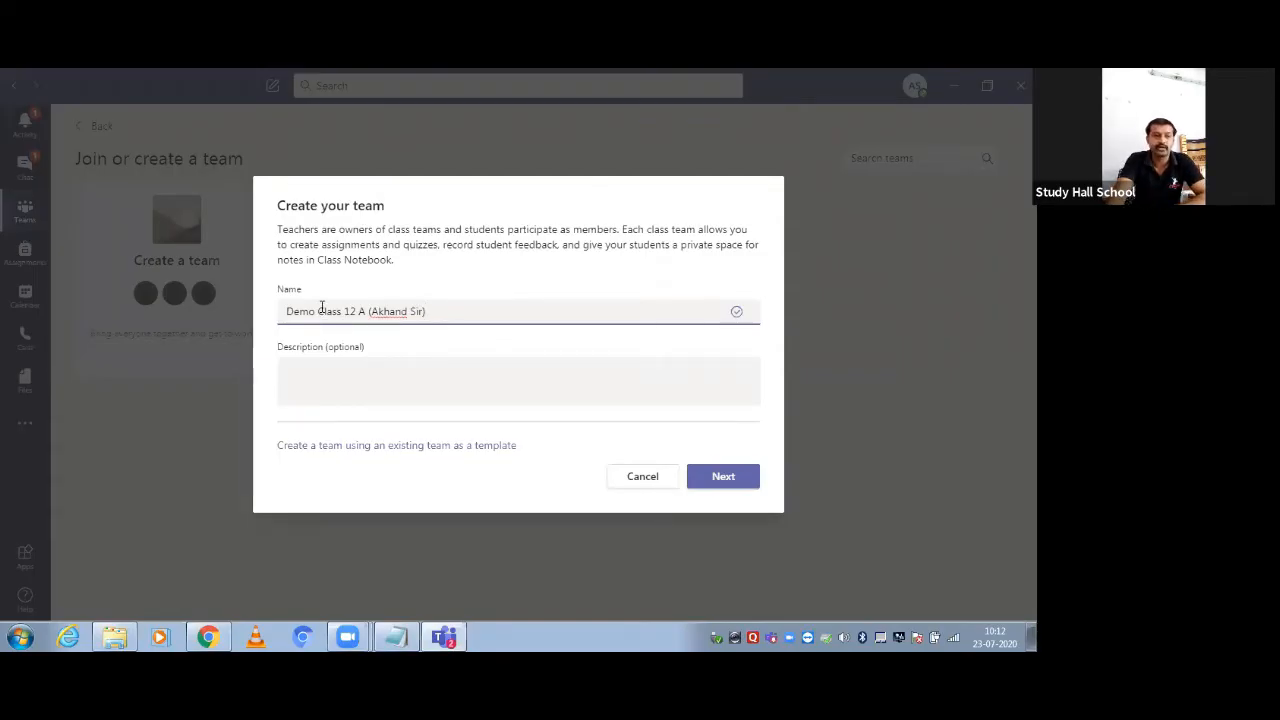
Append '- Computer' to the team name, leave the description empty, and create the team
drag(319, 311, 430, 311)
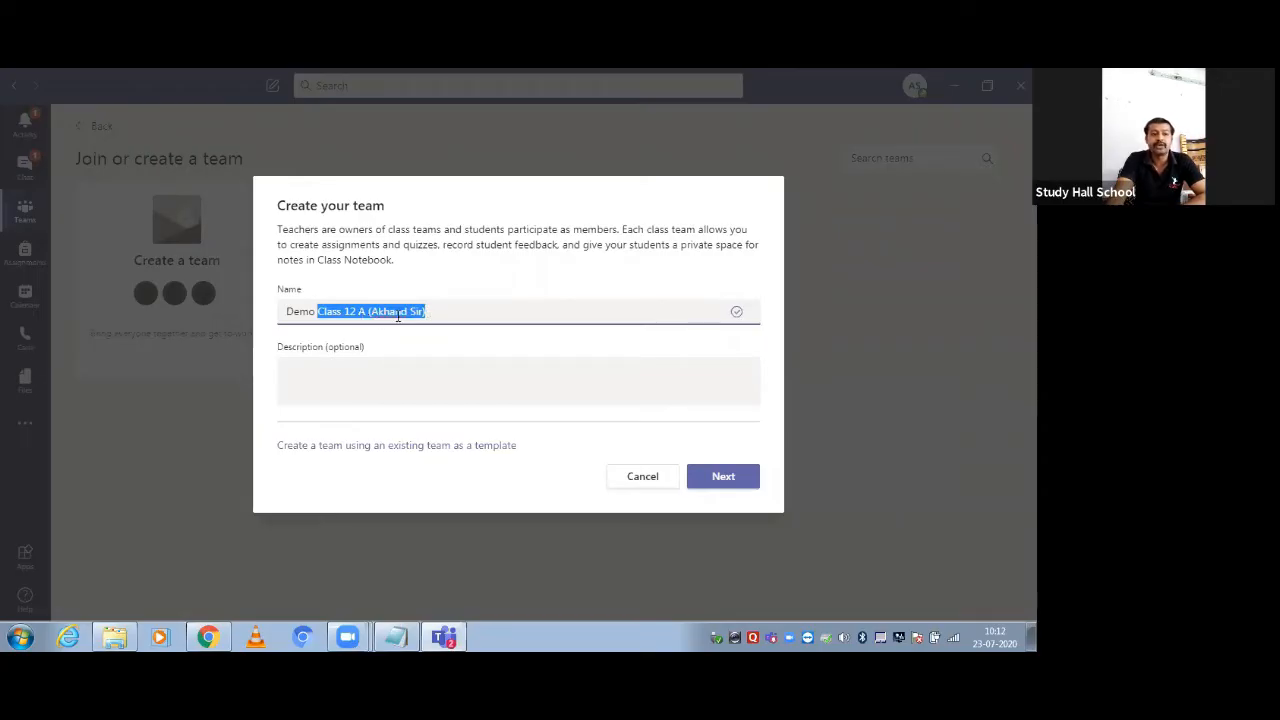
click(420, 311)
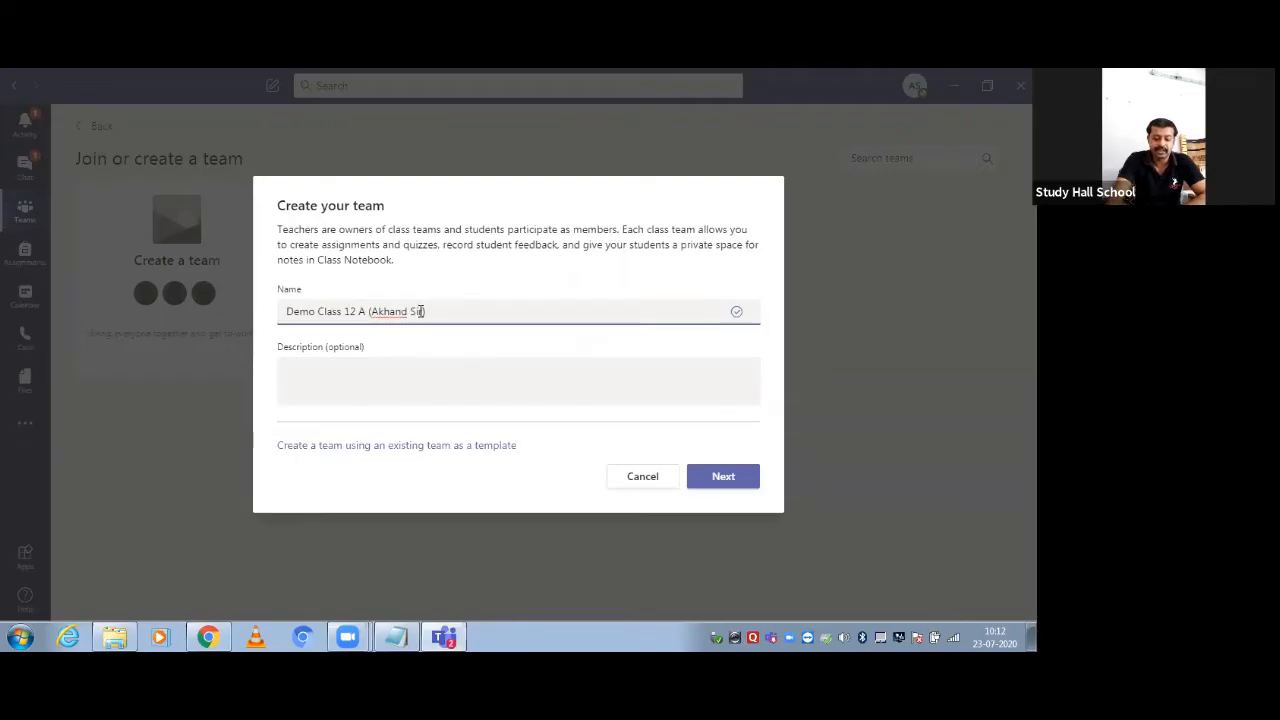
text(- Com)
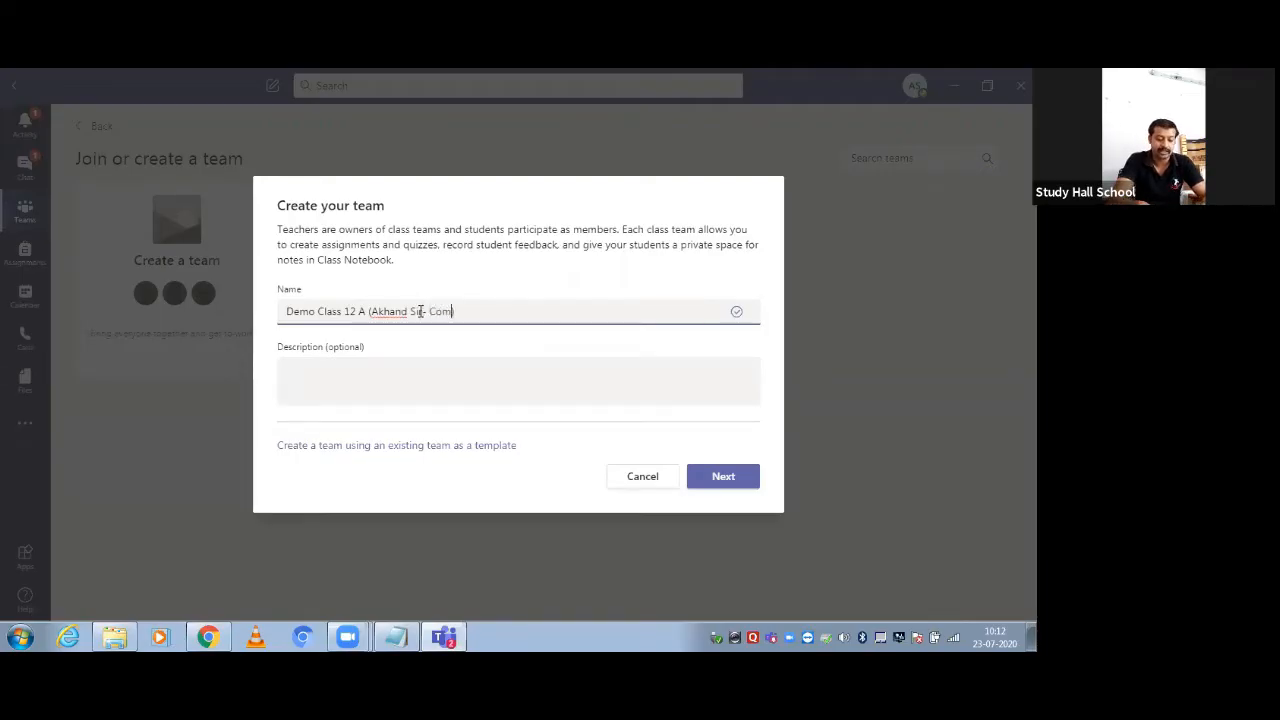
text(puter)
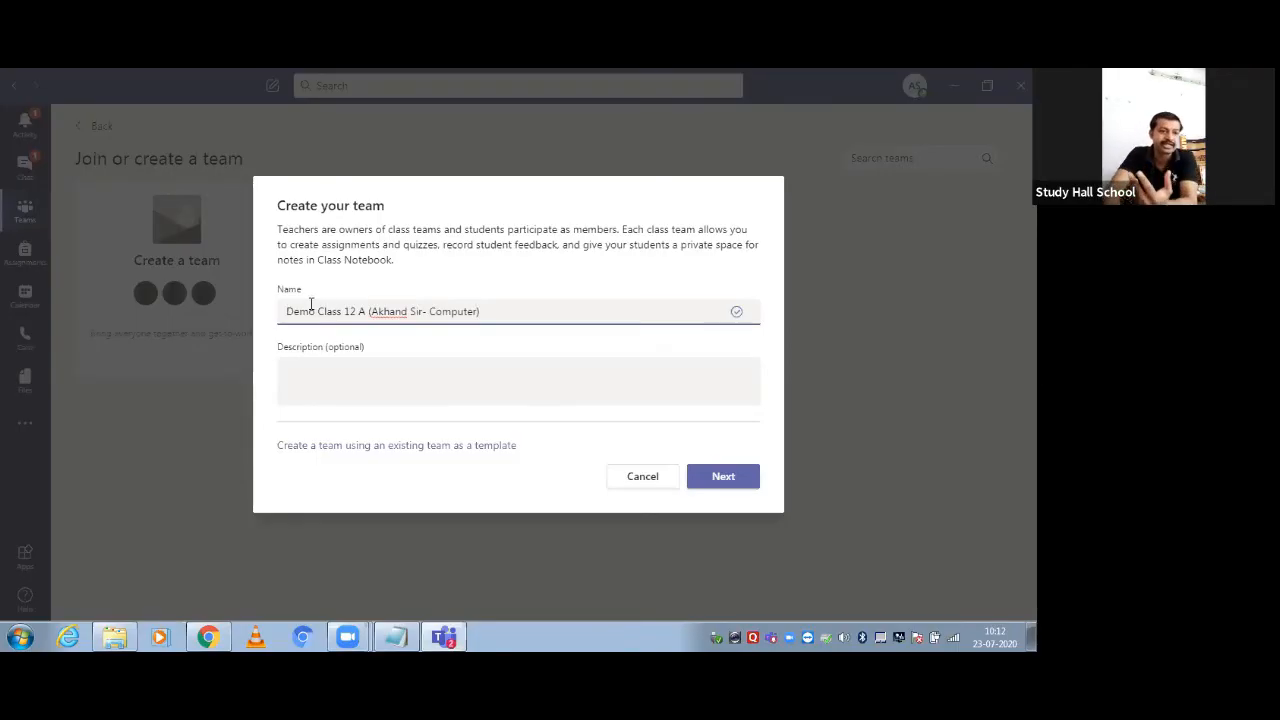
drag(316, 311, 543, 331)
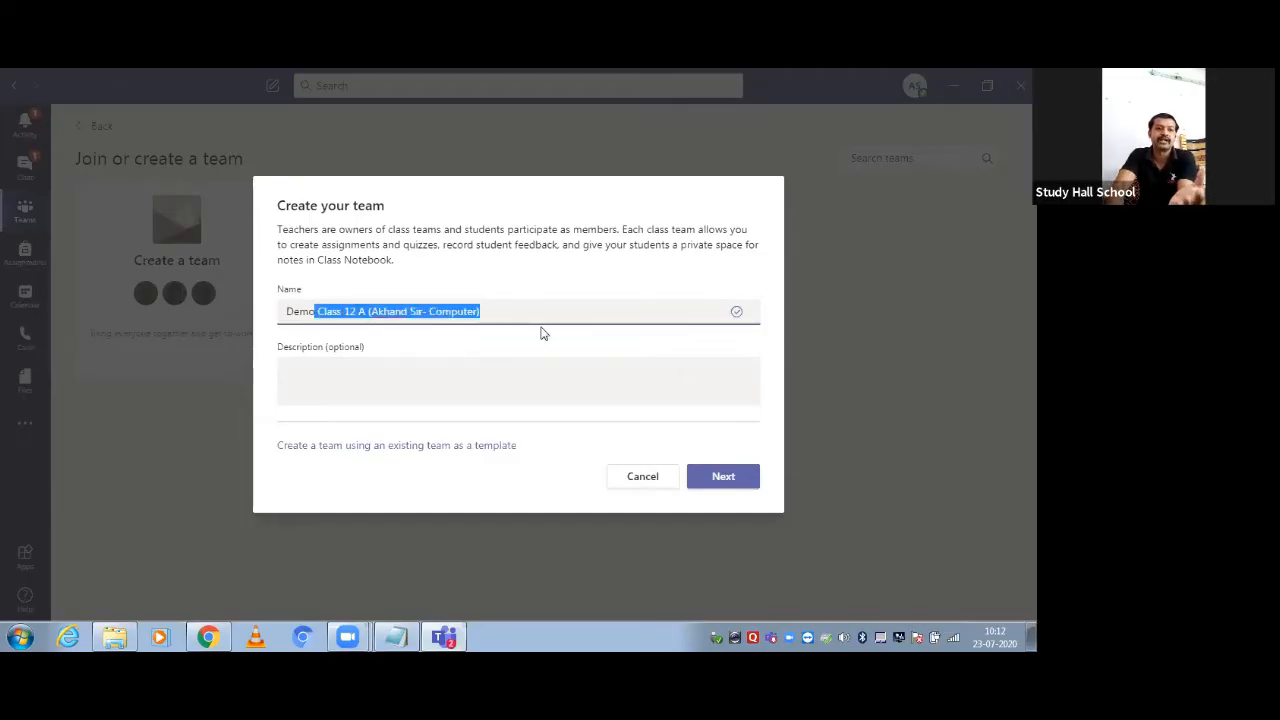
click(318, 384)
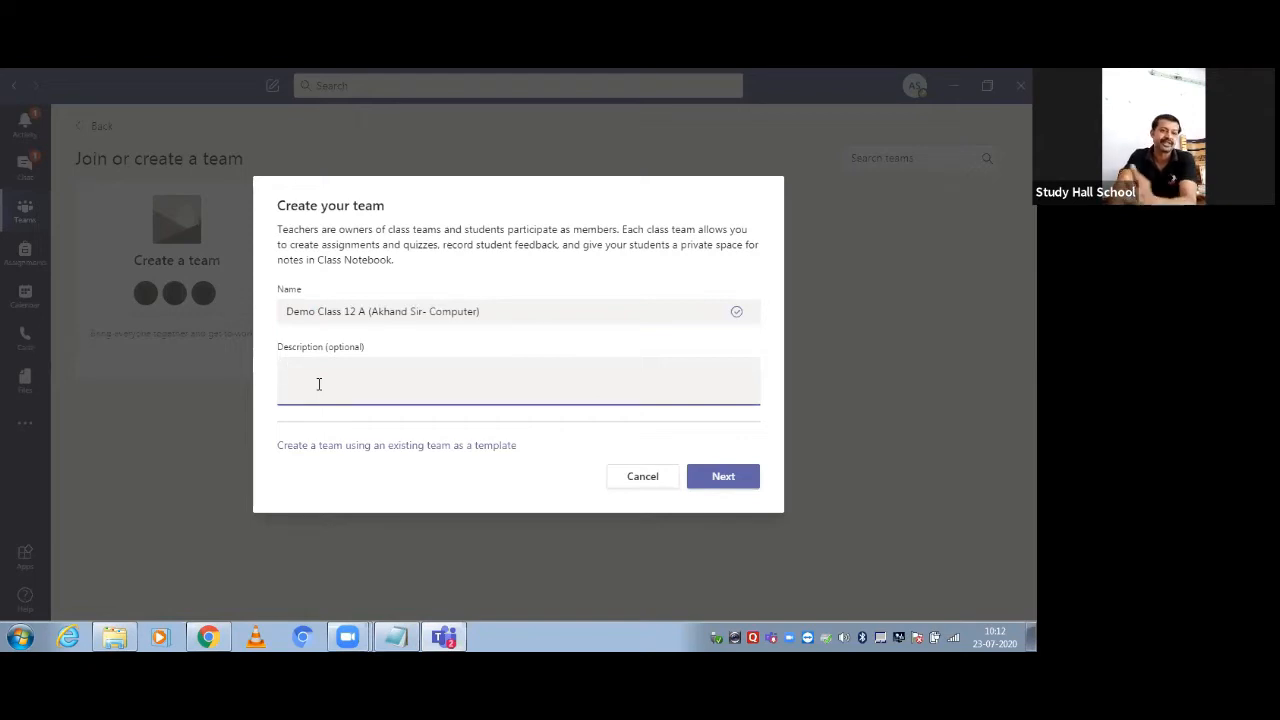
click(733, 481)
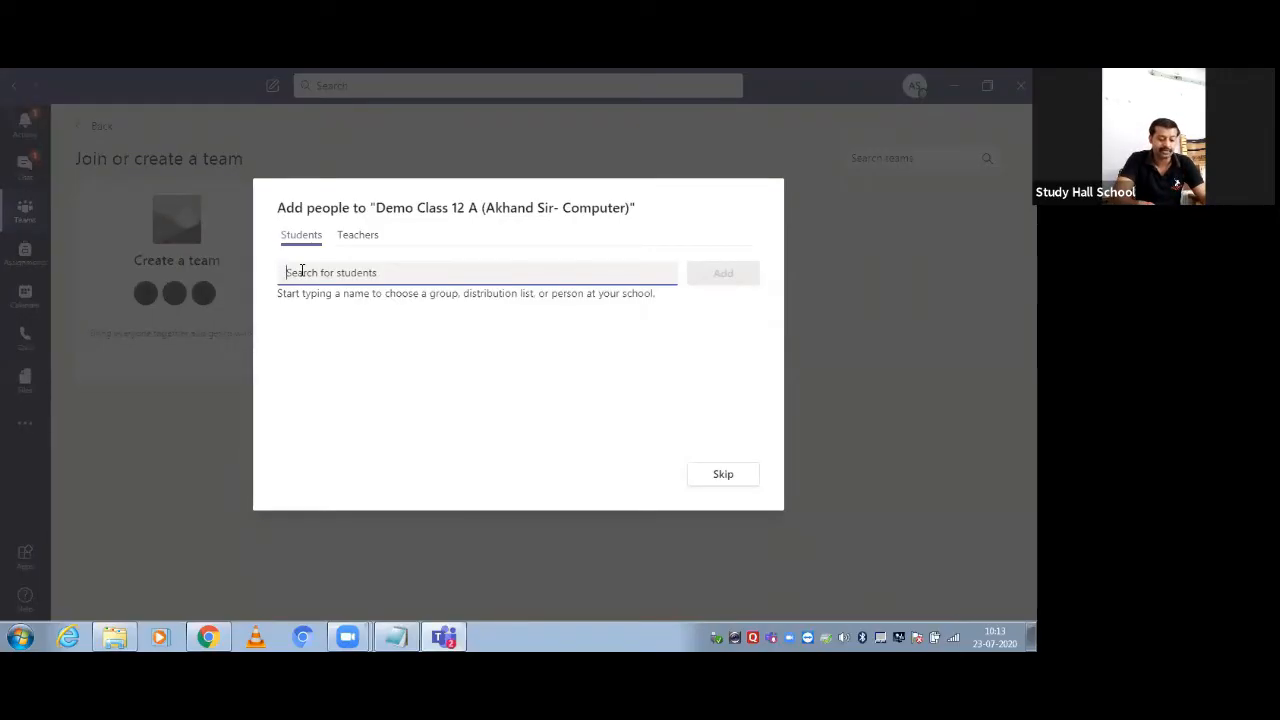
Search for a couple of students by name, add none, and skip to the team
text(pra)
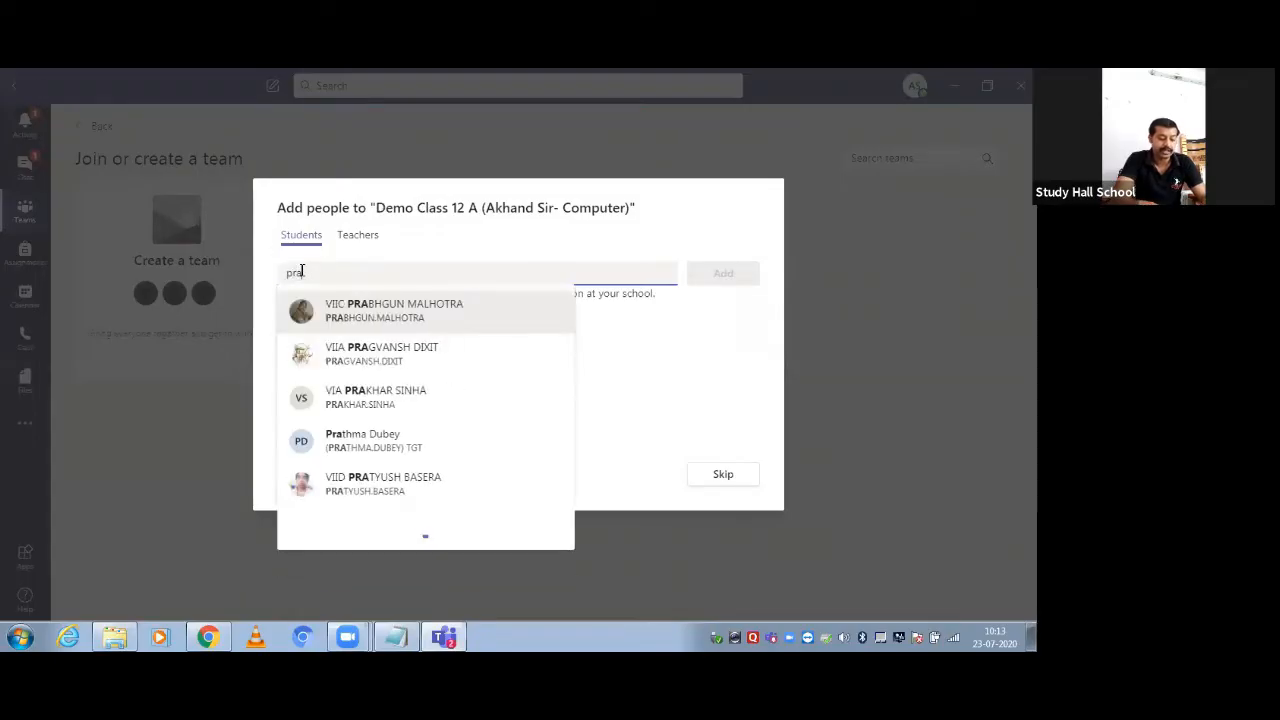
text(tima)
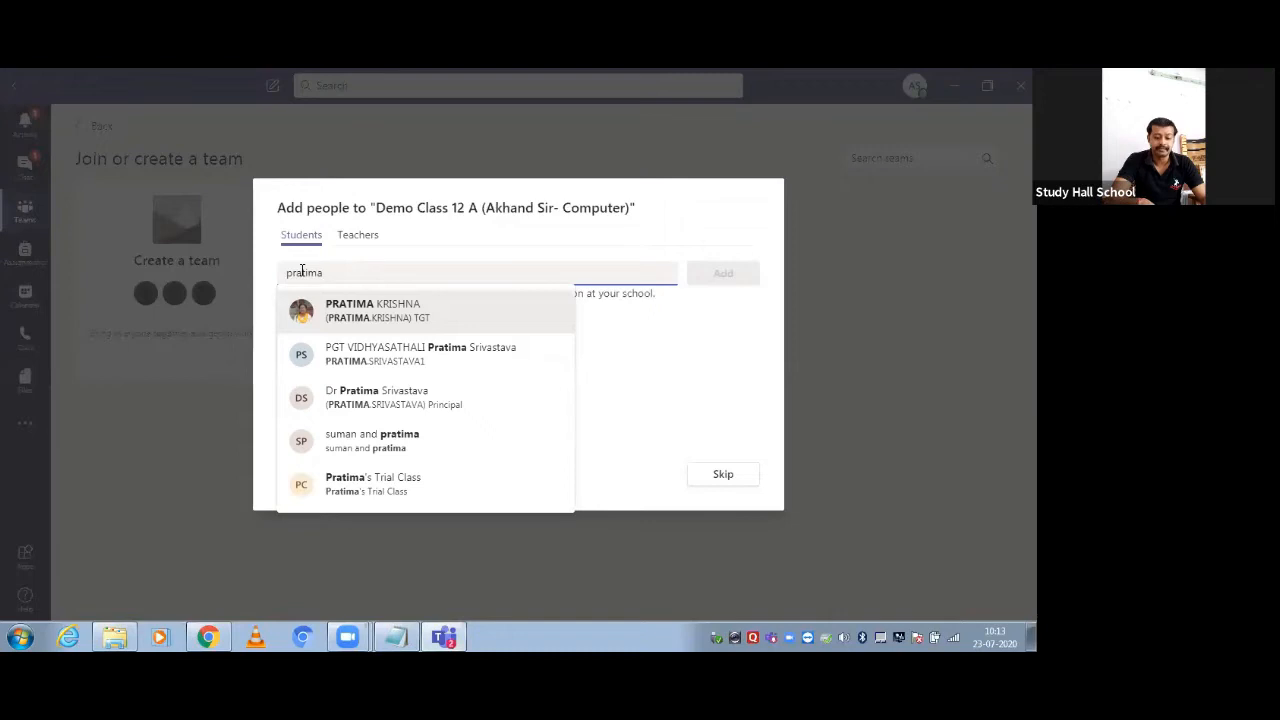
key(BackSpace)
key(BackSpace)
key(BackSpace)
key(BackSpace)
key(BackSpace)
key(BackSpace)
key(BackSpace)
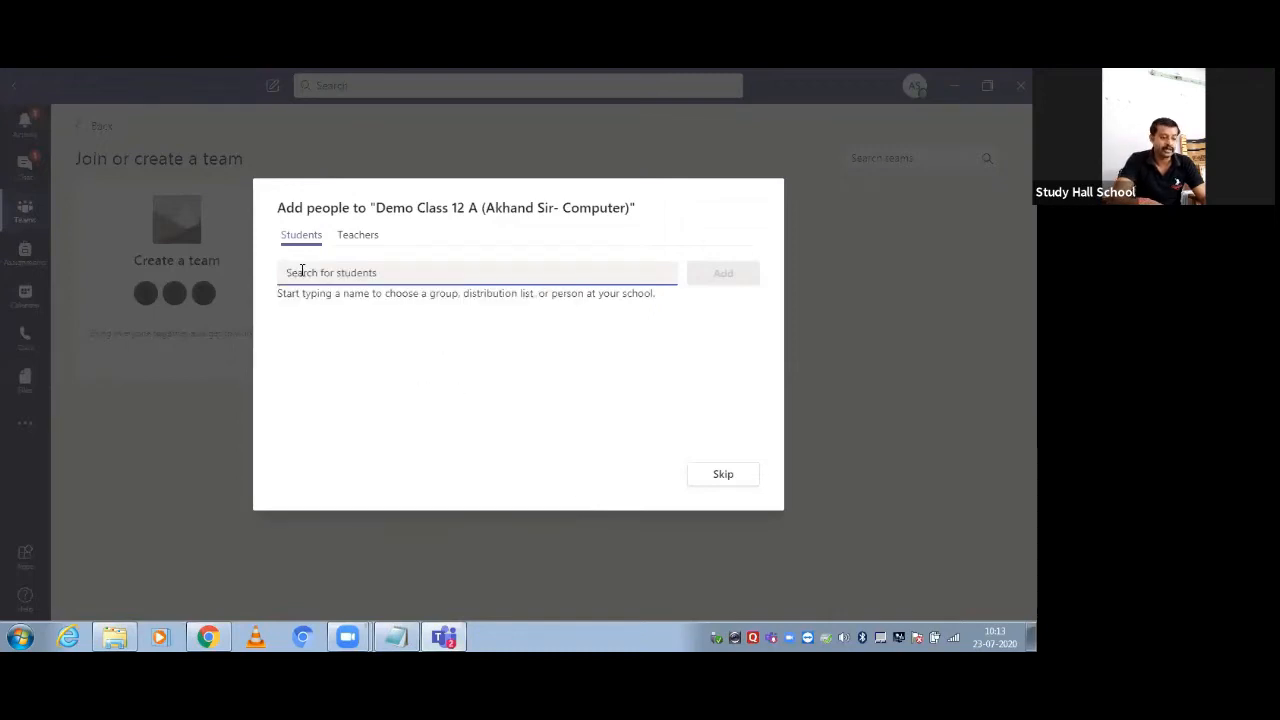
text(A)
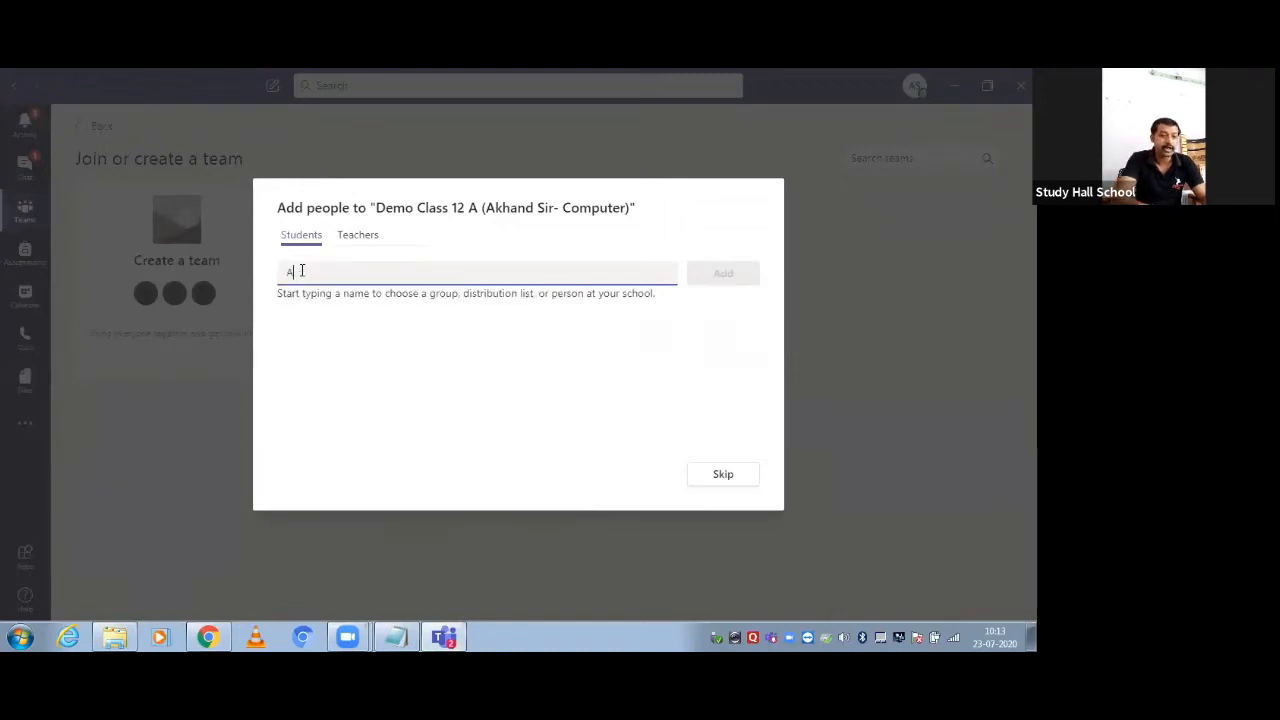
text(nous)
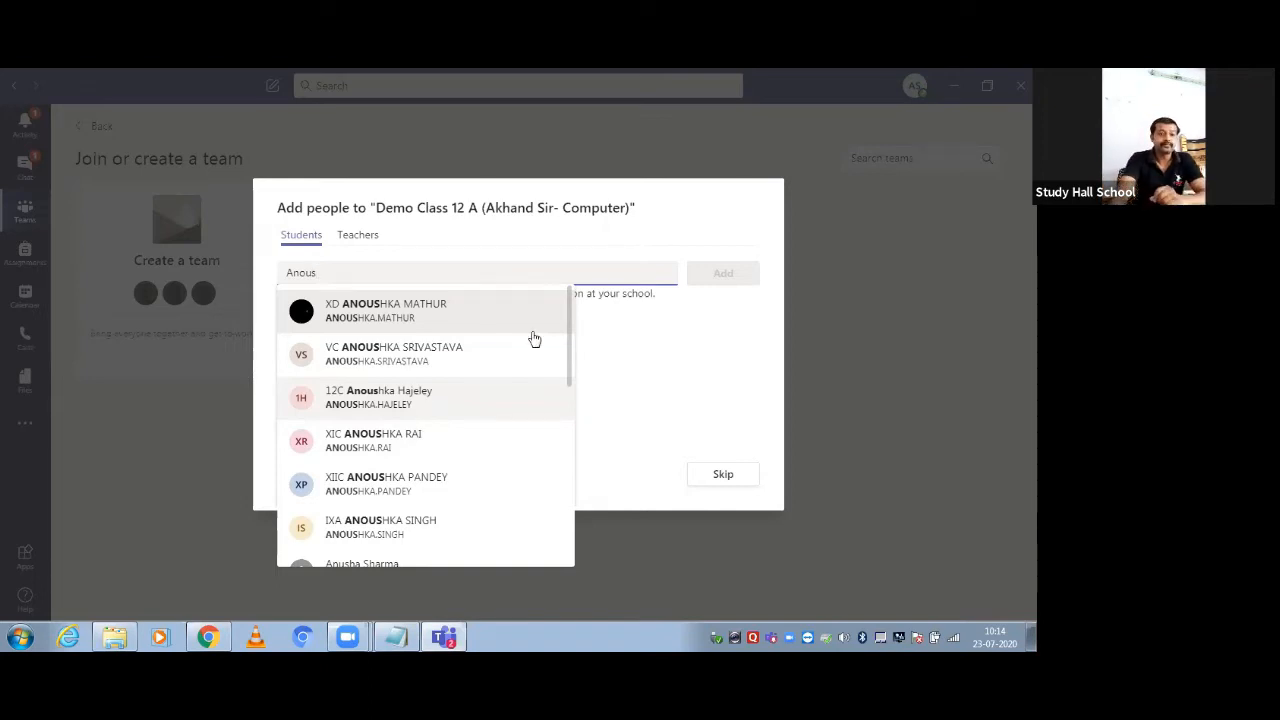
click(597, 349)
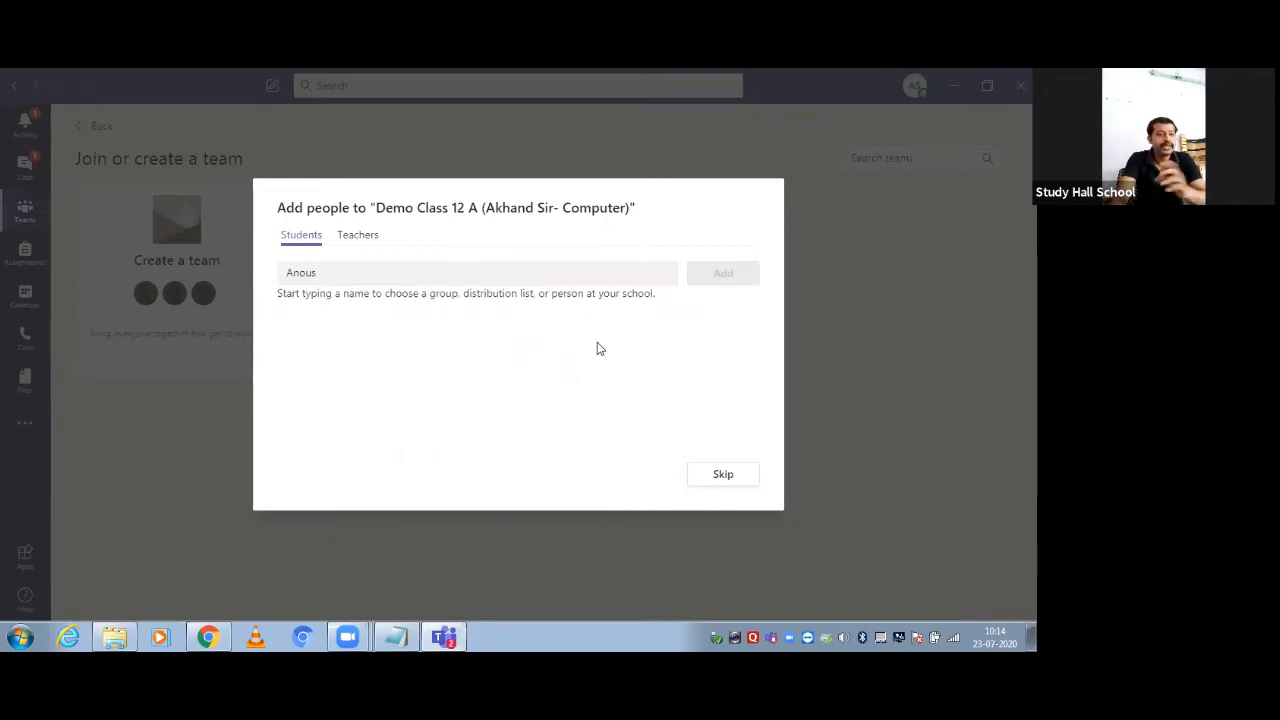
click(720, 476)
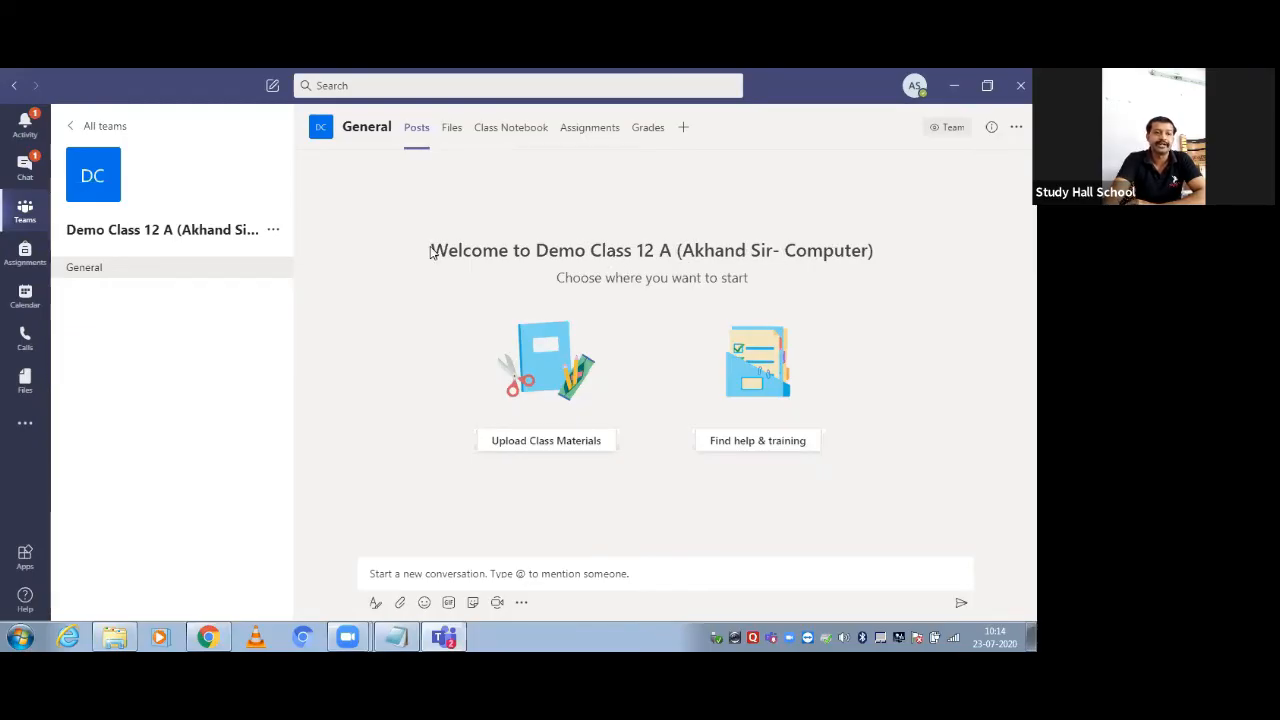
Highlight the new team's welcome heading to point it out, then deselect it
drag(430, 253, 872, 252)
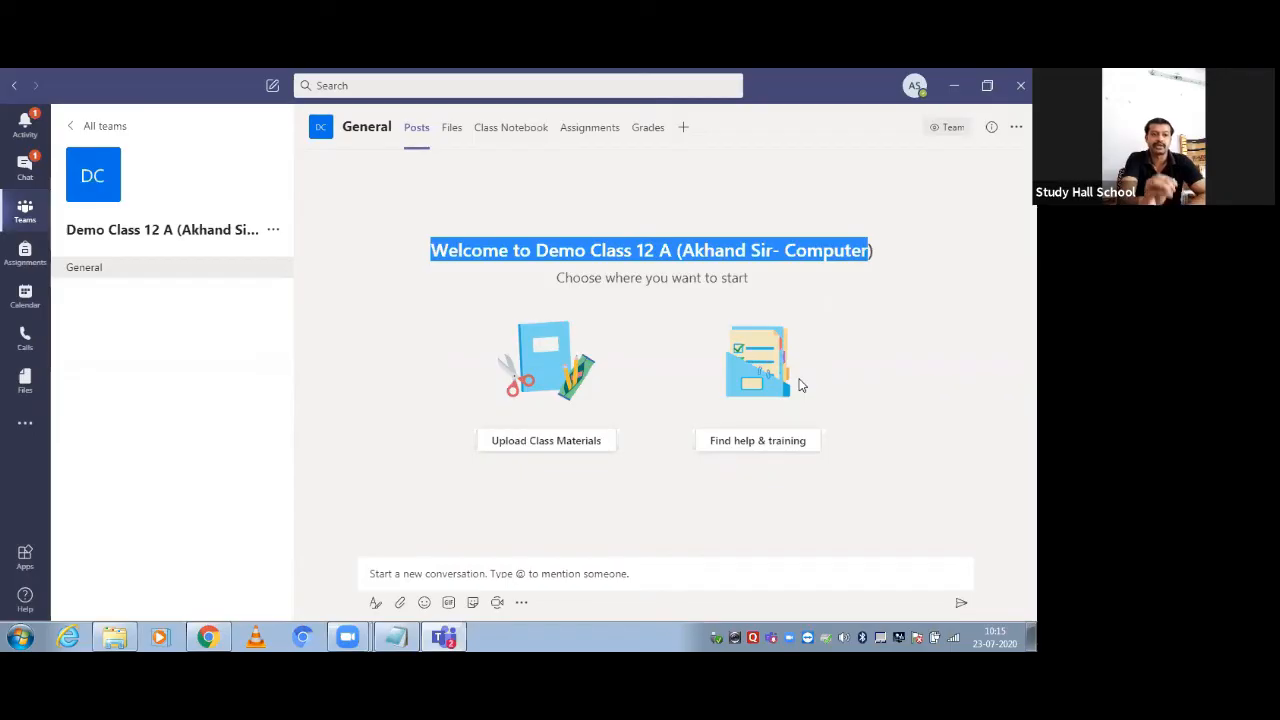
click(418, 312)
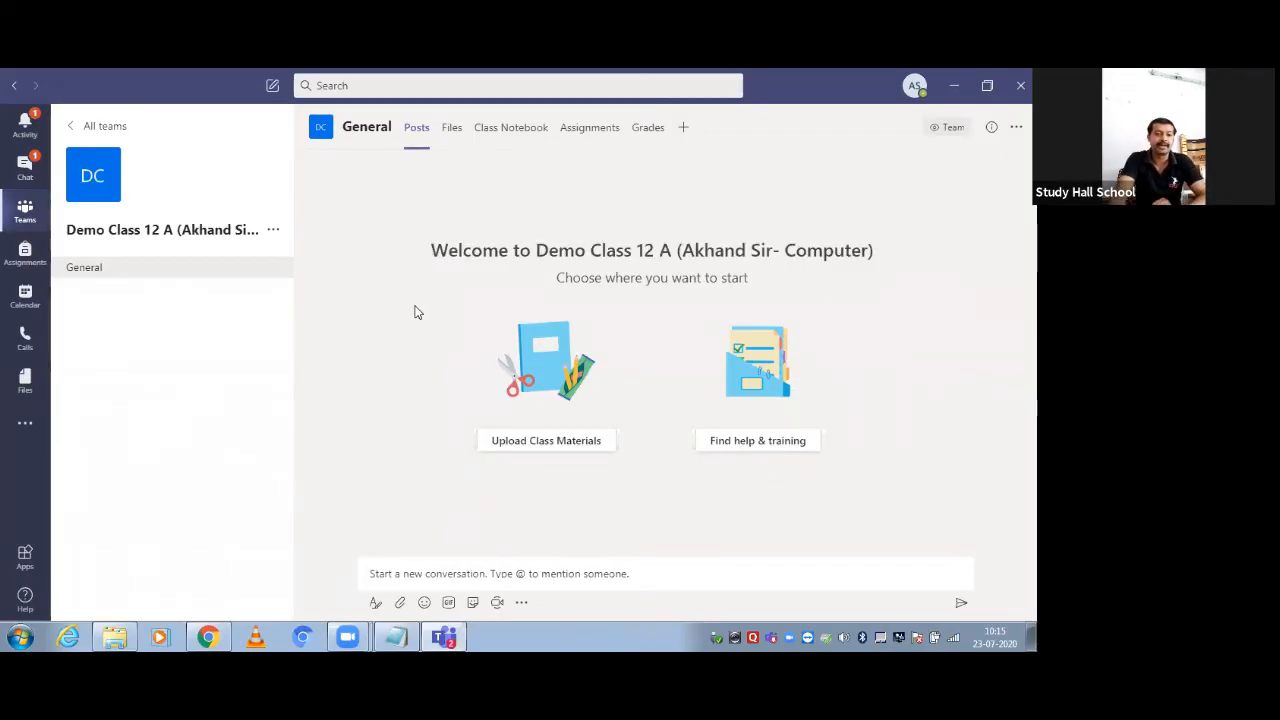
In Notepad, add a 'Step 2:->' line and an 'Add Students->manually' note below it
click(405, 632)
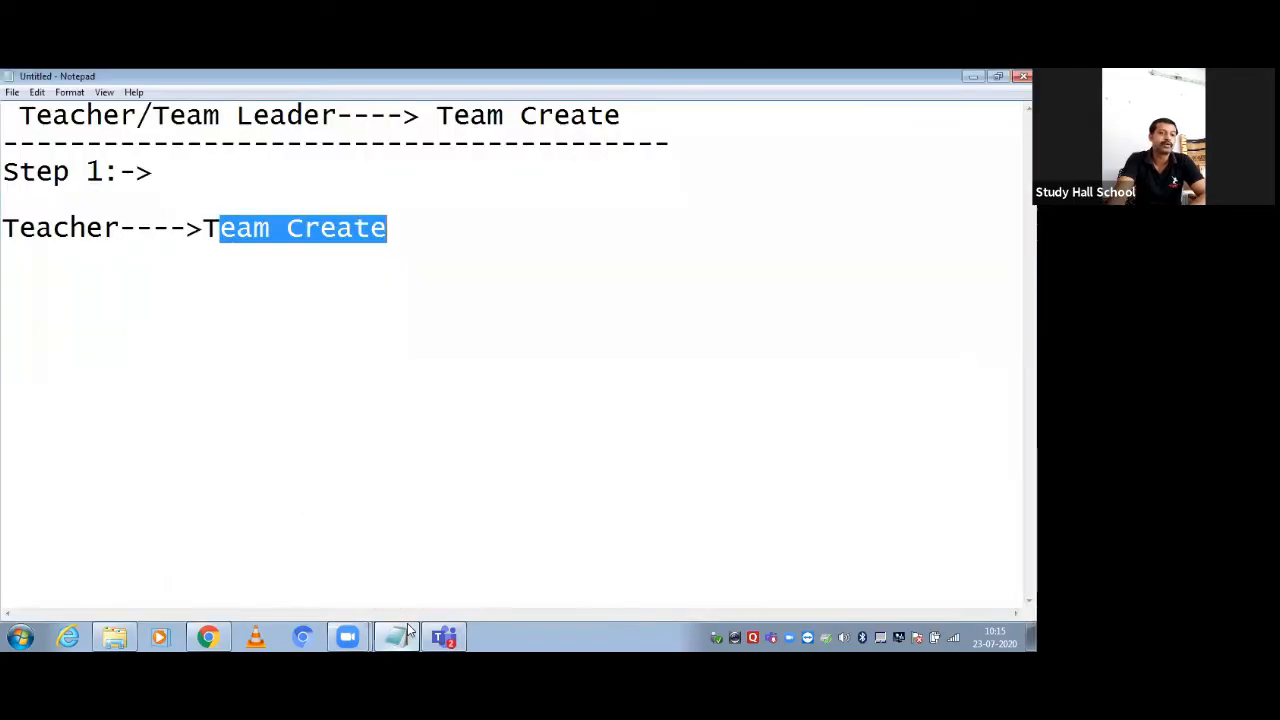
click(408, 606)
key(Return)
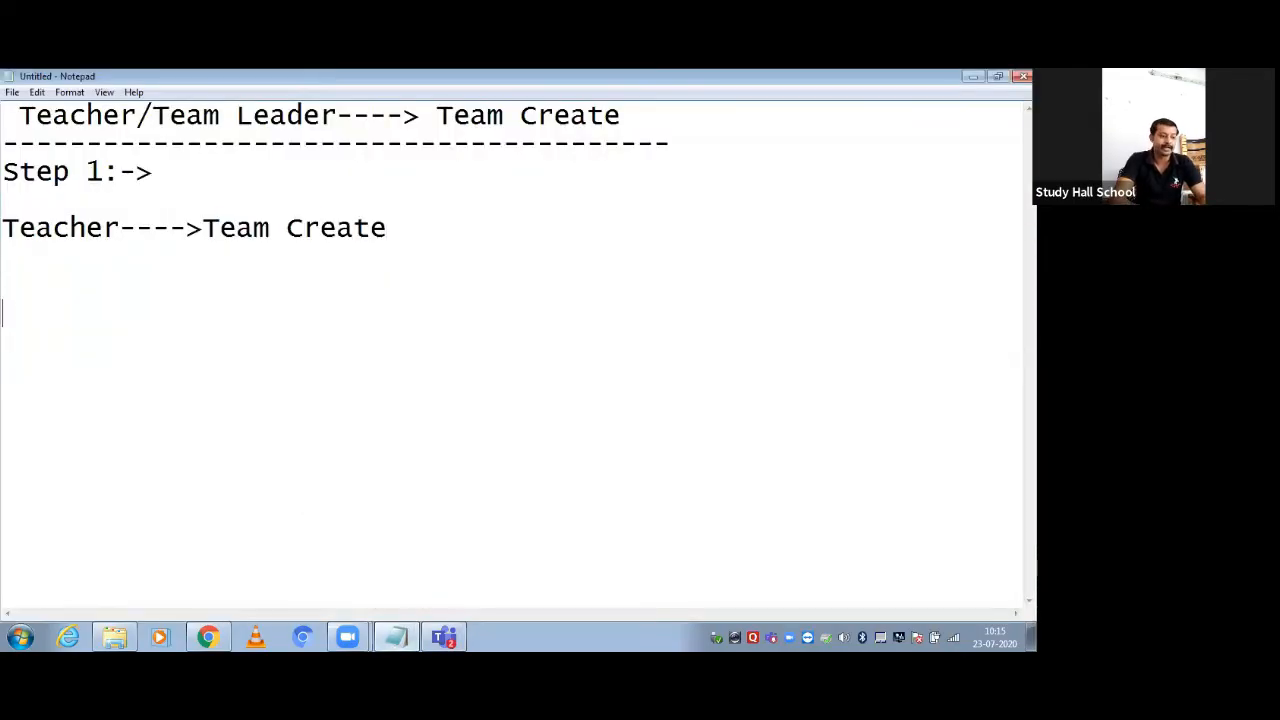
text(Step 2)
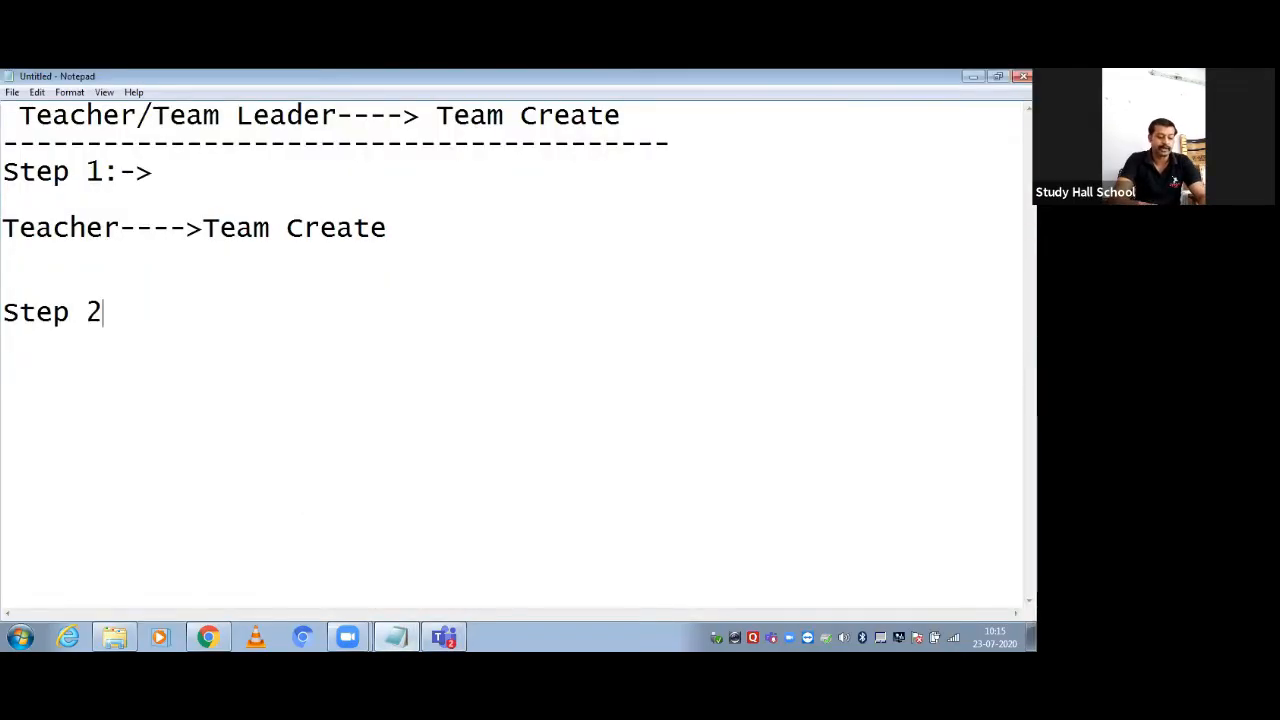
text(:-)
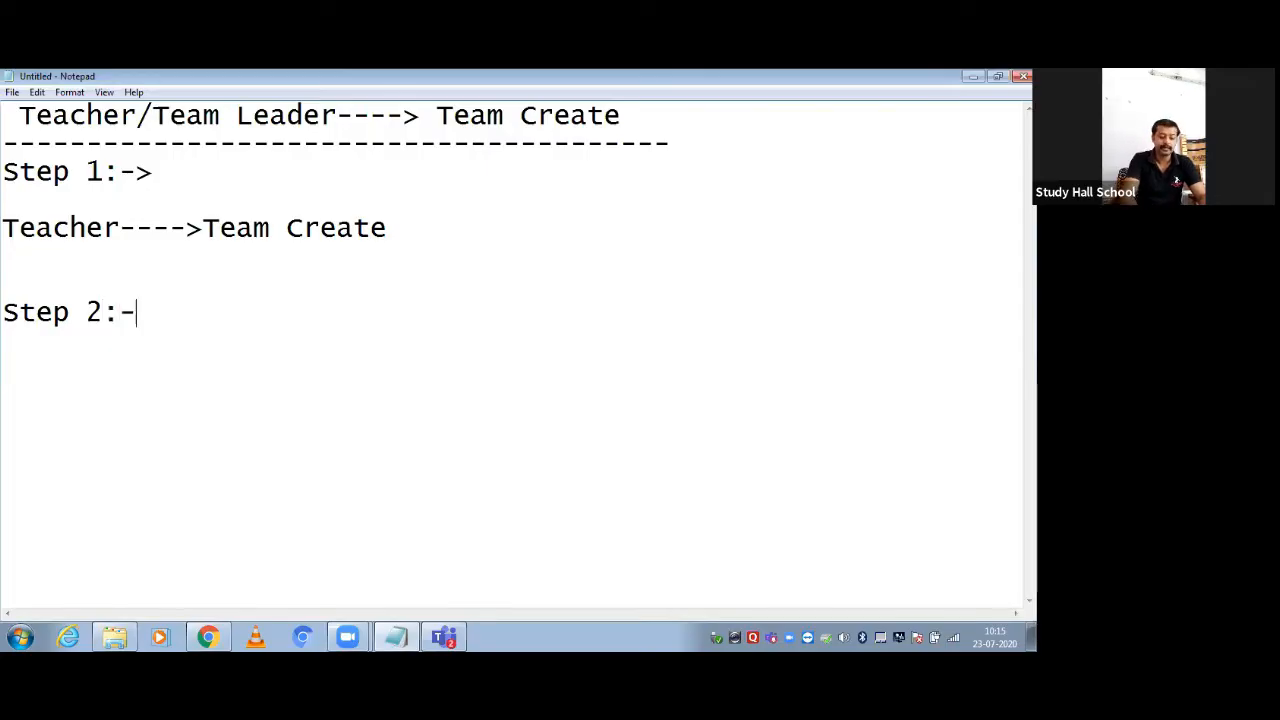
text(>)
key(Return)
text(Add)
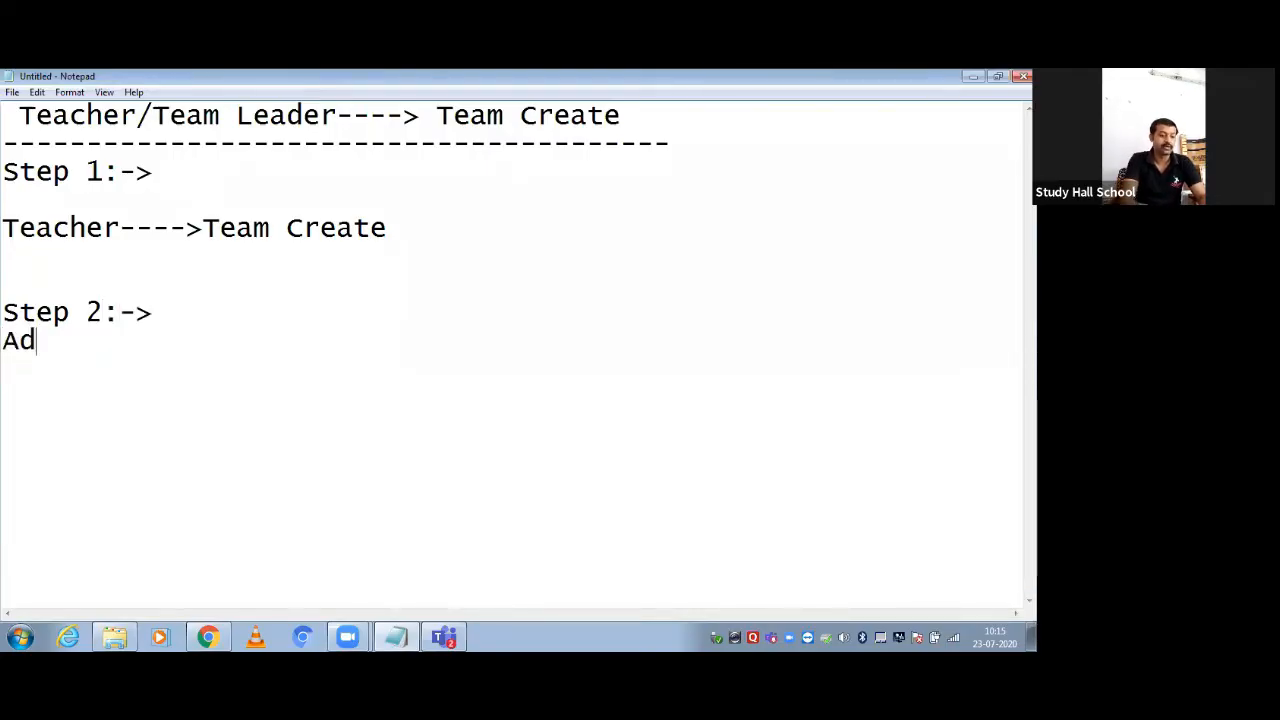
key(Left)
key(Left)
key(Left)
key(Left)
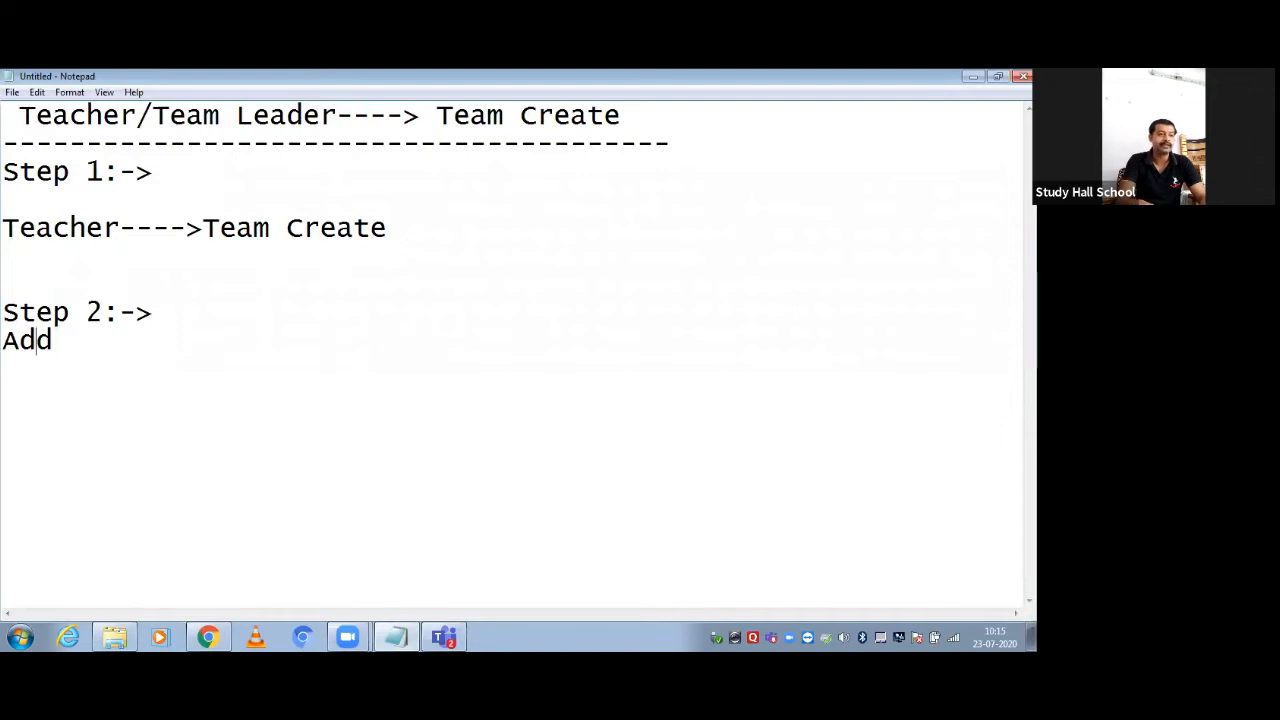
key(Return)
key(Right)
key(Right)
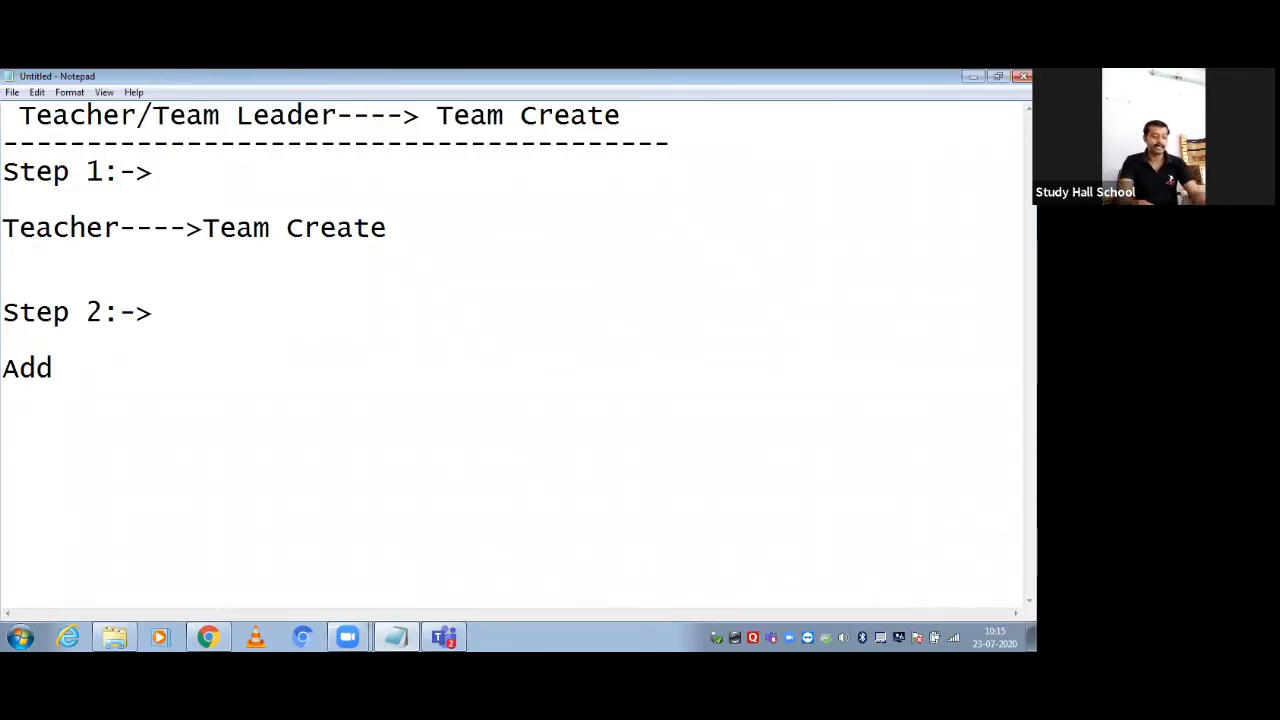
text(Students)
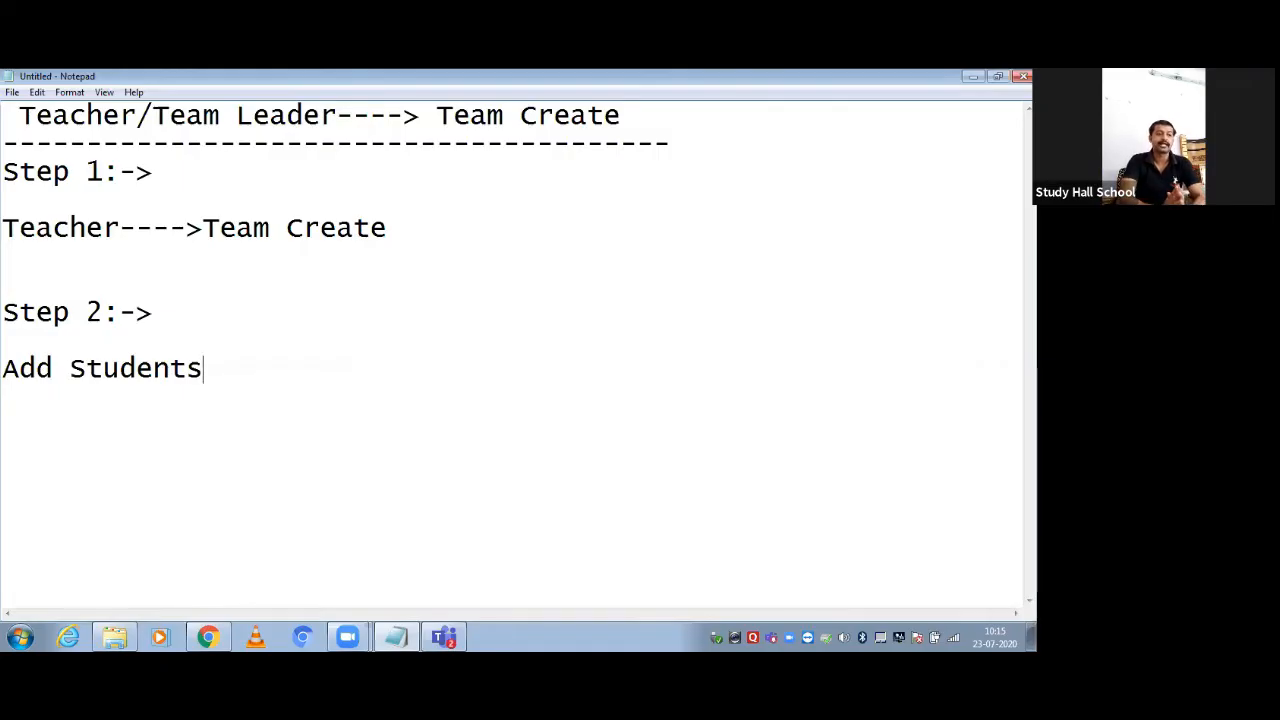
text(-)
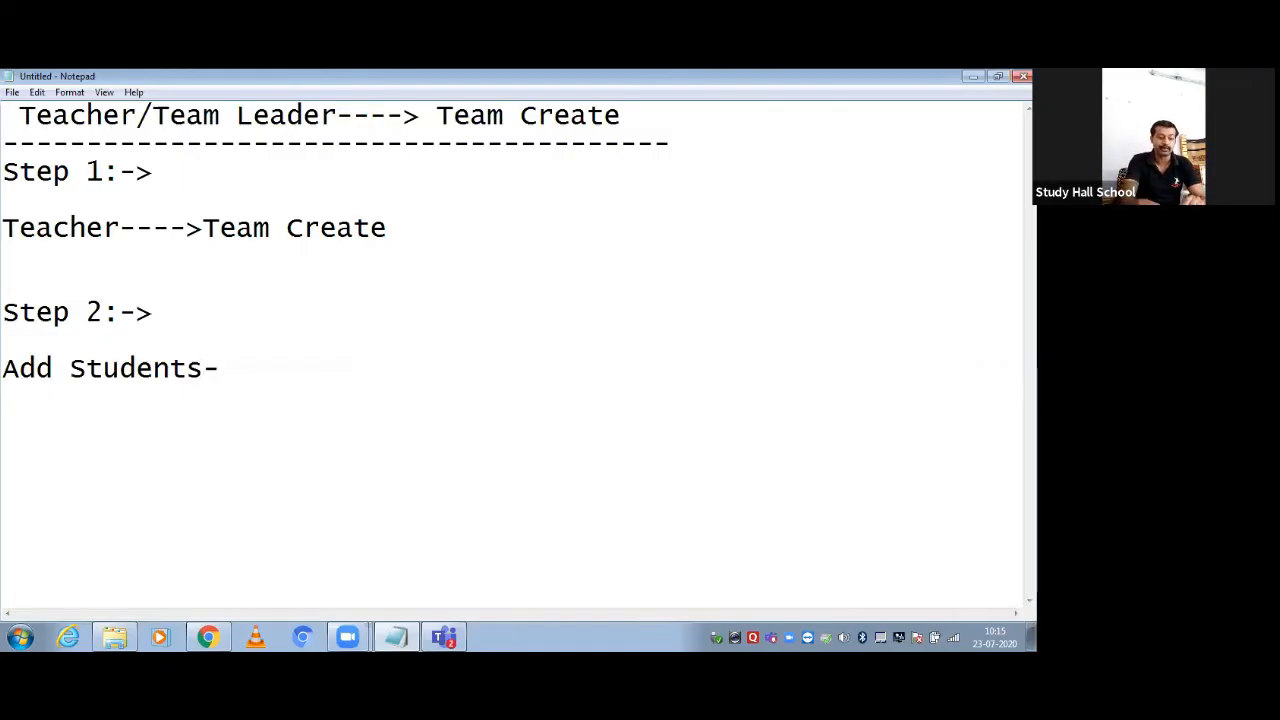
text(>manua)
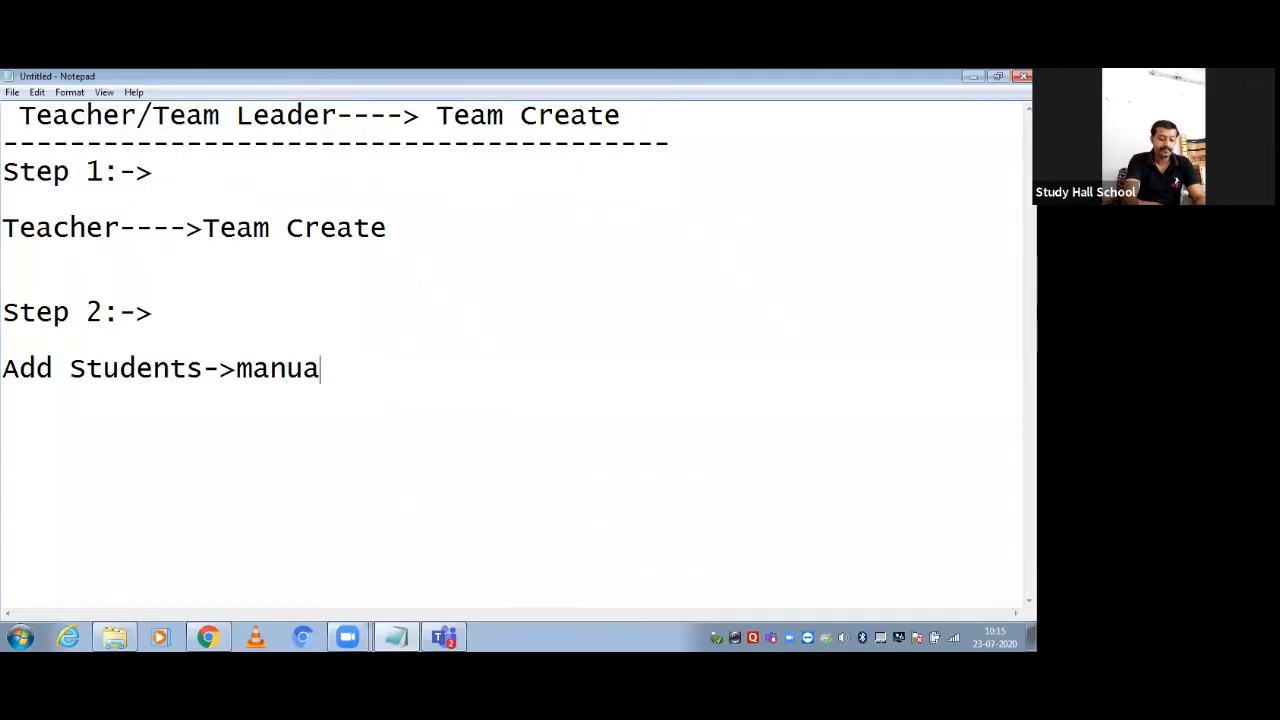
text(lly)
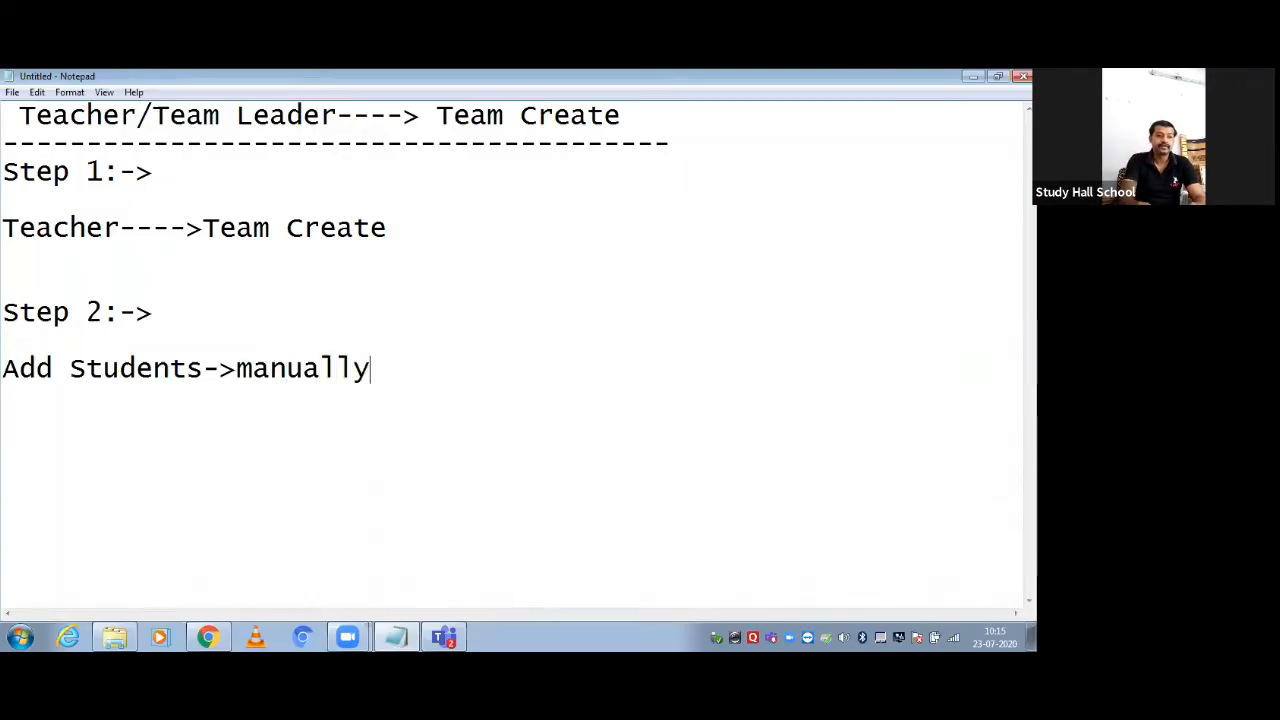
Add the line 'Better way---share code with class to join' and minimize Notepad
key(Return)
key(Return)
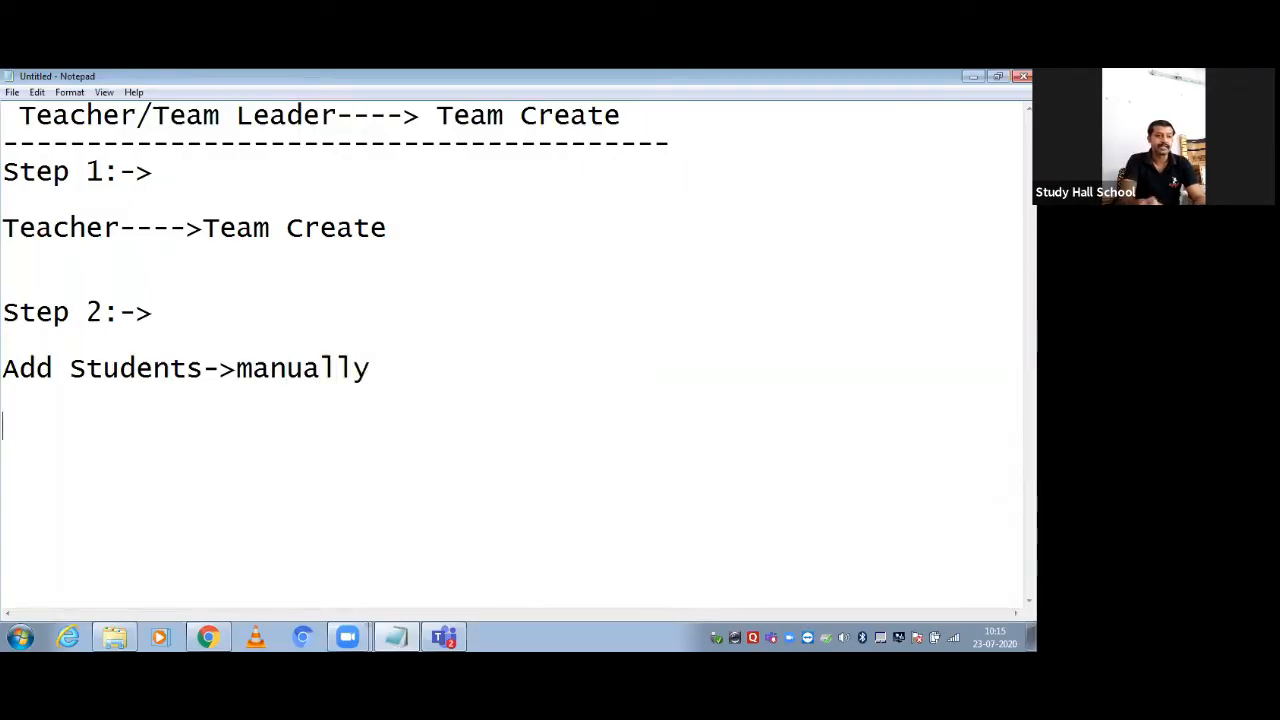
text(Be)
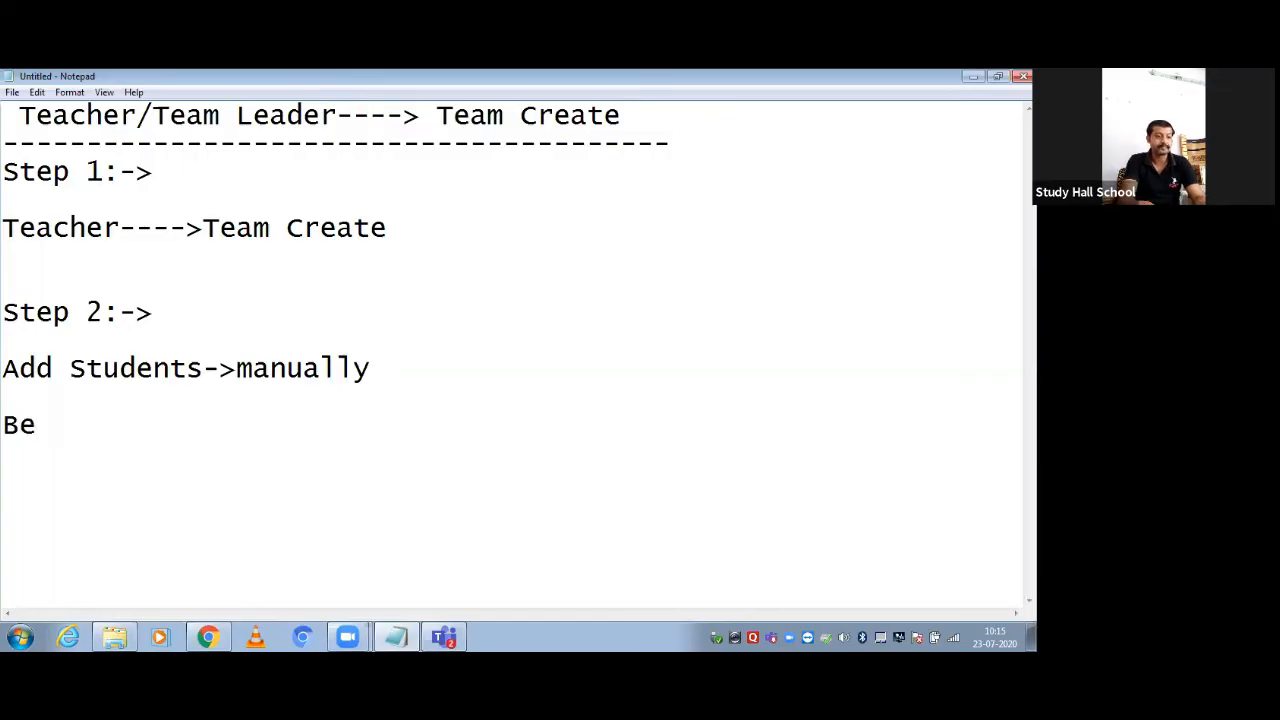
text(tter wa)
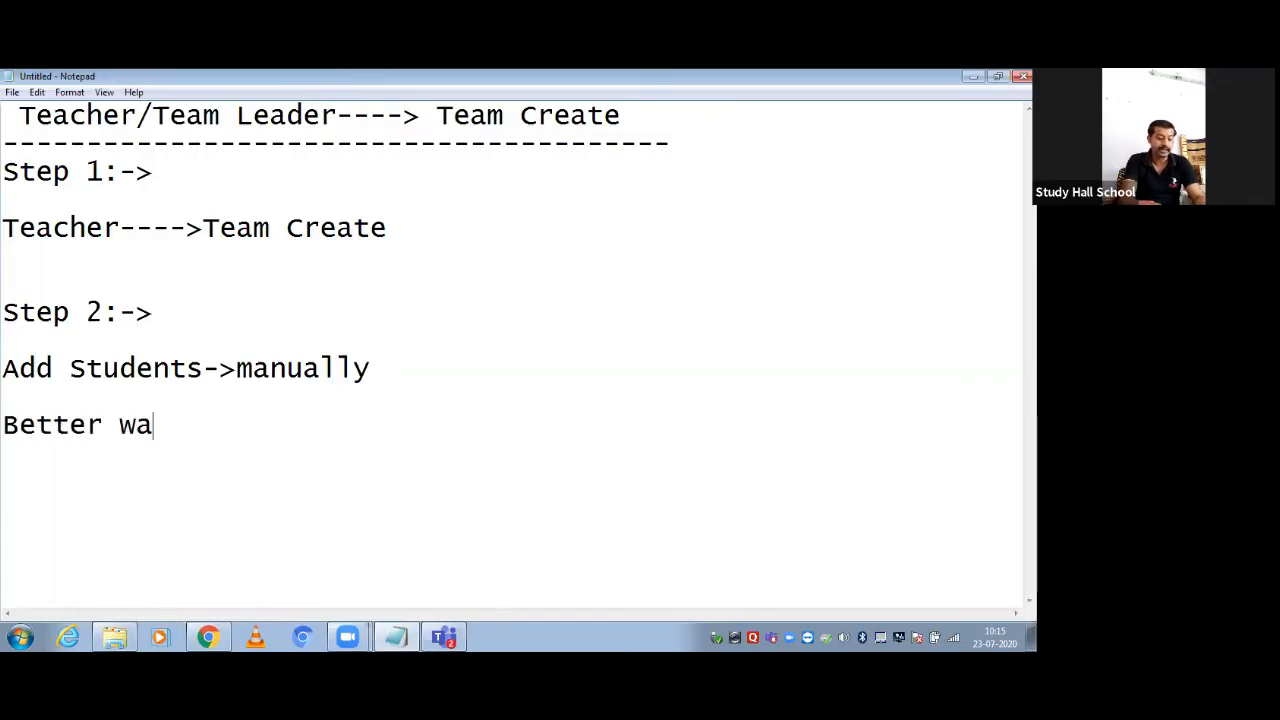
text(y---)
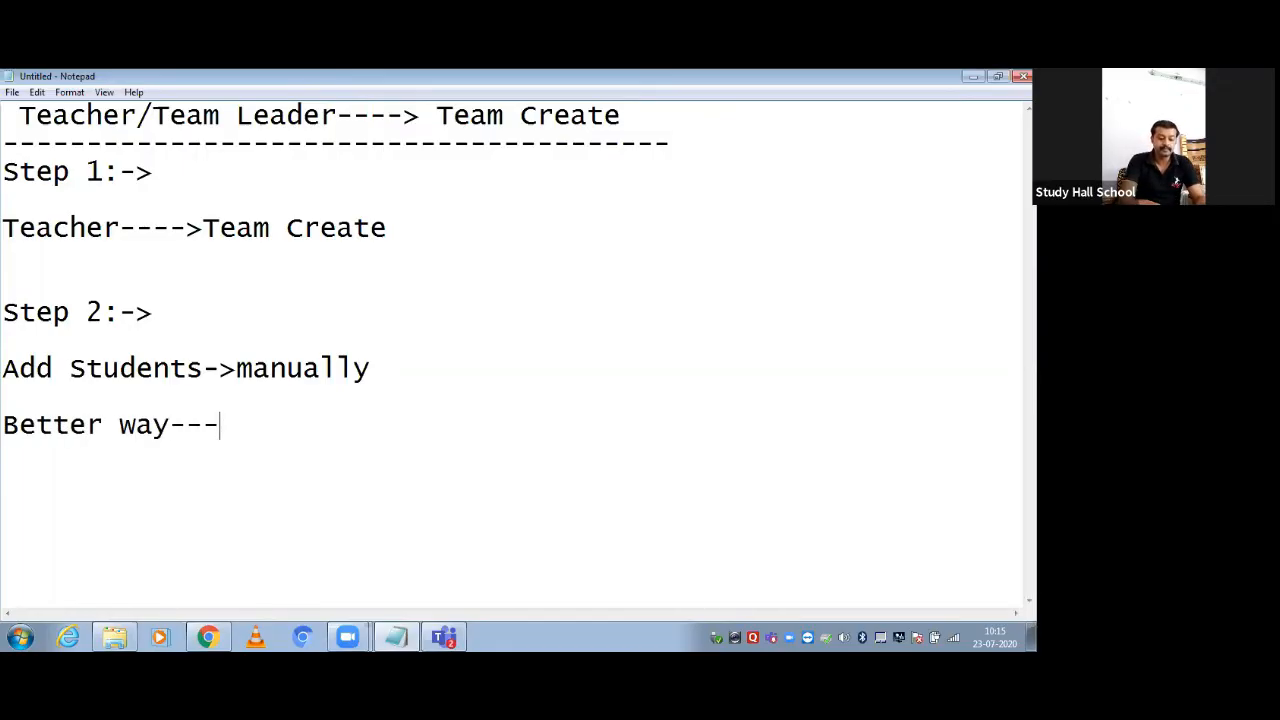
text(<>=)
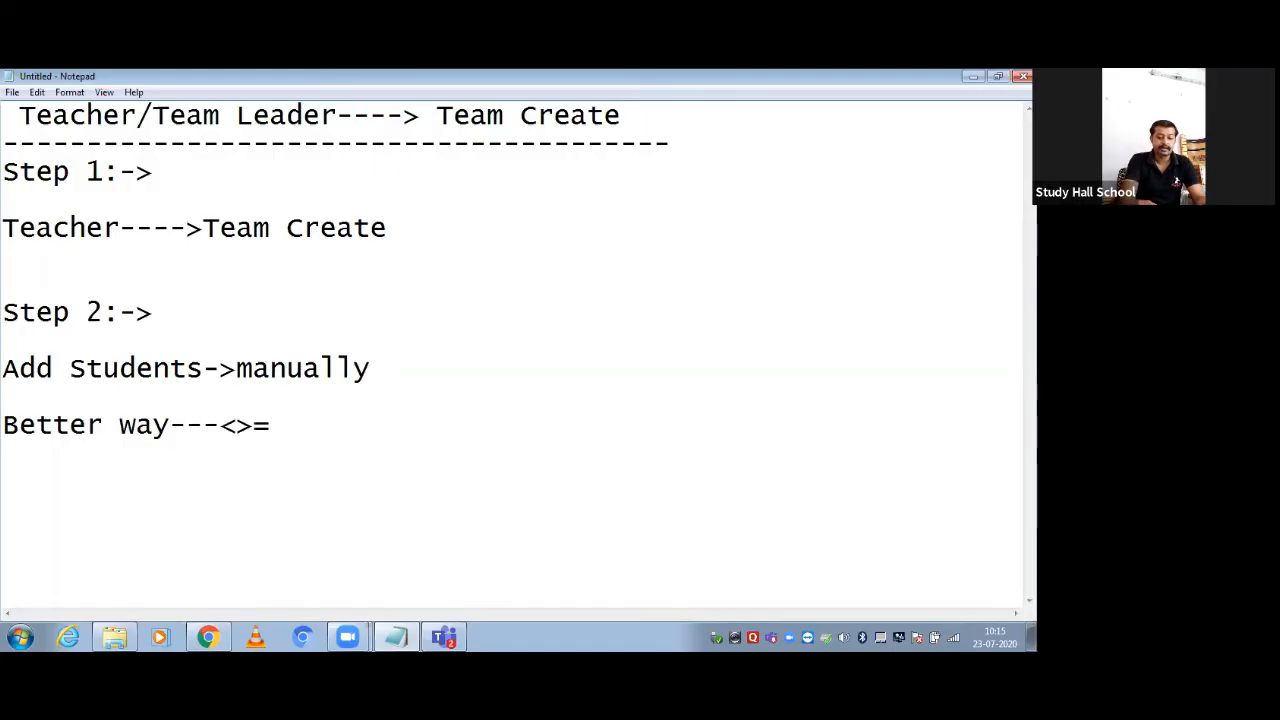
key(BackSpace)
key(BackSpace)
key(BackSpace)
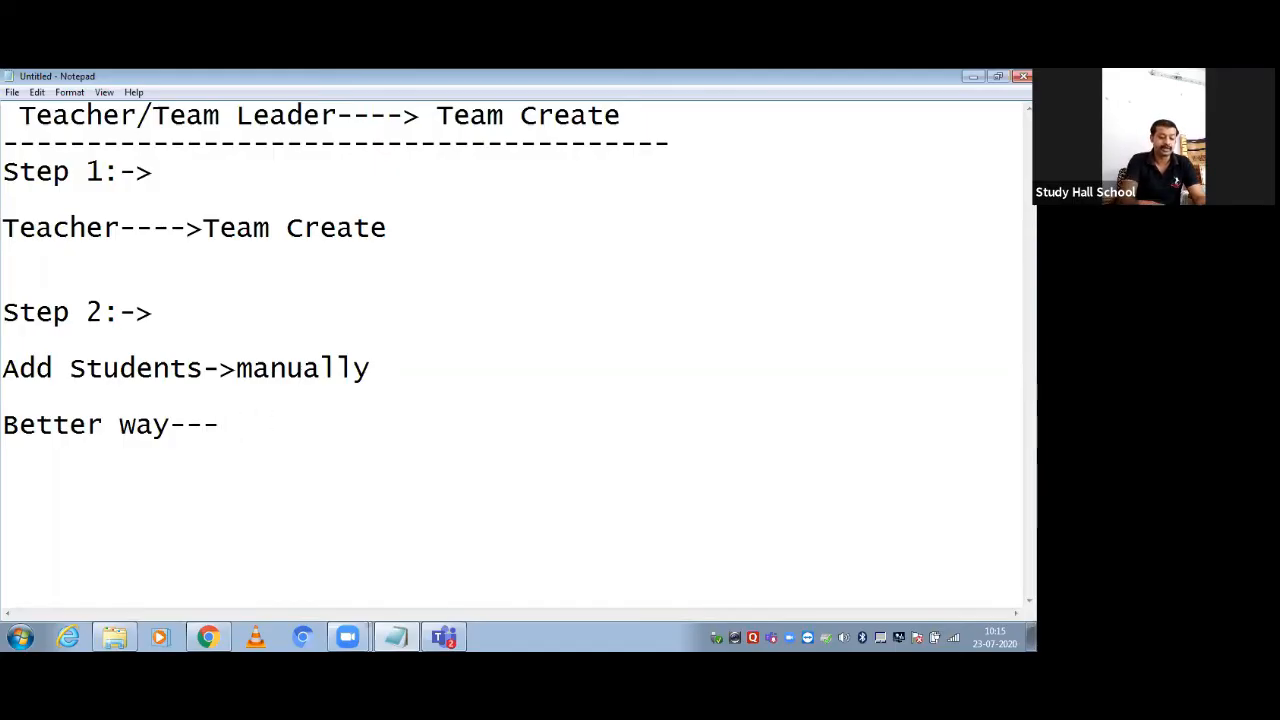
text(share co)
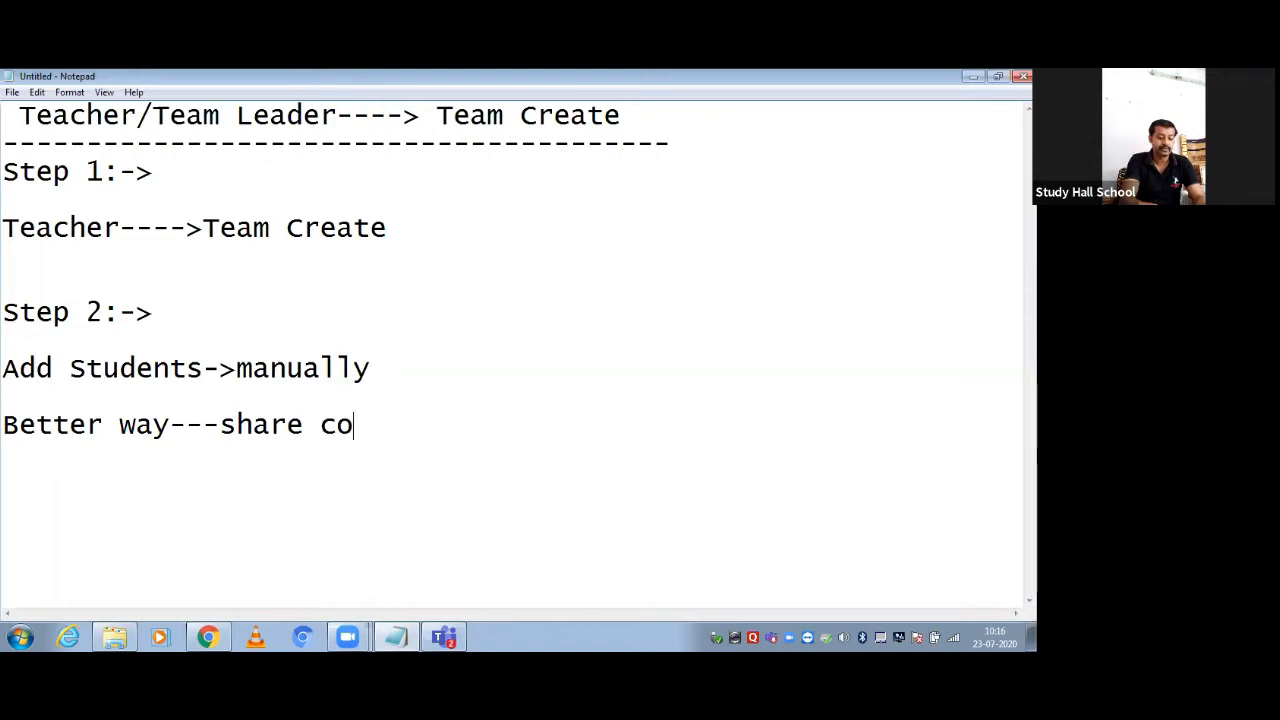
text(de with)
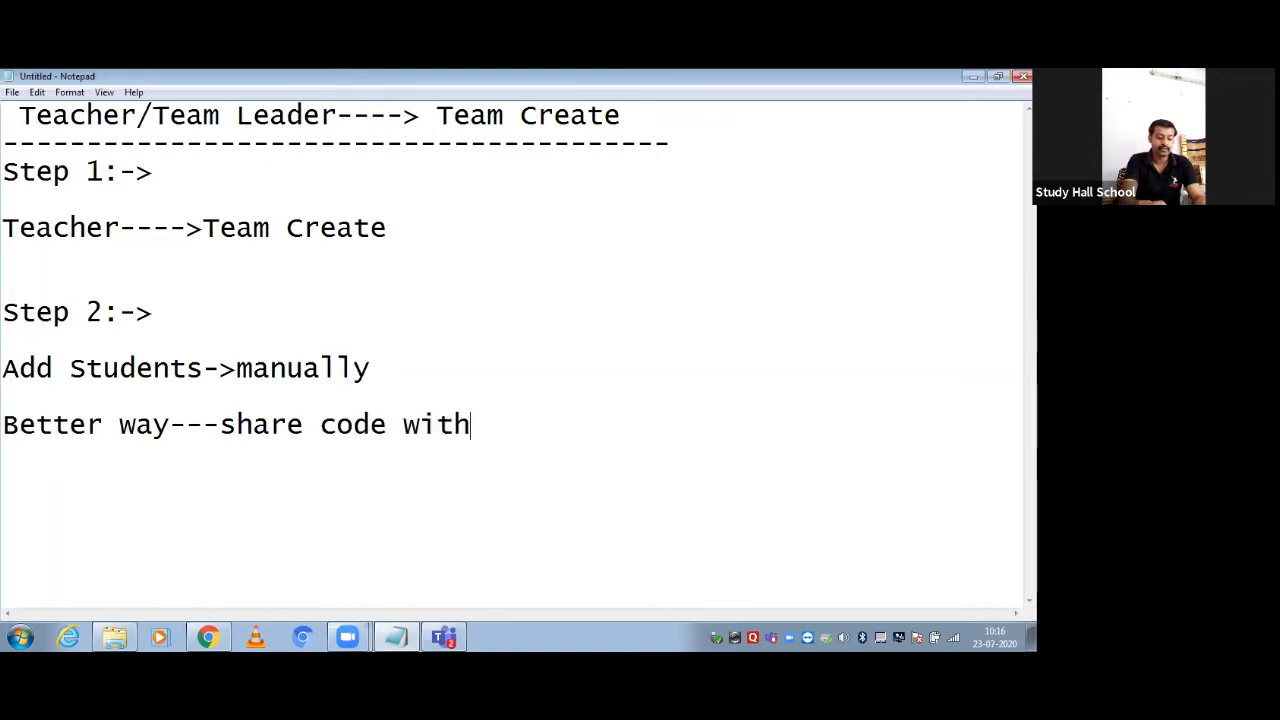
text( clas)
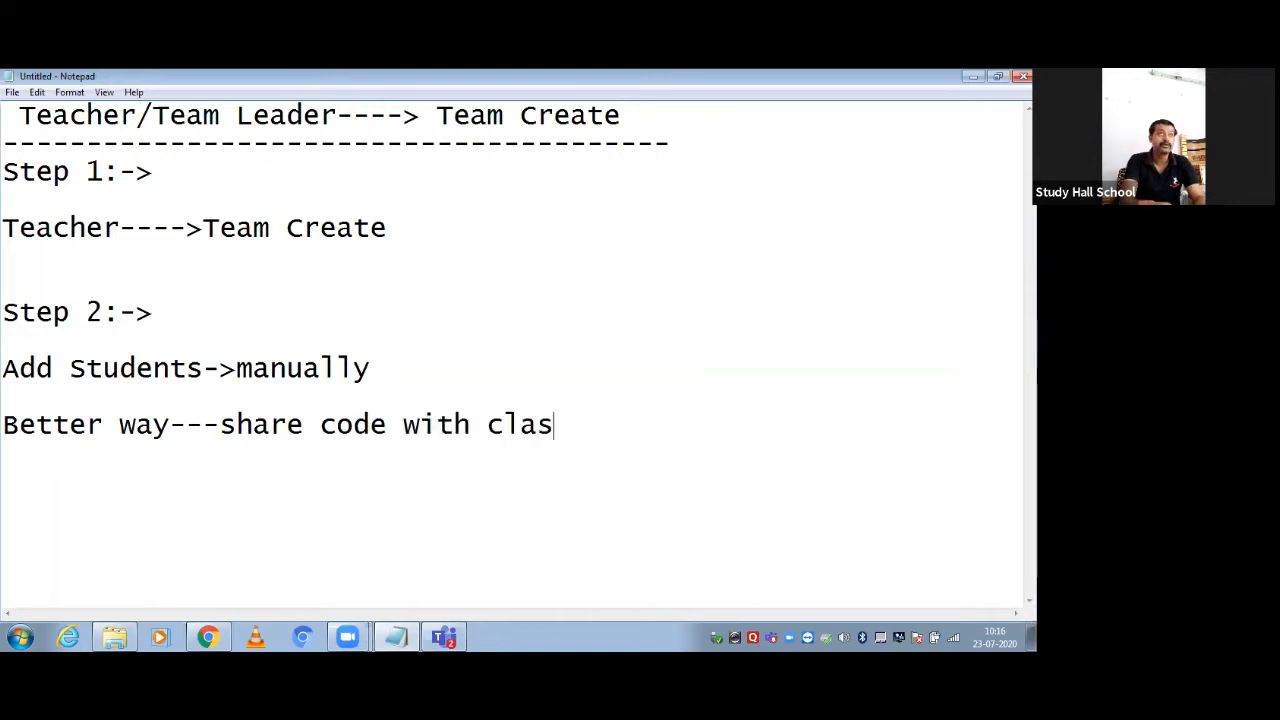
text(s r)
key(BackSpace)
text(t)
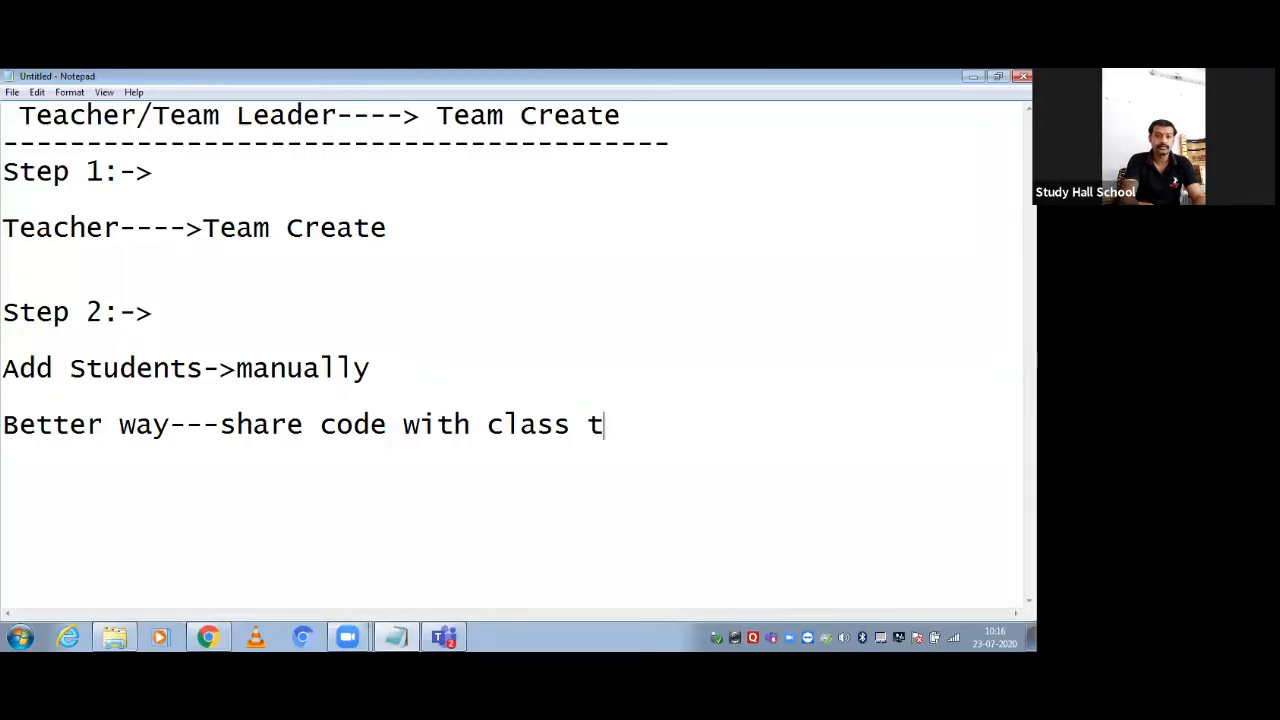
text(o join)
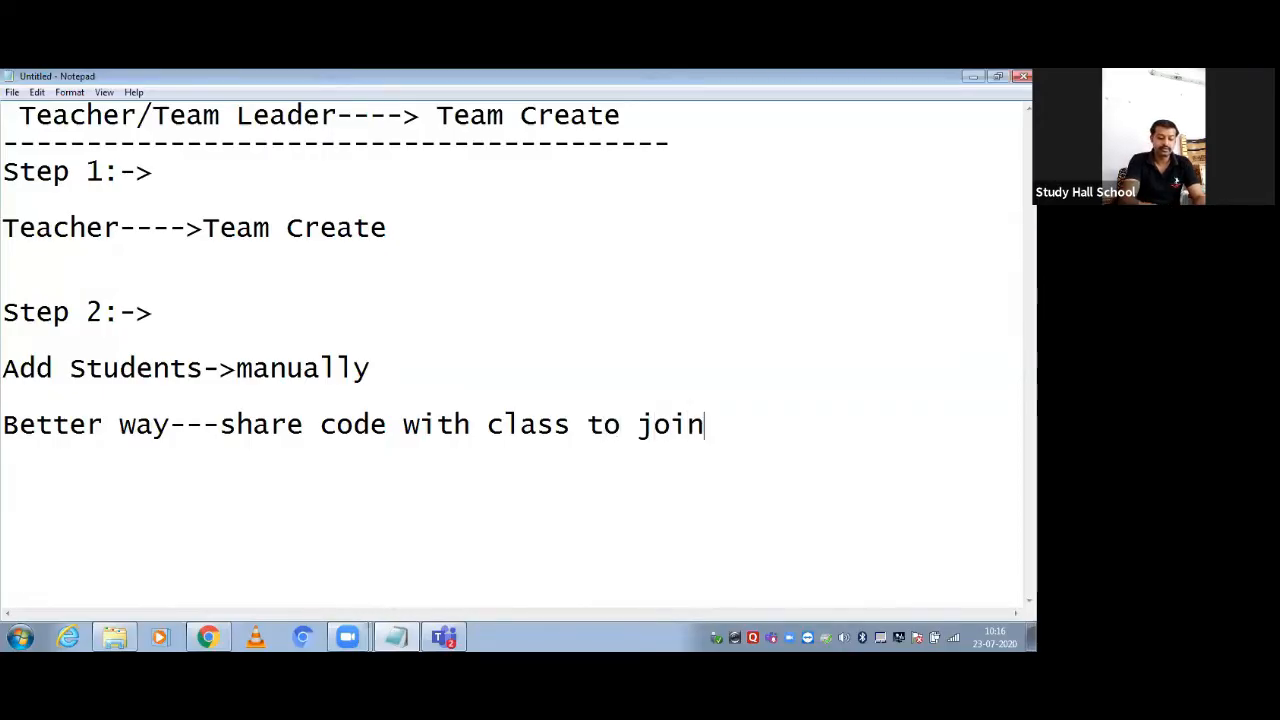
click(973, 76)
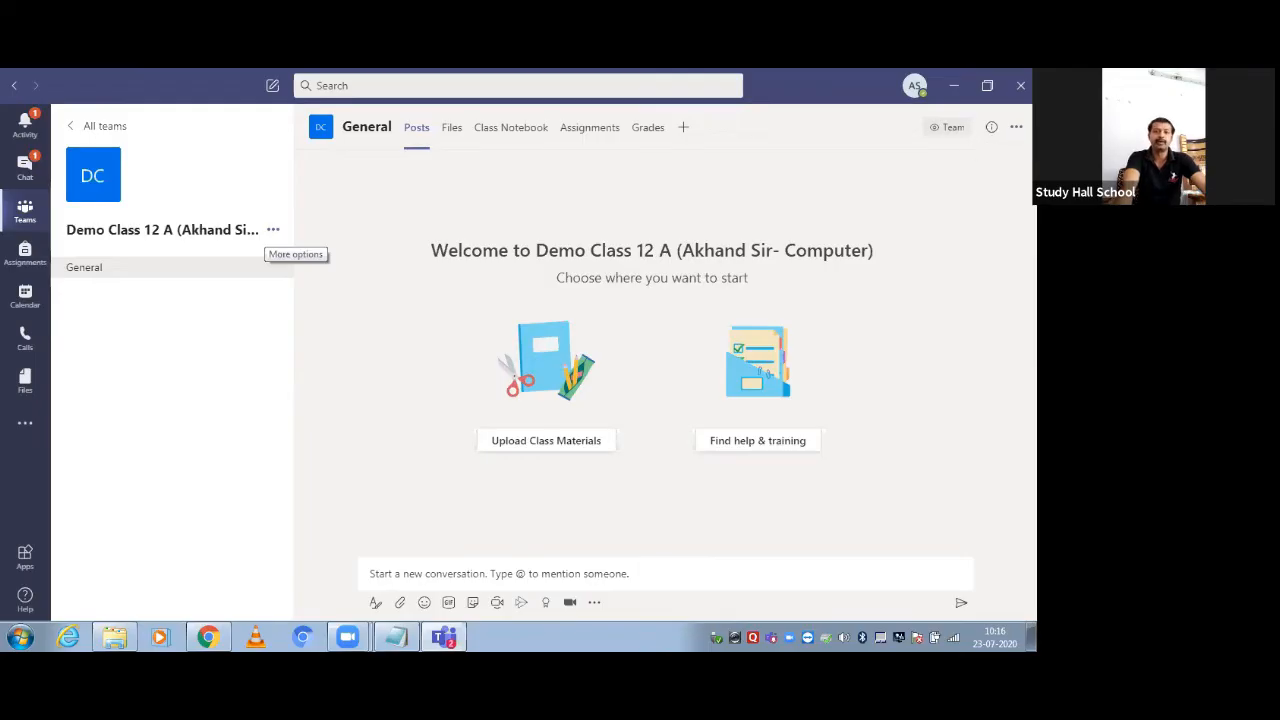
Check the channel's options menu, then open the Demo Class 12 A team's options menu
click(1016, 127)
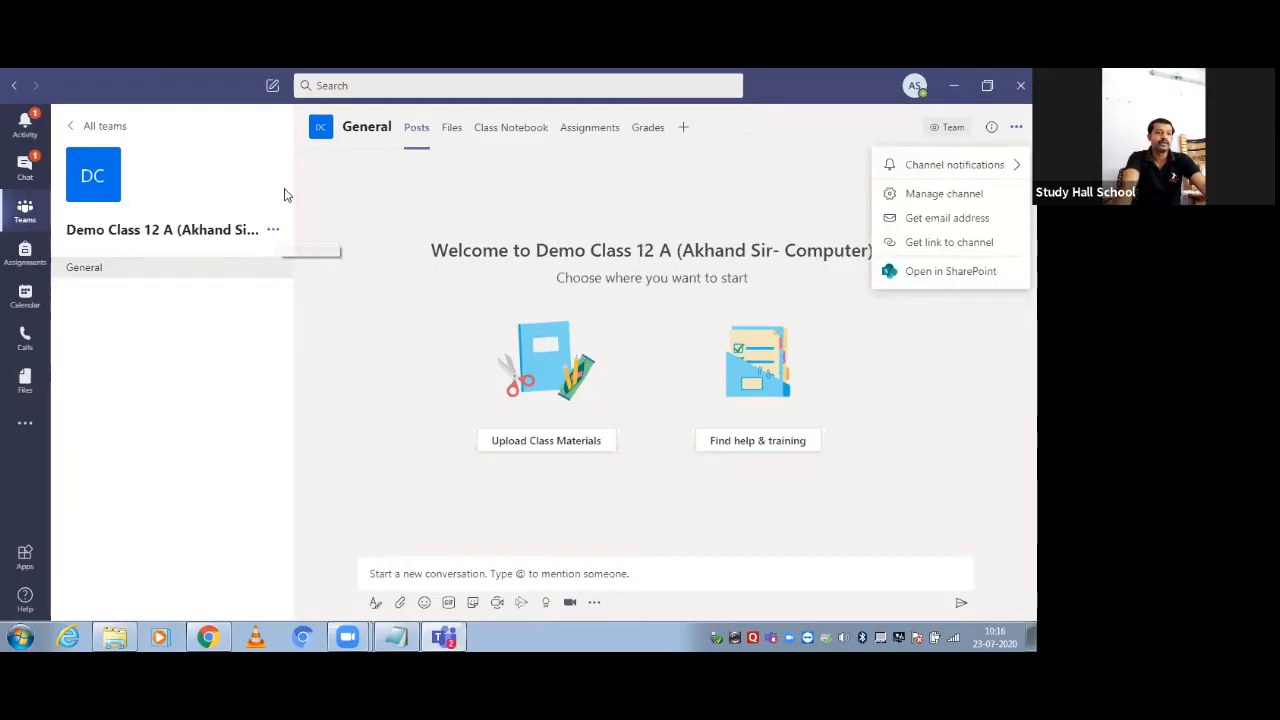
click(334, 225)
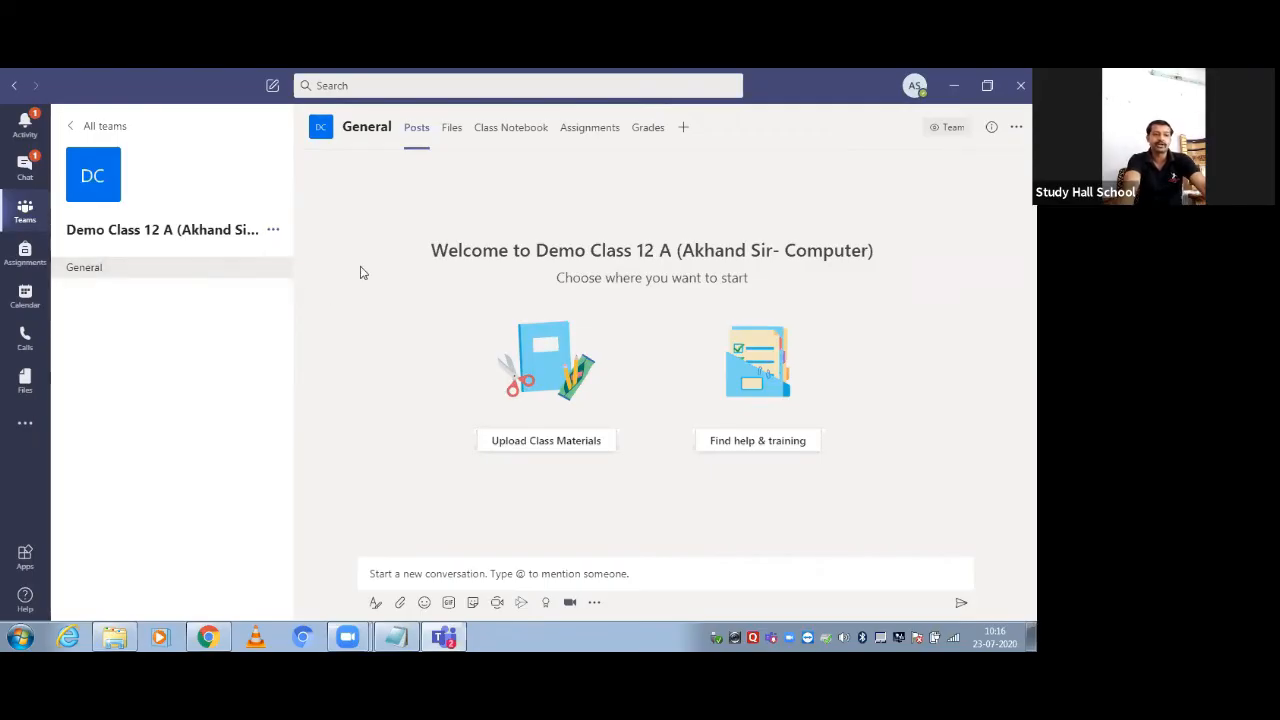
click(273, 232)
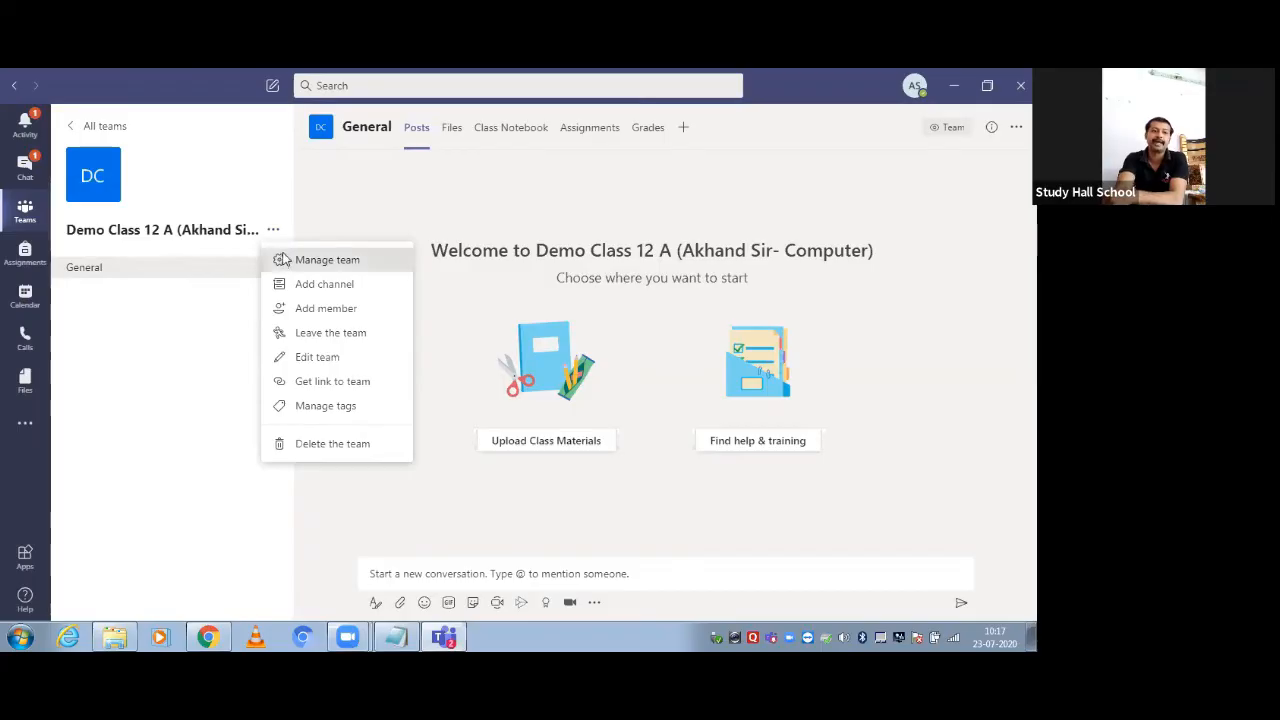
Choose Manage team to view the team's owner and member list
click(283, 260)
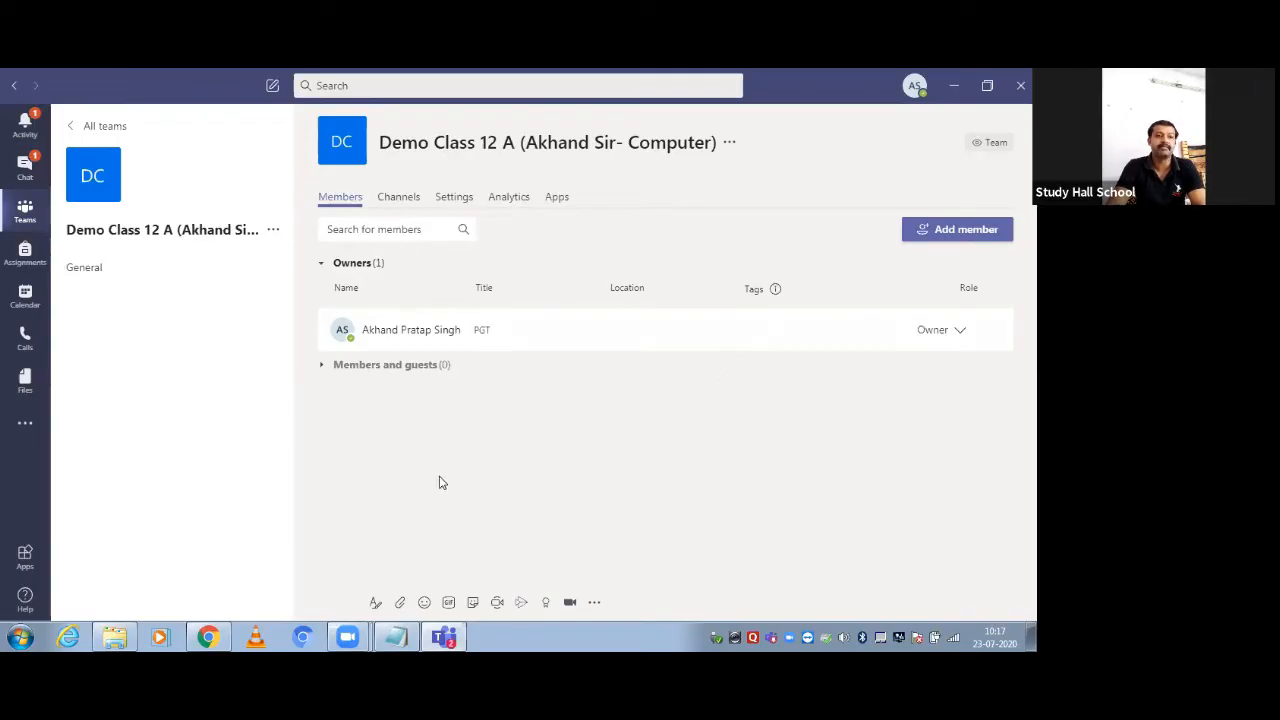
Generate a join code under Settings > Team code and copy it to the clipboard
click(450, 198)
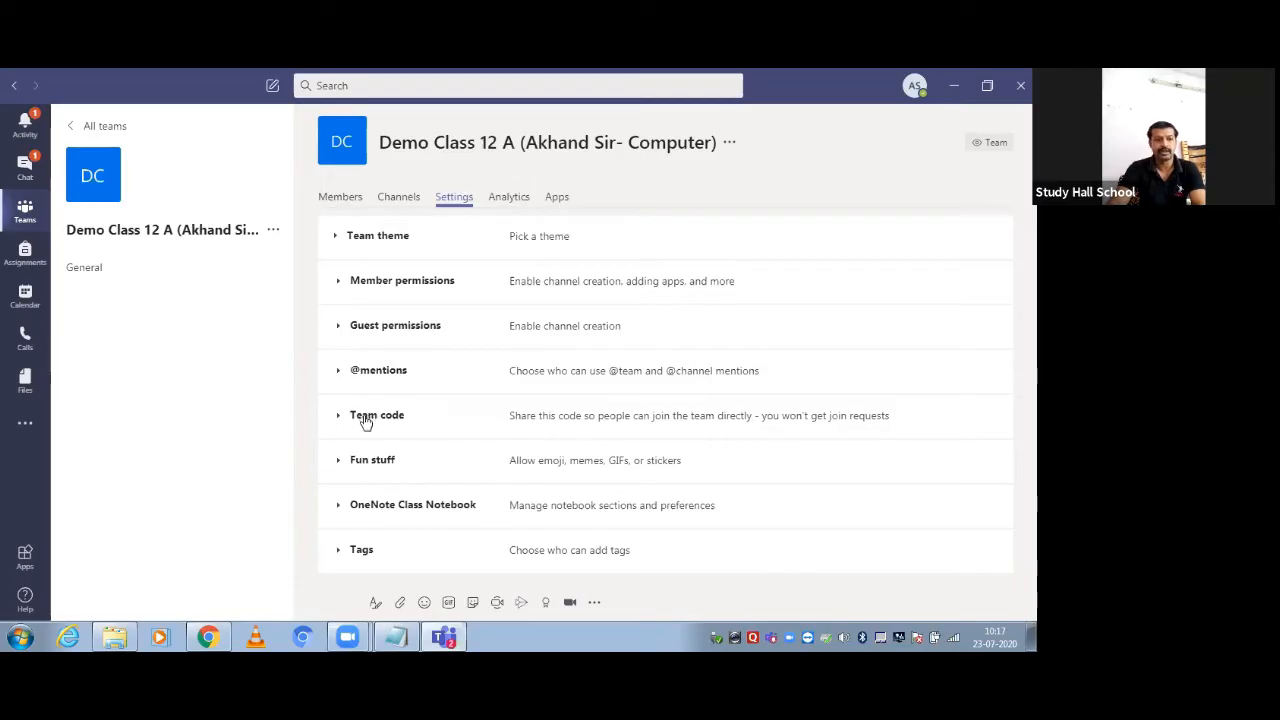
click(367, 420)
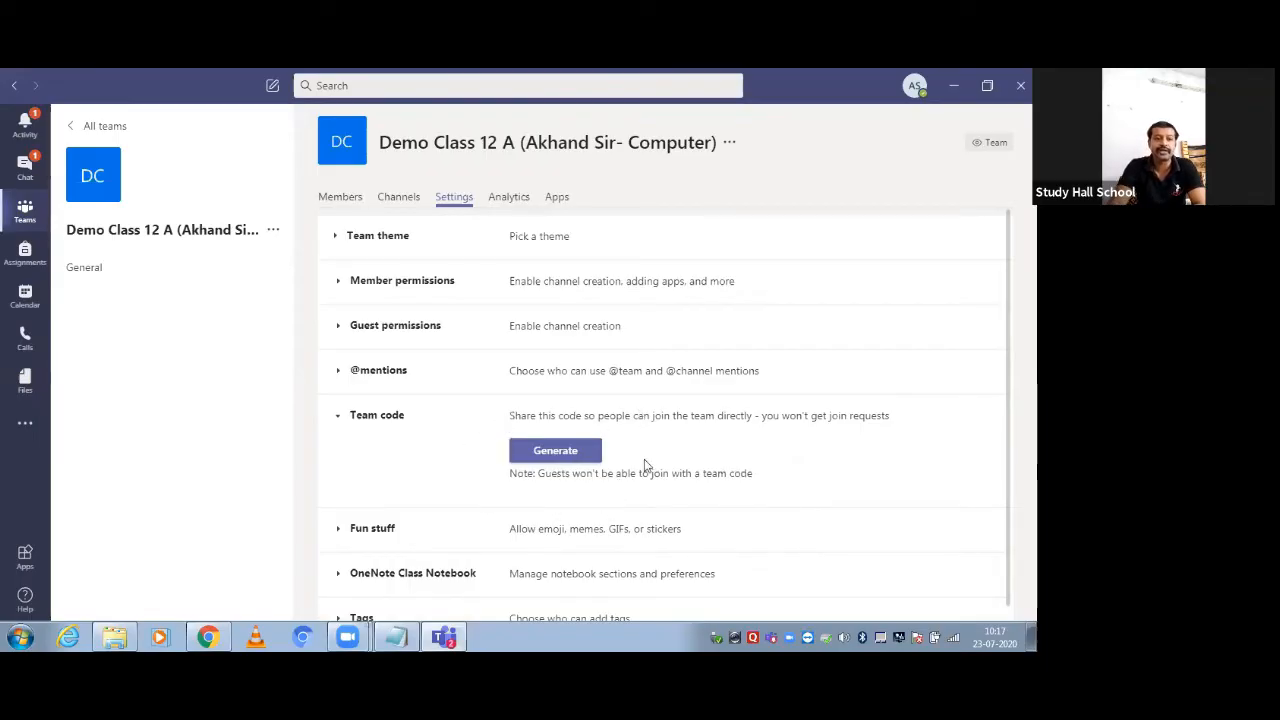
click(551, 458)
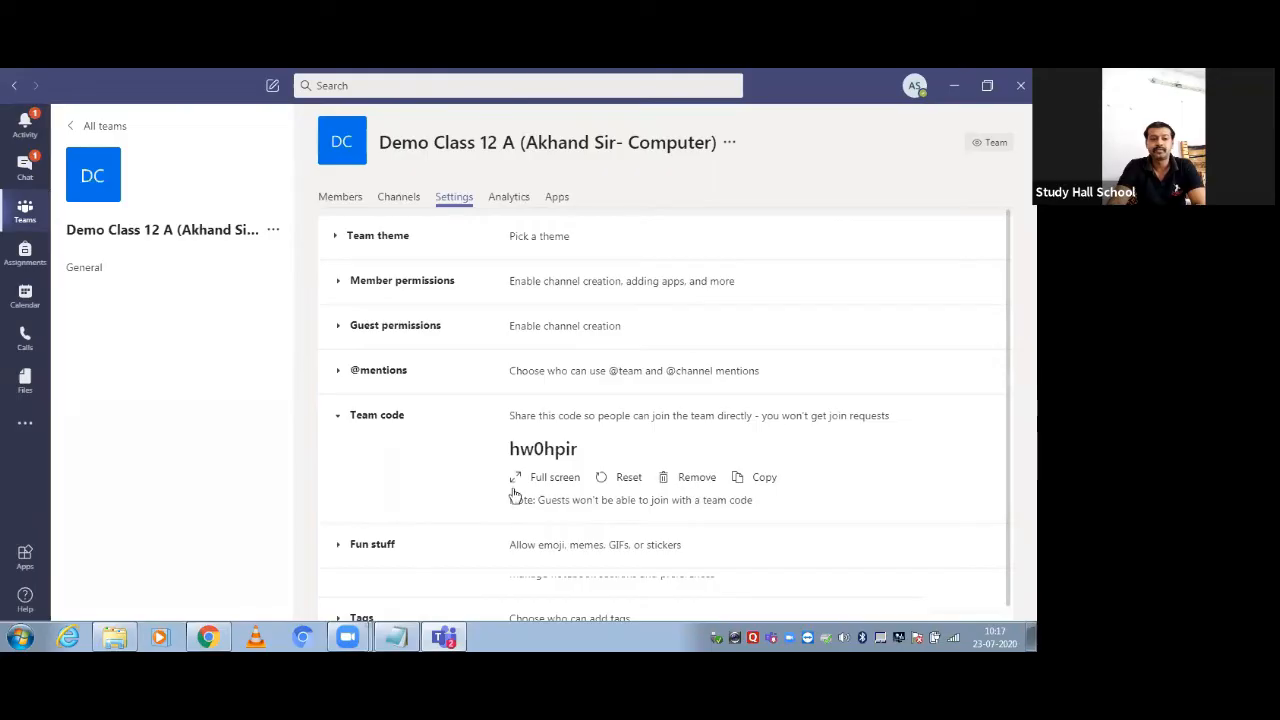
drag(511, 448, 606, 451)
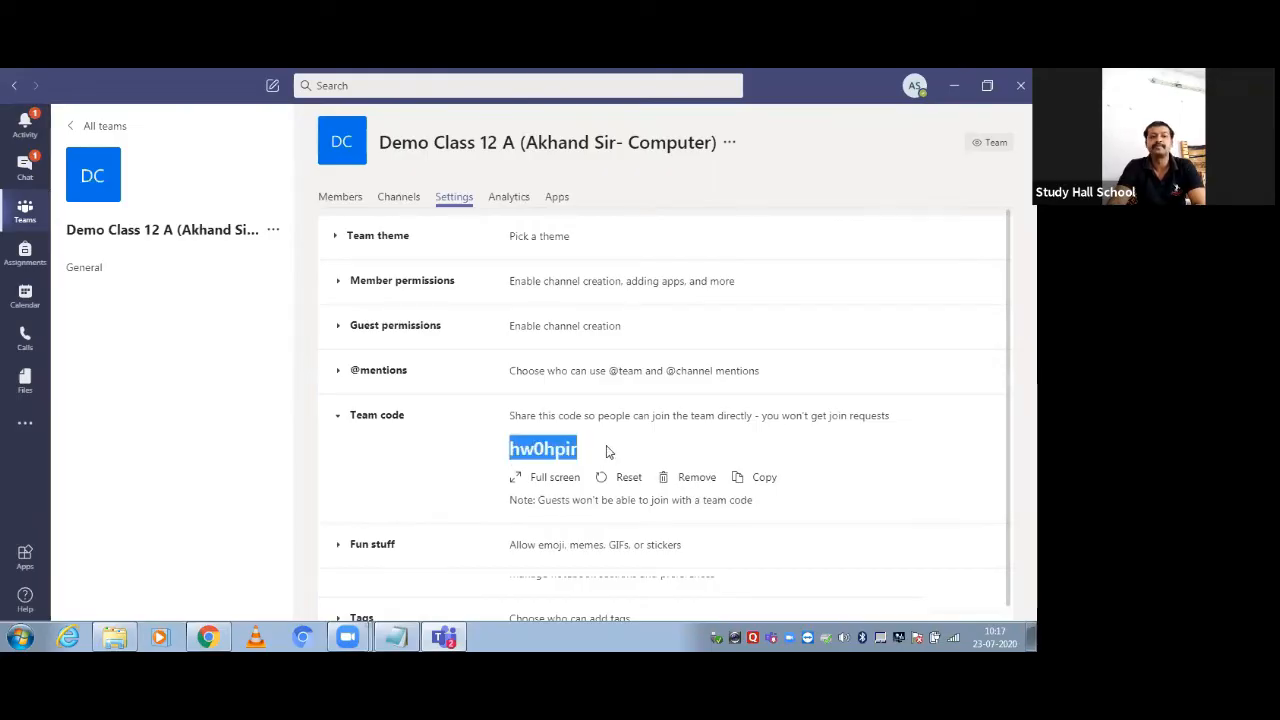
click(511, 448)
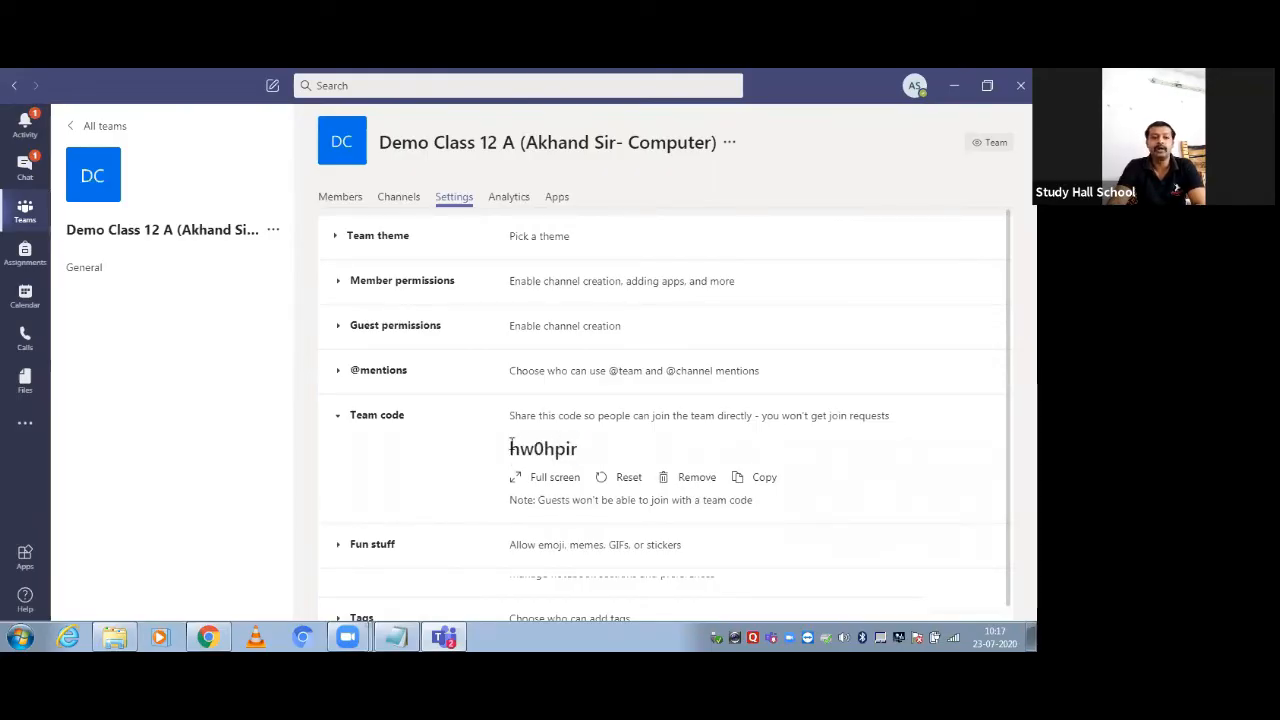
drag(511, 448, 582, 455)
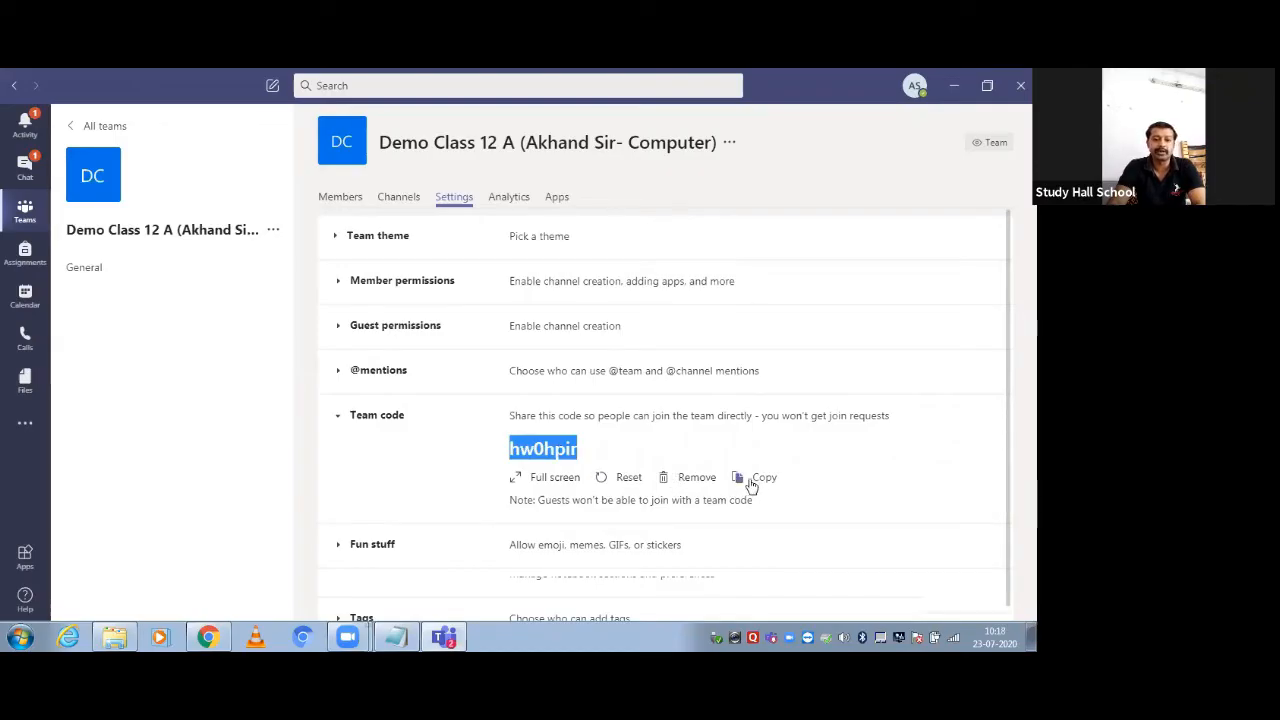
right_click(560, 453)
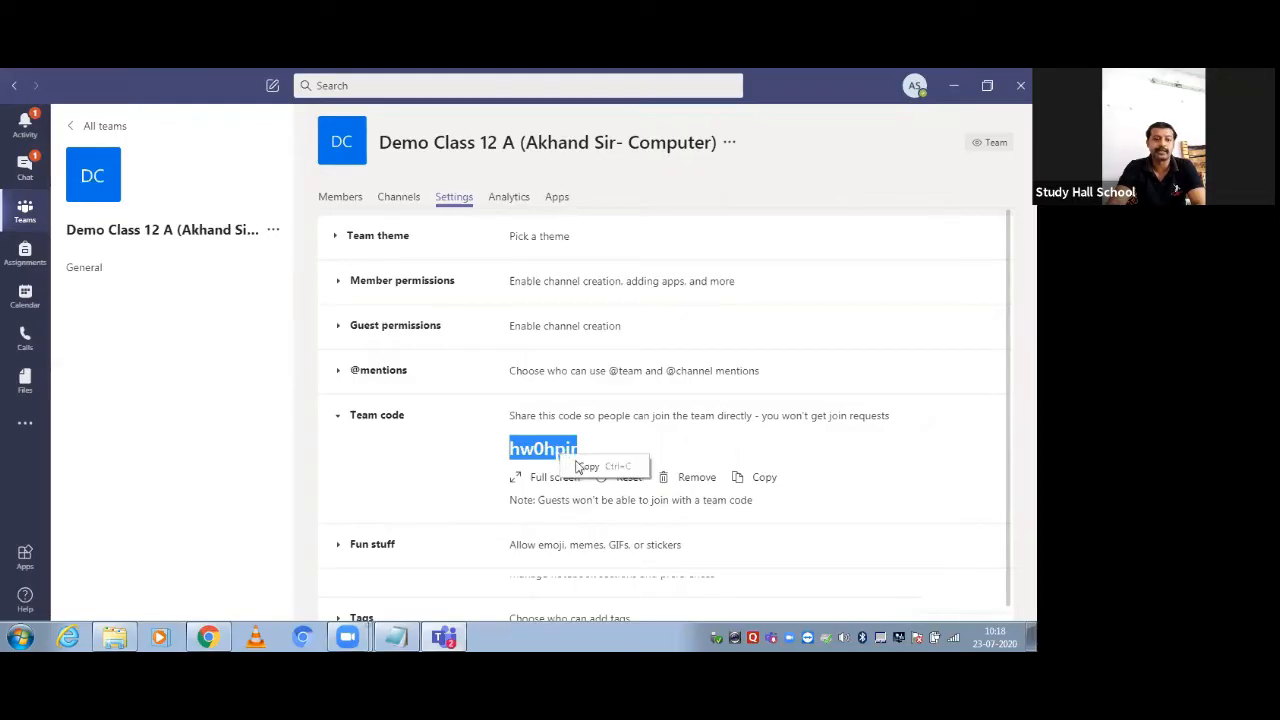
click(579, 467)
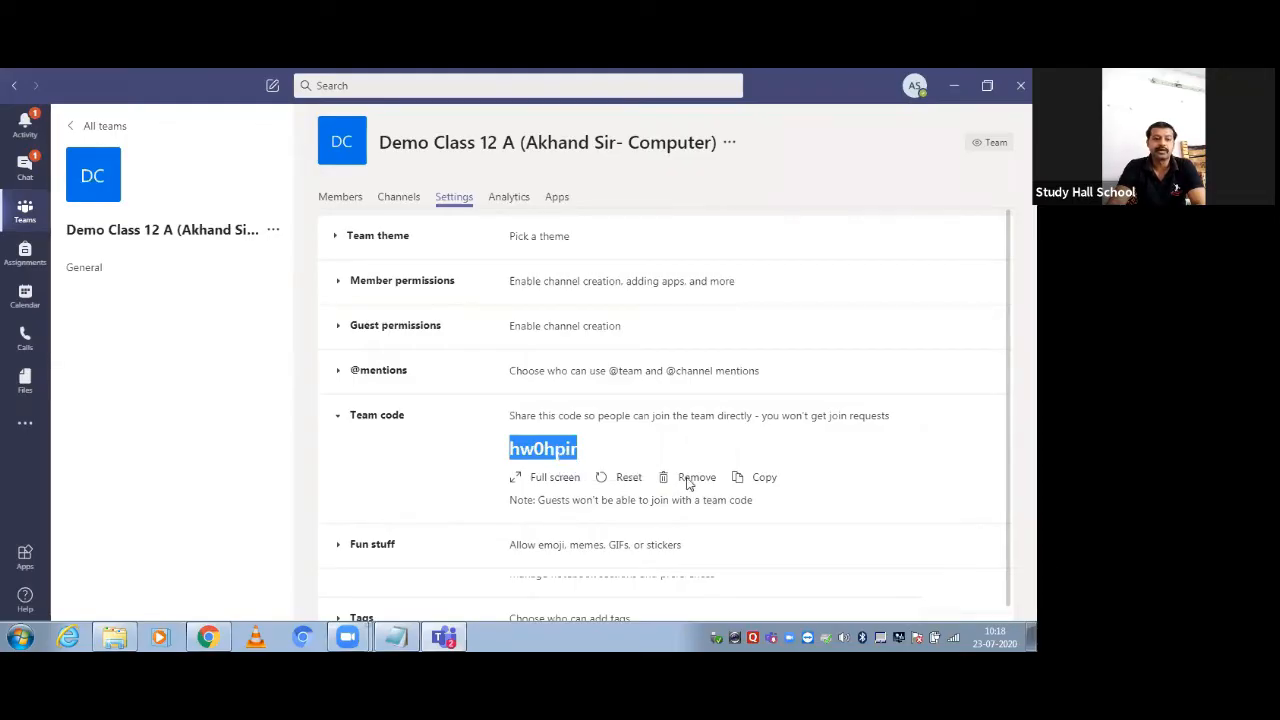
click(743, 480)
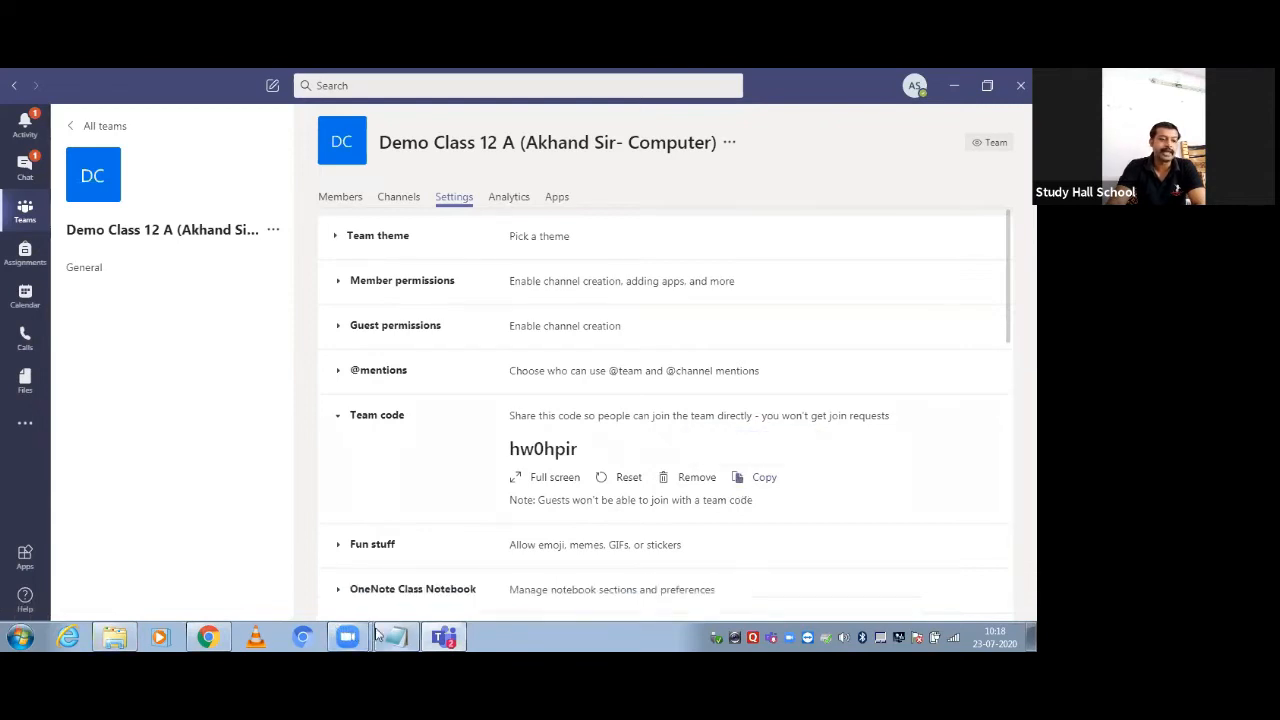
Add the line 'Class 12 A code --->' followed by the team's join code to the notes
click(390, 637)
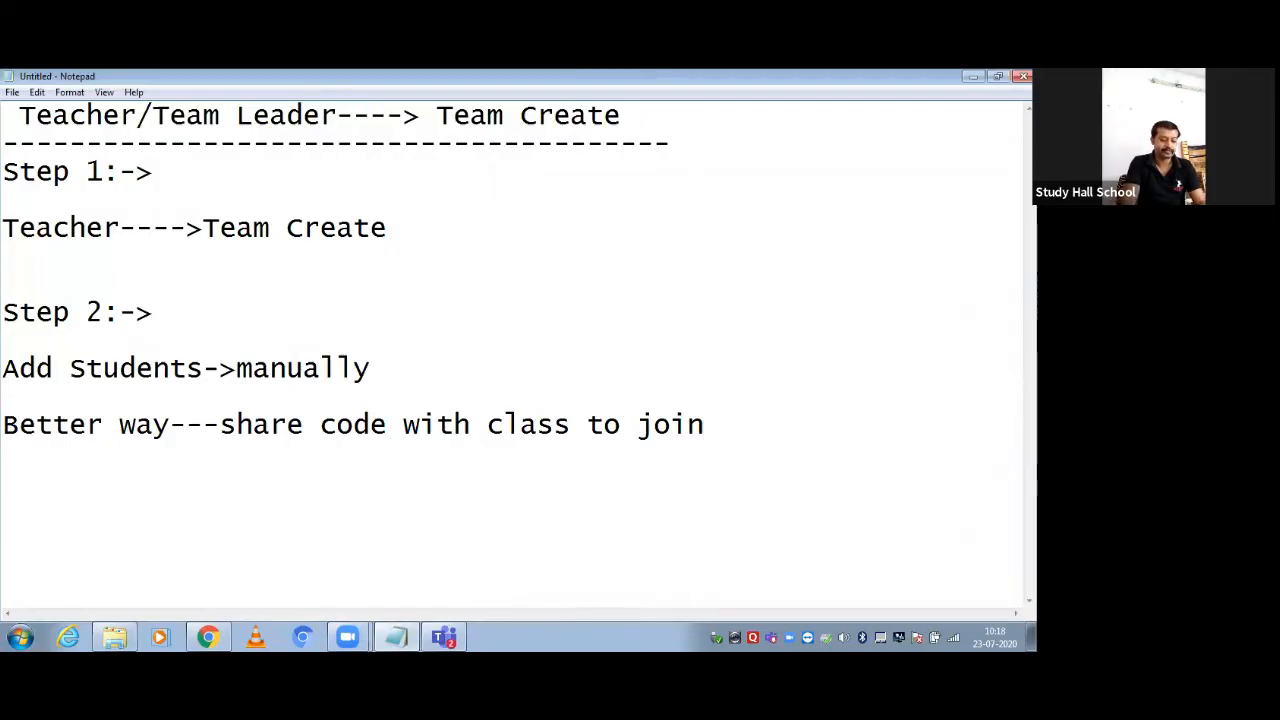
text(Class)
text(A co)
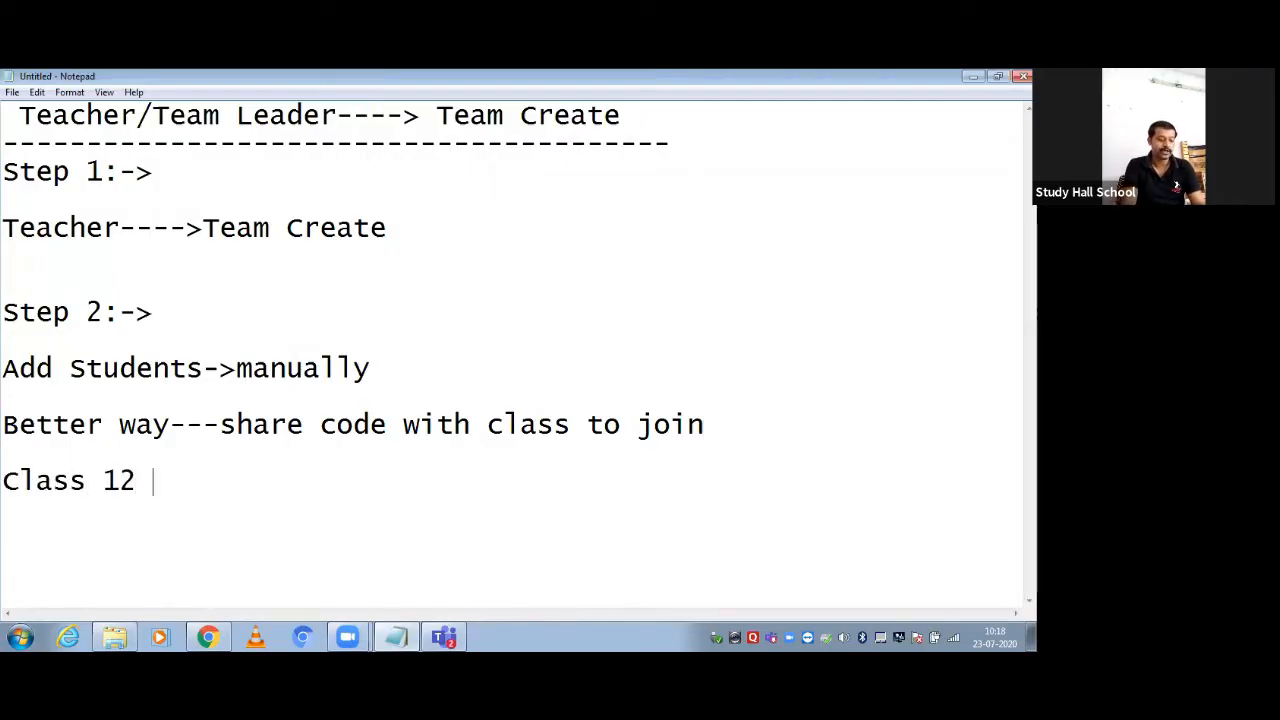
text(de)
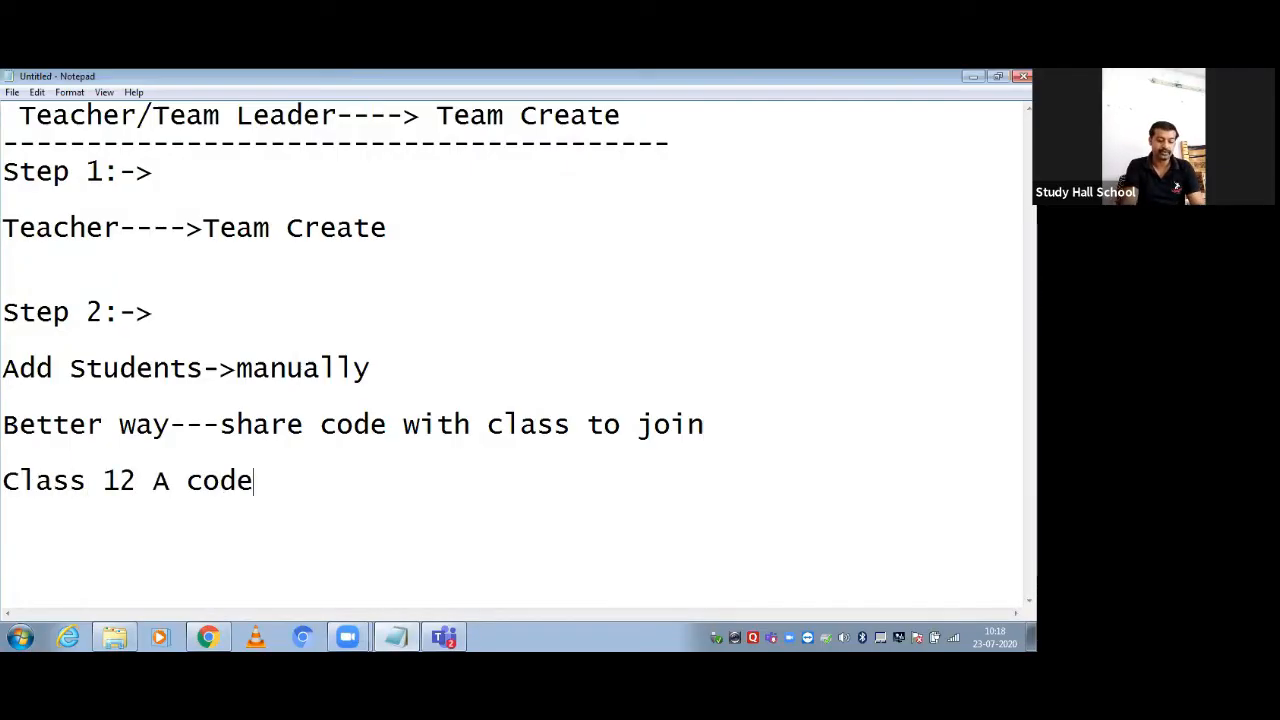
text( ---)
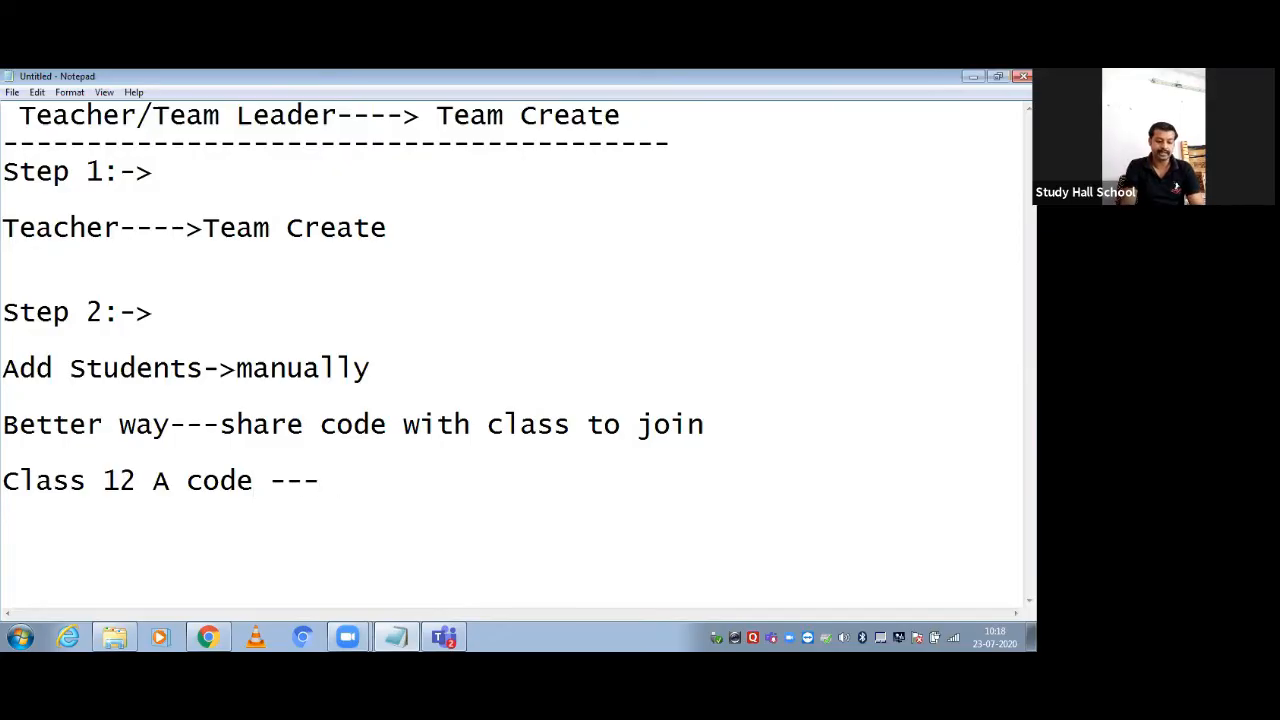
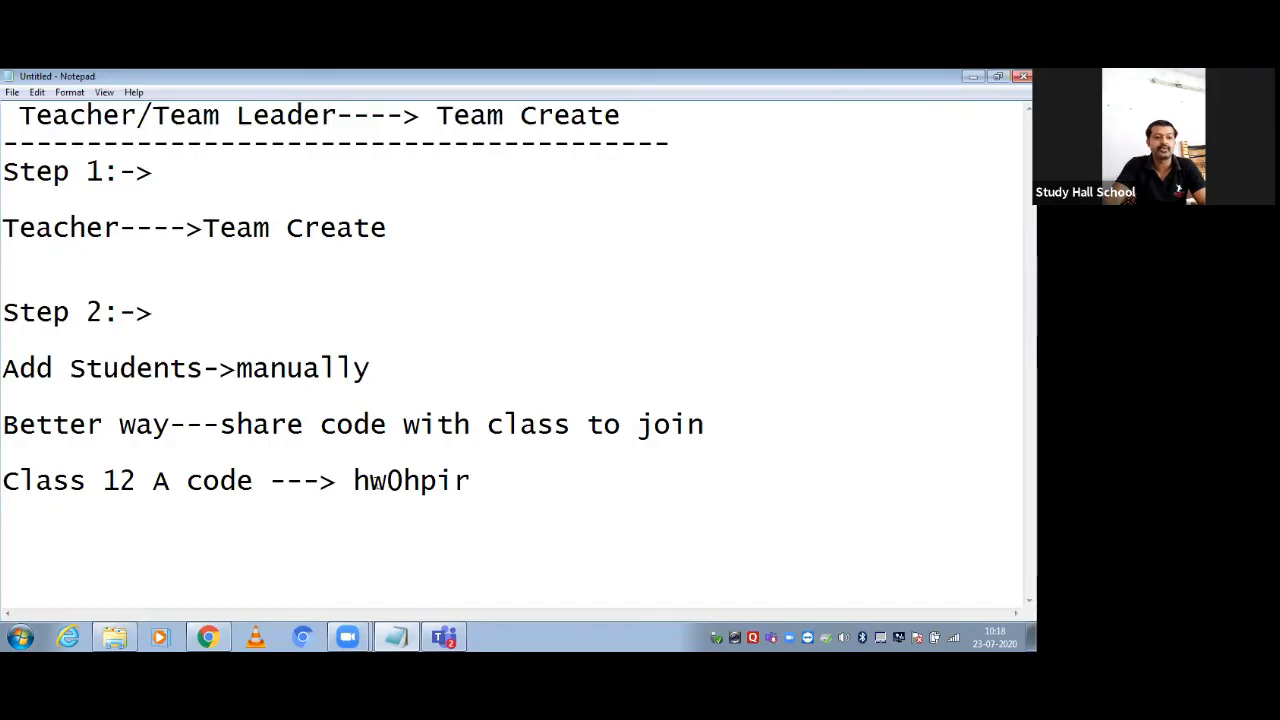
drag(355, 481, 466, 480)
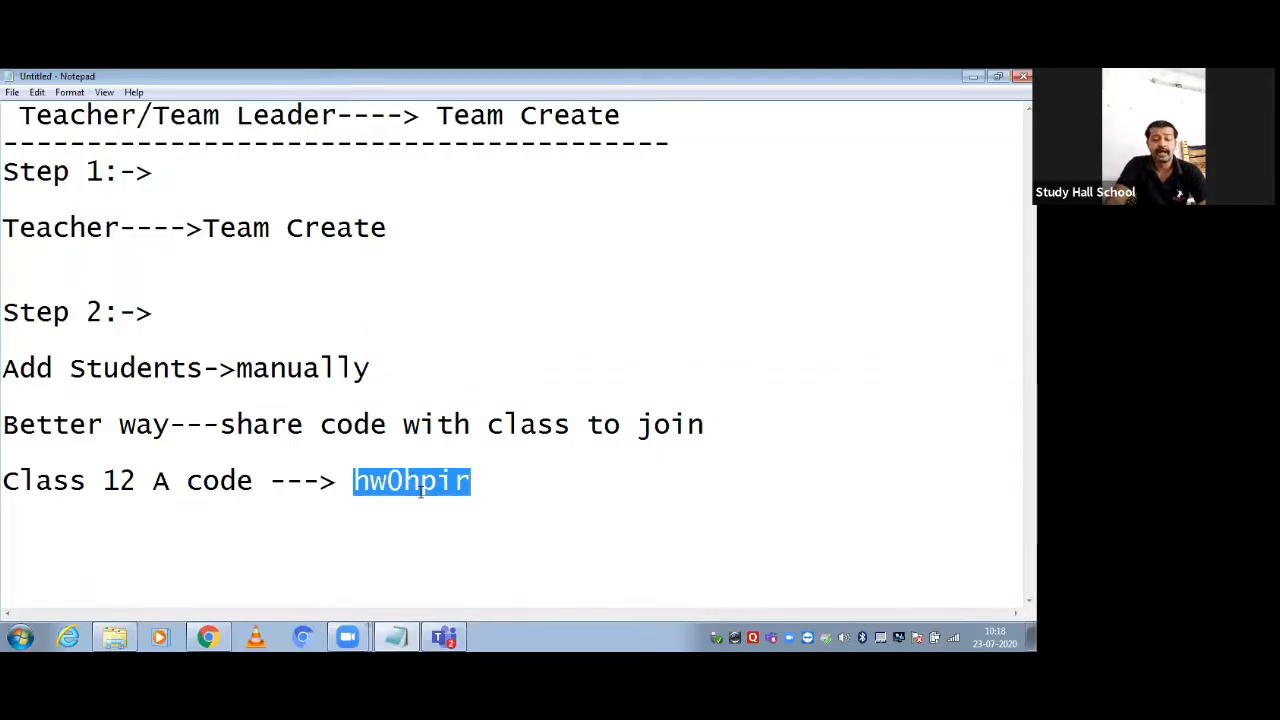
click(534, 497)
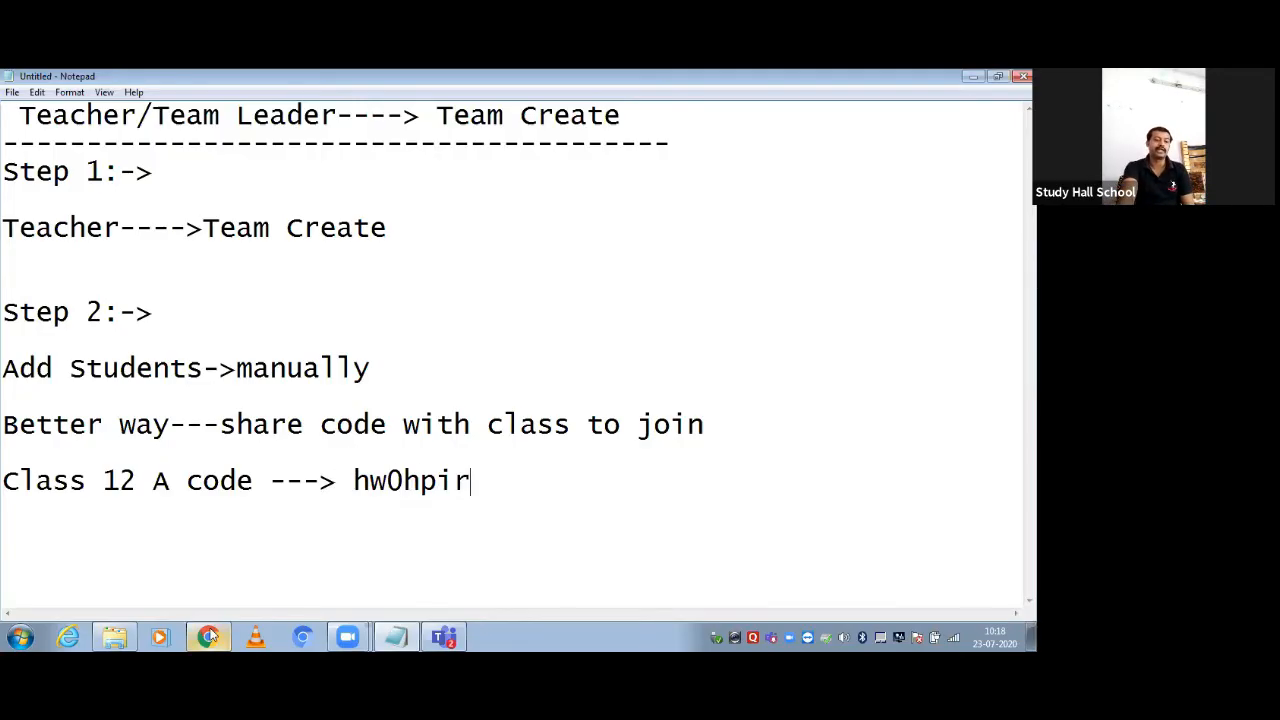
drag(351, 481, 465, 483)
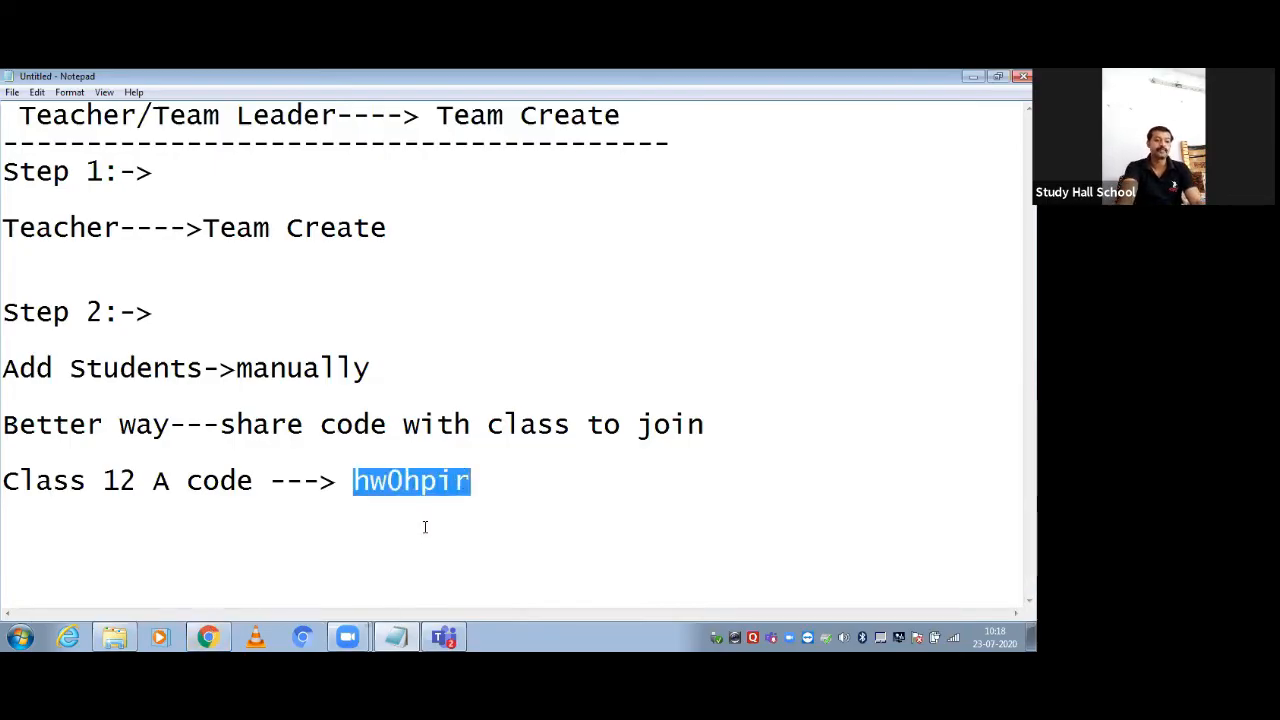
Minimize the browser window and return to the Teams settings
click(286, 525)
click(977, 77)
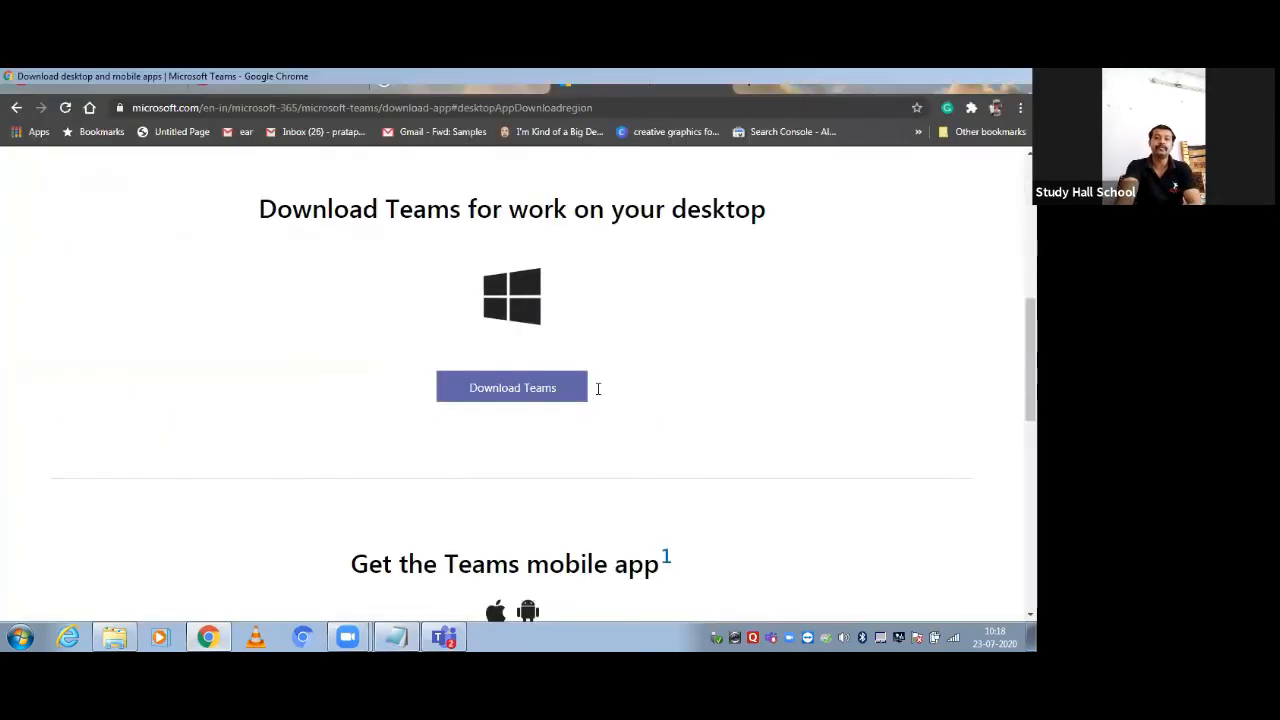
click(449, 637)
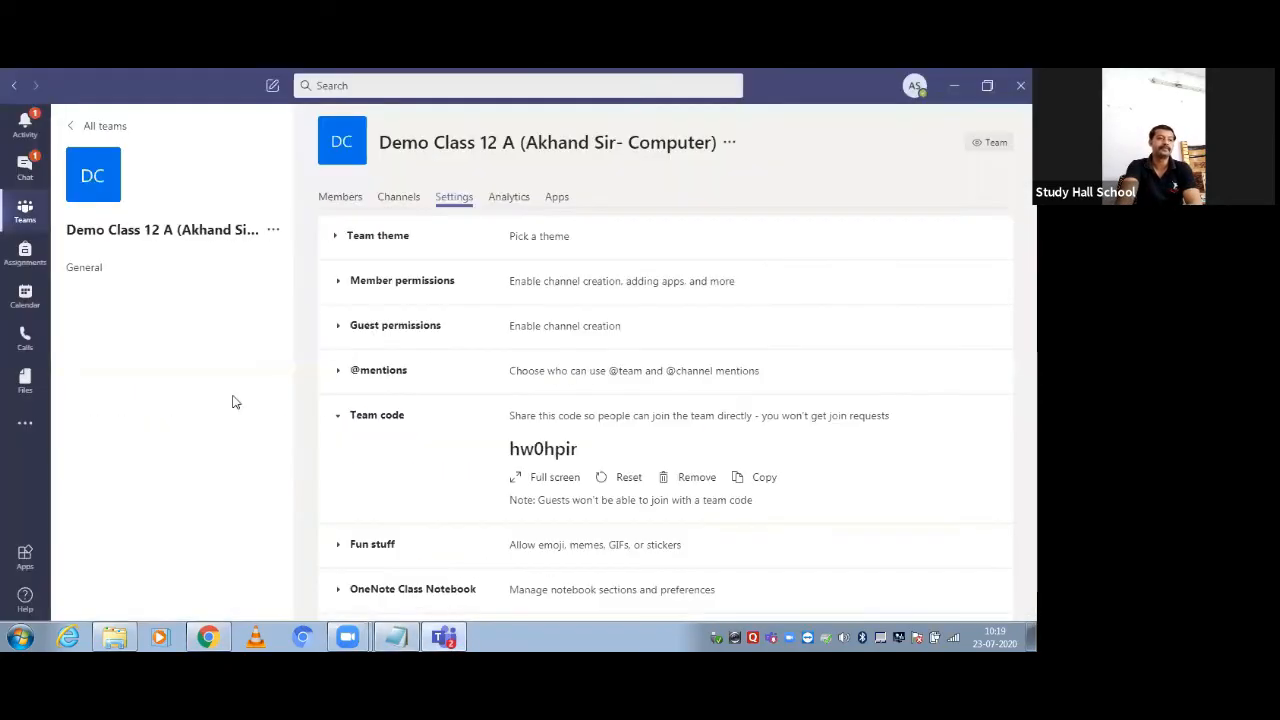
Paste the class join code into 'Join a team with a code', try joining, and dismiss the error
click(89, 126)
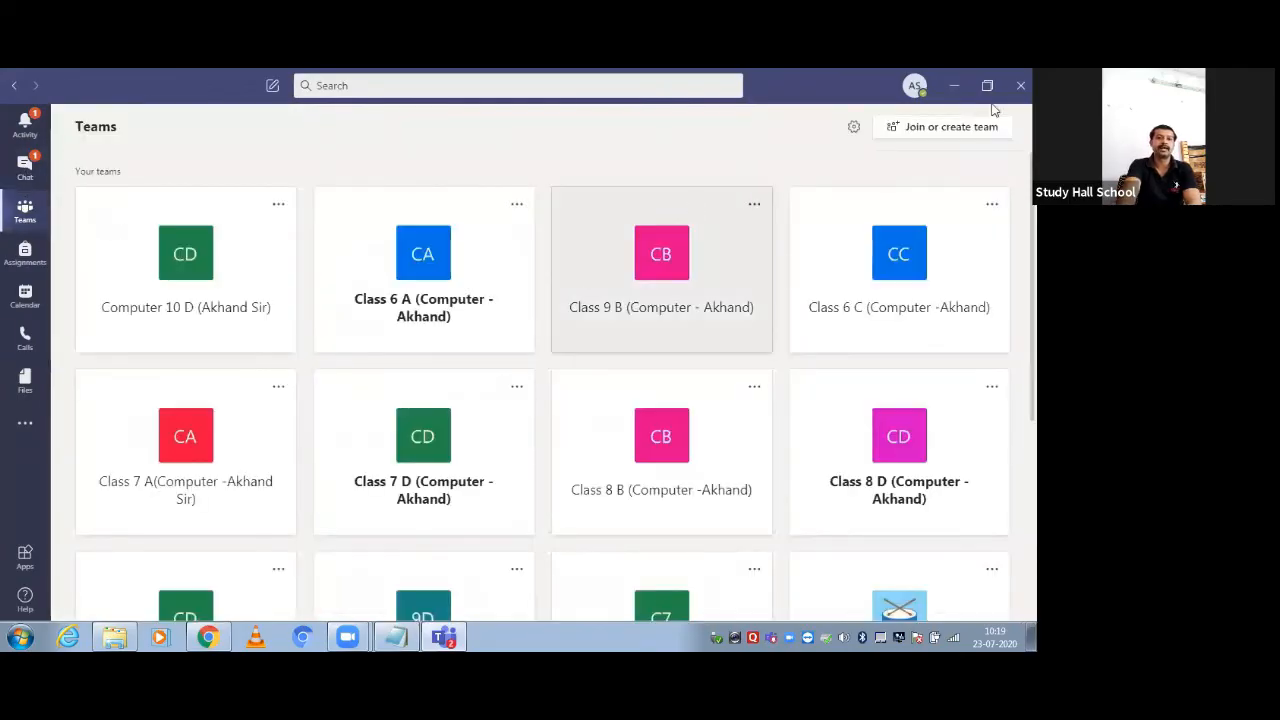
click(947, 134)
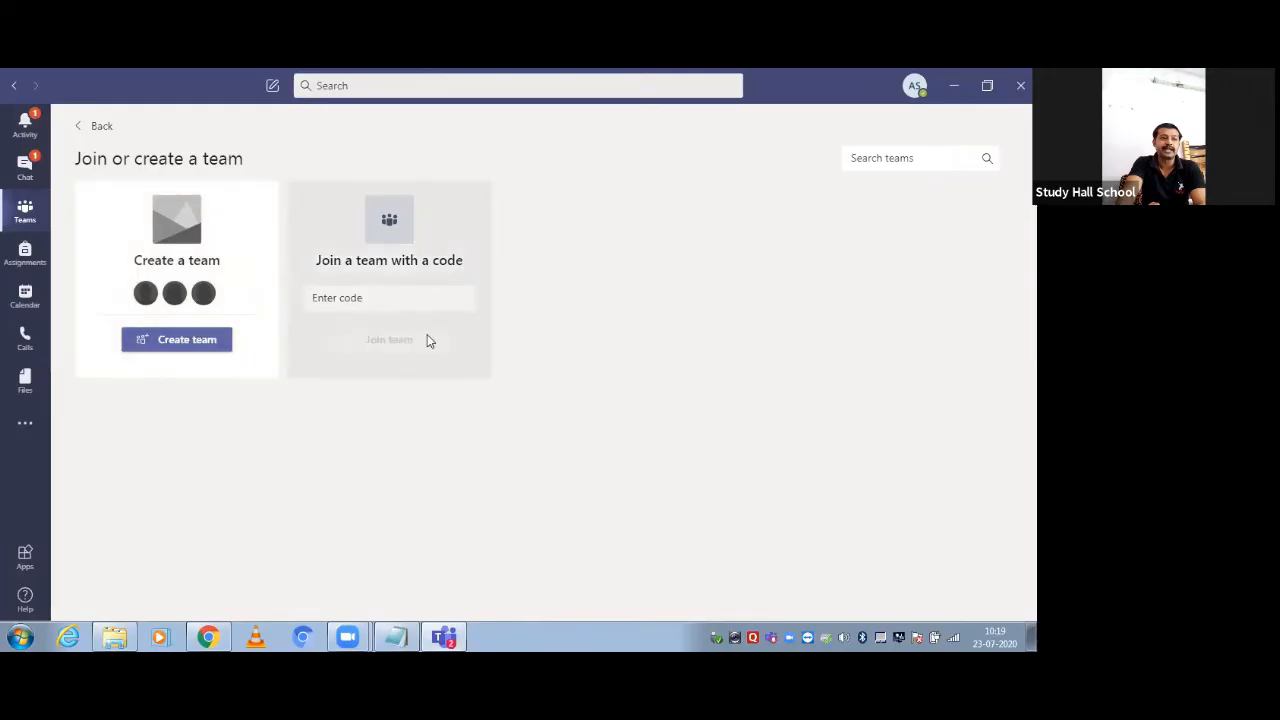
click(368, 300)
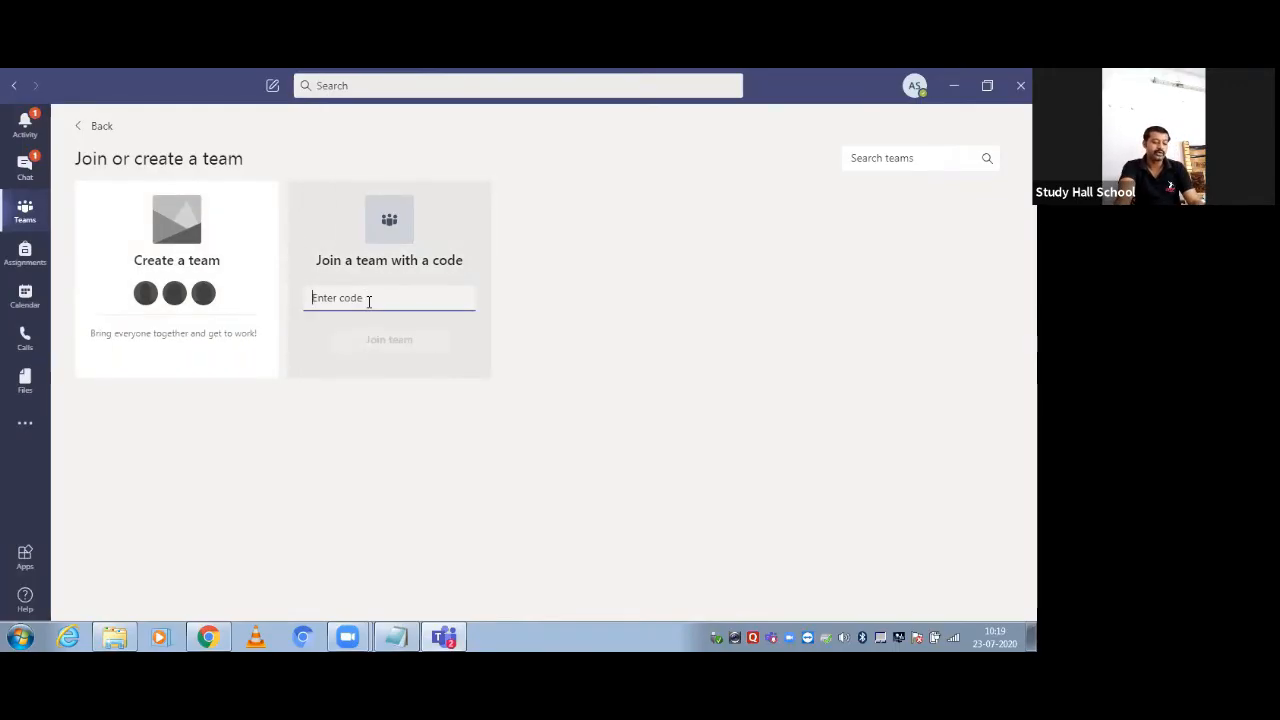
key(ctrl+v)
click(365, 339)
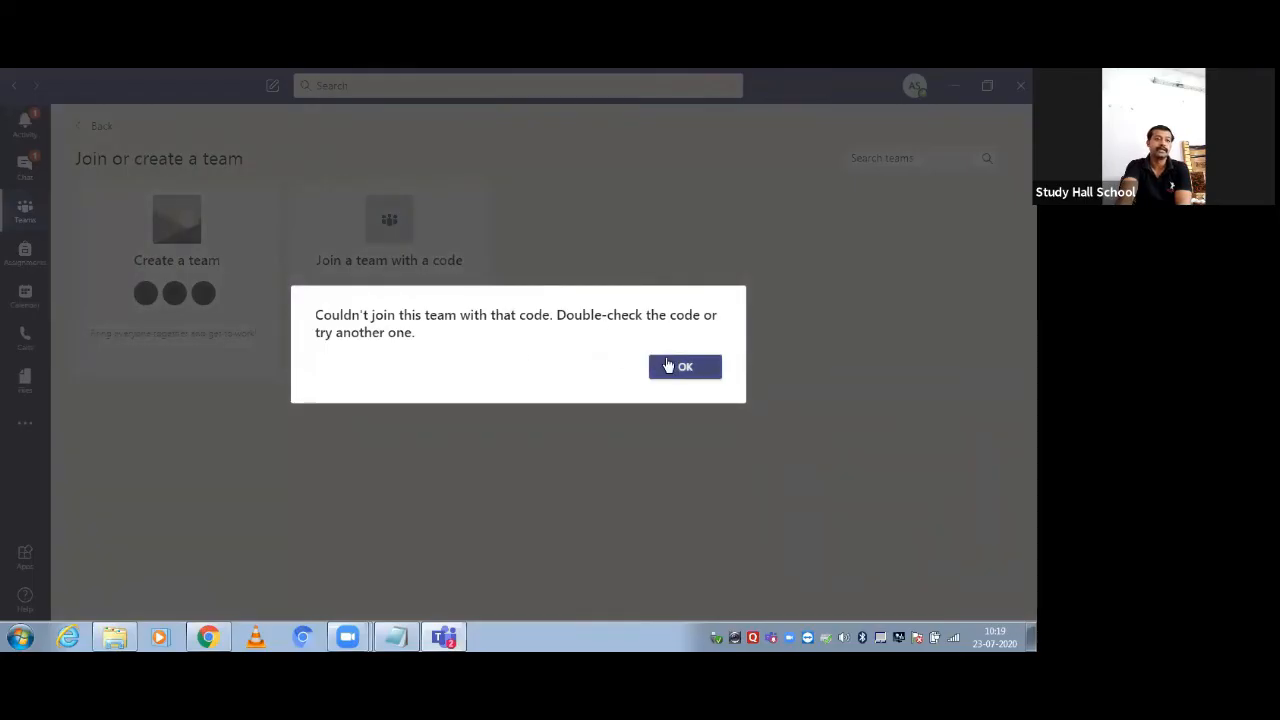
click(668, 366)
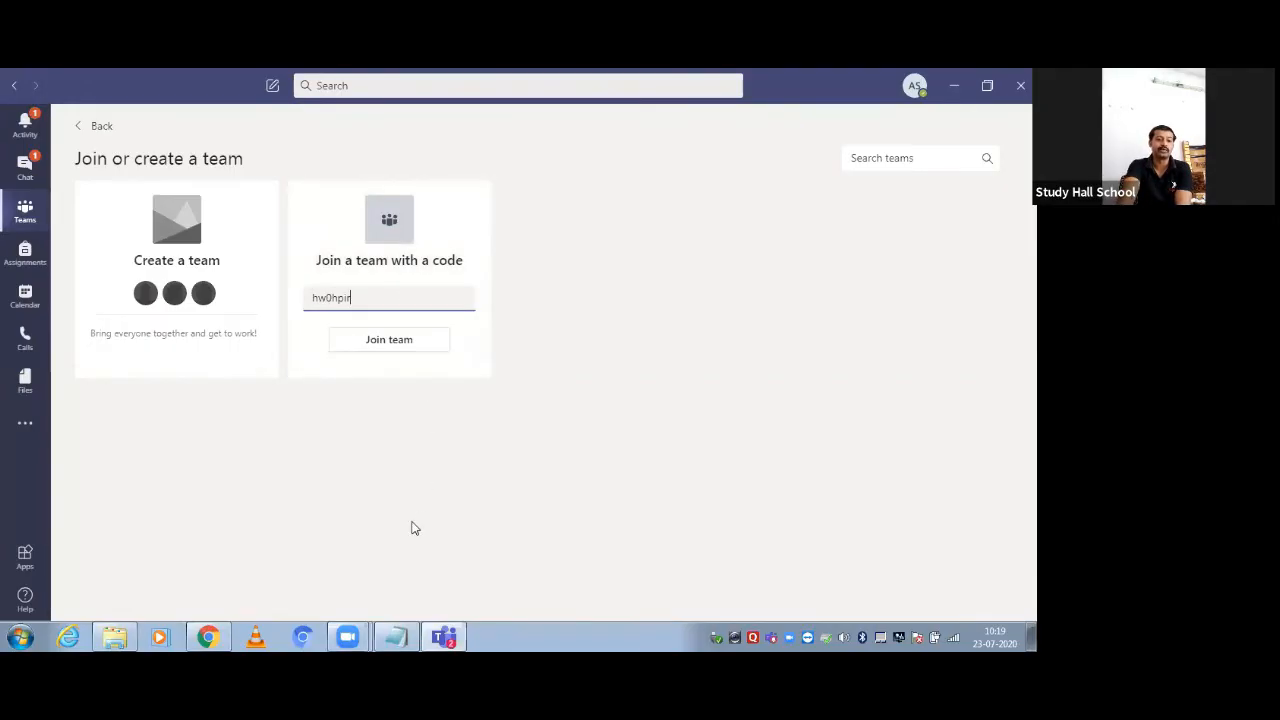
Check the code in the notes, retry joining, dismiss the error again, and go back to the teams list
click(386, 636)
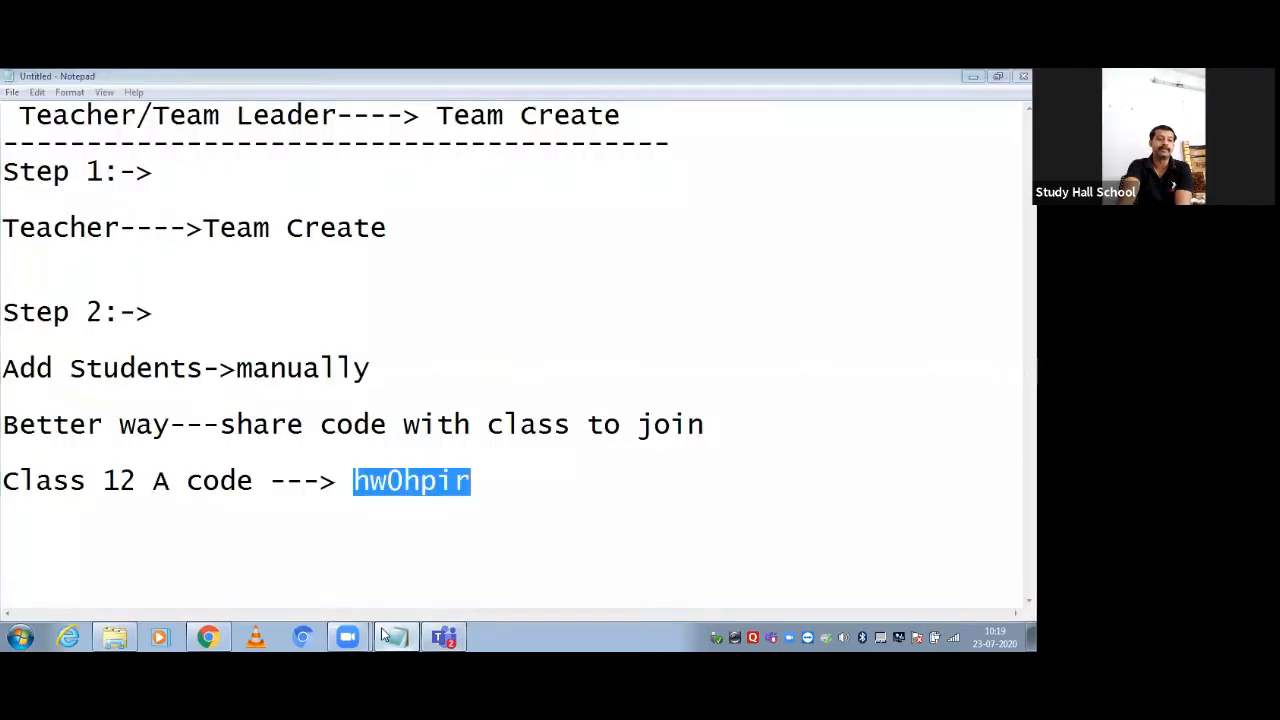
click(386, 636)
click(386, 636)
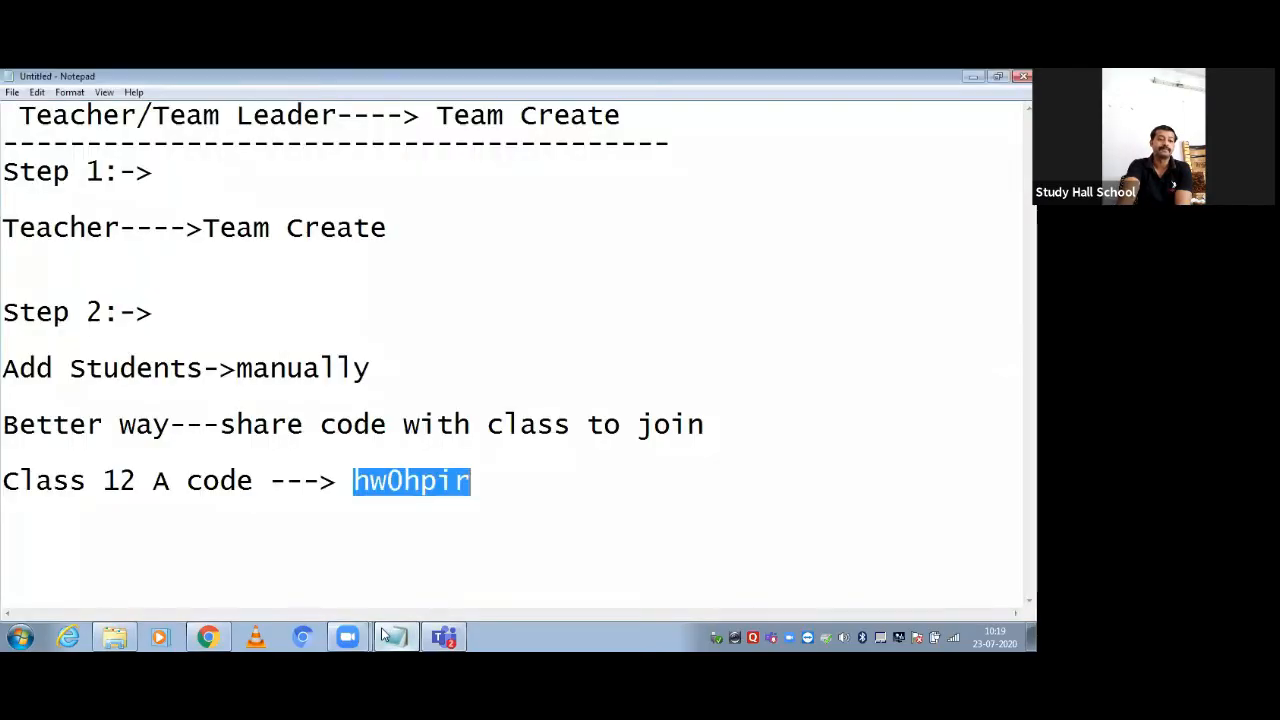
click(386, 636)
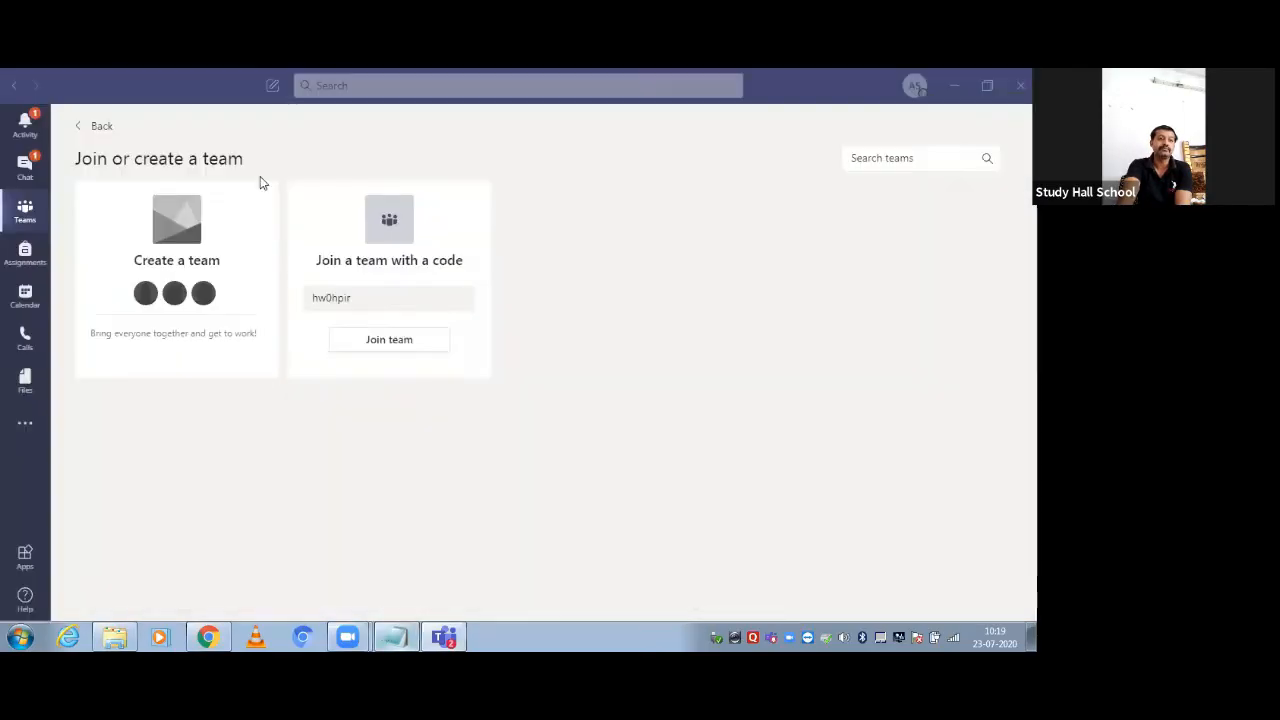
click(383, 341)
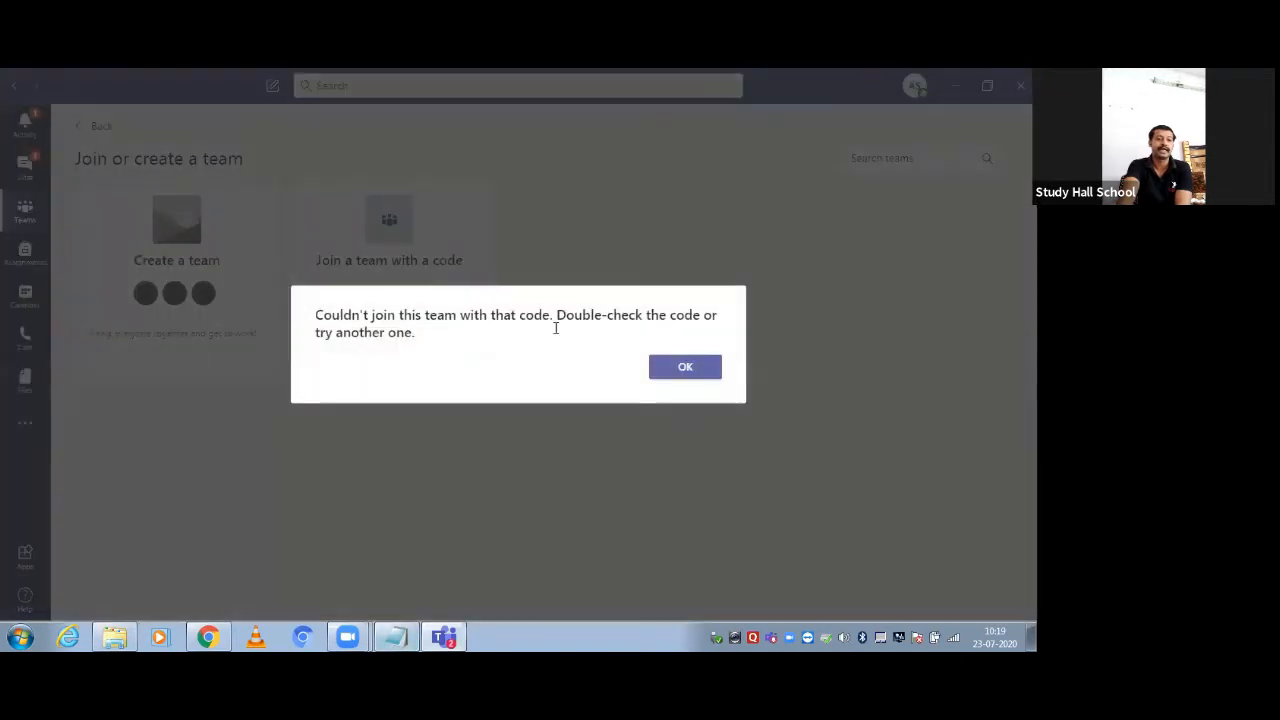
click(688, 366)
drag(366, 295, 272, 287)
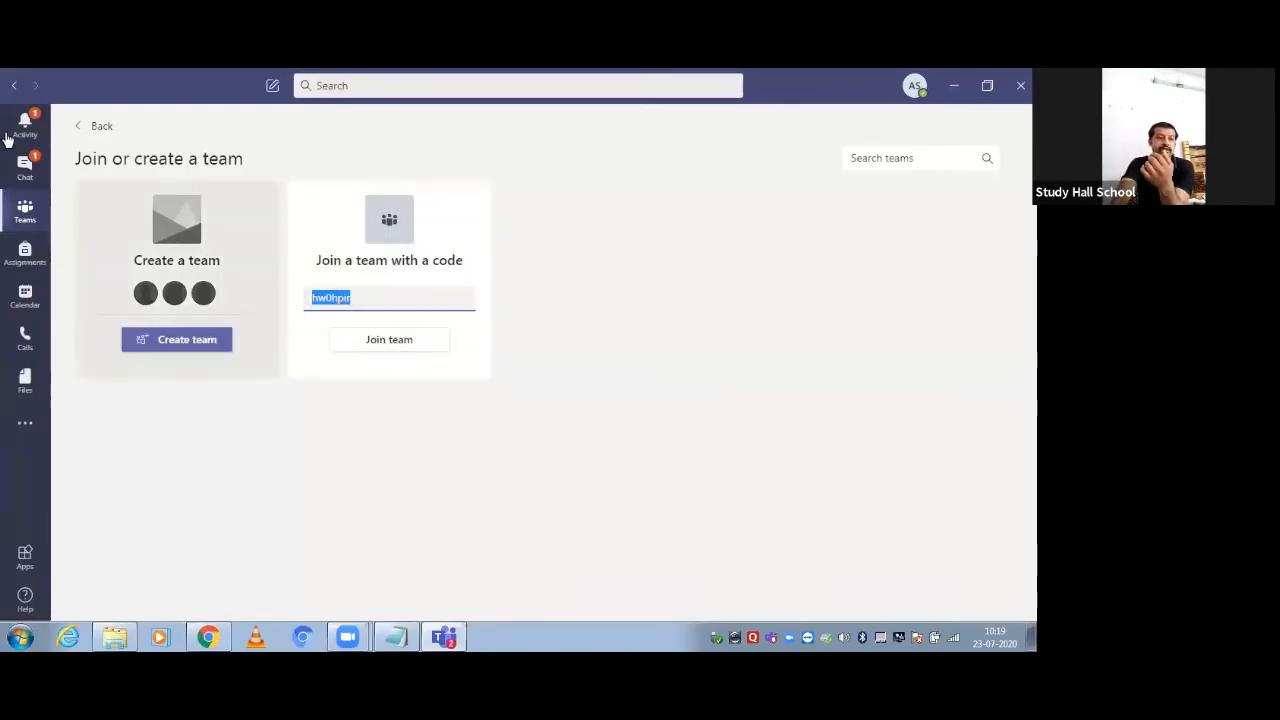
click(90, 127)
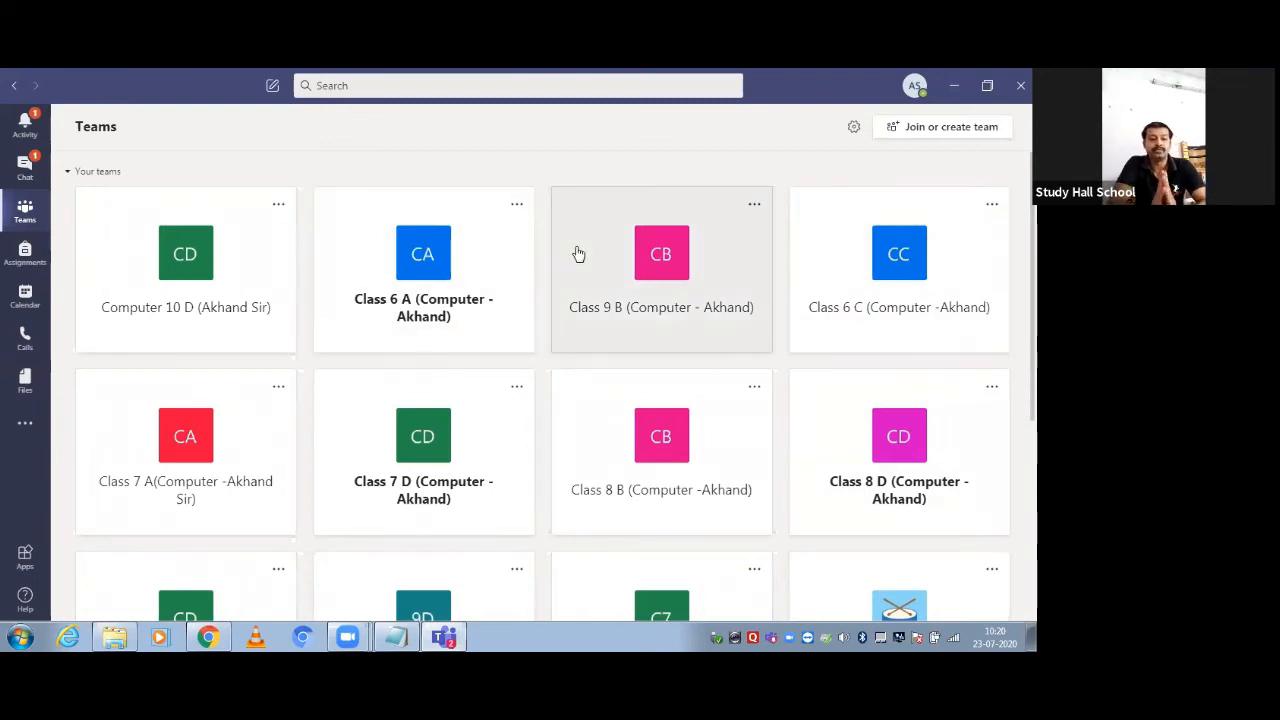
Bring the Notepad notes with the Class 12 A join code back to the front
click(397, 637)
Add a dashed divider and the line '11:20 AM 23rd july 2020' below the class code in Notepad
click(478, 488)
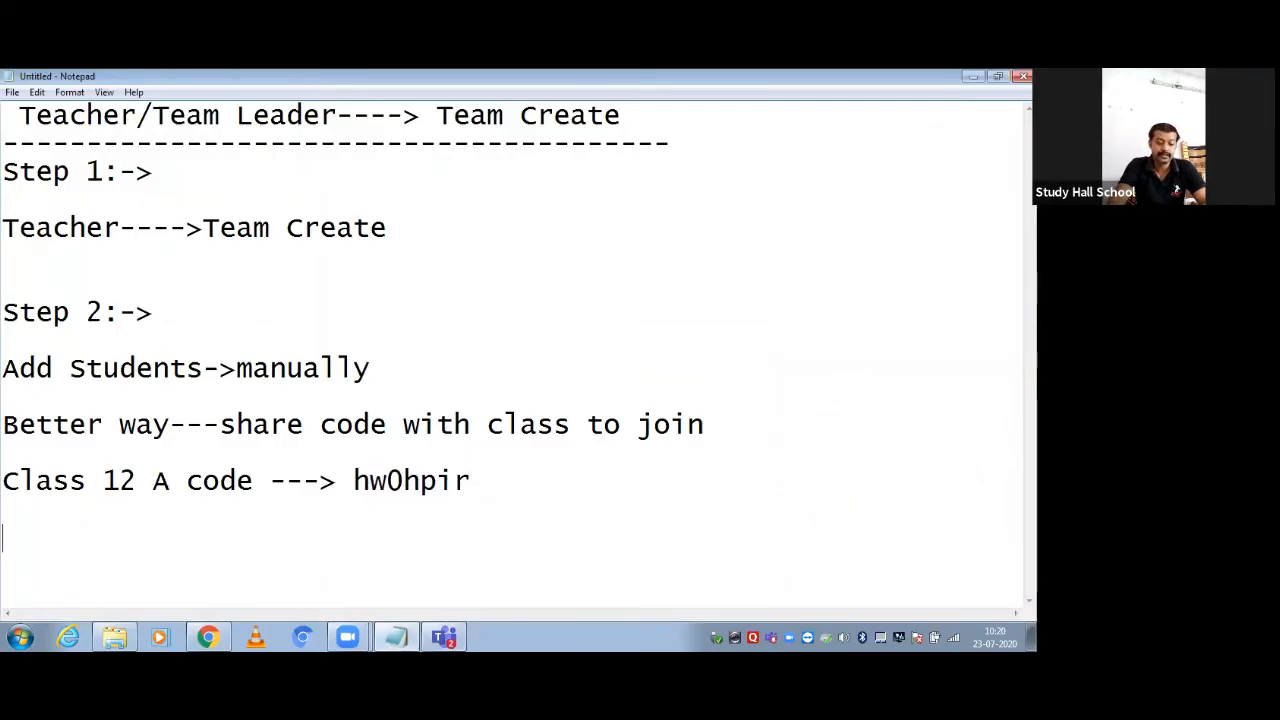
text(----------------)
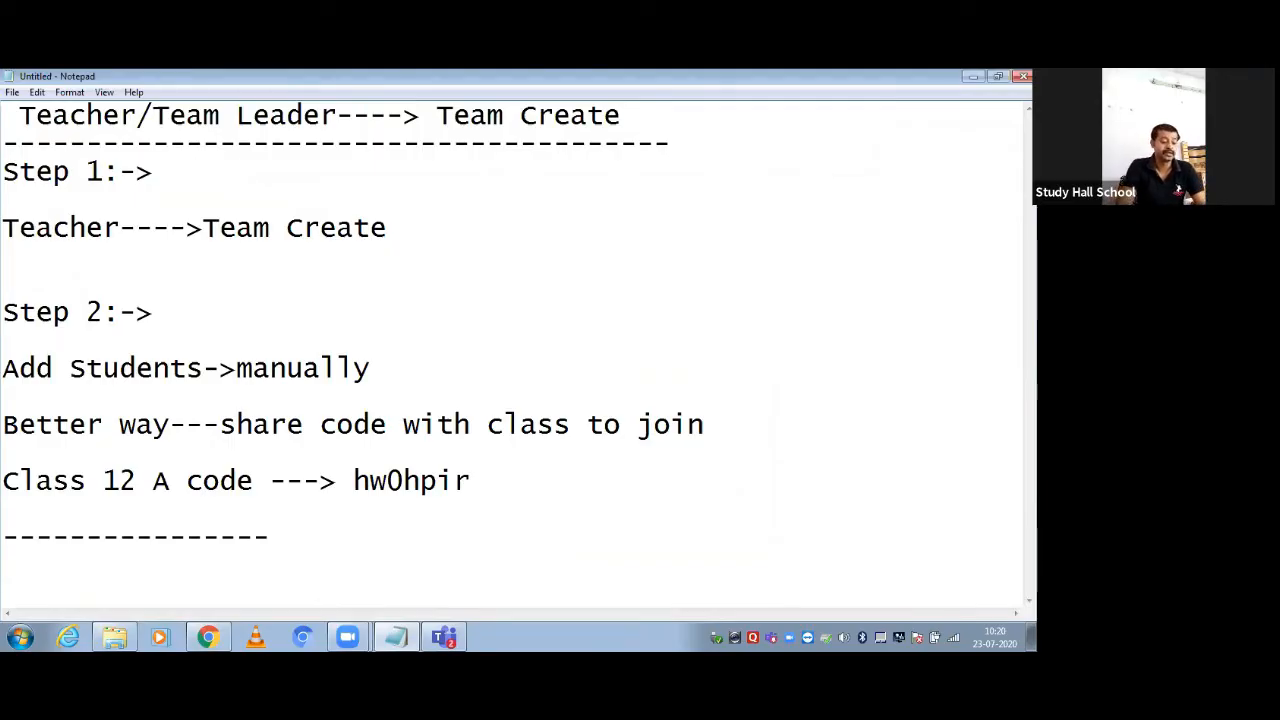
key(Return)
text(11)
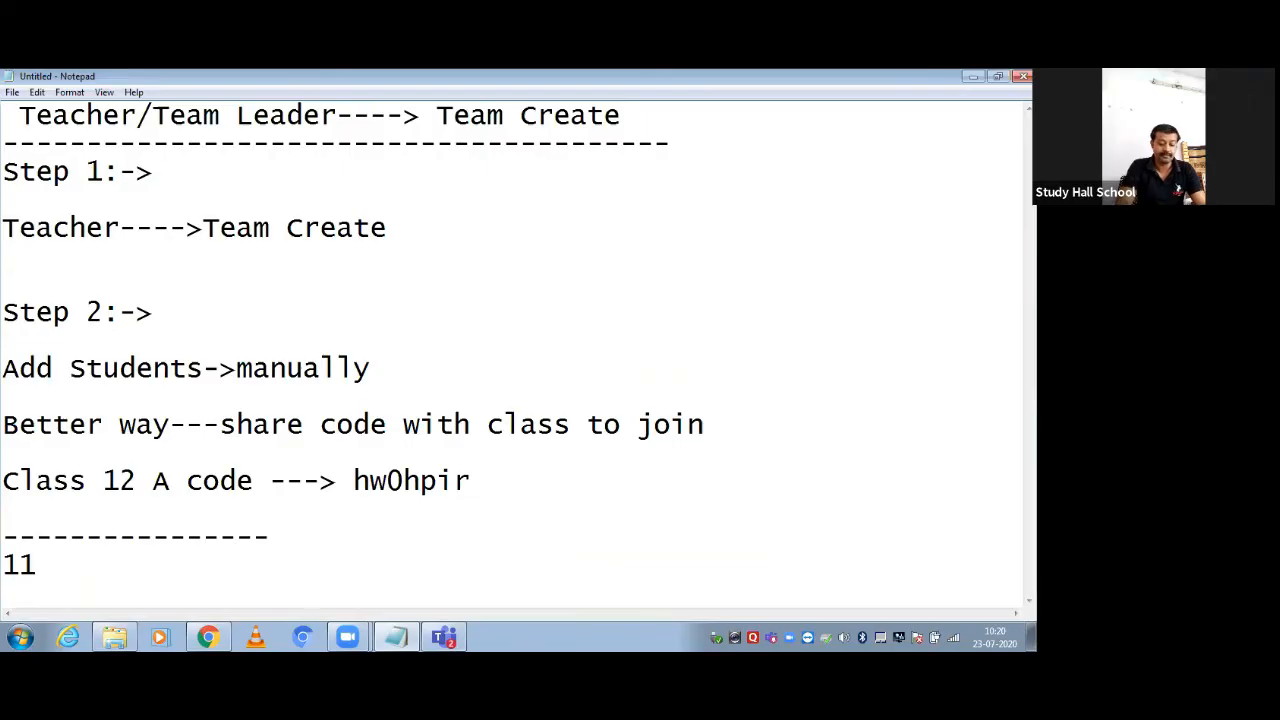
text(:2)
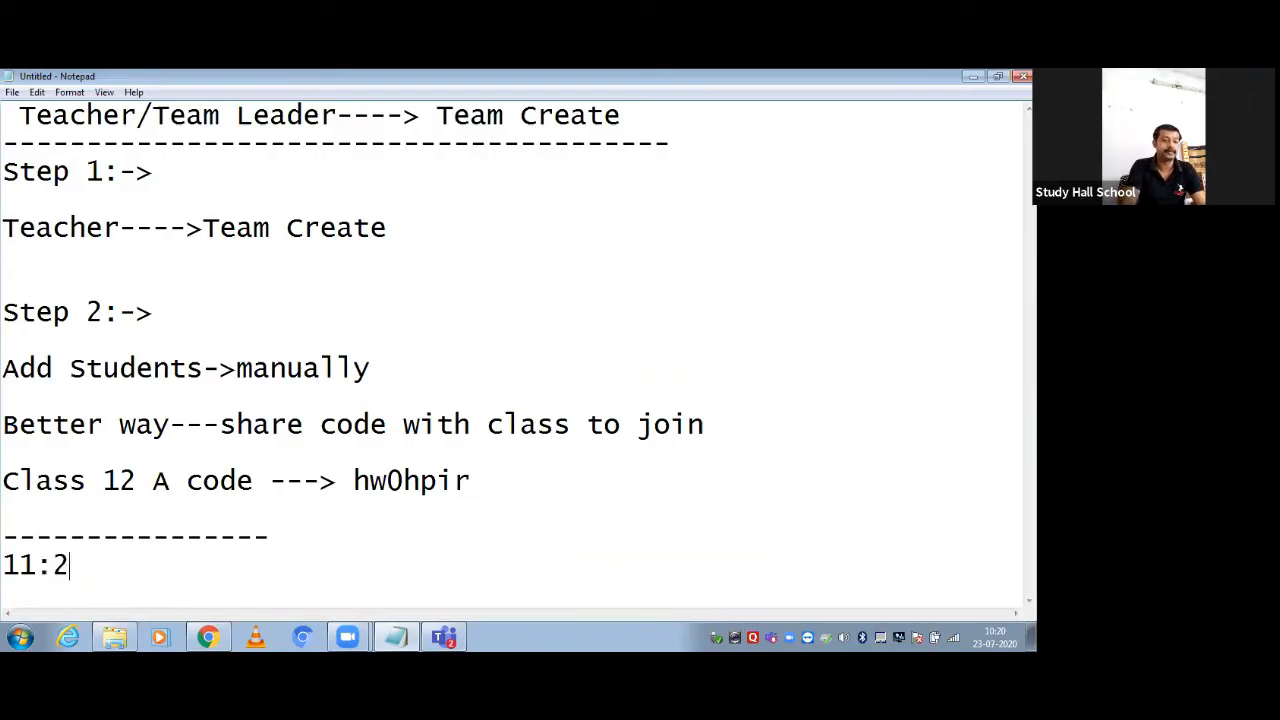
text(0 AM)
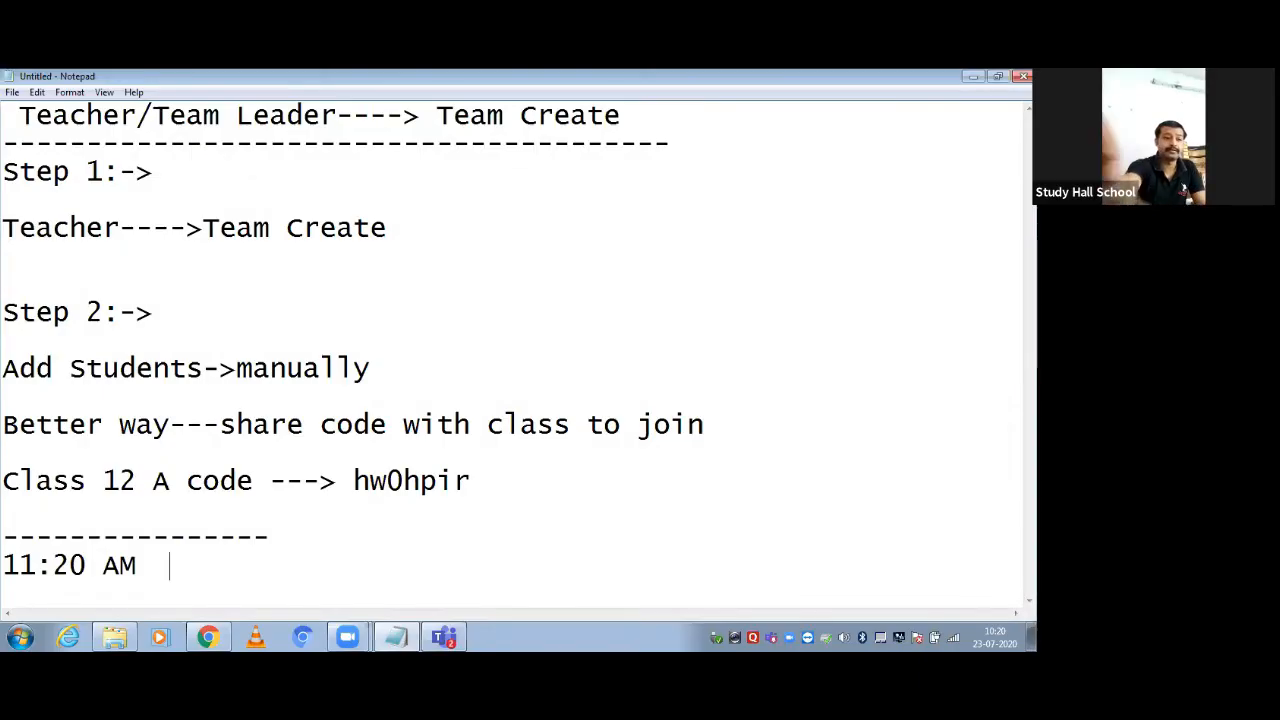
text(23rd j)
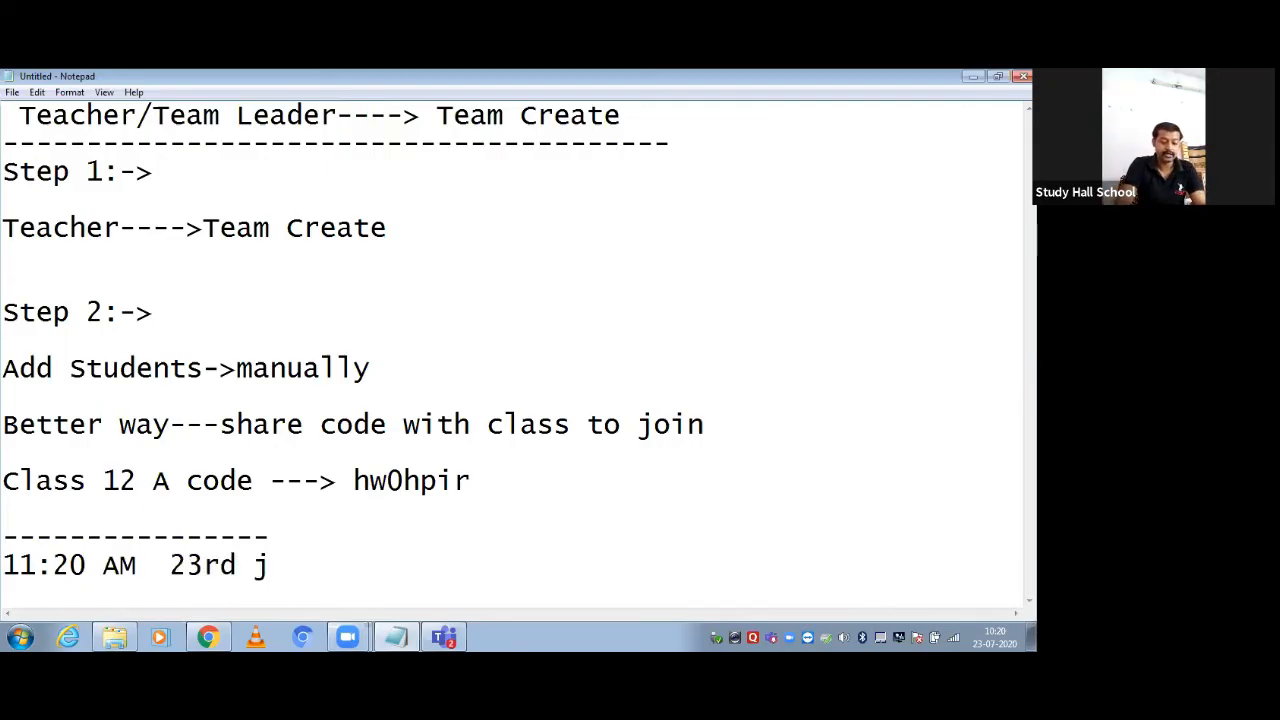
text(       0)
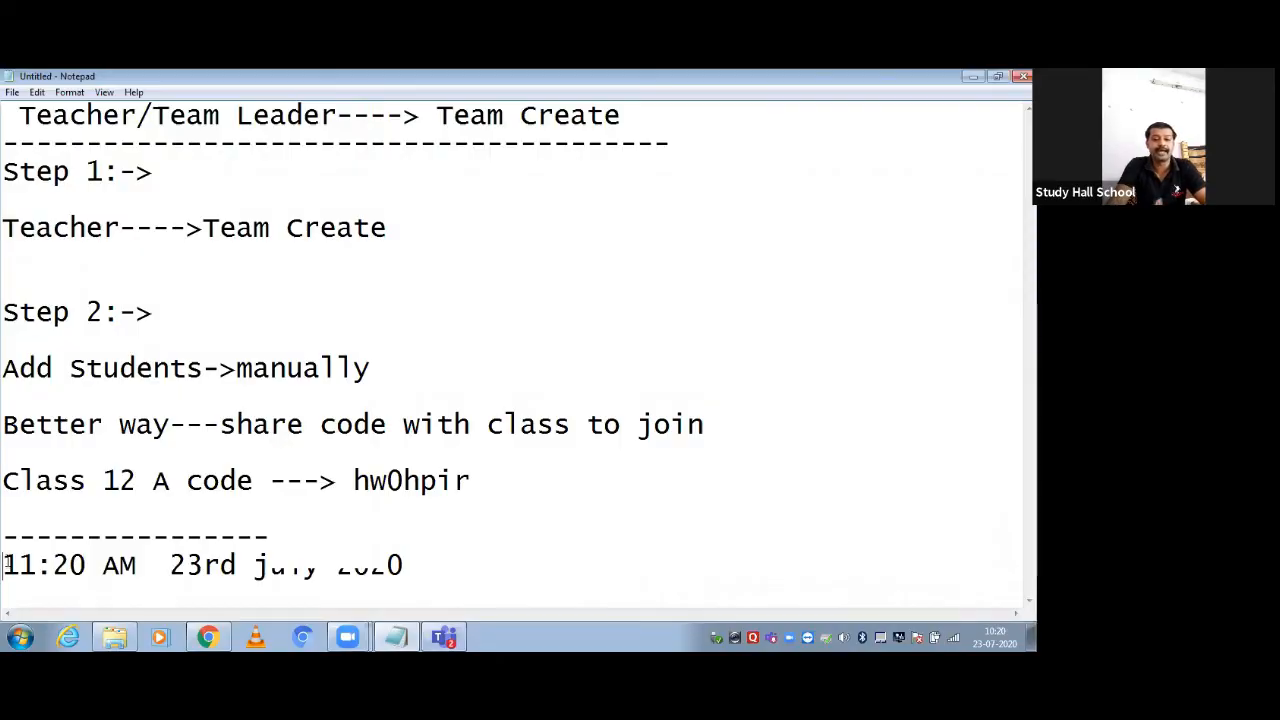
key(shift+Home)
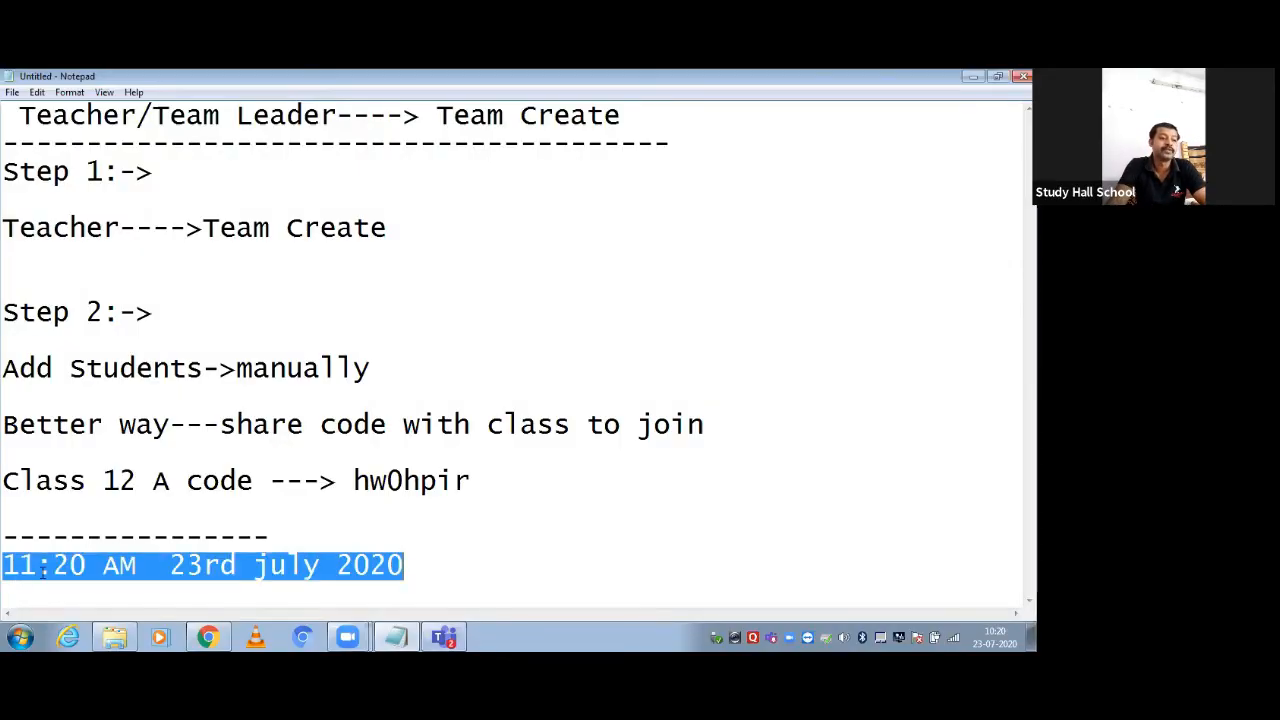
click(444, 637)
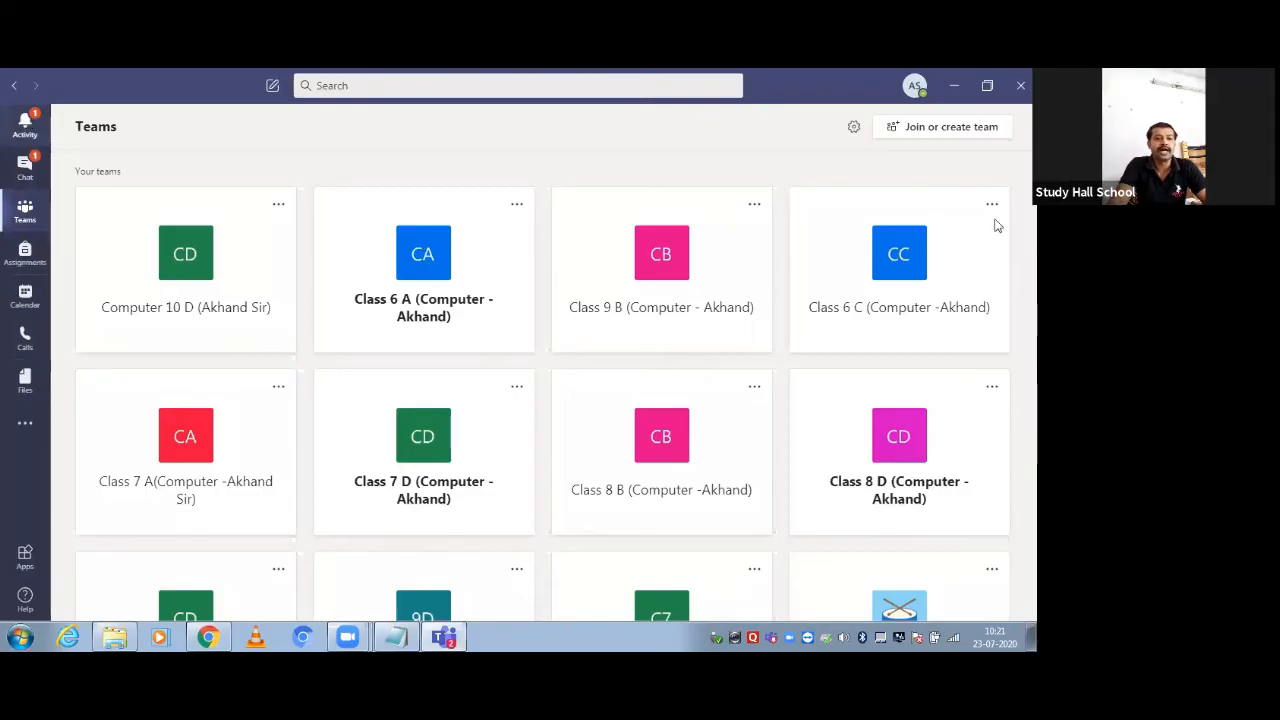
Look through Activity, Chat, Teams and Assignments, then show the Calendar for 20–24 July 2020
click(26, 125)
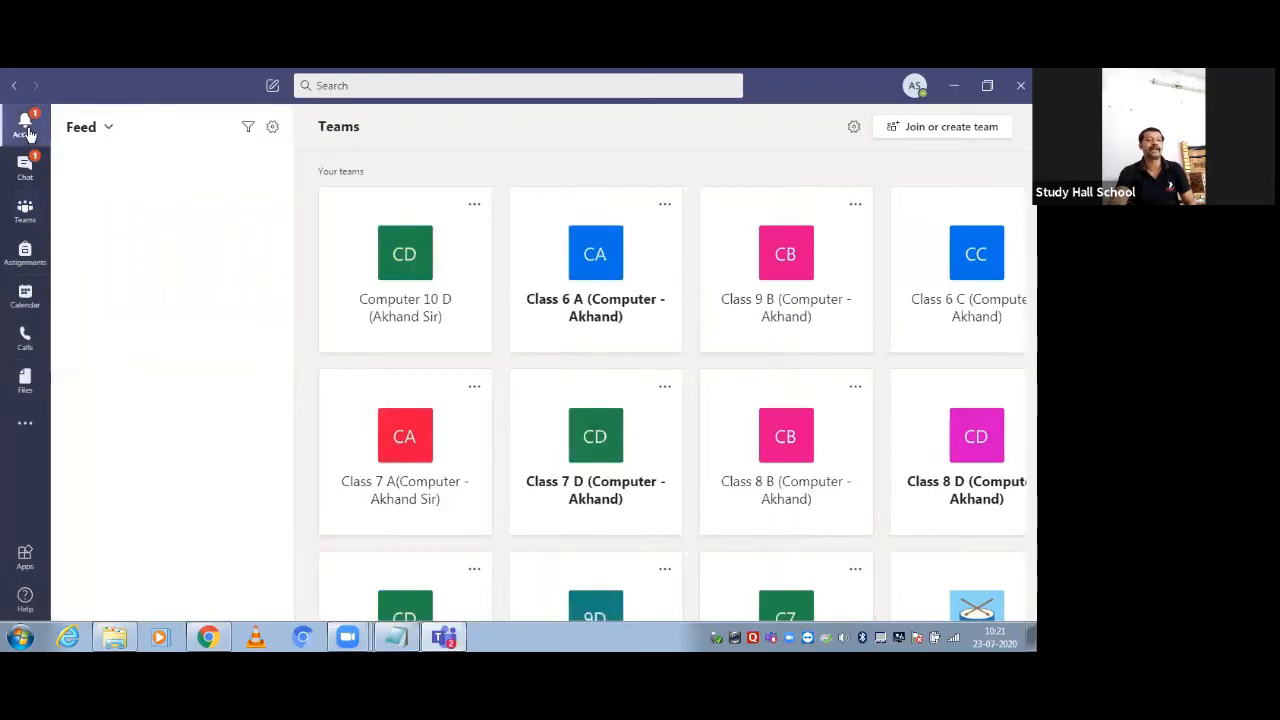
click(80, 193)
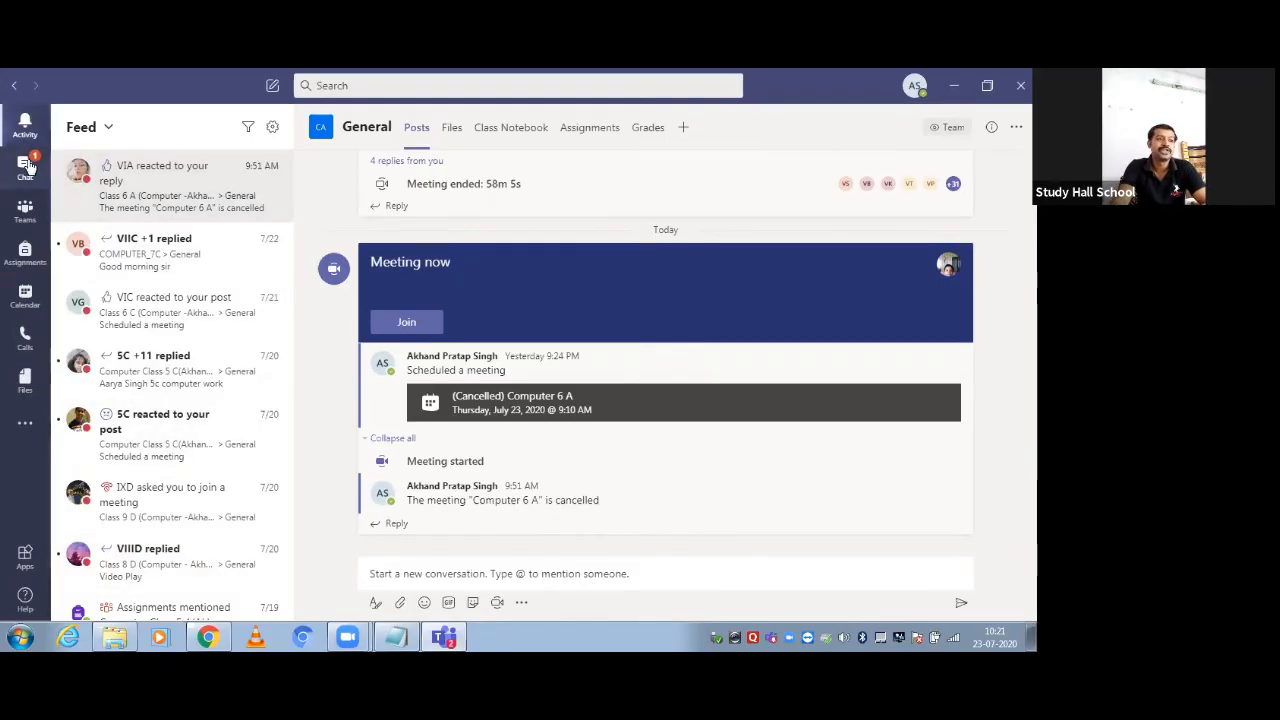
click(28, 170)
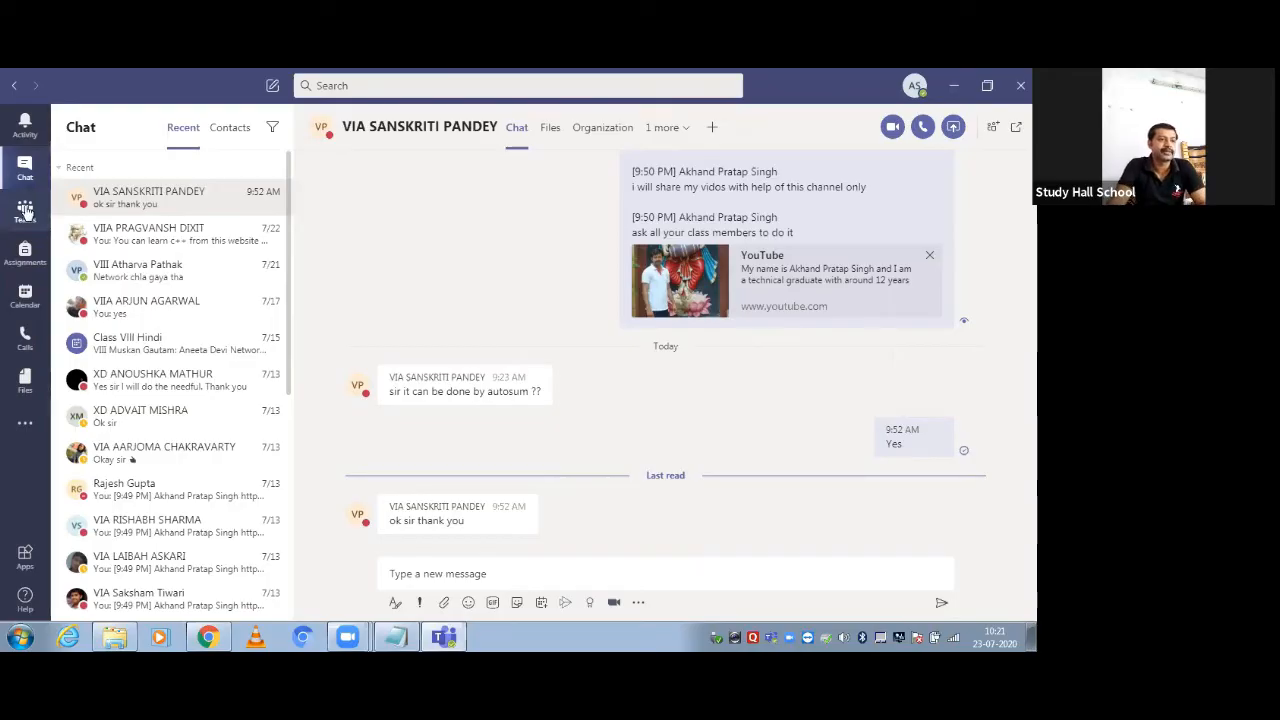
click(25, 210)
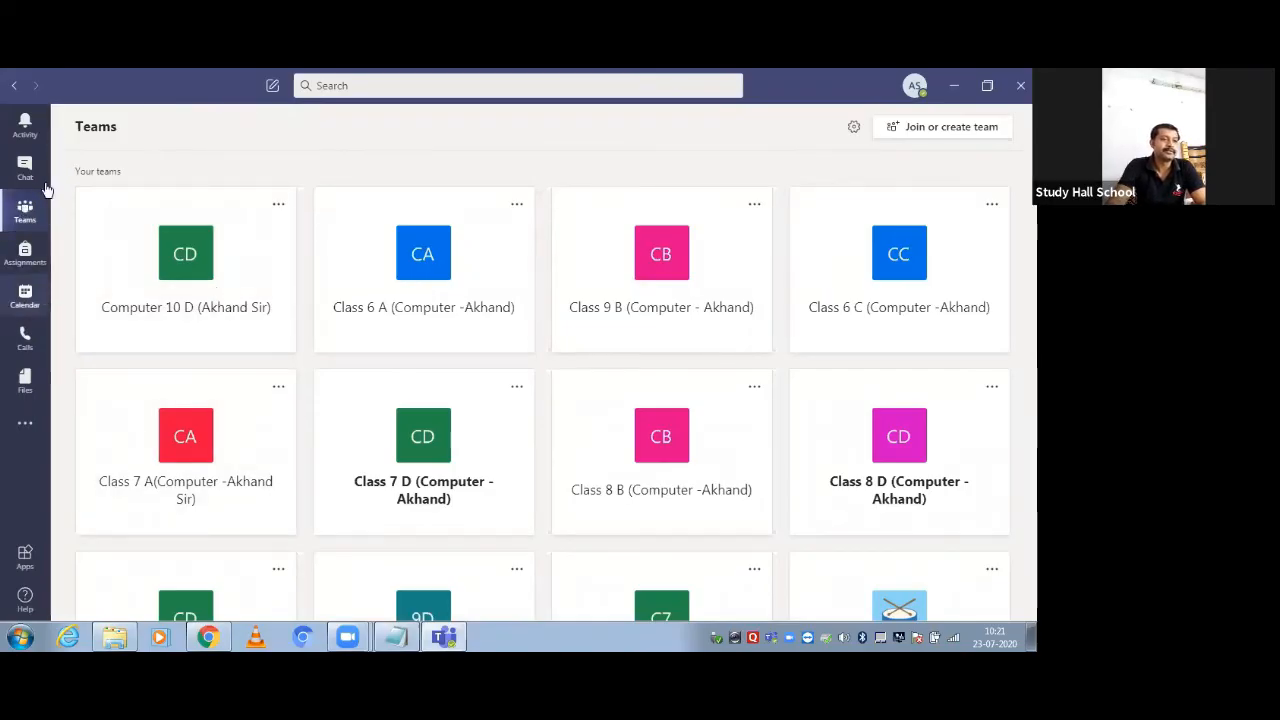
click(22, 256)
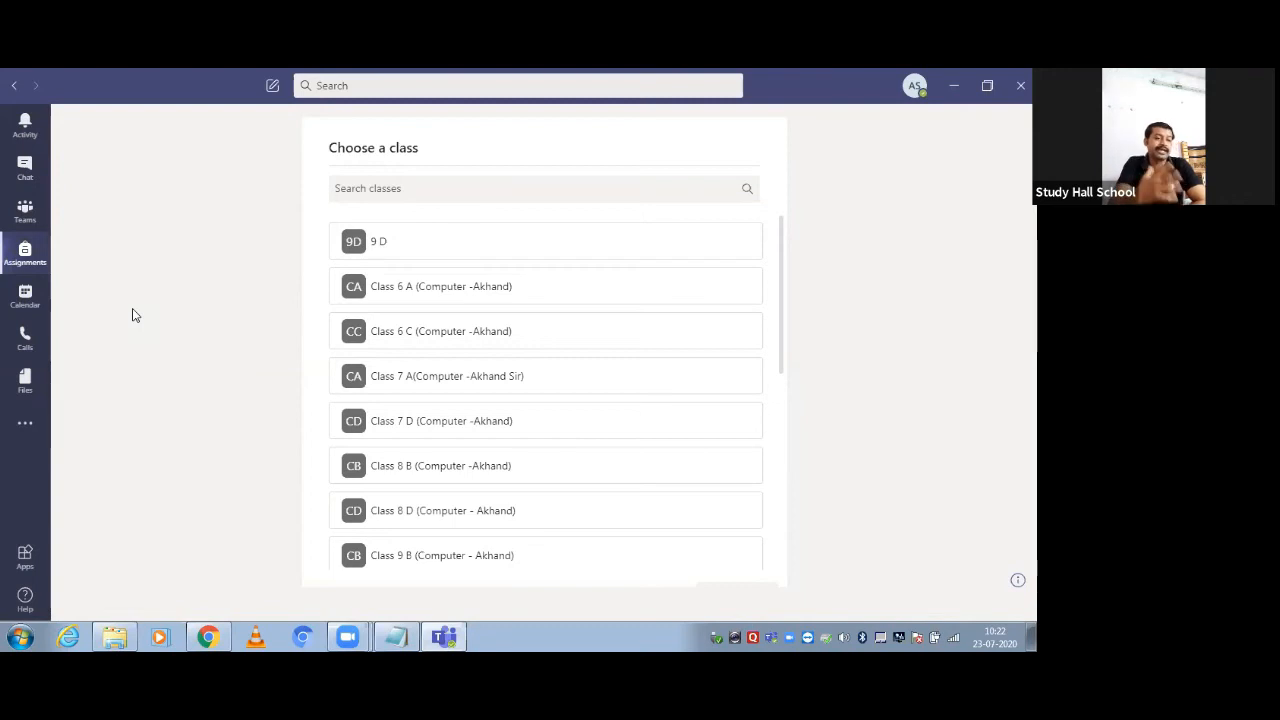
click(24, 312)
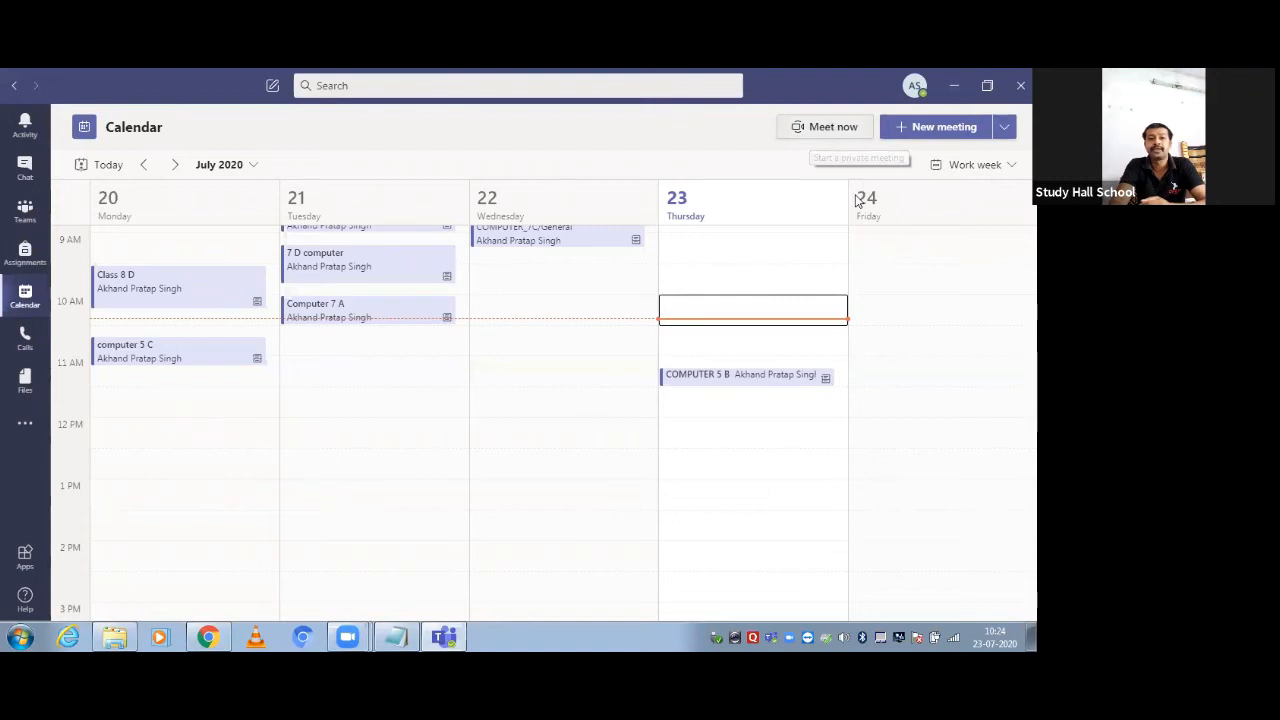
Start a new meeting titled 'Computer Class 12 A Chapter 1.1 Java Programming'
click(932, 128)
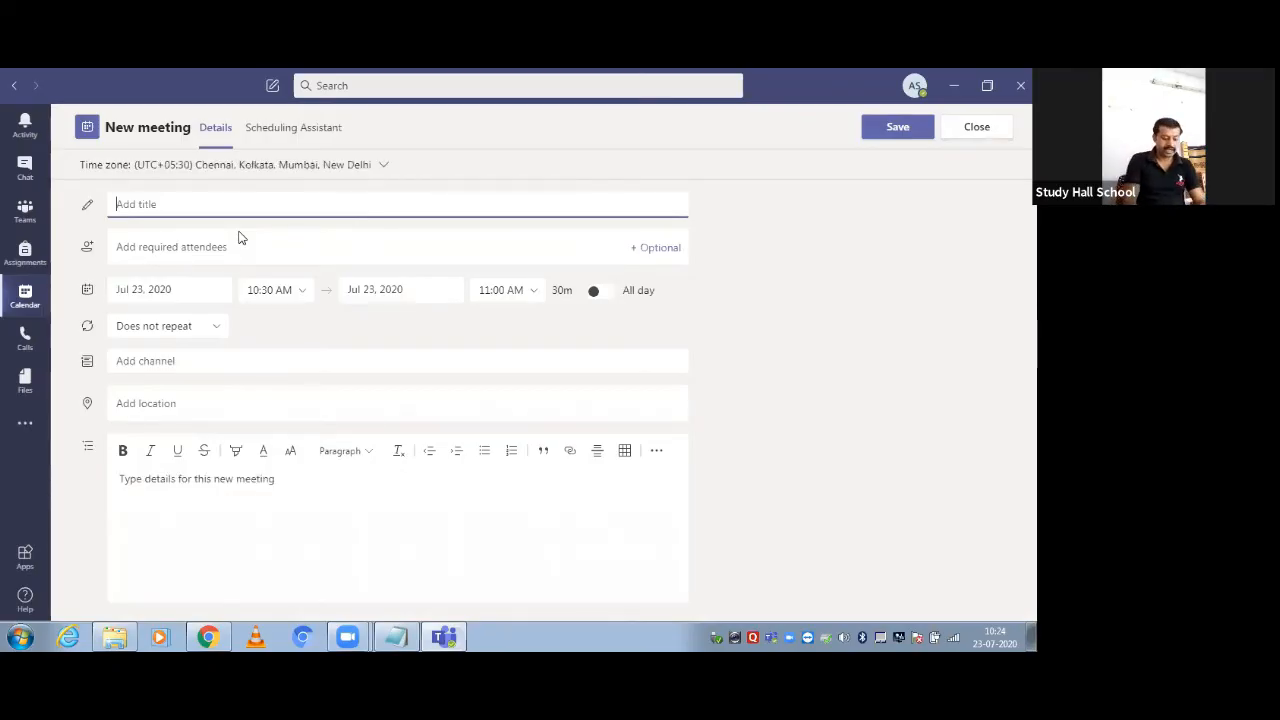
text(Computer)
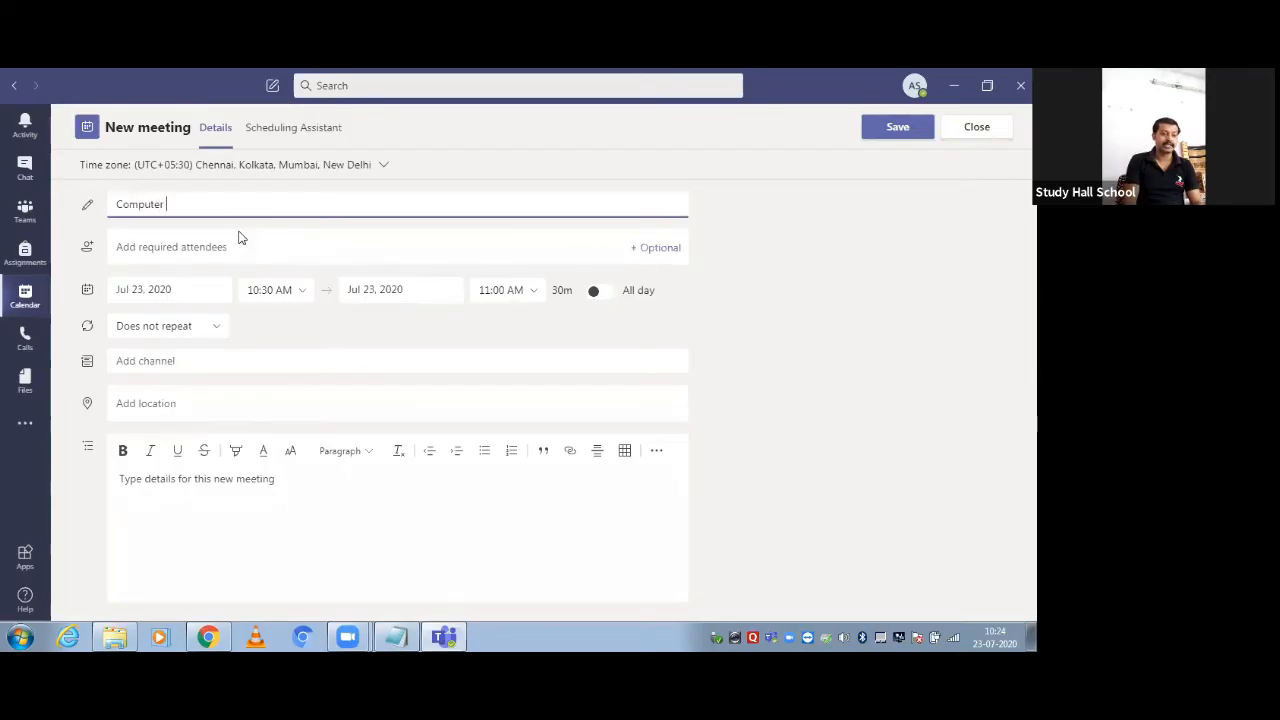
text( Class 12 )
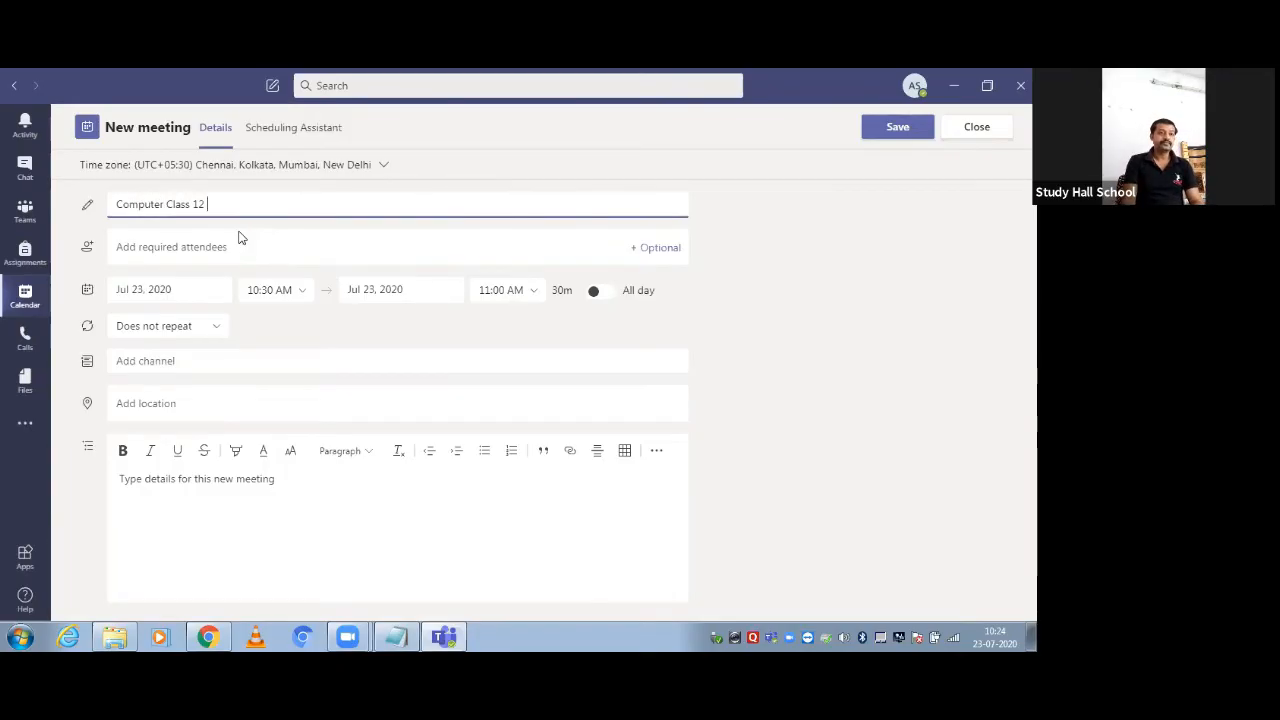
text(A Chspte)
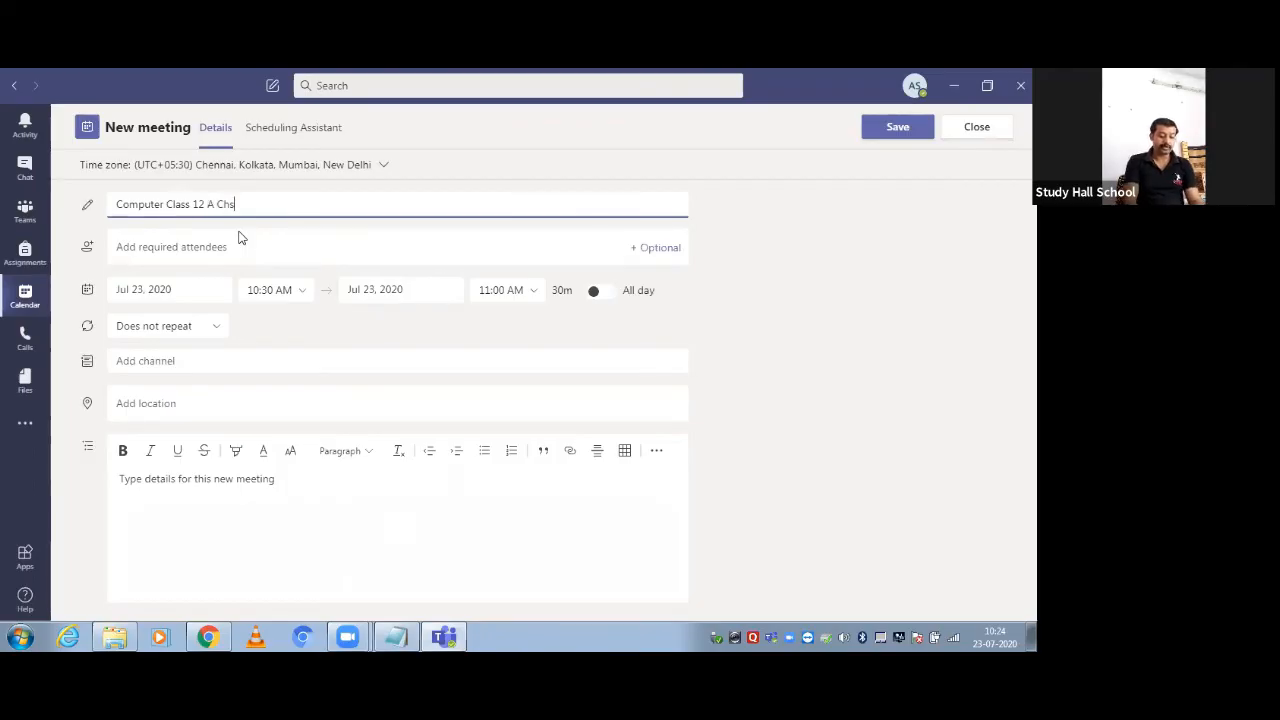
key(BackSpace)
key(BackSpace)
key(BackSpace)
key(BackSpace)
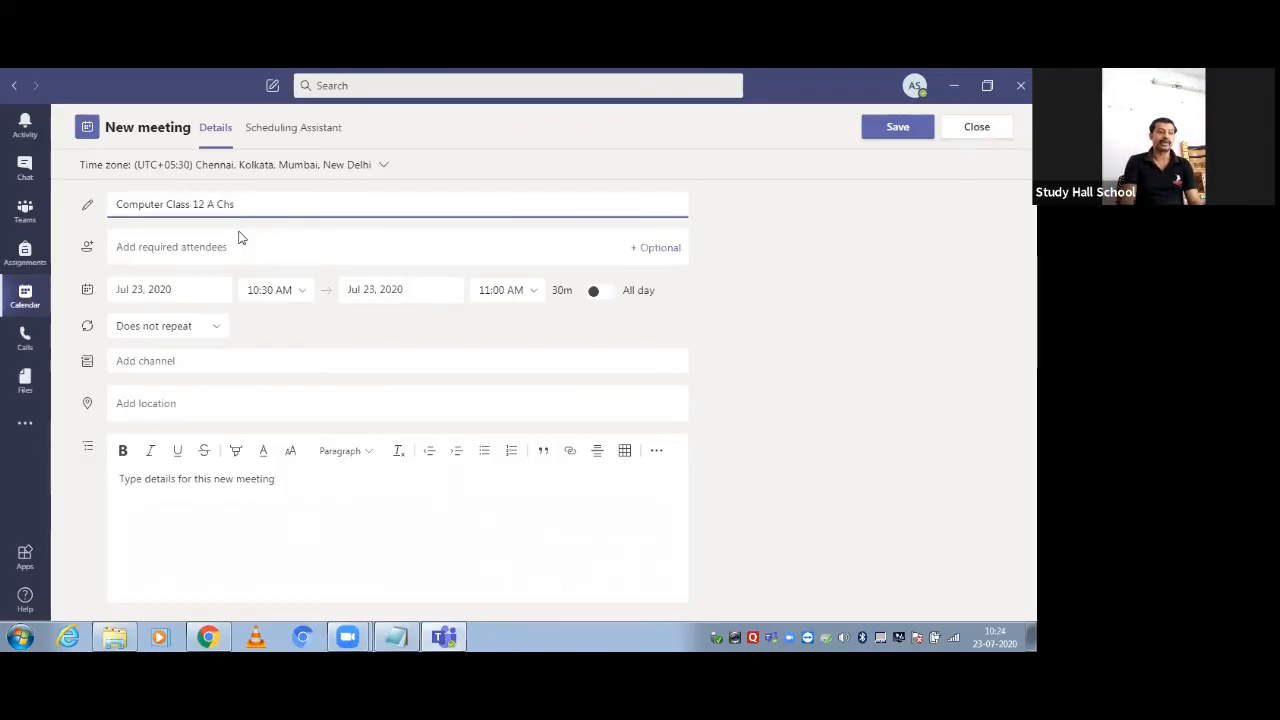
text(apter)
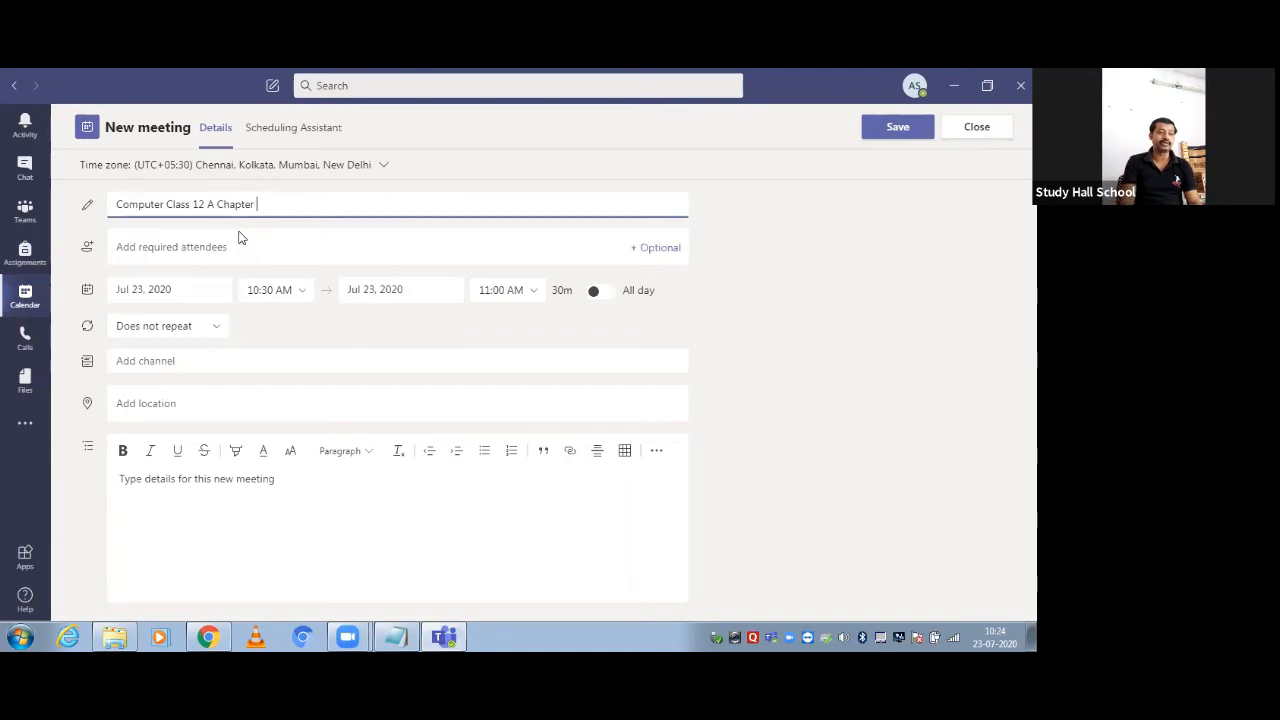
text( 1 Jas)
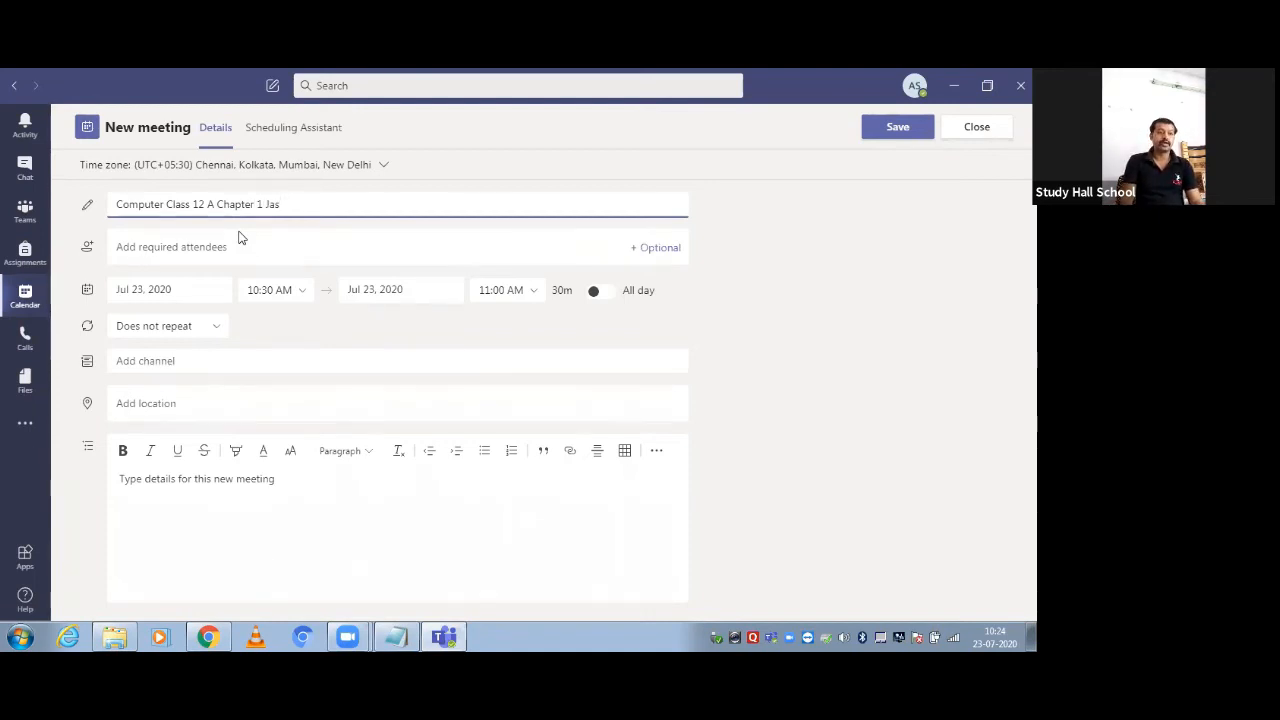
key(Left)
key(Left)
key(Left)
key(Left)
text(.1)
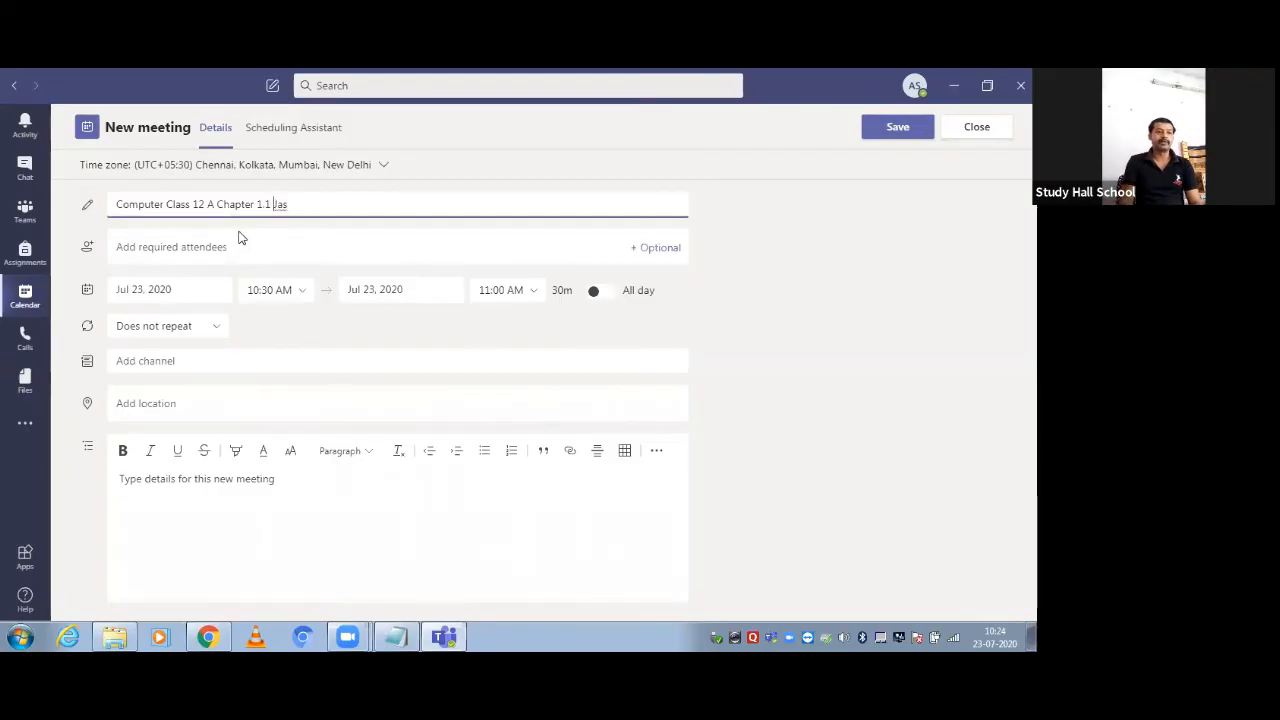
key(Right)
text(J)
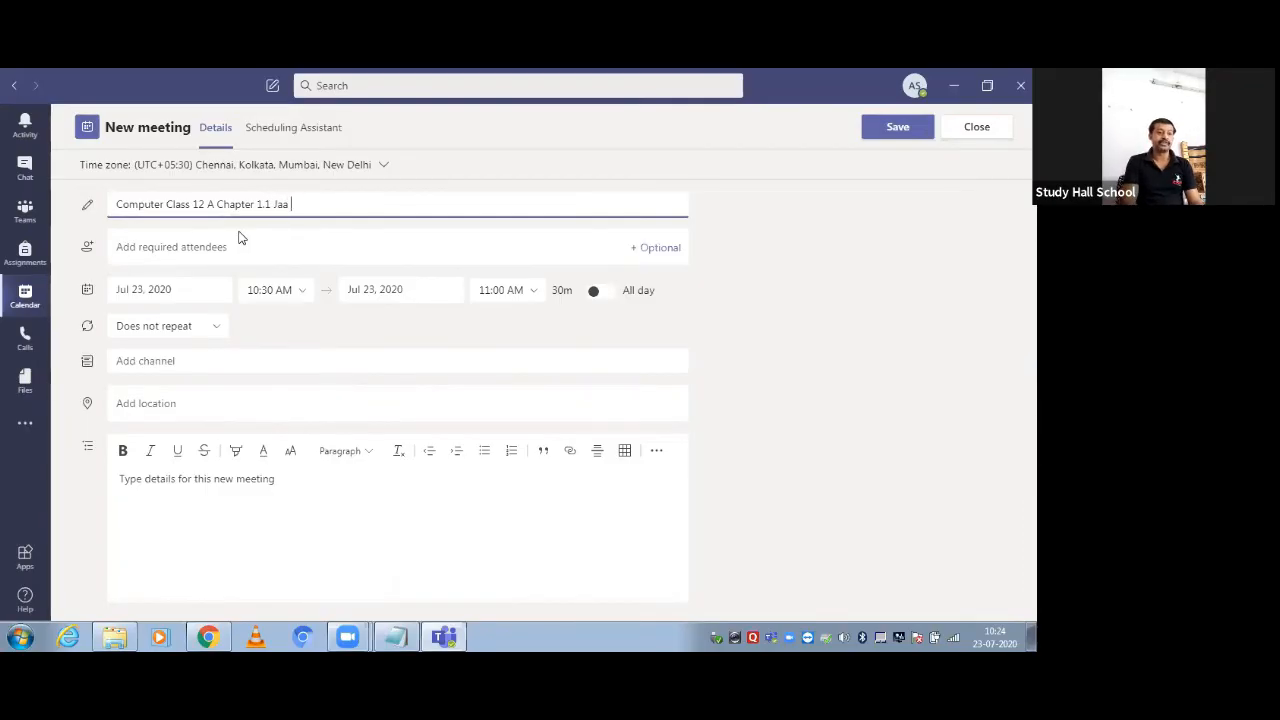
text(ava )
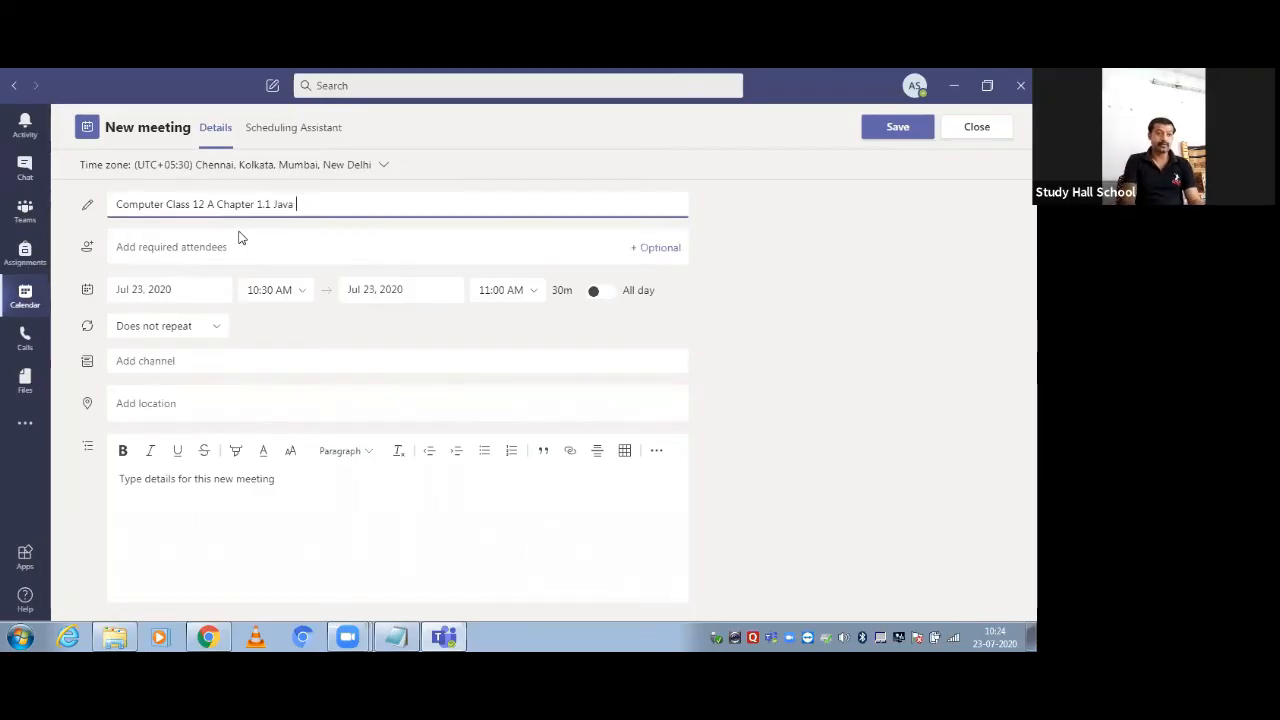
text(Programming)
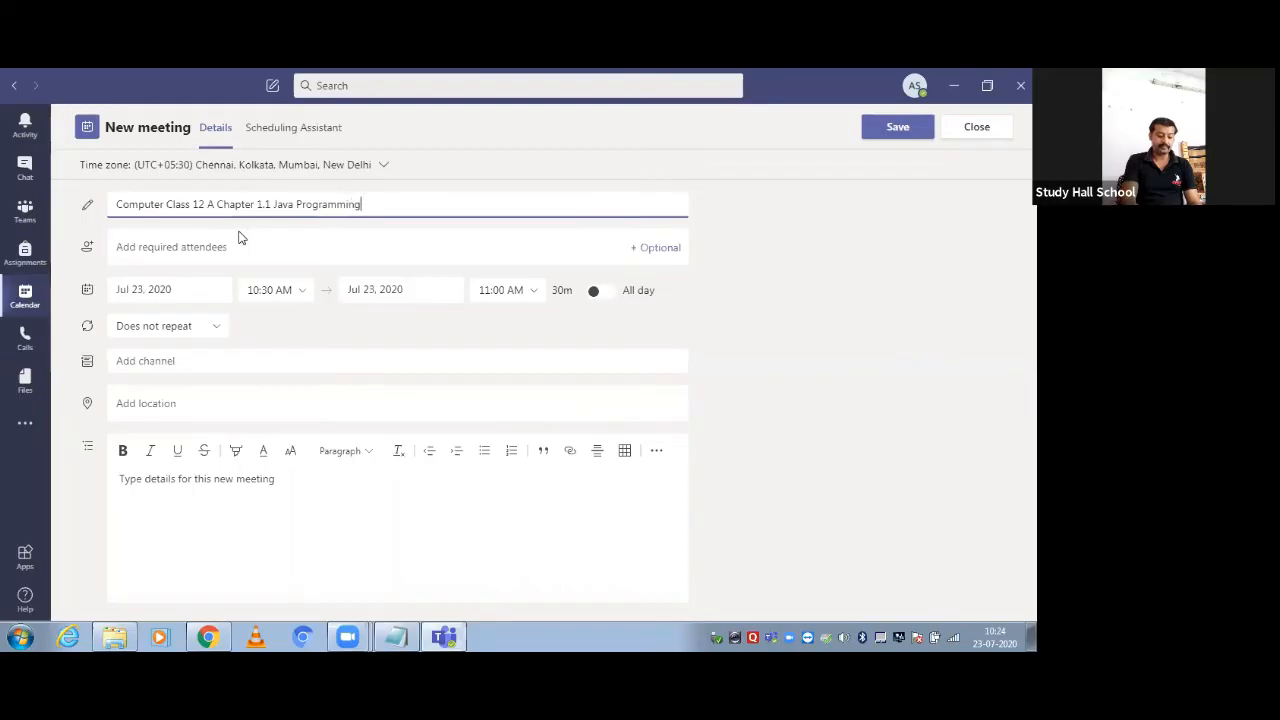
Type a student's name in required attendees, then clear it so none are added
click(190, 246)
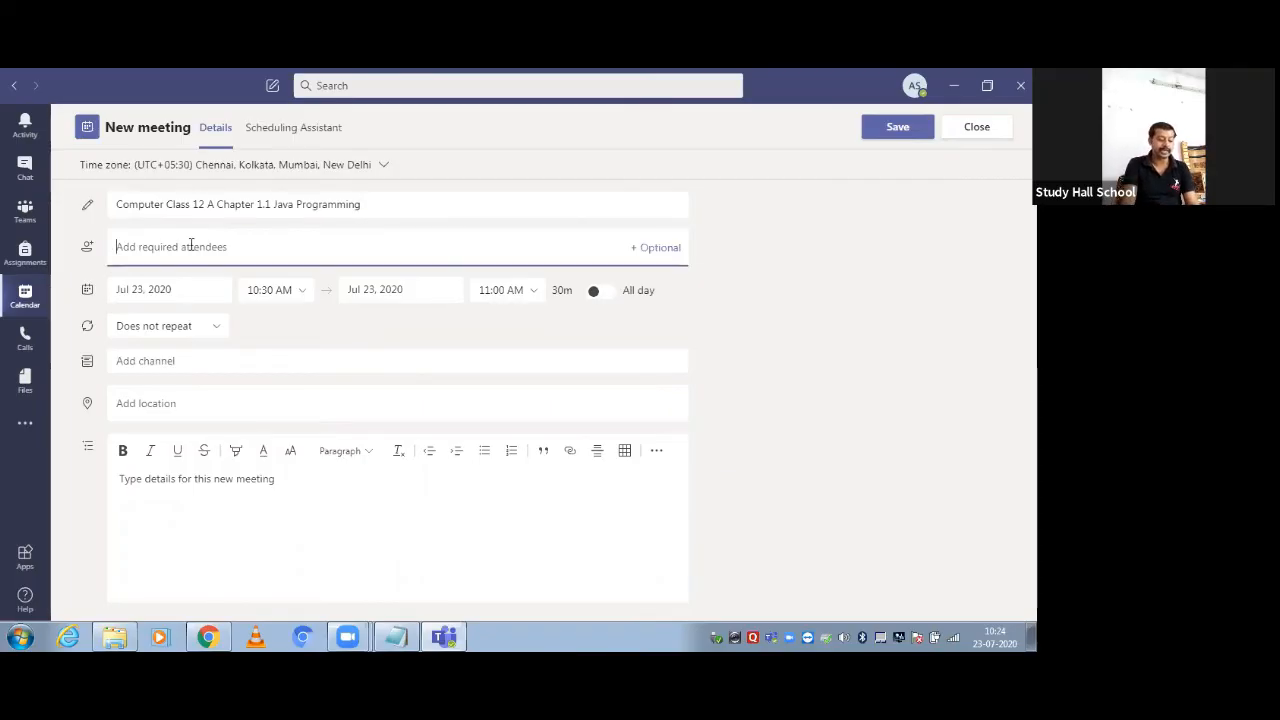
text(anush)
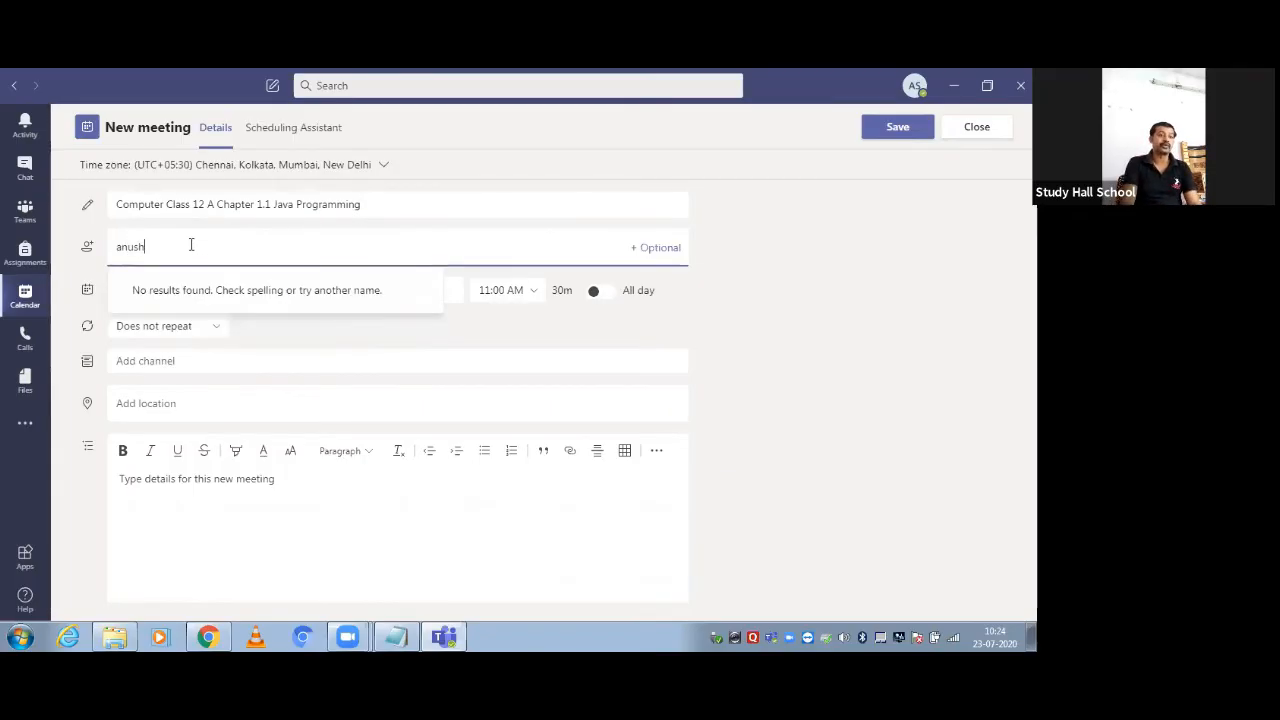
key(BackSpace)
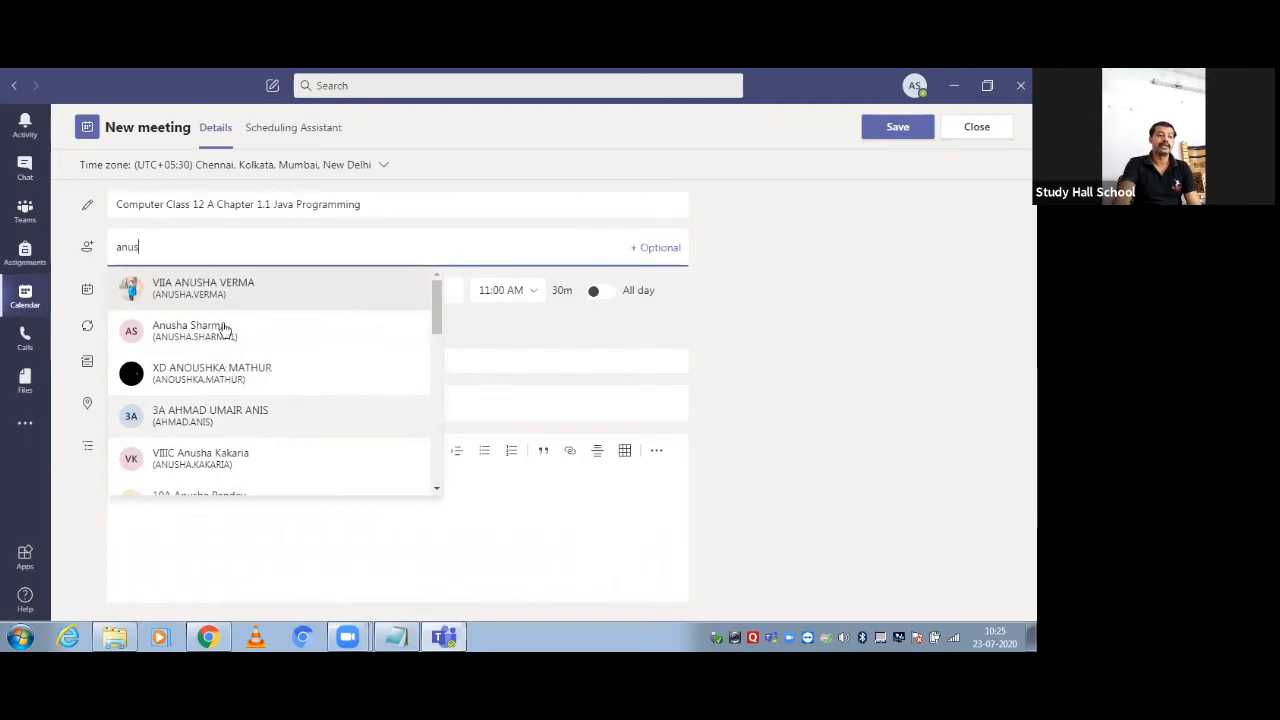
key(BackSpace)
key(BackSpace)
key(BackSpace)
key(BackSpace)
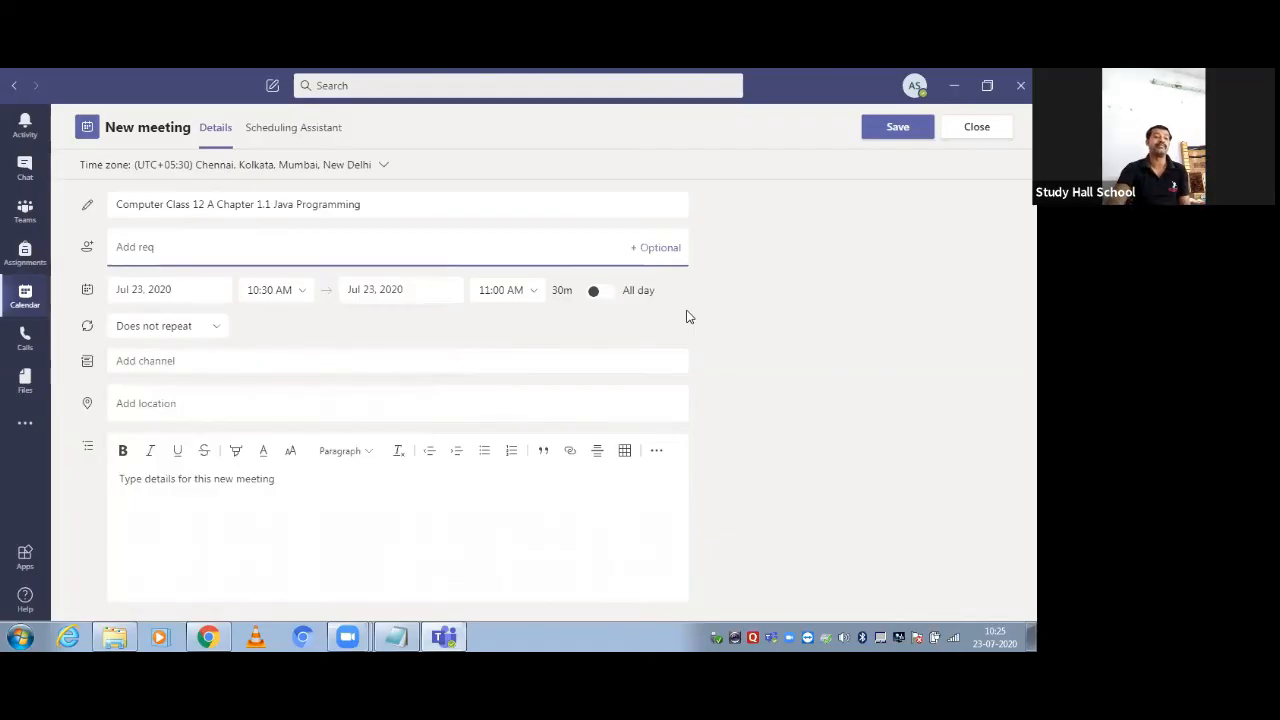
Keep the start date Jul 23, 2020 and change the start time to 11:20 AM
click(622, 319)
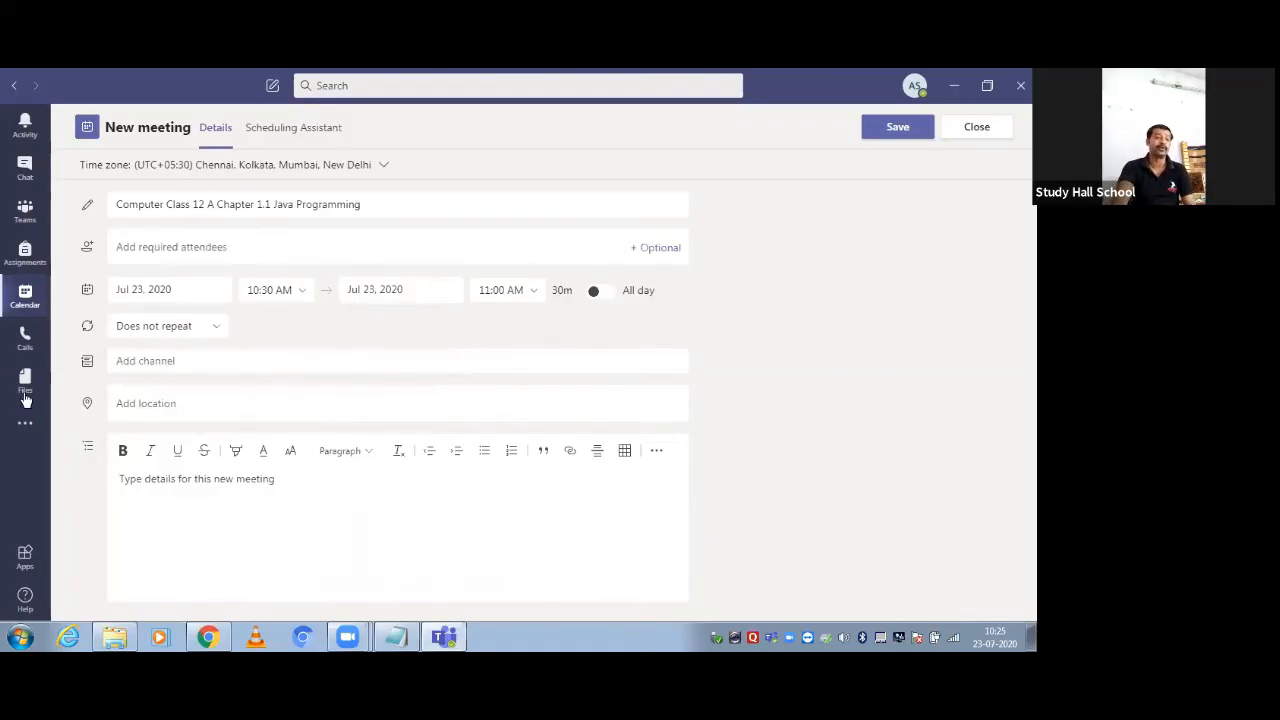
click(173, 291)
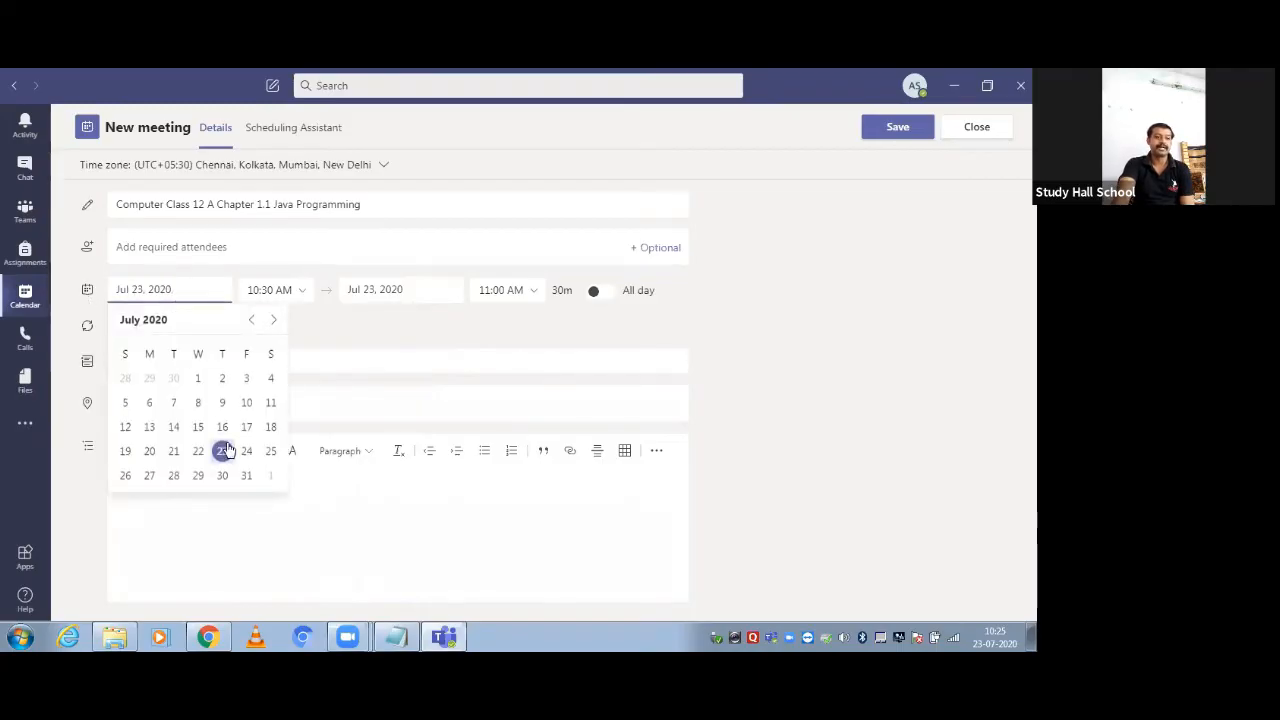
click(221, 452)
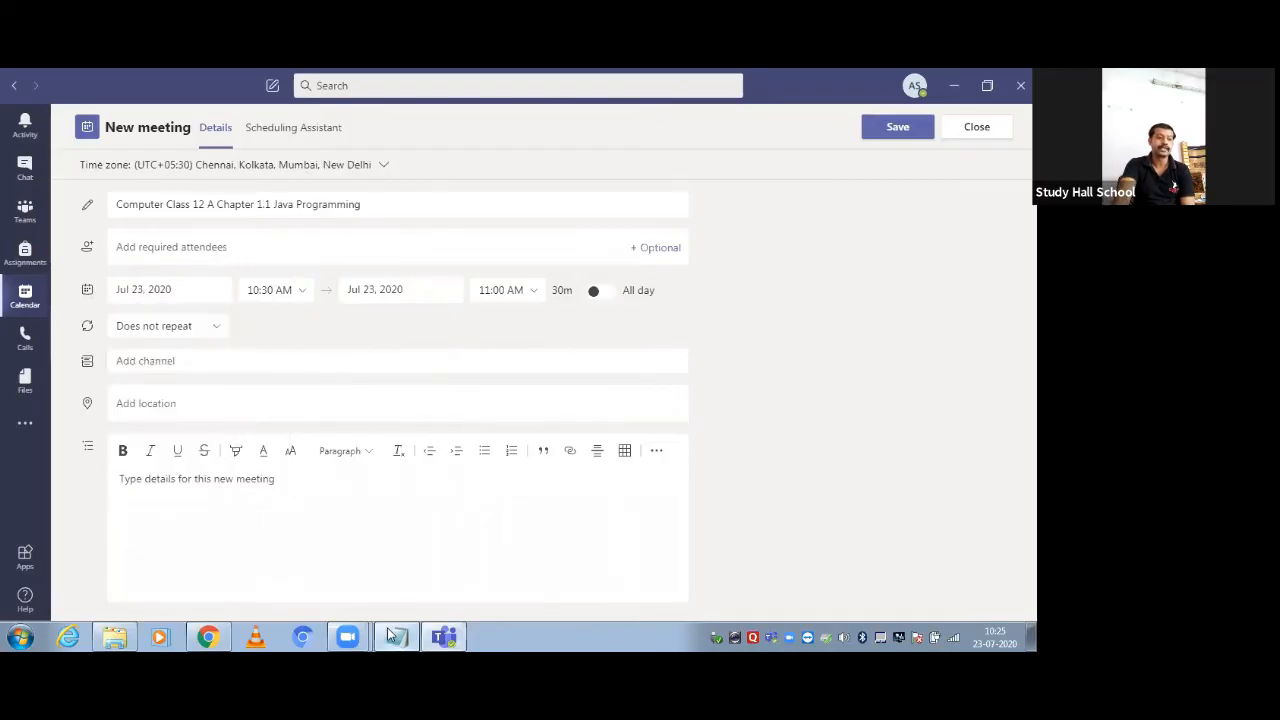
click(388, 636)
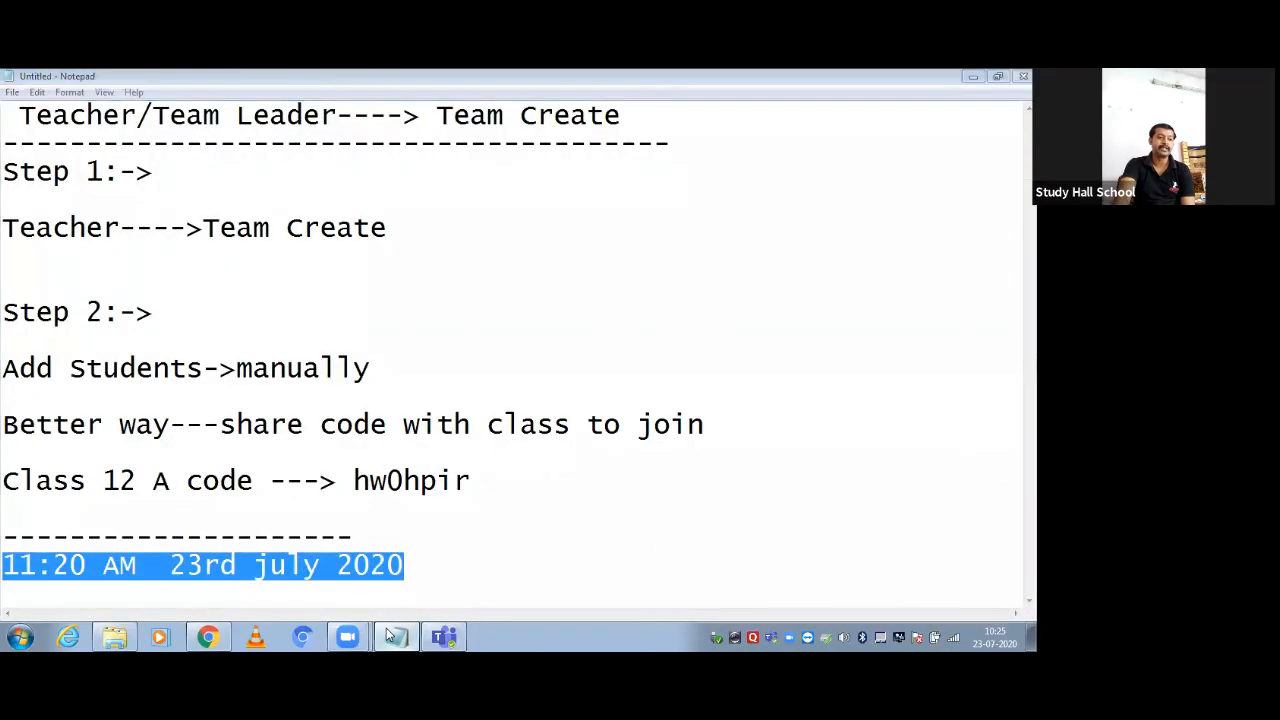
click(388, 636)
click(264, 289)
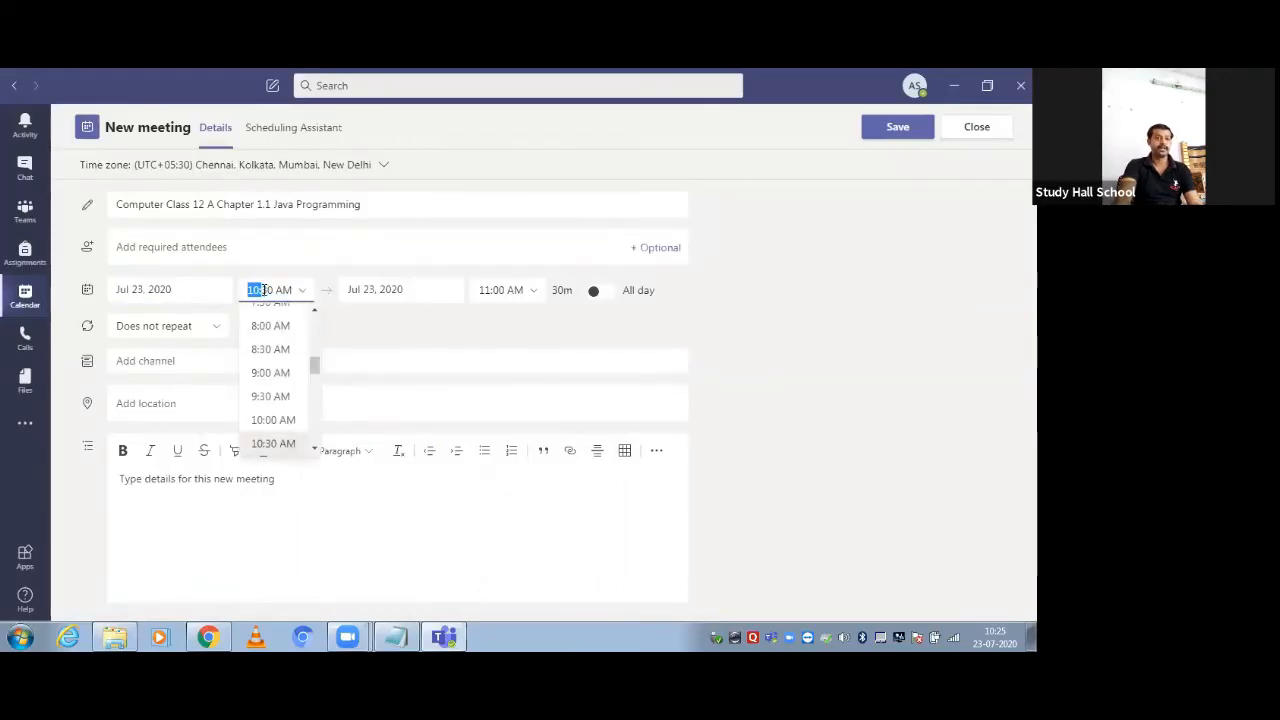
click(264, 289)
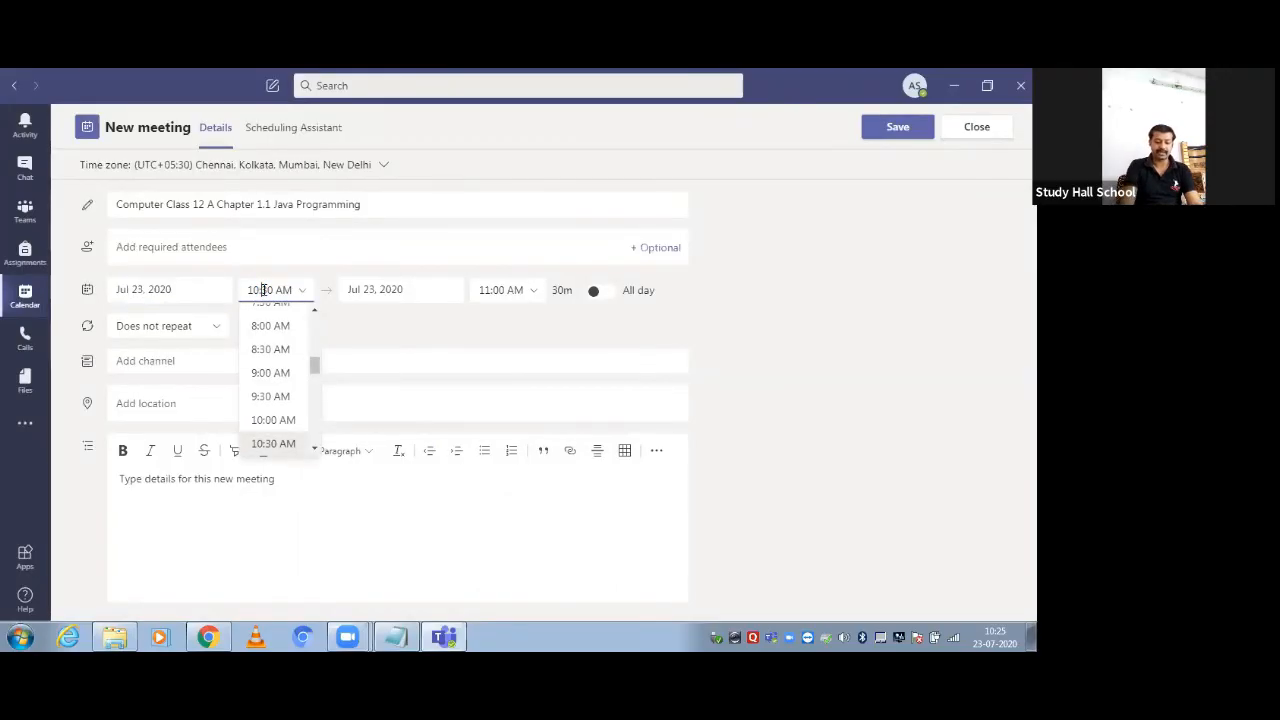
key(BackSpace)
text(1)
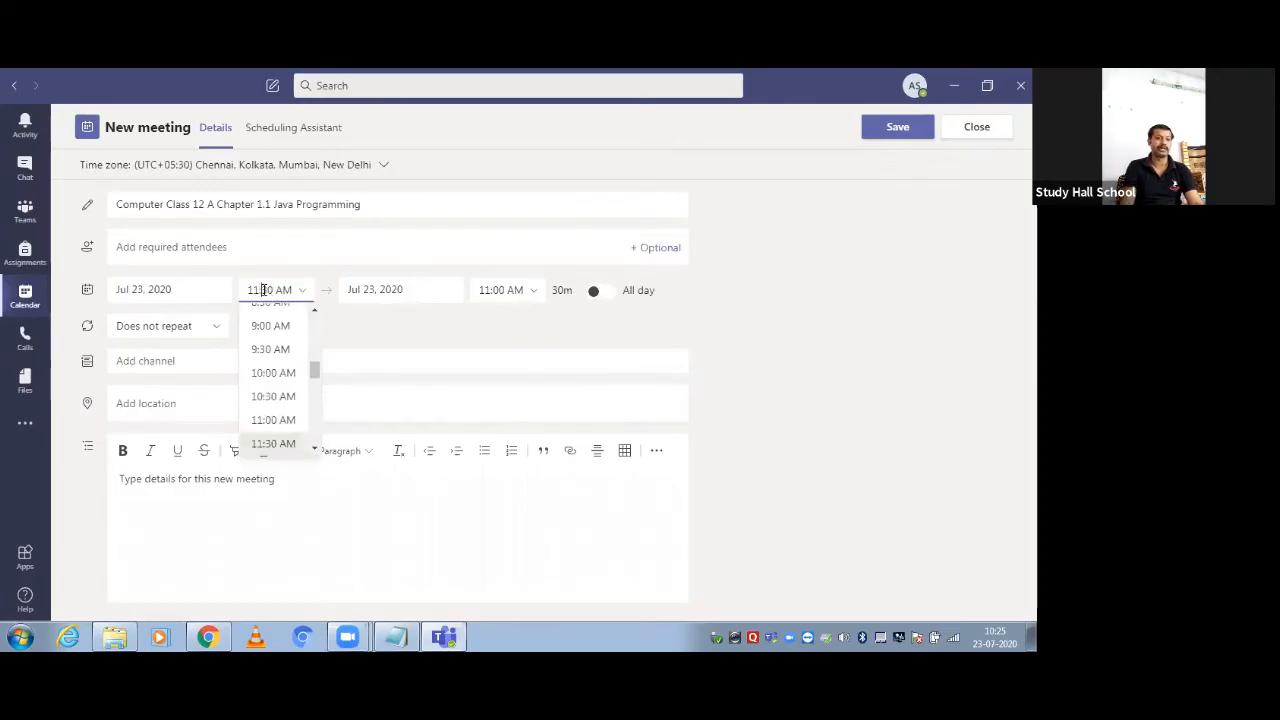
key(BackSpace)
text(2)
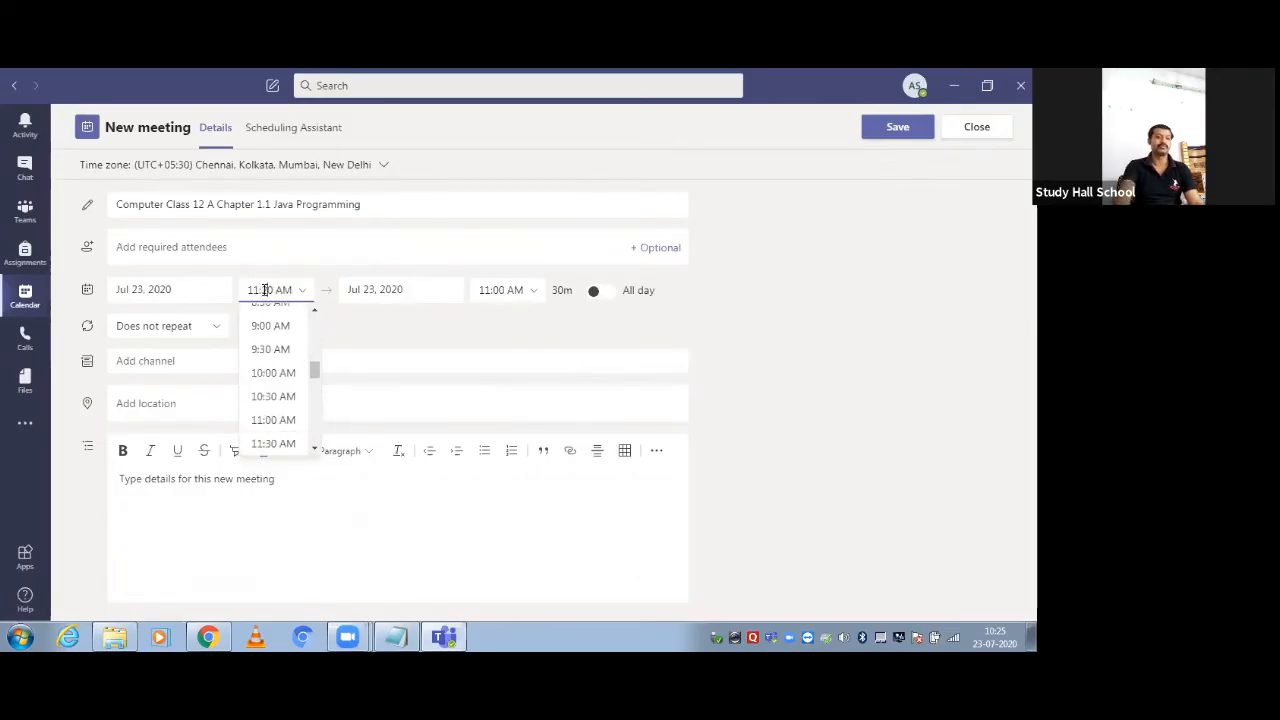
click(475, 318)
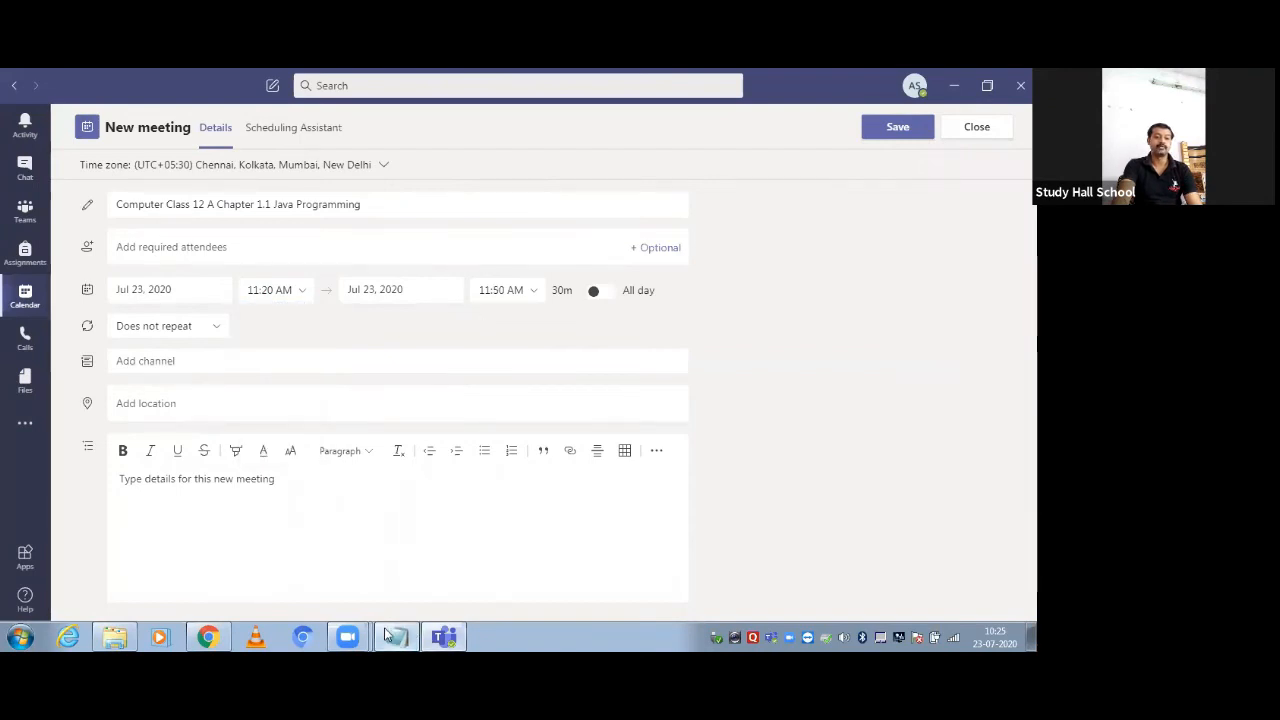
Set the end time to 11:55 AM, giving a 35-minute meeting
click(388, 635)
click(388, 635)
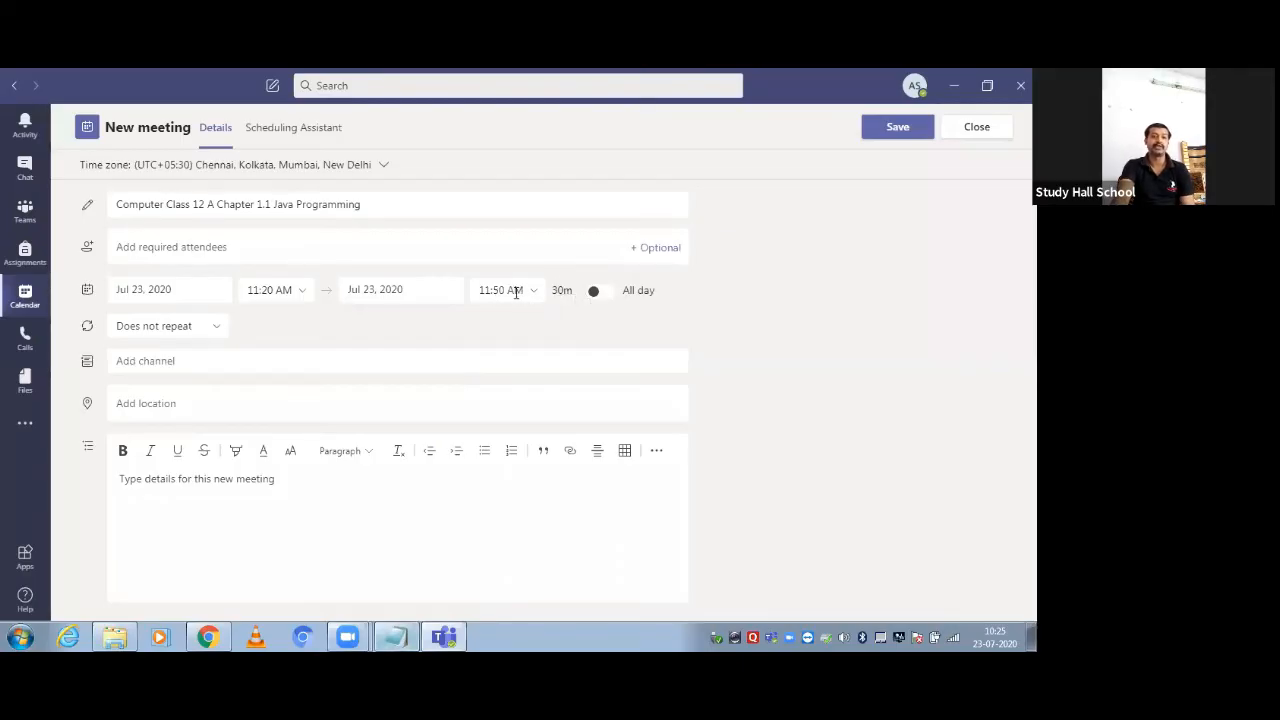
click(502, 291)
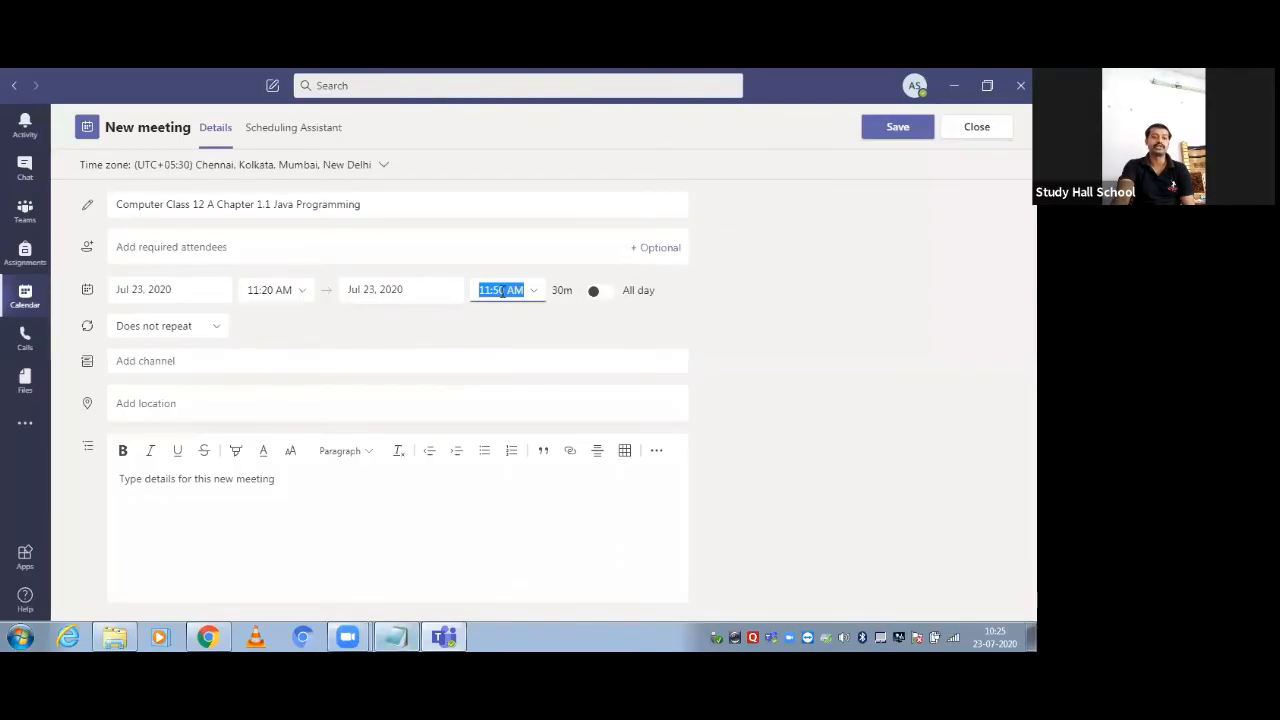
click(502, 291)
click(506, 290)
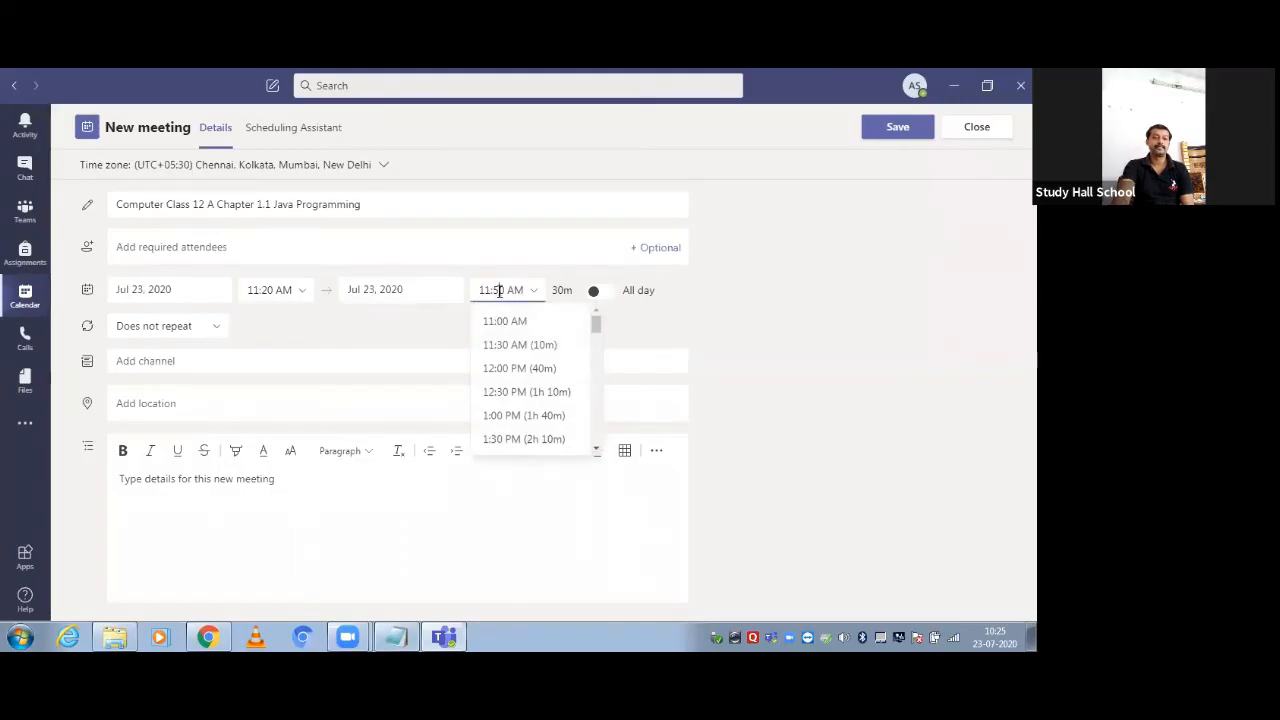
key(BackSpace)
text(5)
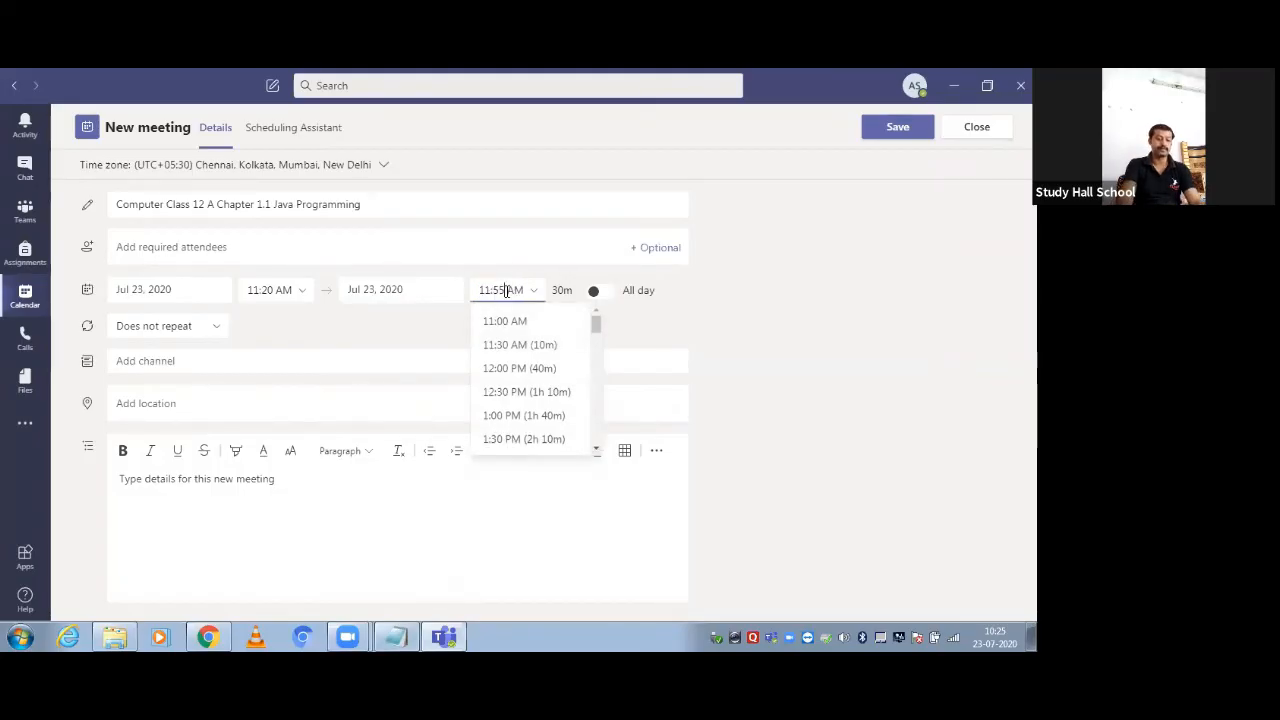
click(423, 338)
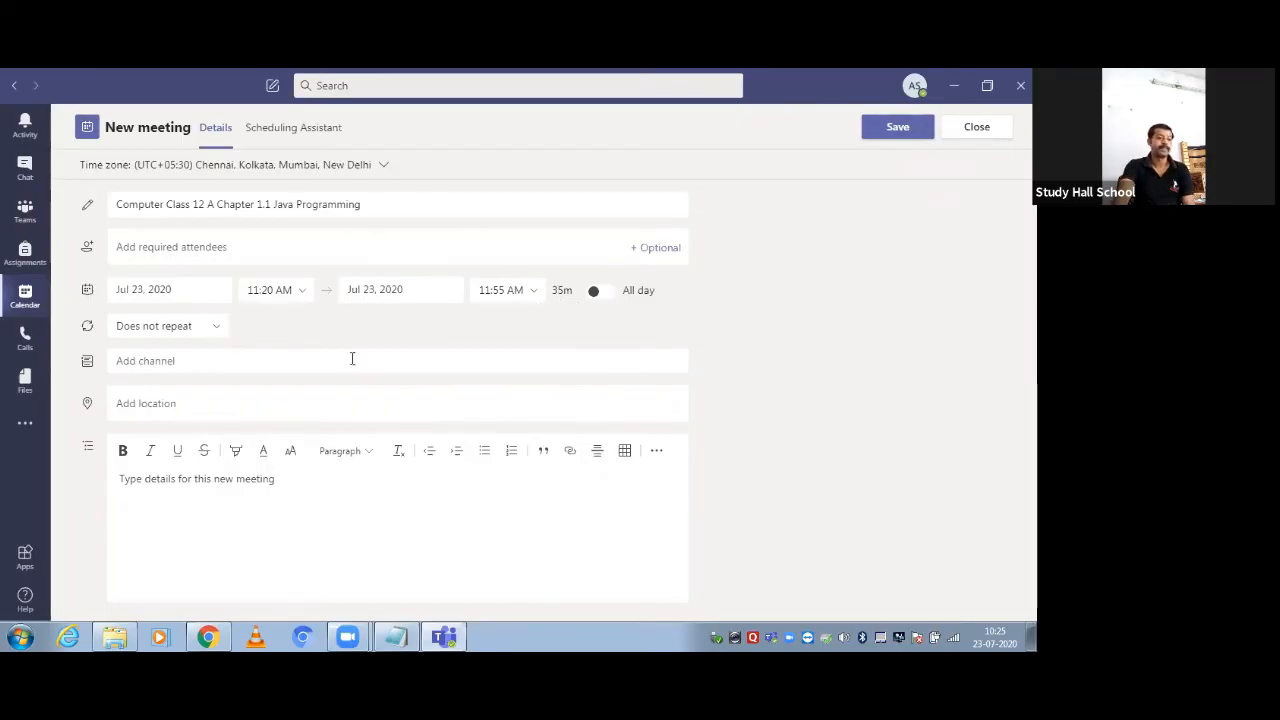
Leave the meeting non-repeating and assign it to the Demo Class 12 A team's General channel
click(213, 333)
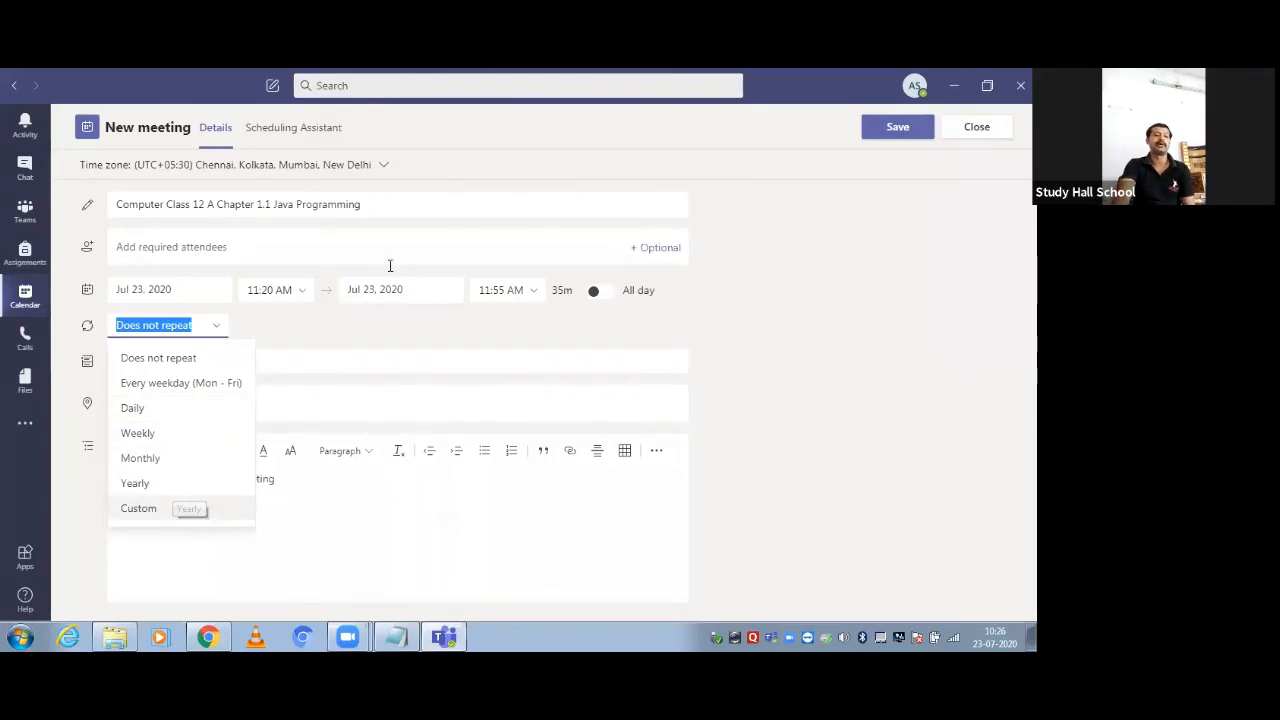
click(367, 327)
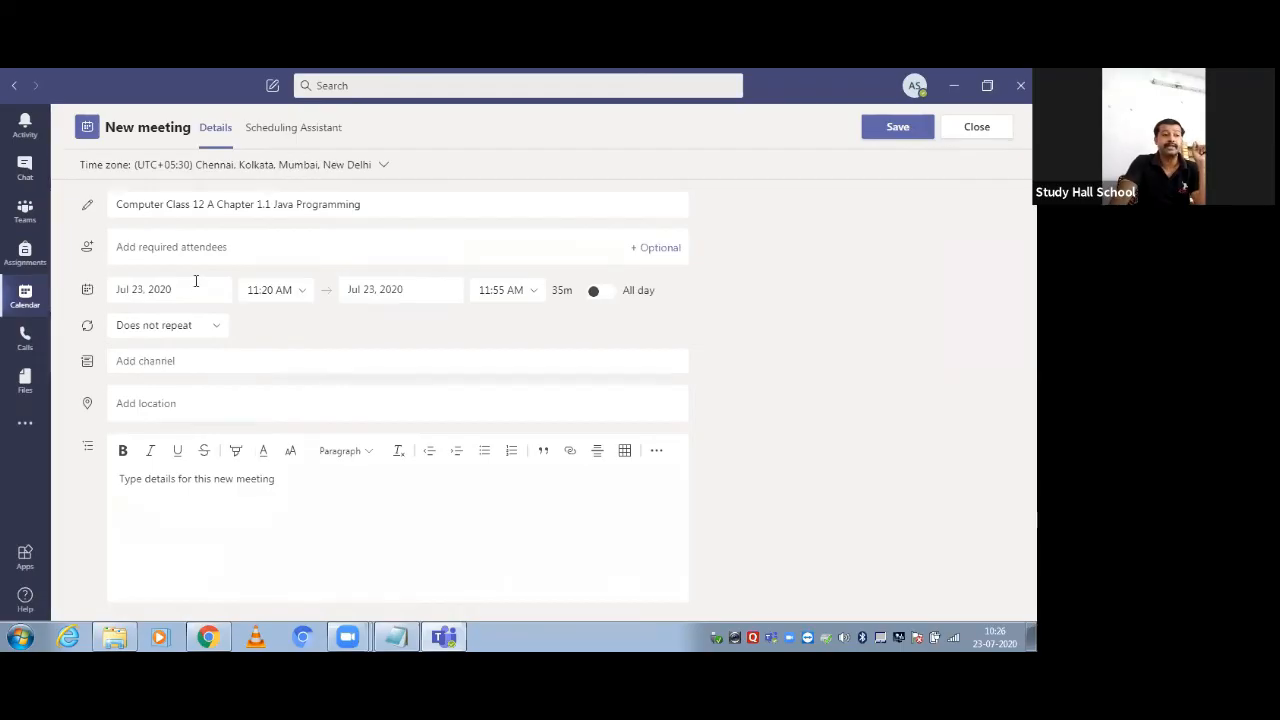
click(160, 360)
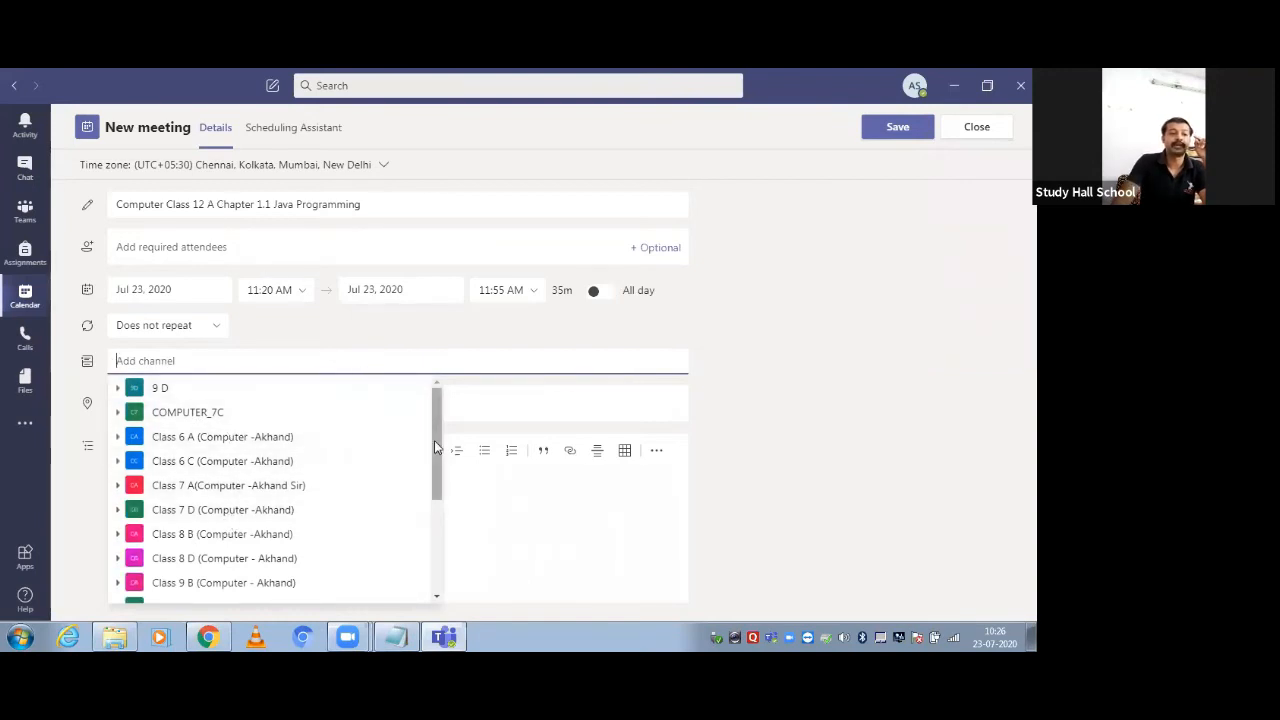
drag(434, 440, 449, 562)
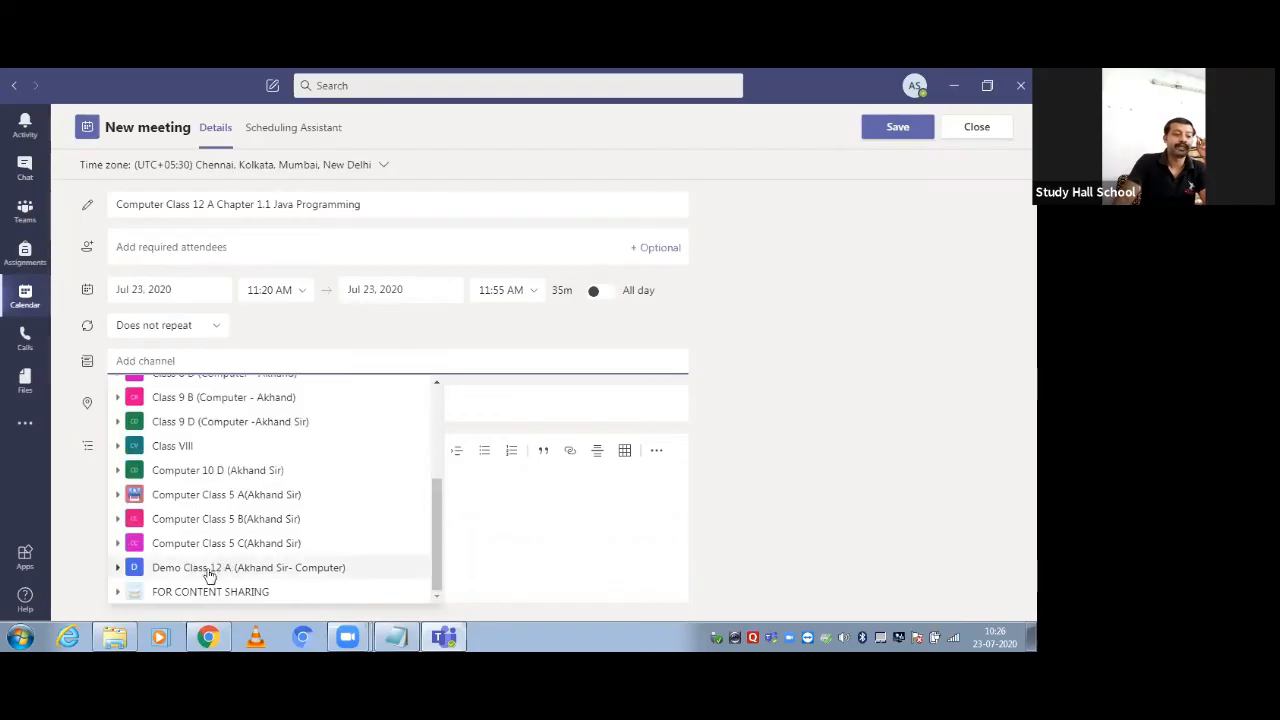
click(152, 569)
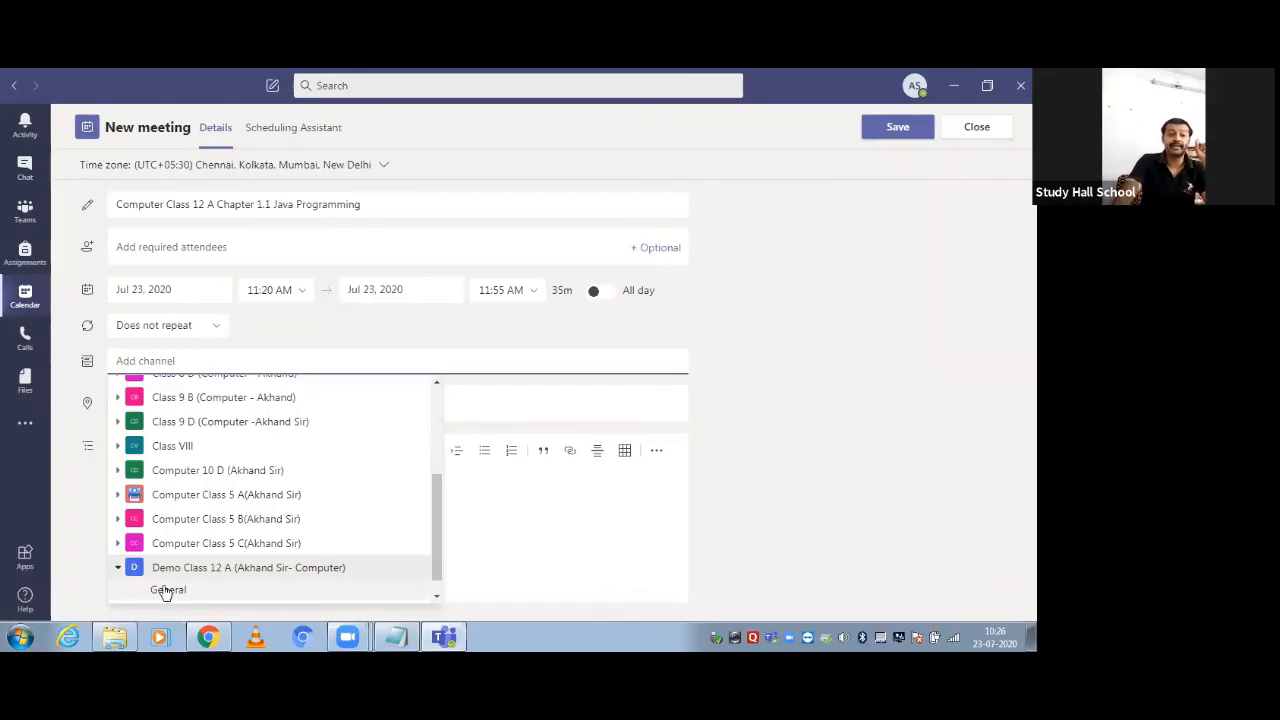
click(166, 590)
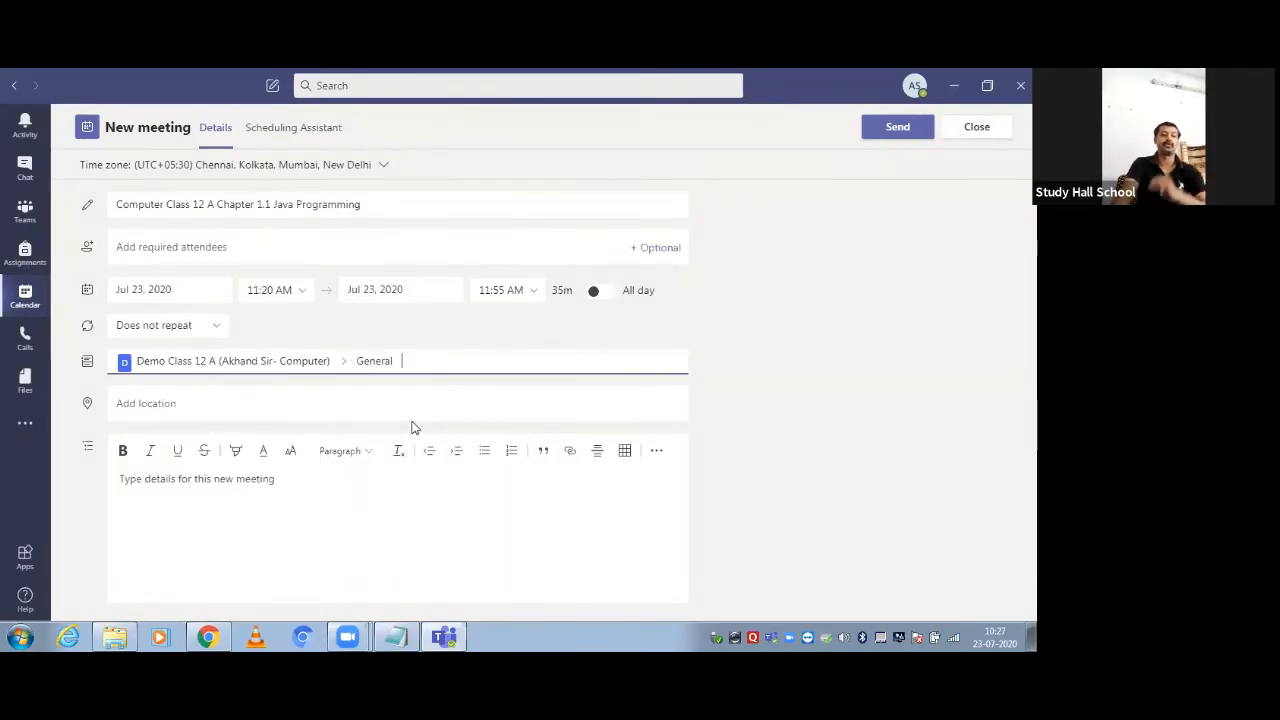
Enter the description 'This is our first class of java be on time' and send the meeting
click(220, 408)
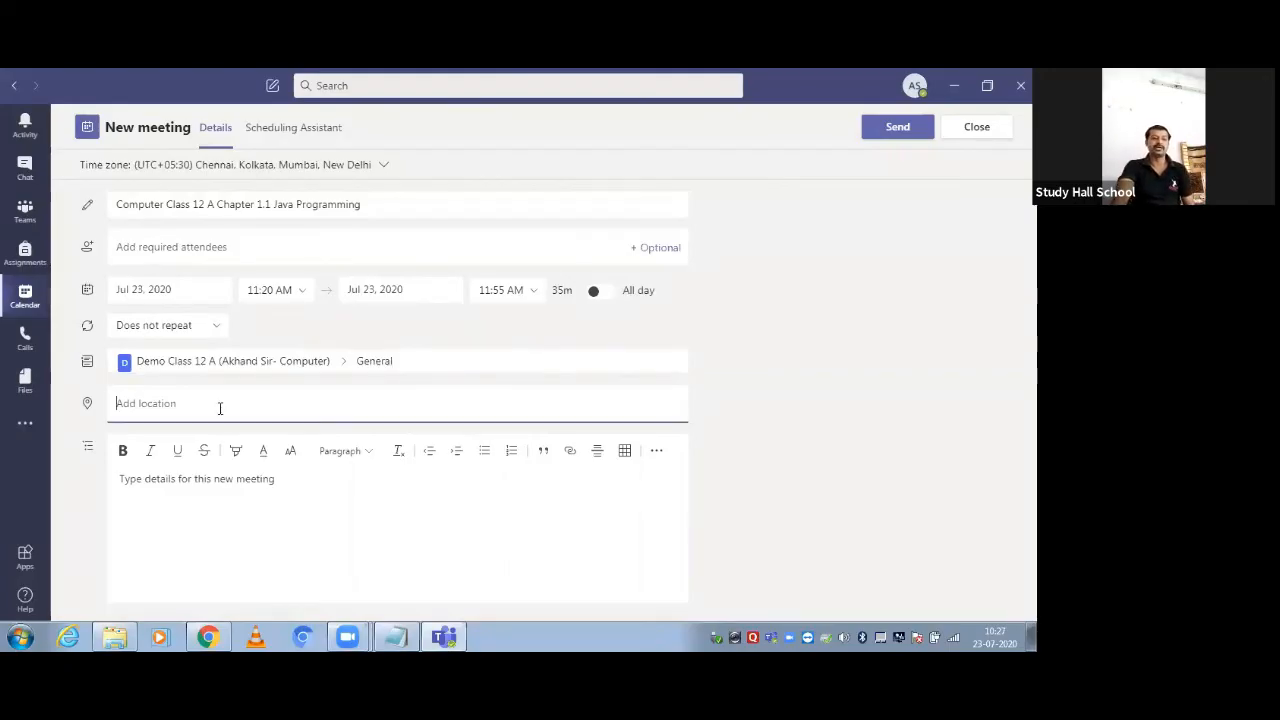
click(280, 478)
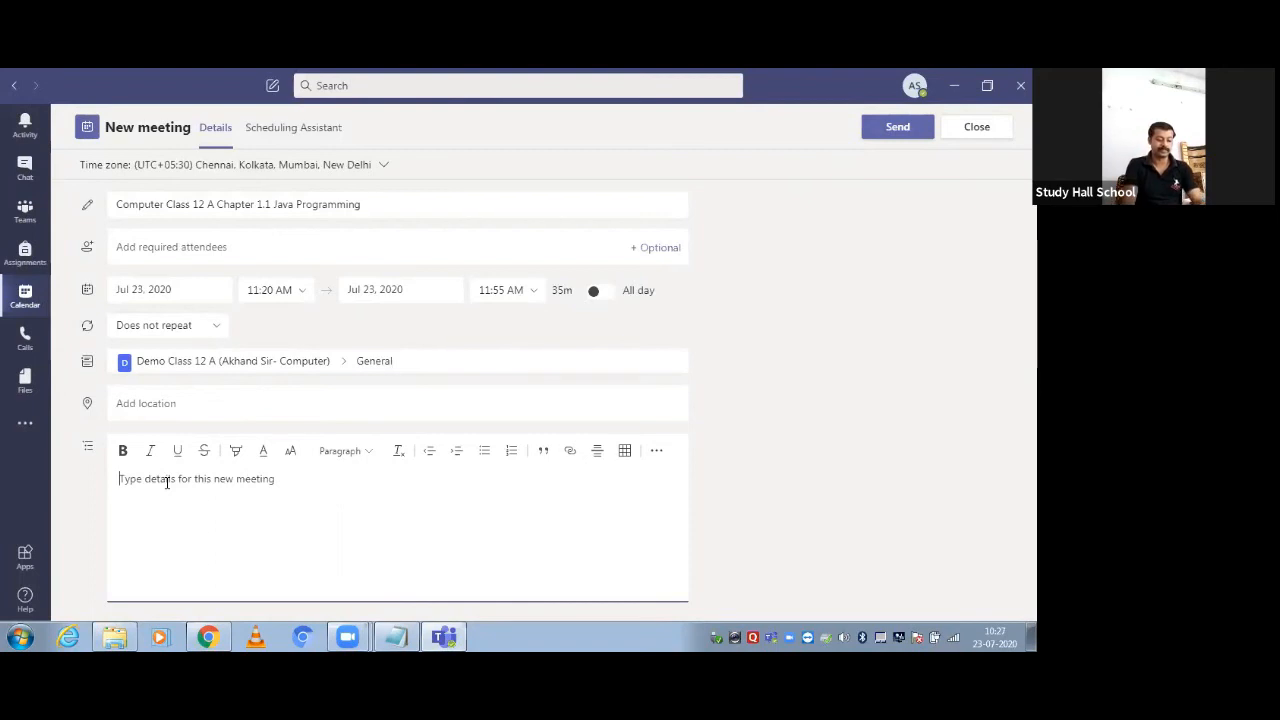
text(This i)
text(s c)
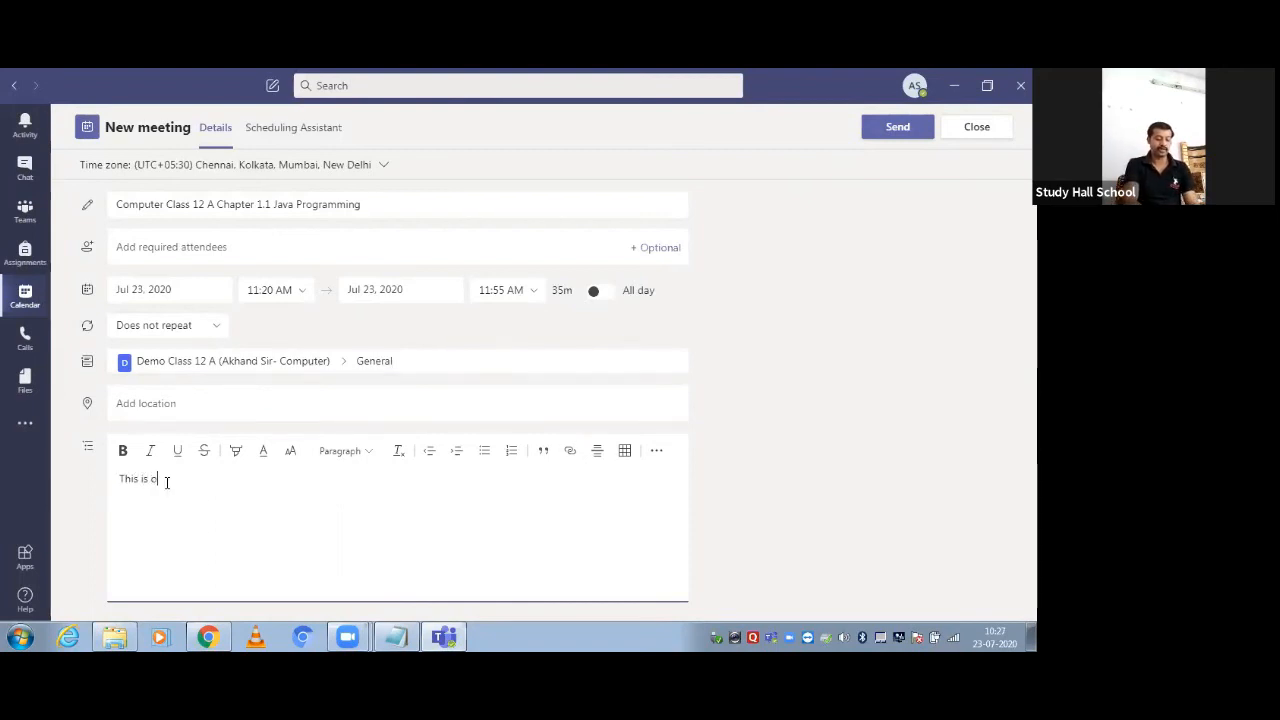
text(ur first class of java be)
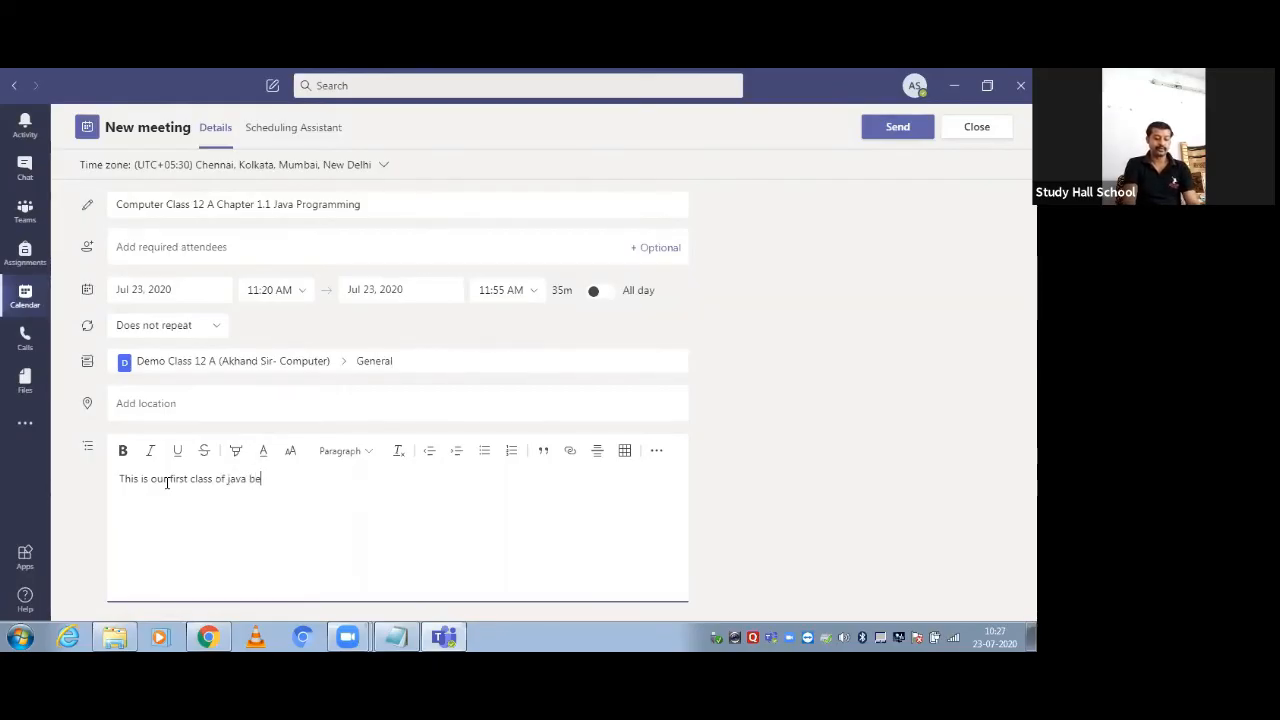
text( on time)
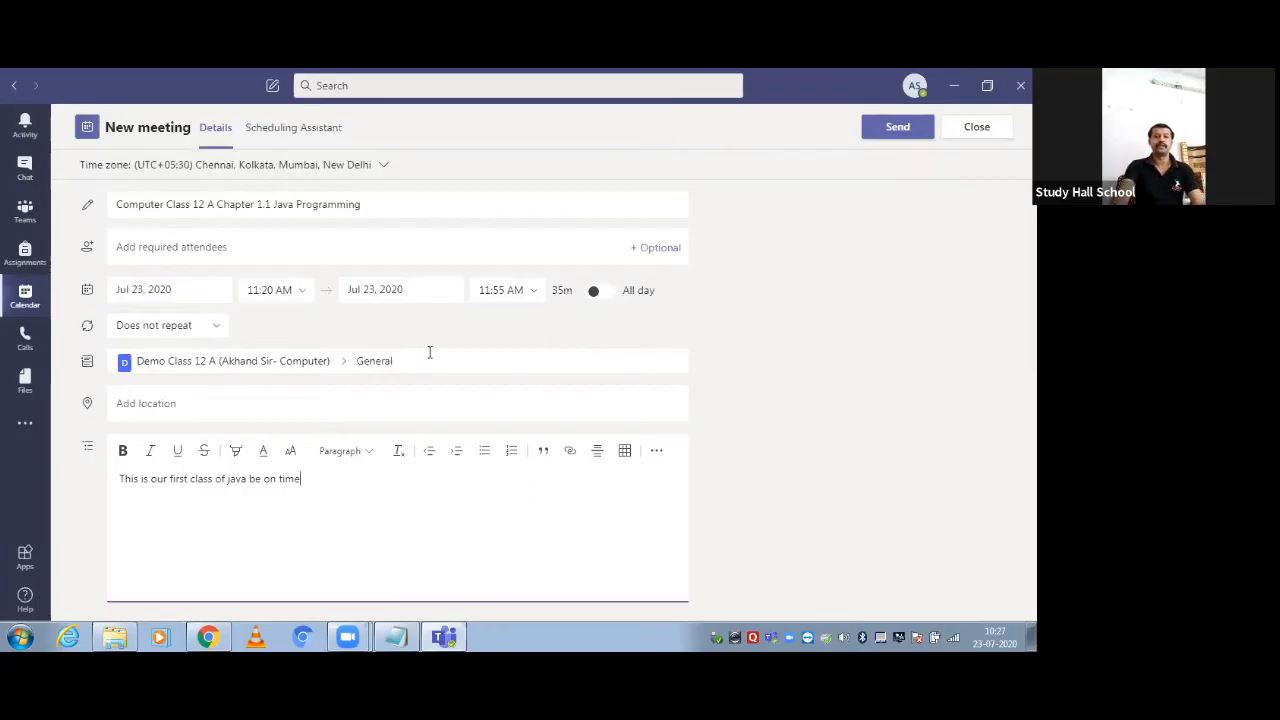
click(877, 135)
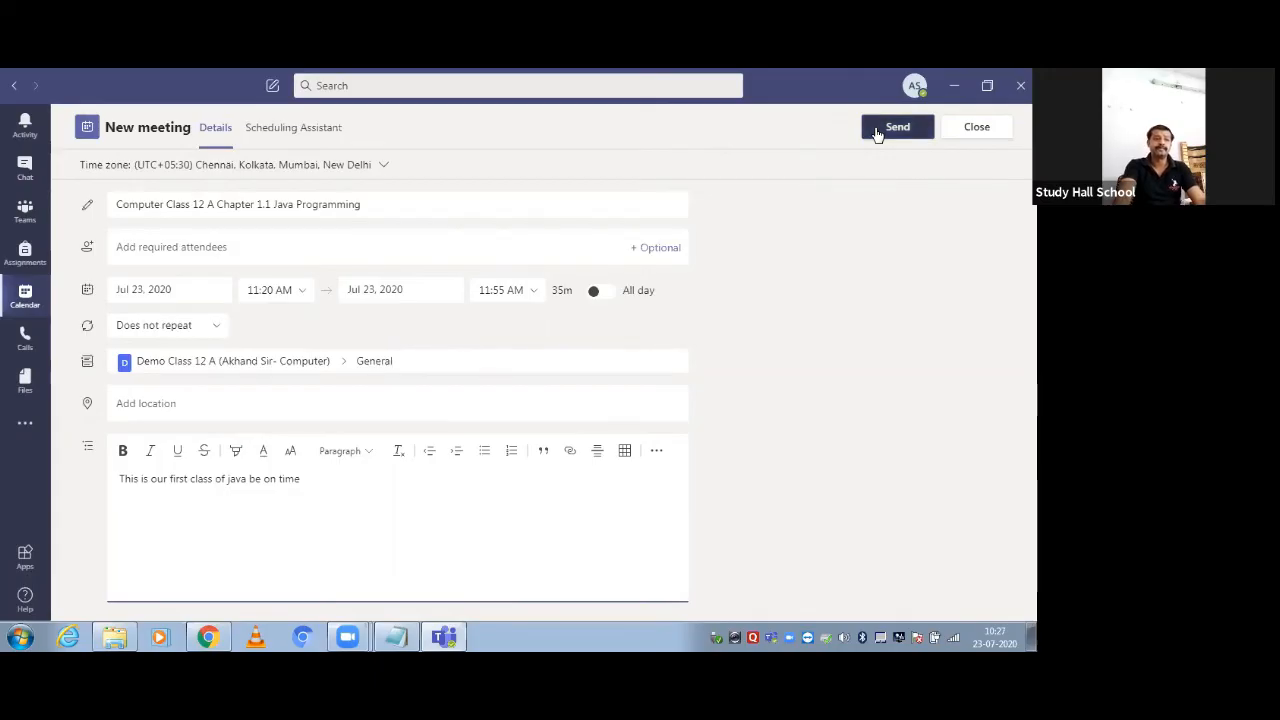
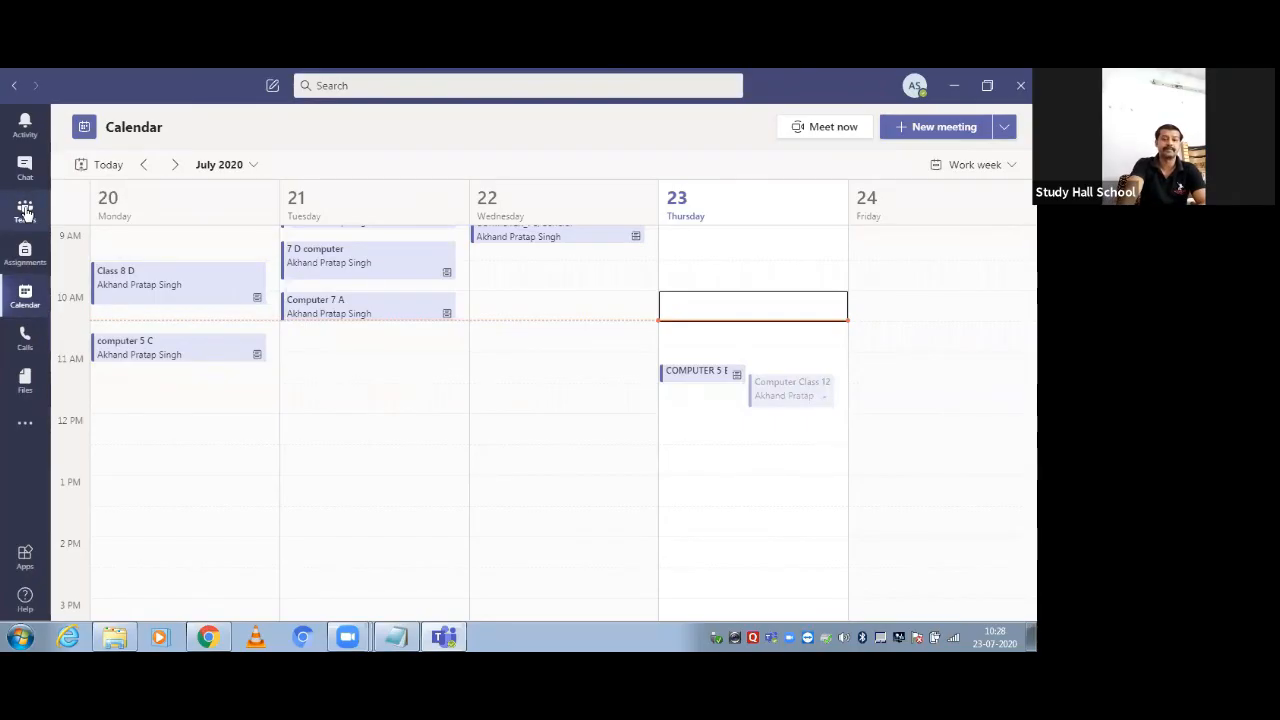
Visit the Demo Class 12 A team, then return to the grid of all teams
click(25, 212)
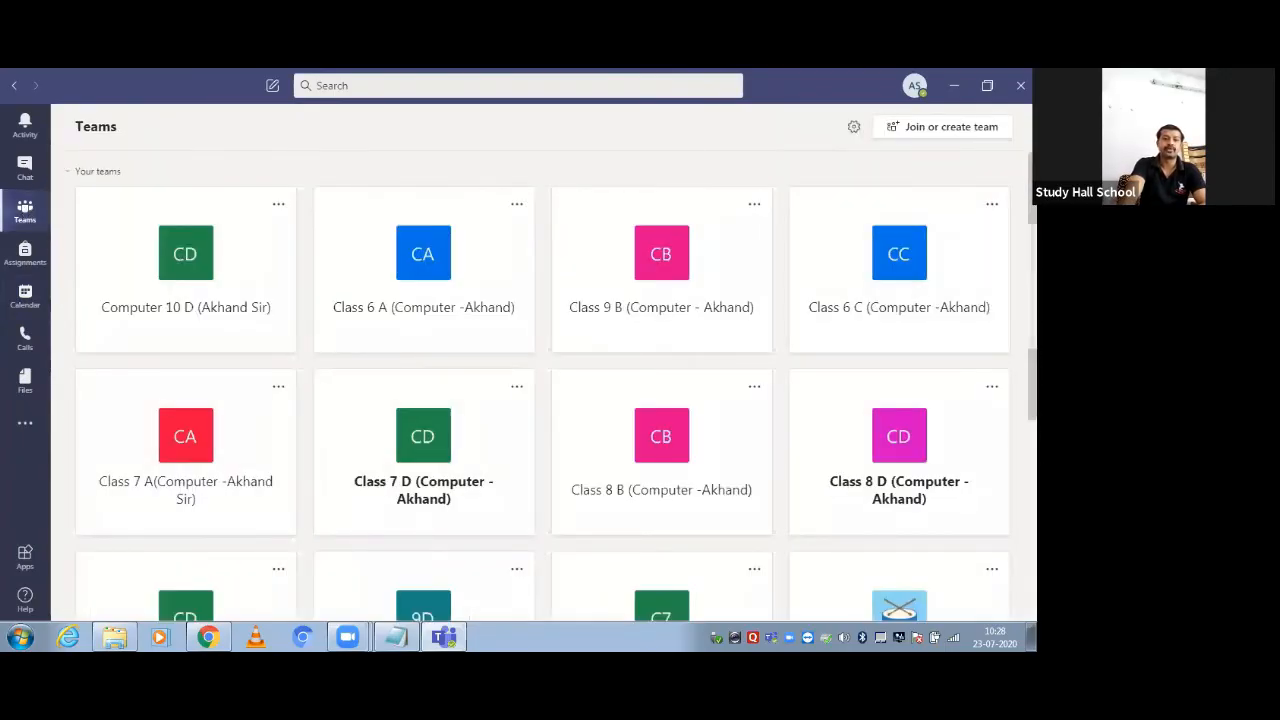
scroll(540, 390, down, 3)
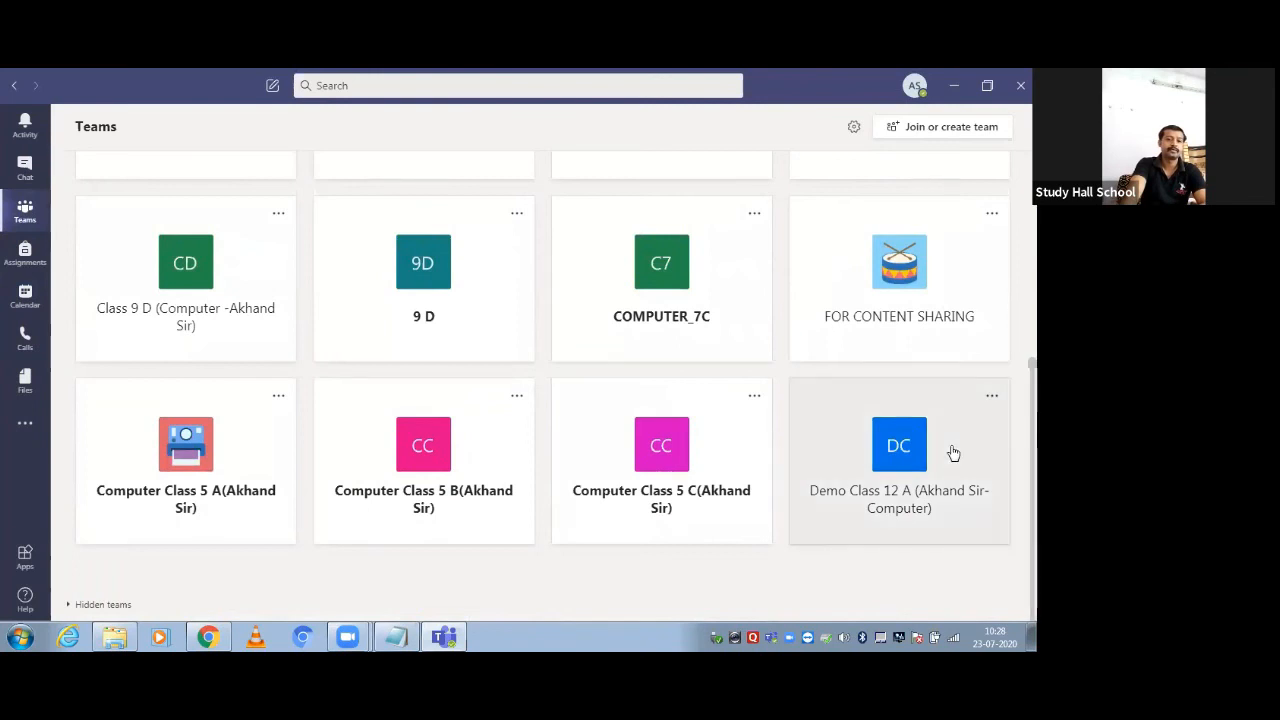
click(850, 443)
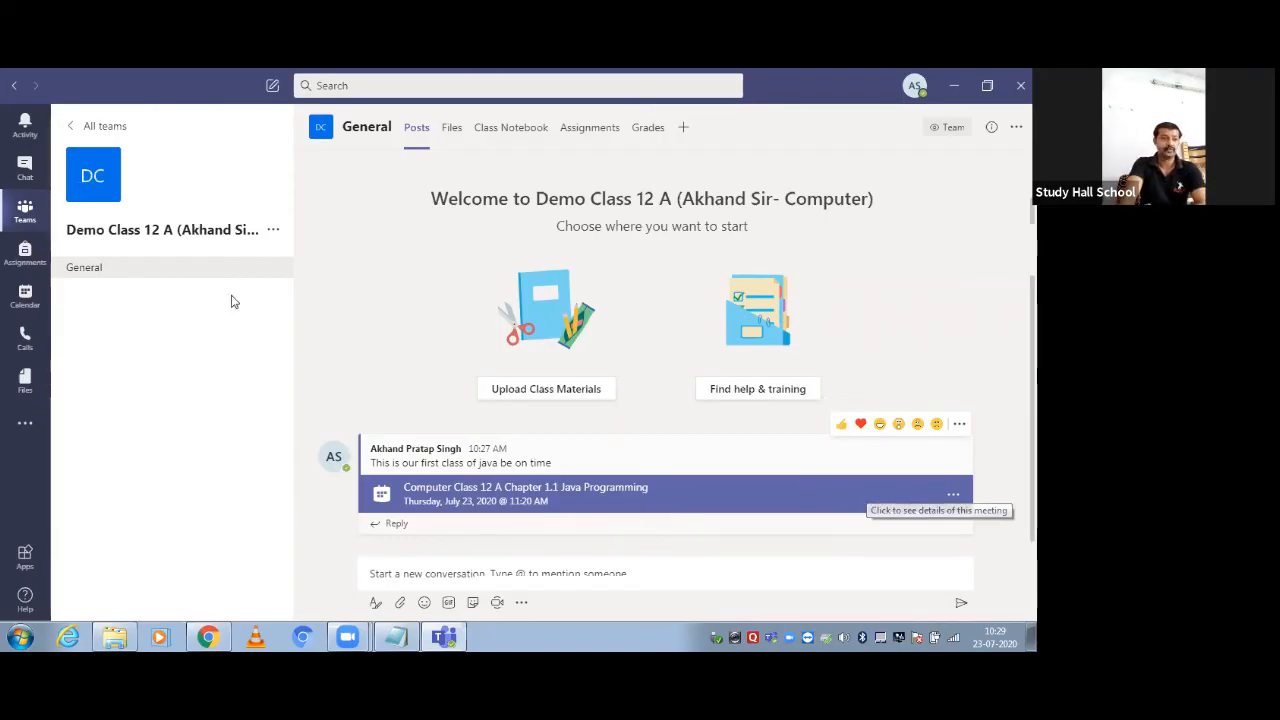
click(70, 130)
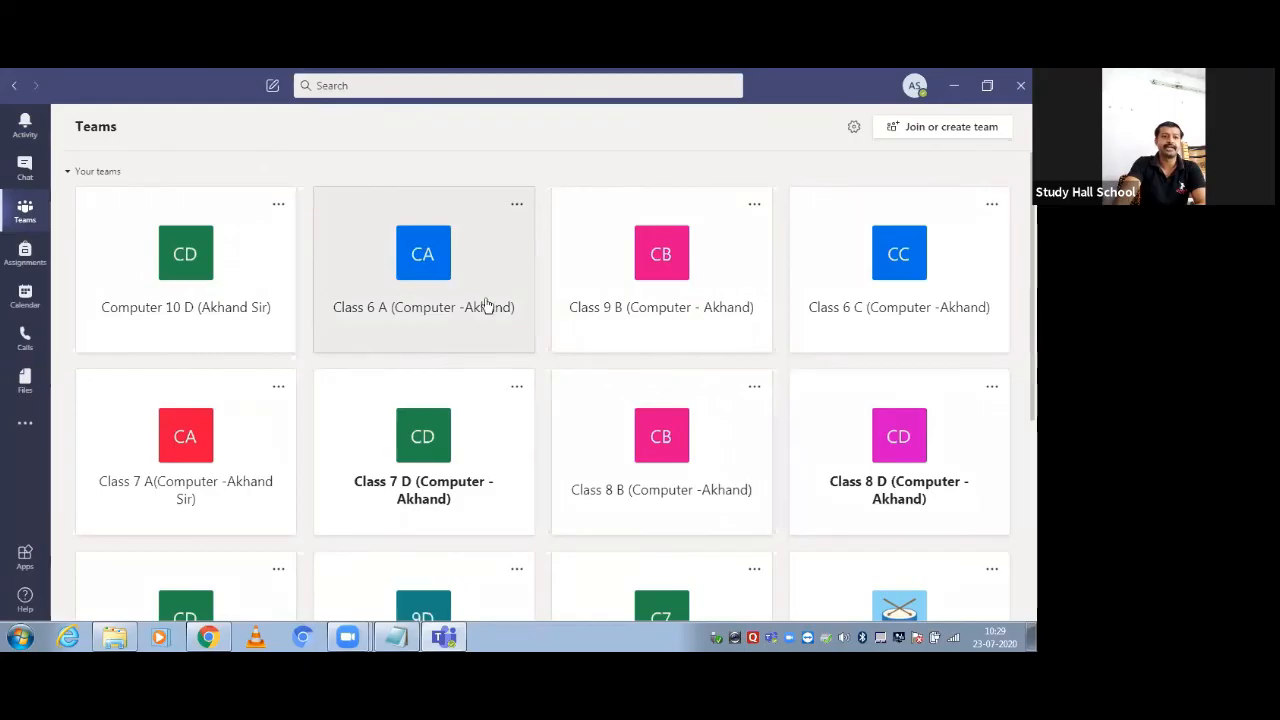
Open the Class 9 B team's General channel and review its posts, including the 9 B meeting
click(608, 293)
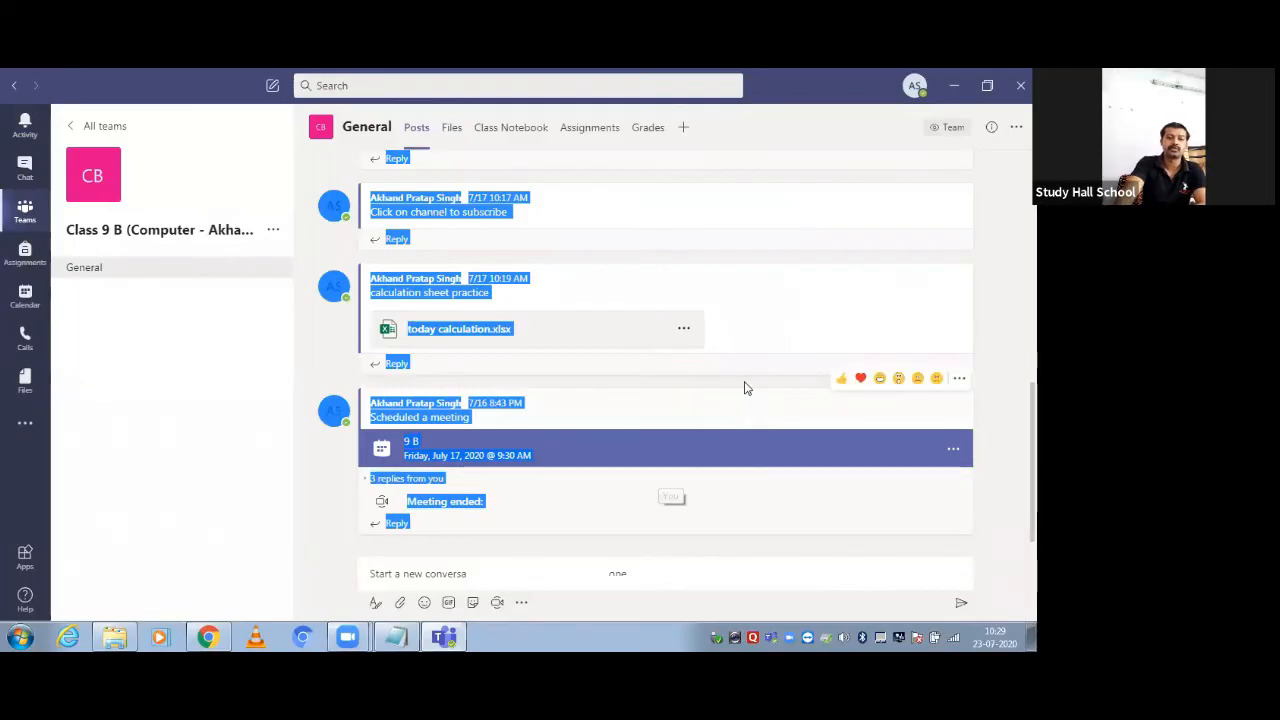
click(596, 379)
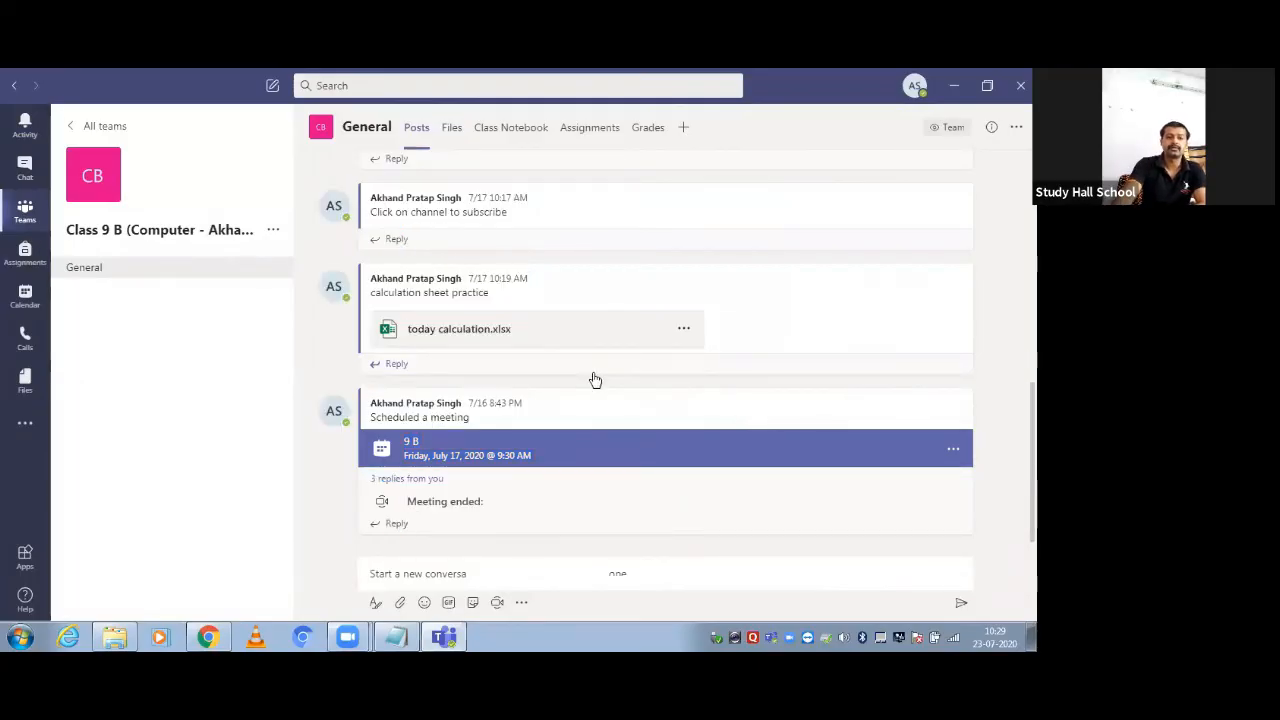
click(593, 368)
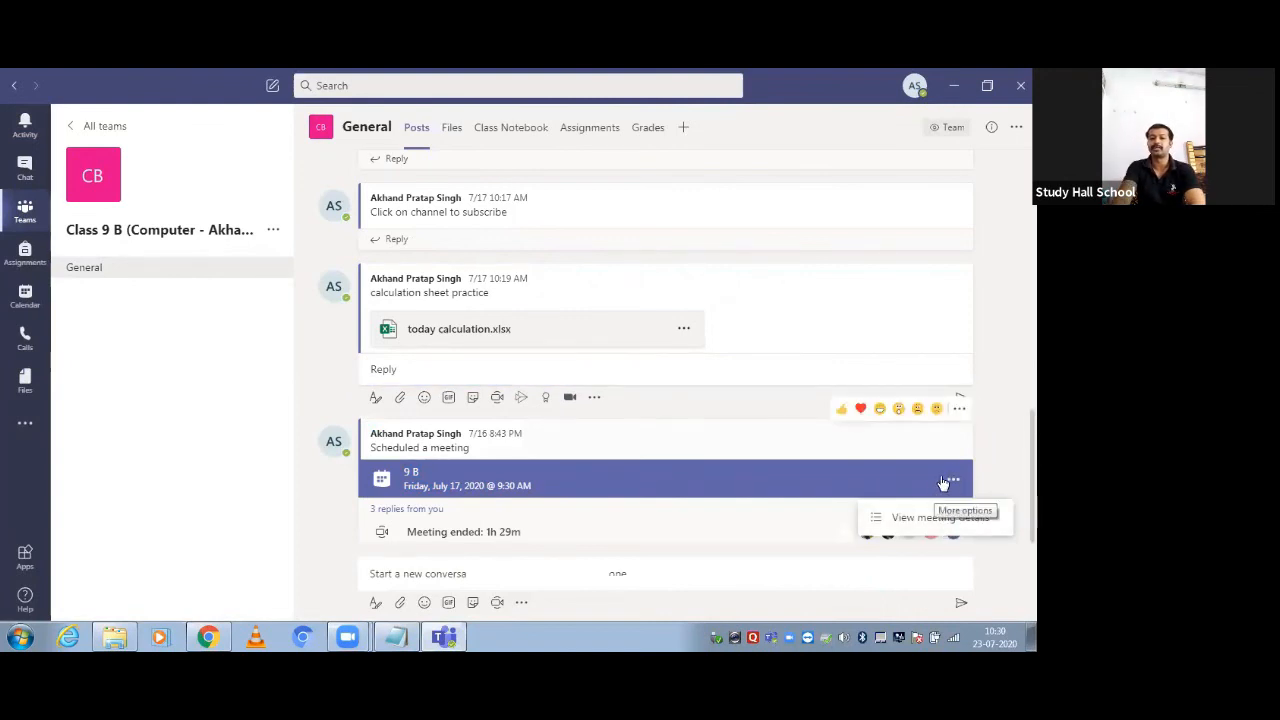
click(932, 521)
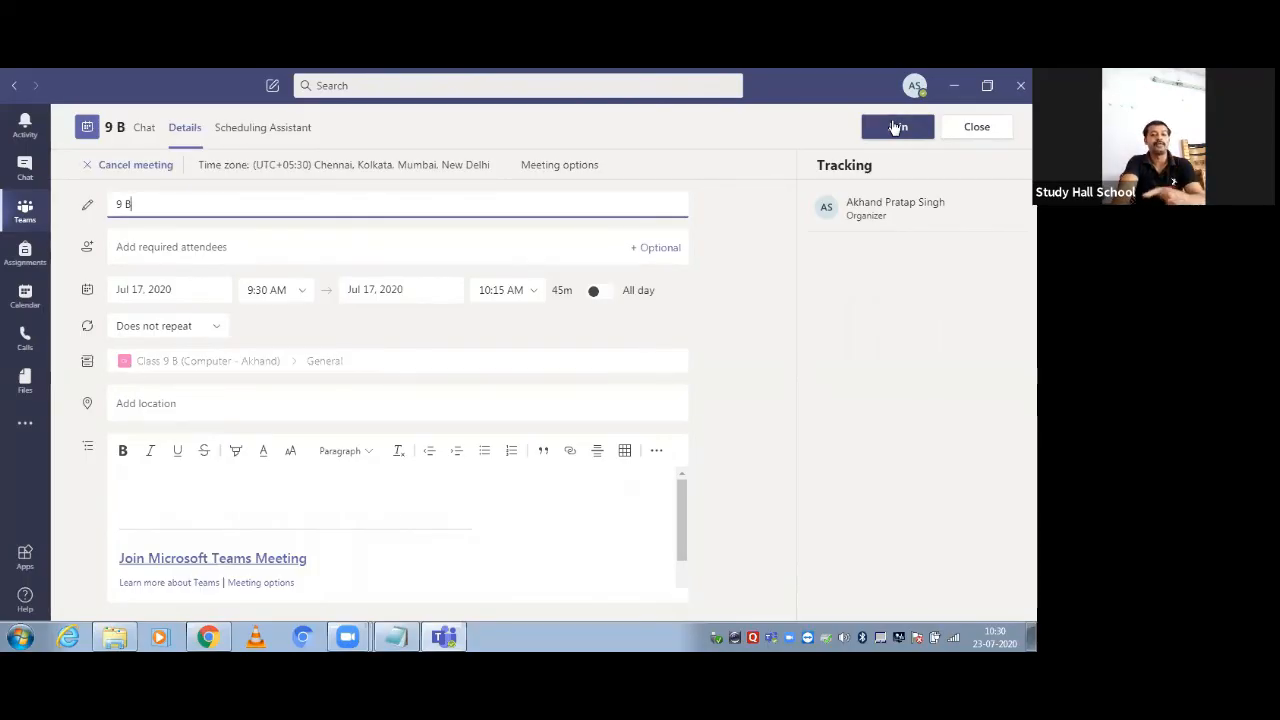
click(114, 164)
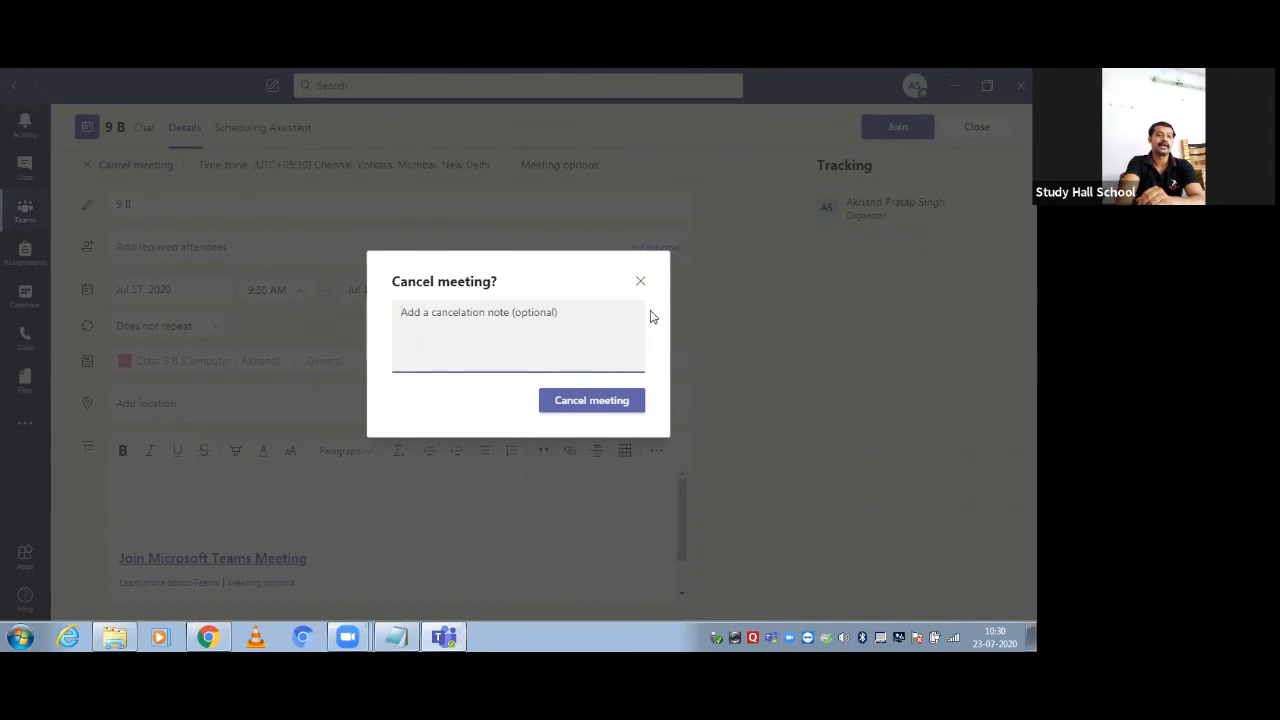
click(642, 281)
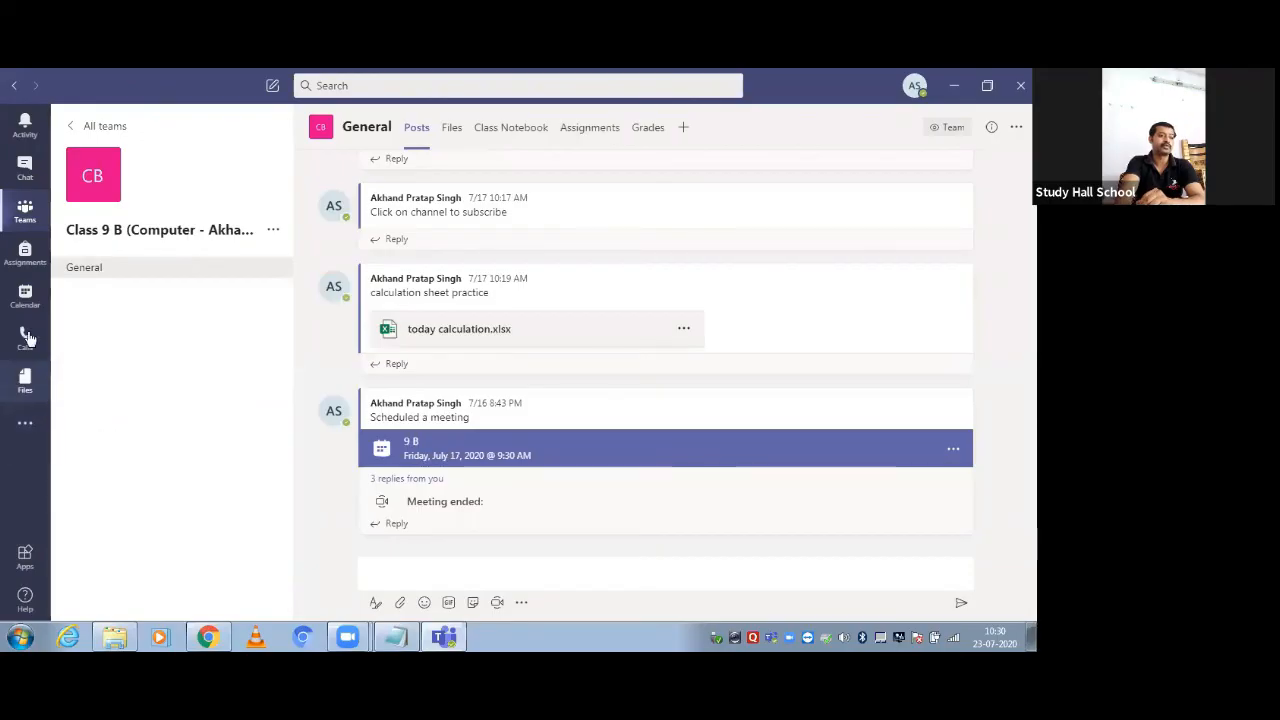
Open the details of the Demo Class 12 A Chapter 1.1 Java Programming meeting post
click(22, 210)
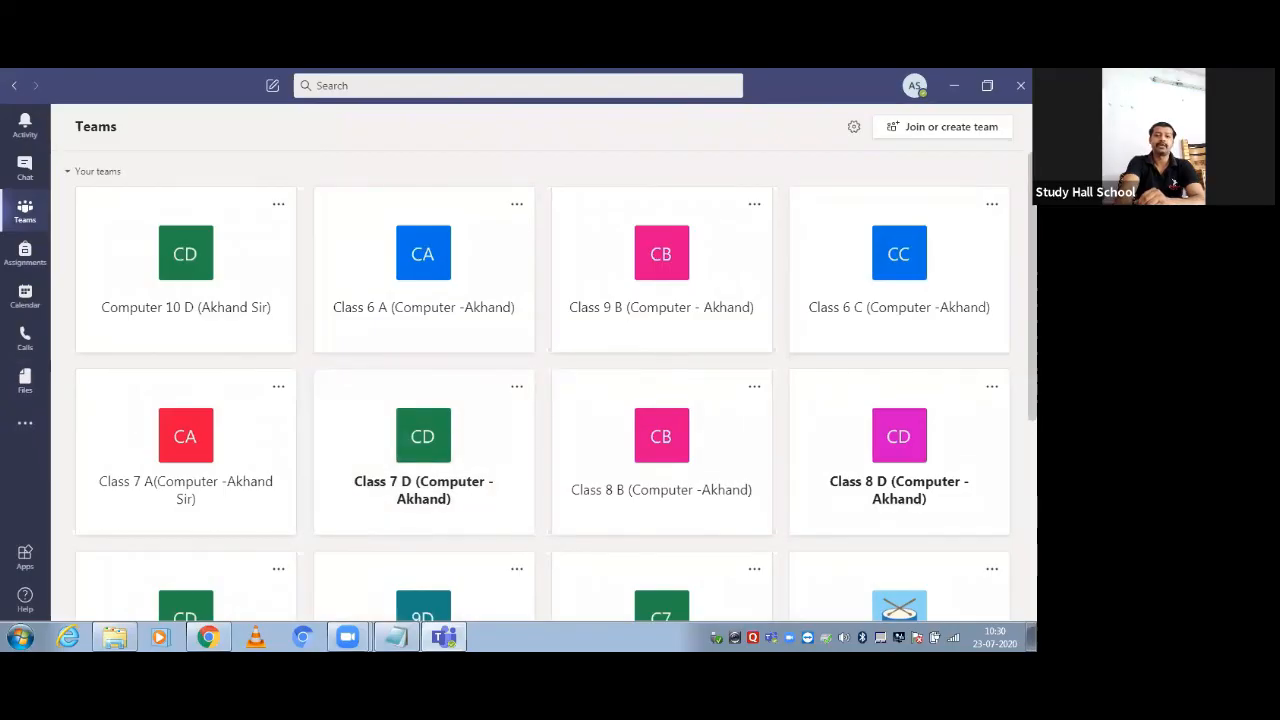
scroll(1010, 216, down, 3)
scroll(943, 463, down, 2)
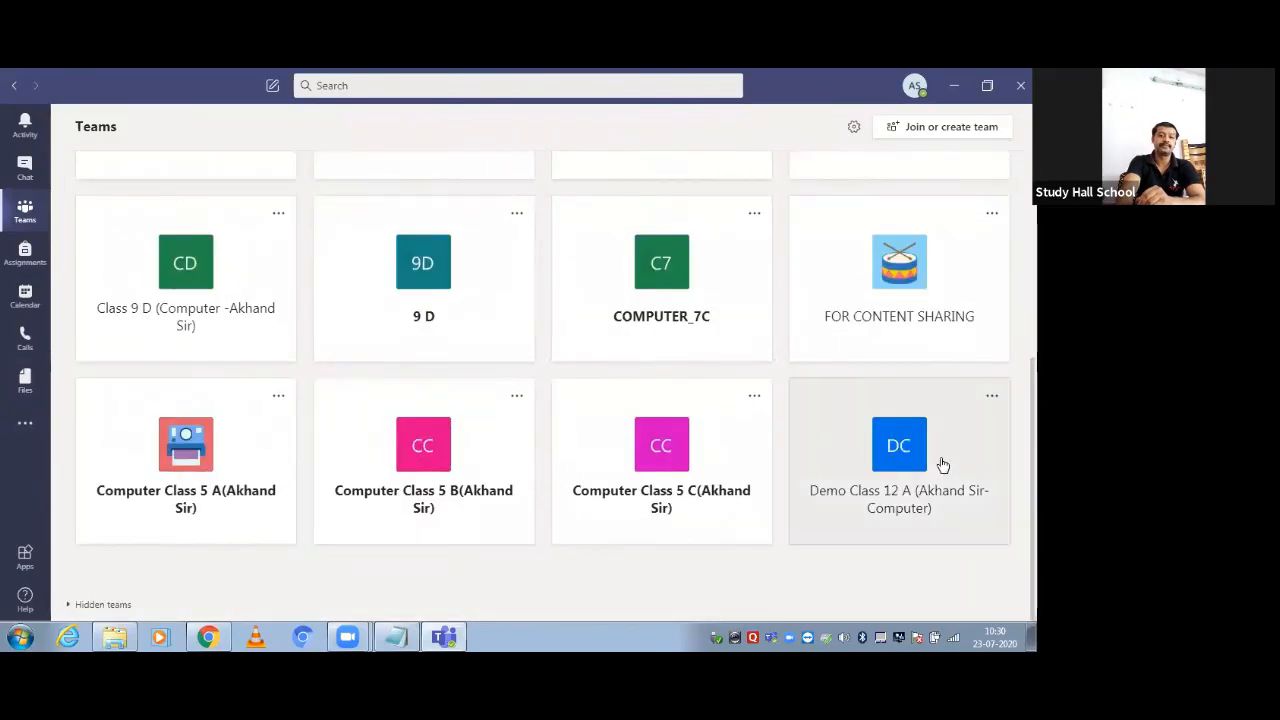
click(857, 438)
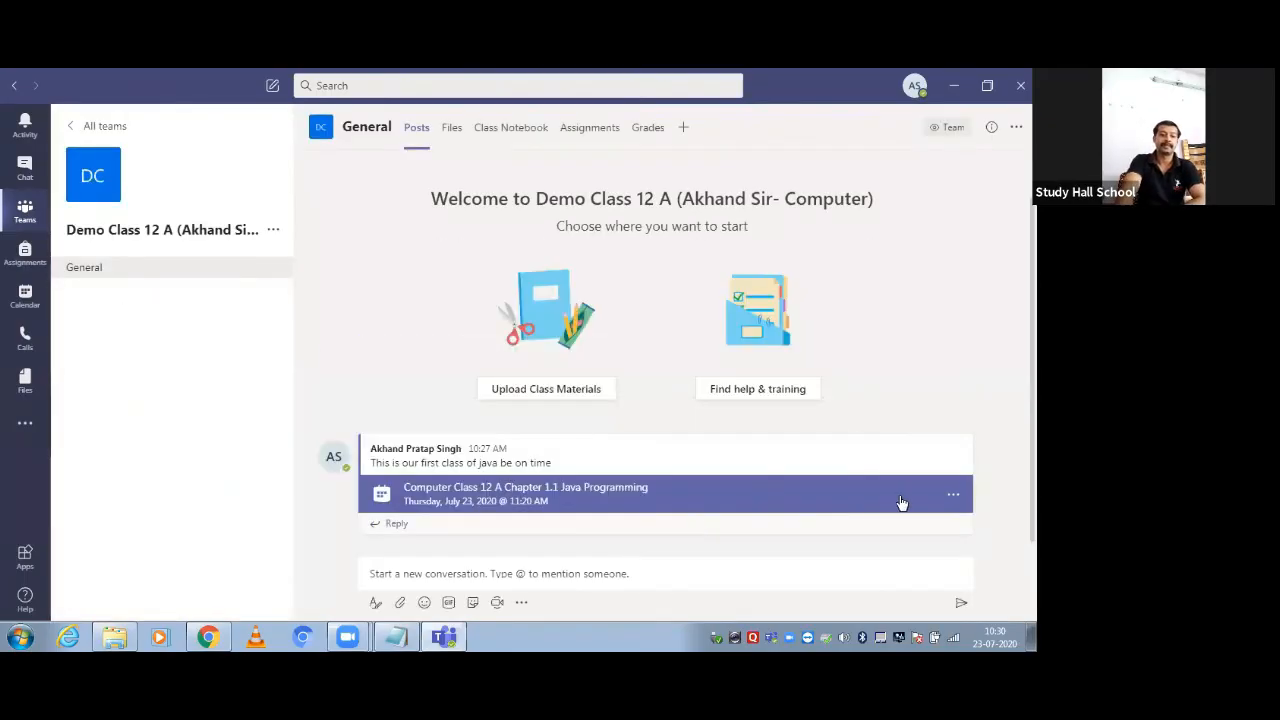
click(954, 498)
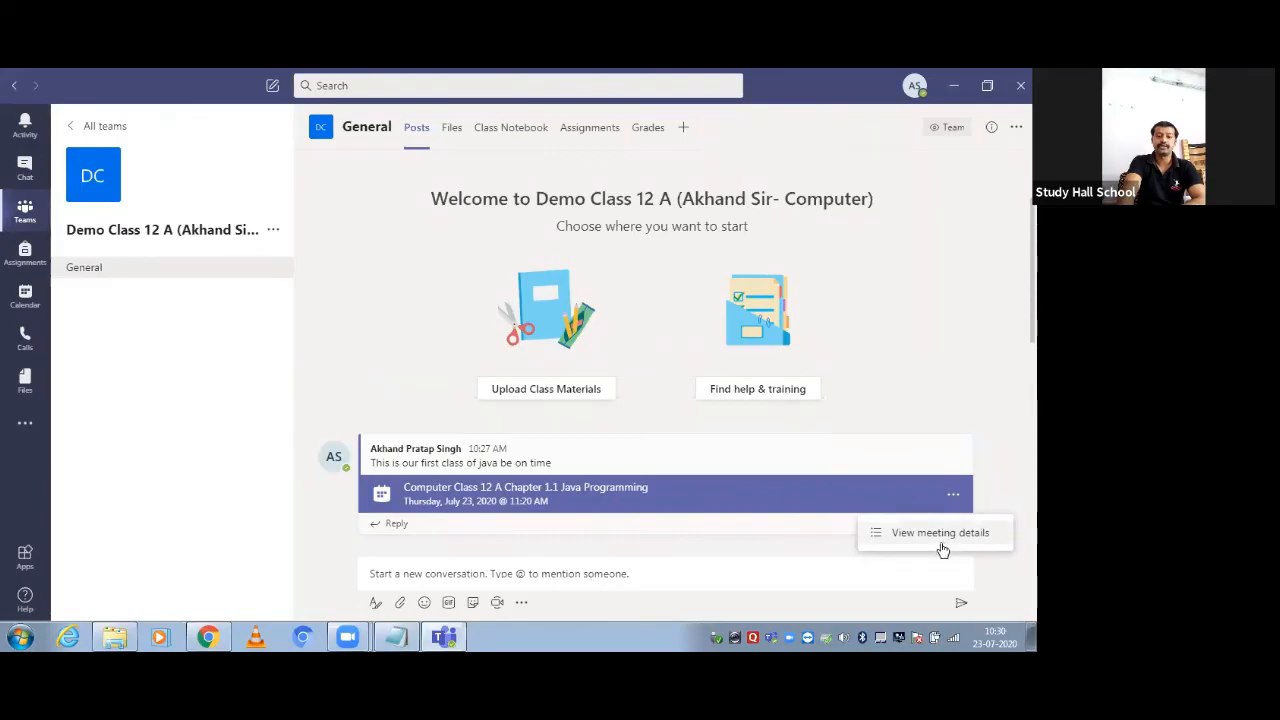
click(940, 535)
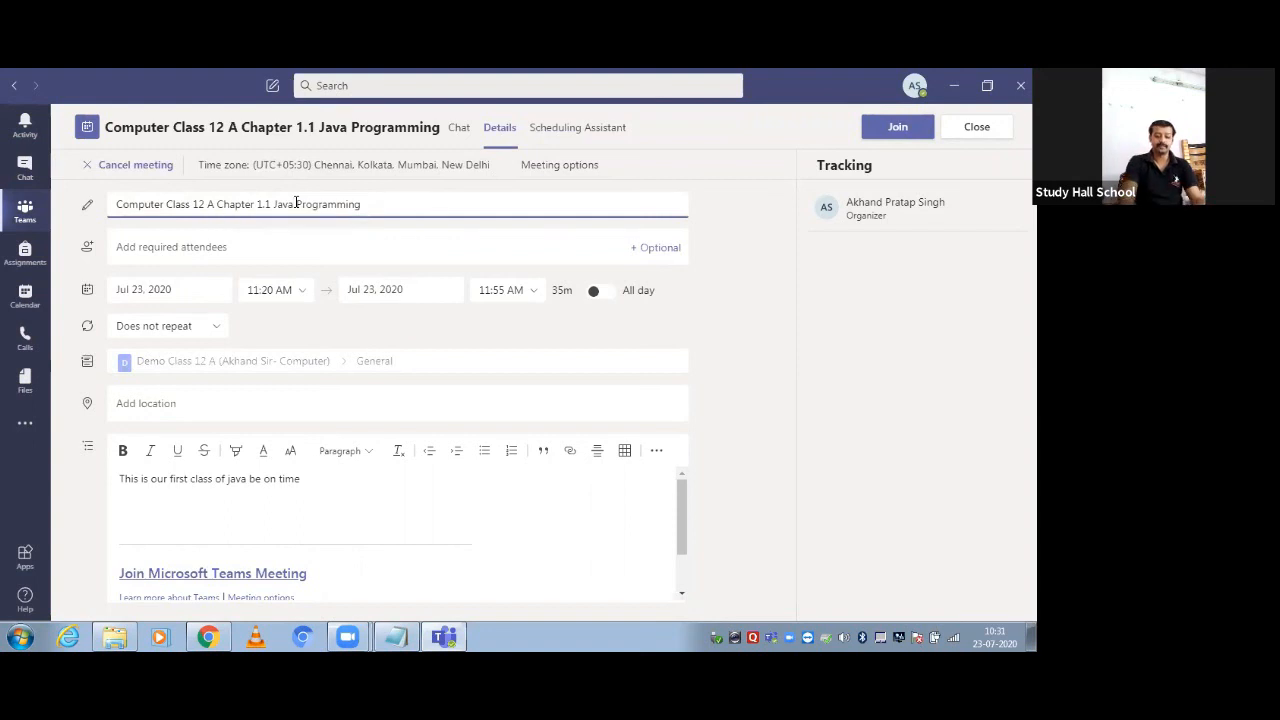
Change Java to Python in the meeting title and to python in the description
click(296, 203)
key(BackSpace)
key(BackSpace)
key(BackSpace)
key(BackSpace)
text(Python)
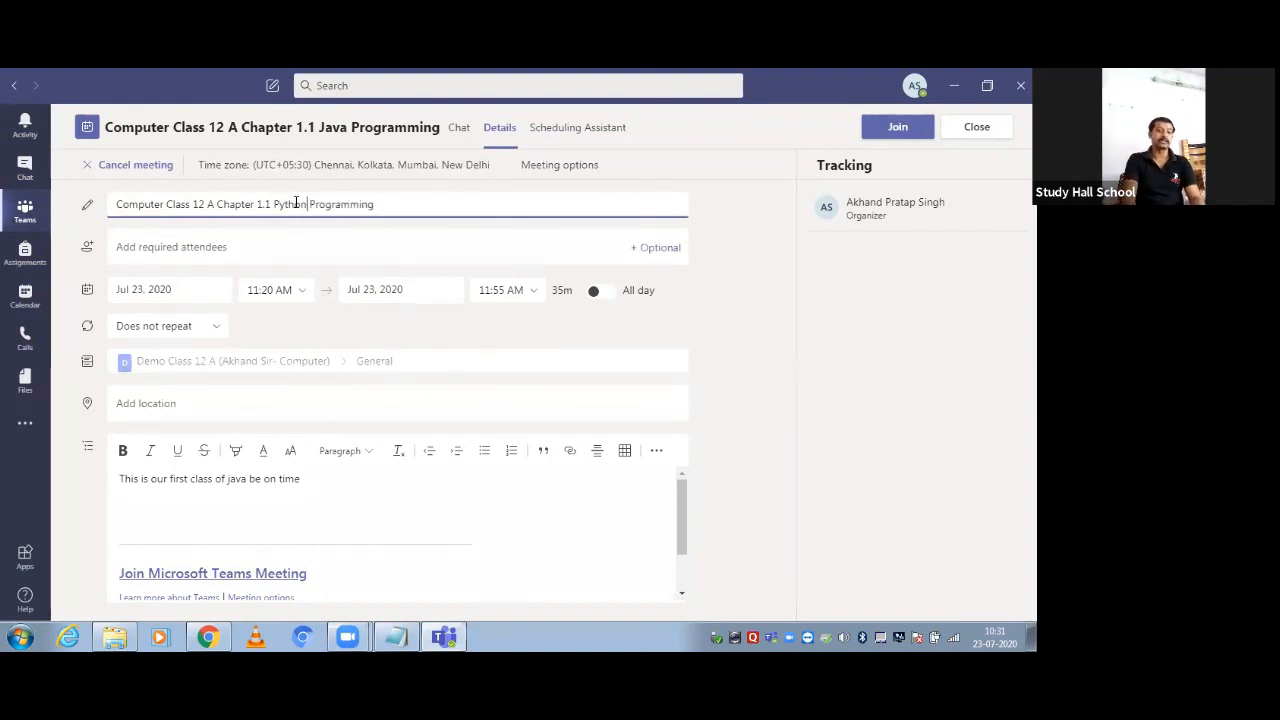
click(246, 479)
key(BackSpace)
key(BackSpace)
key(BackSpace)
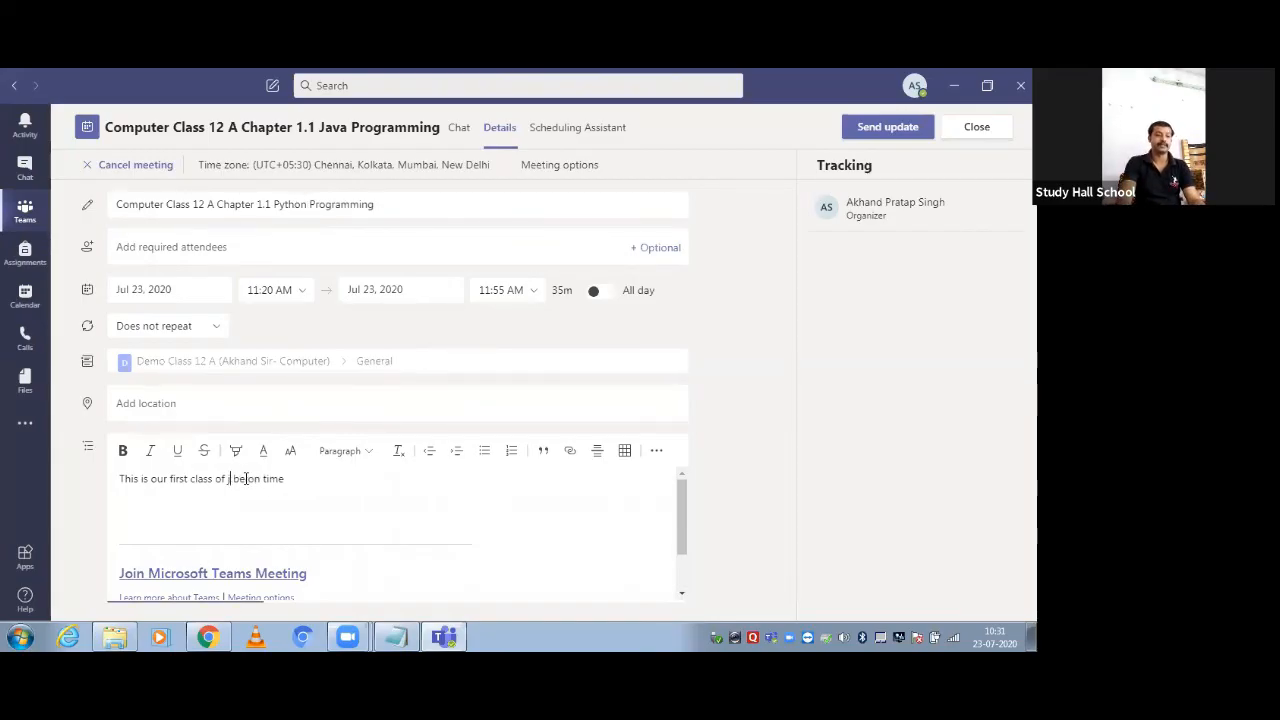
key(BackSpace)
text(pyth )
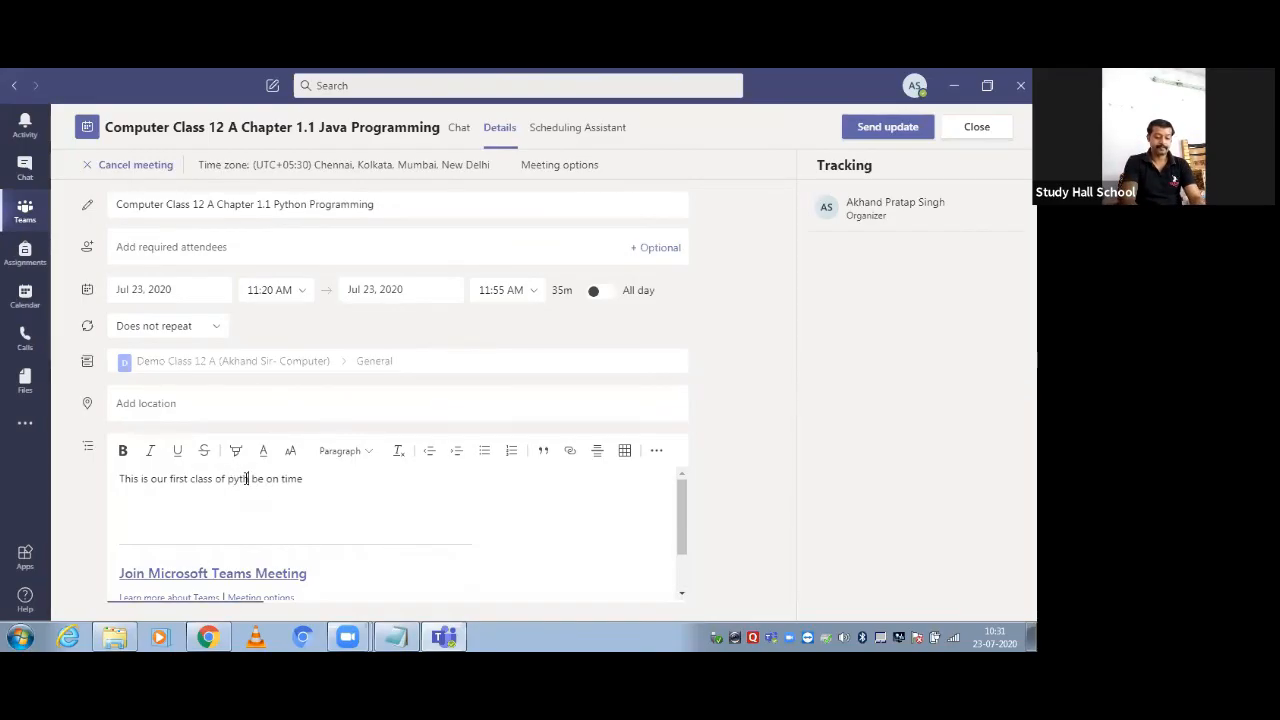
text(on)
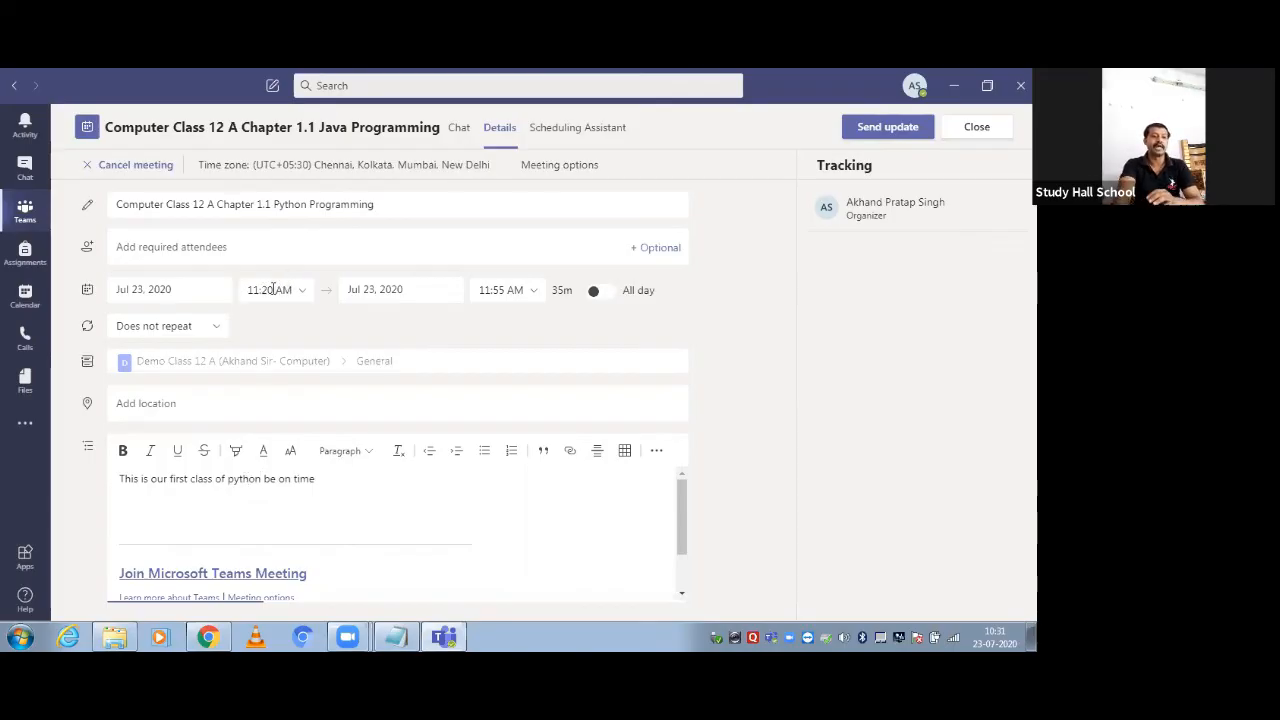
Move the meeting start time to 12:00 AM, ending at 12:35 AM
click(300, 290)
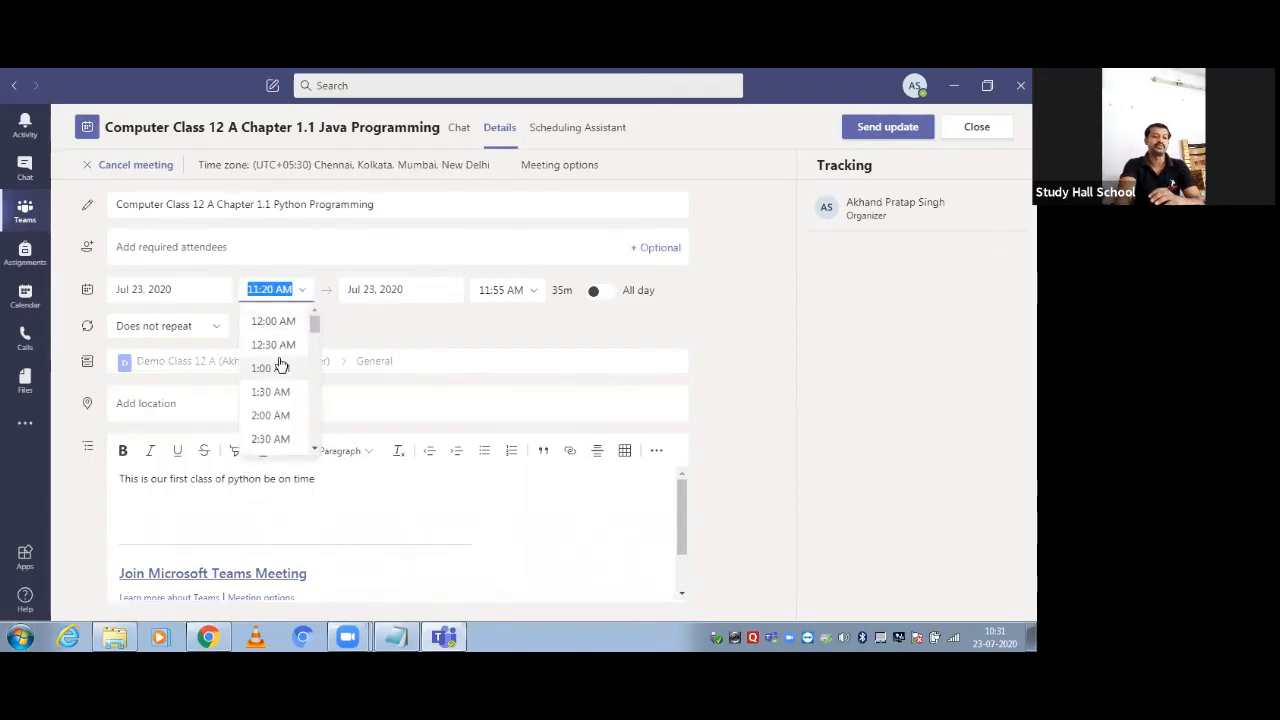
click(283, 321)
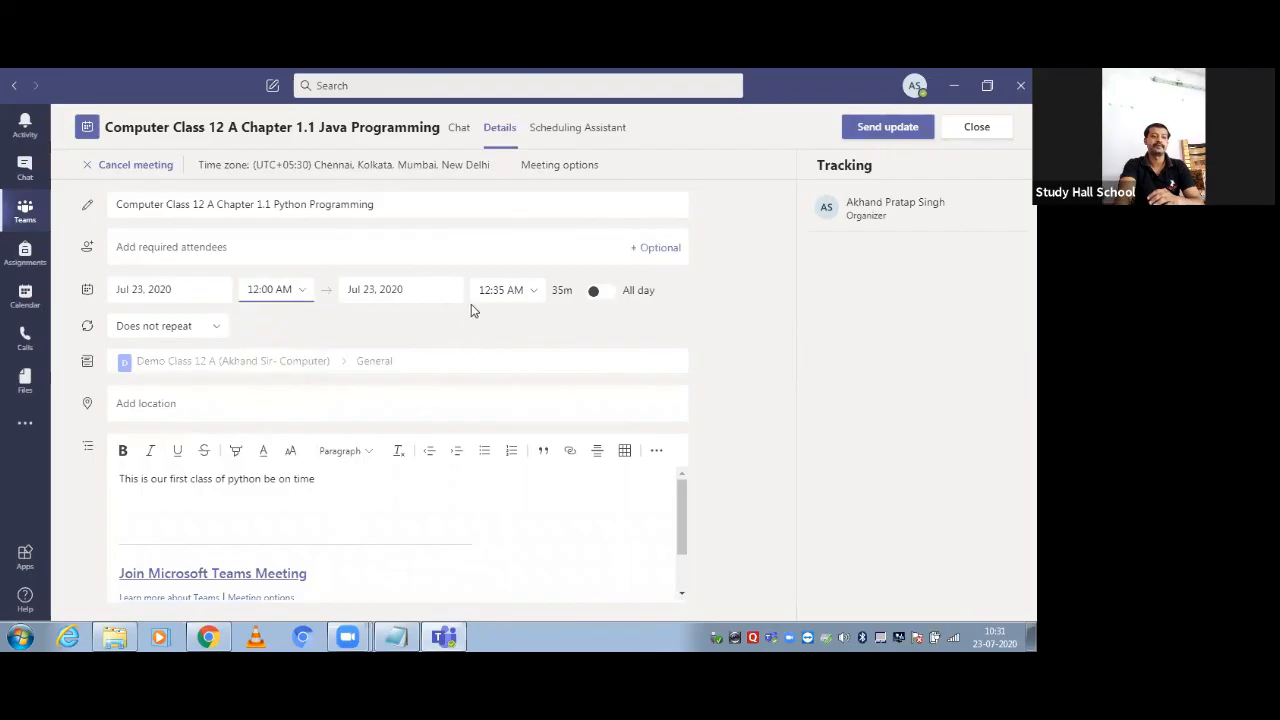
click(491, 341)
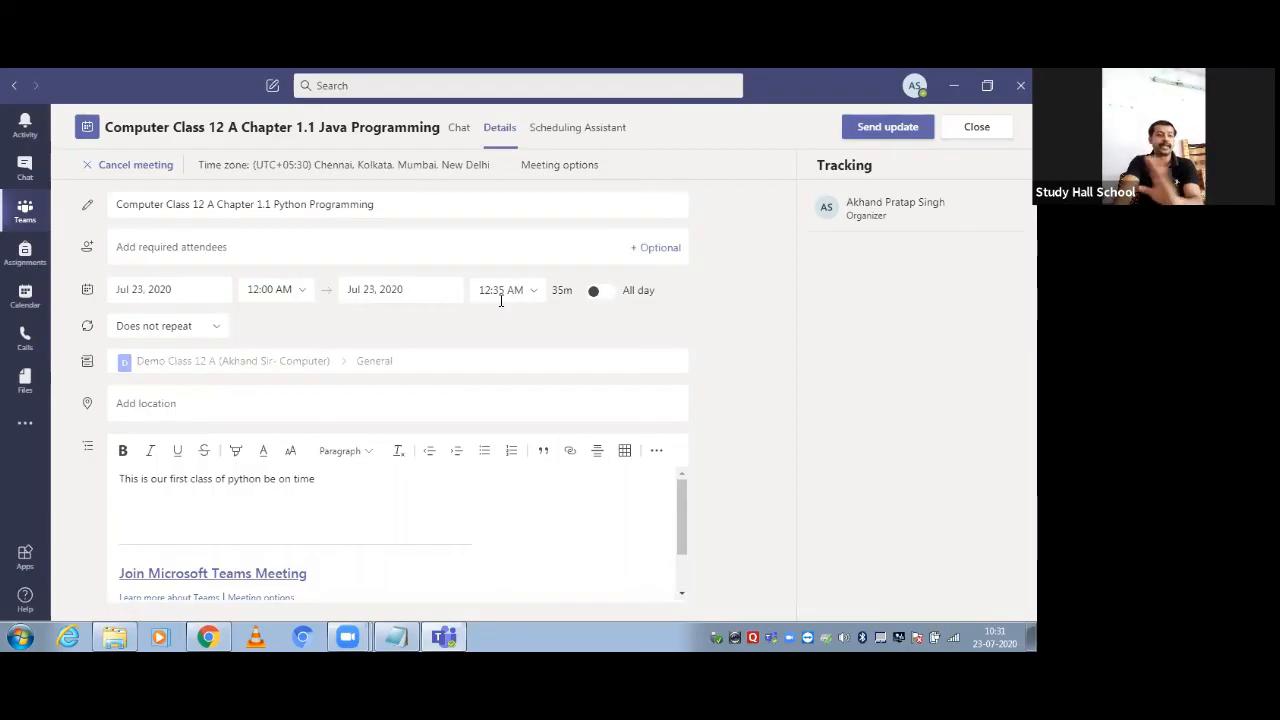
Send the Python Programming meeting update, check the channel post, then go to Calendar
click(884, 127)
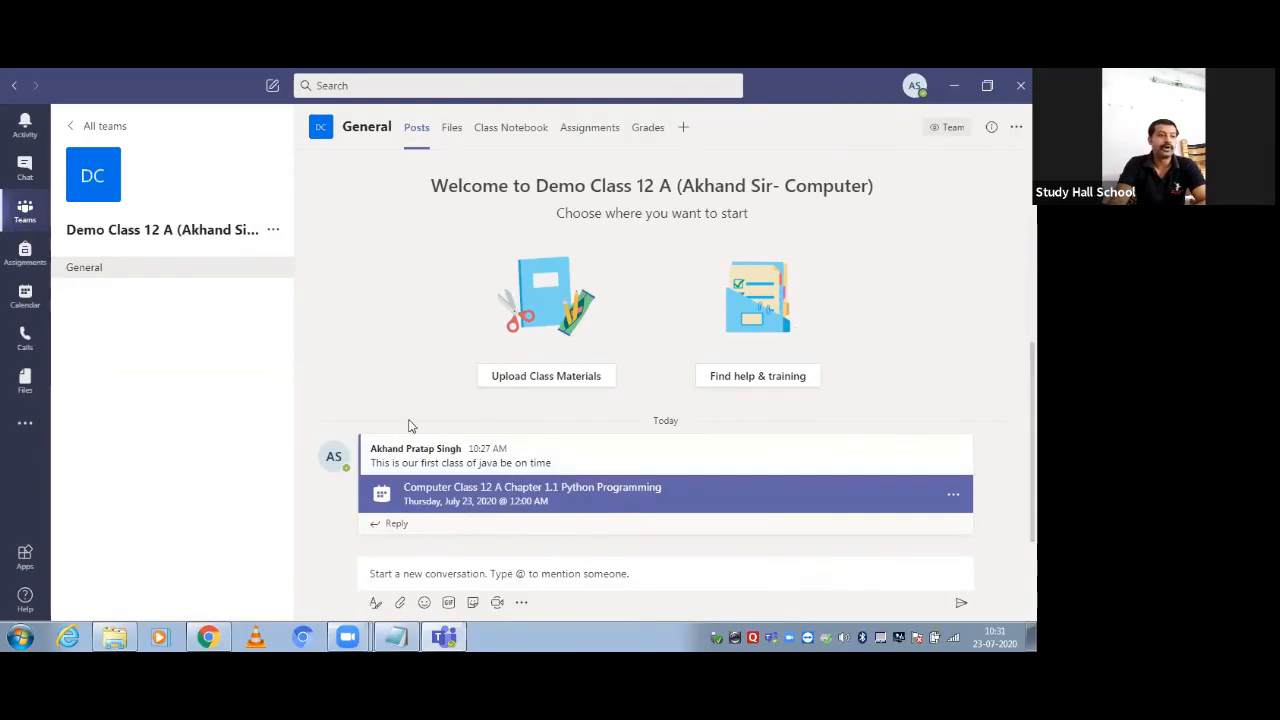
click(22, 295)
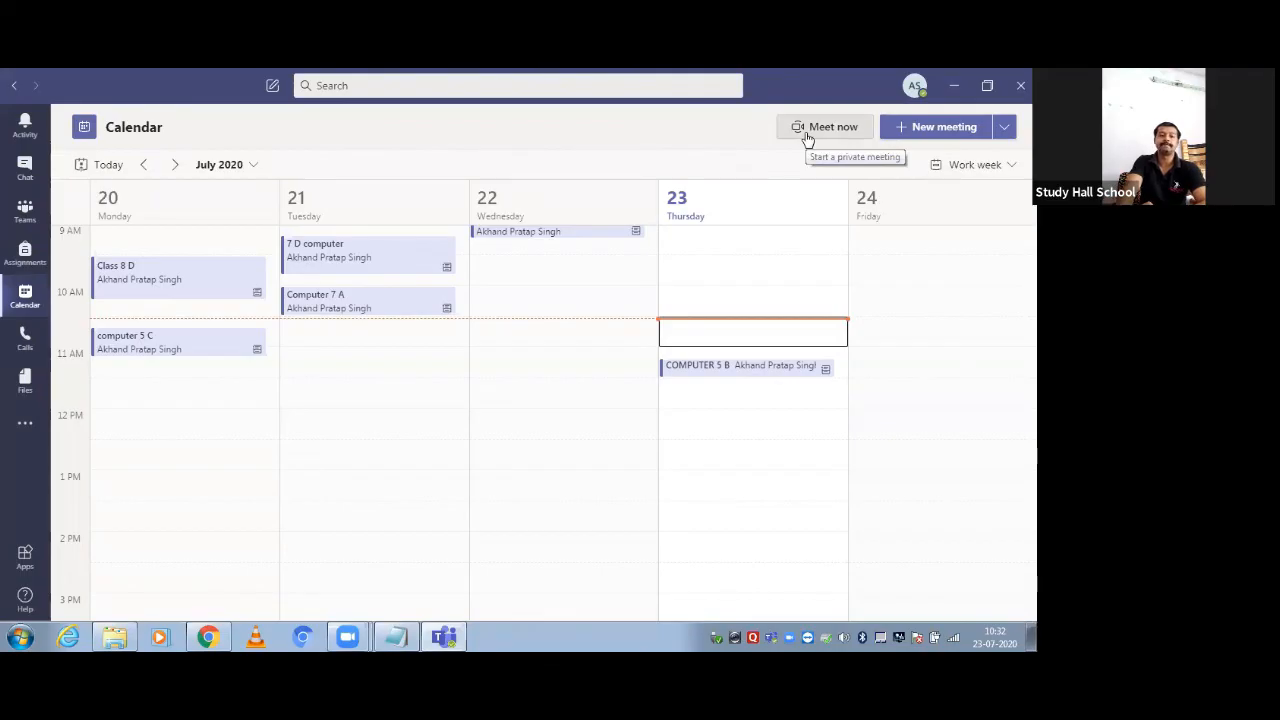
Start a Meet now instant meeting and reach its audio and video setup screen
click(810, 130)
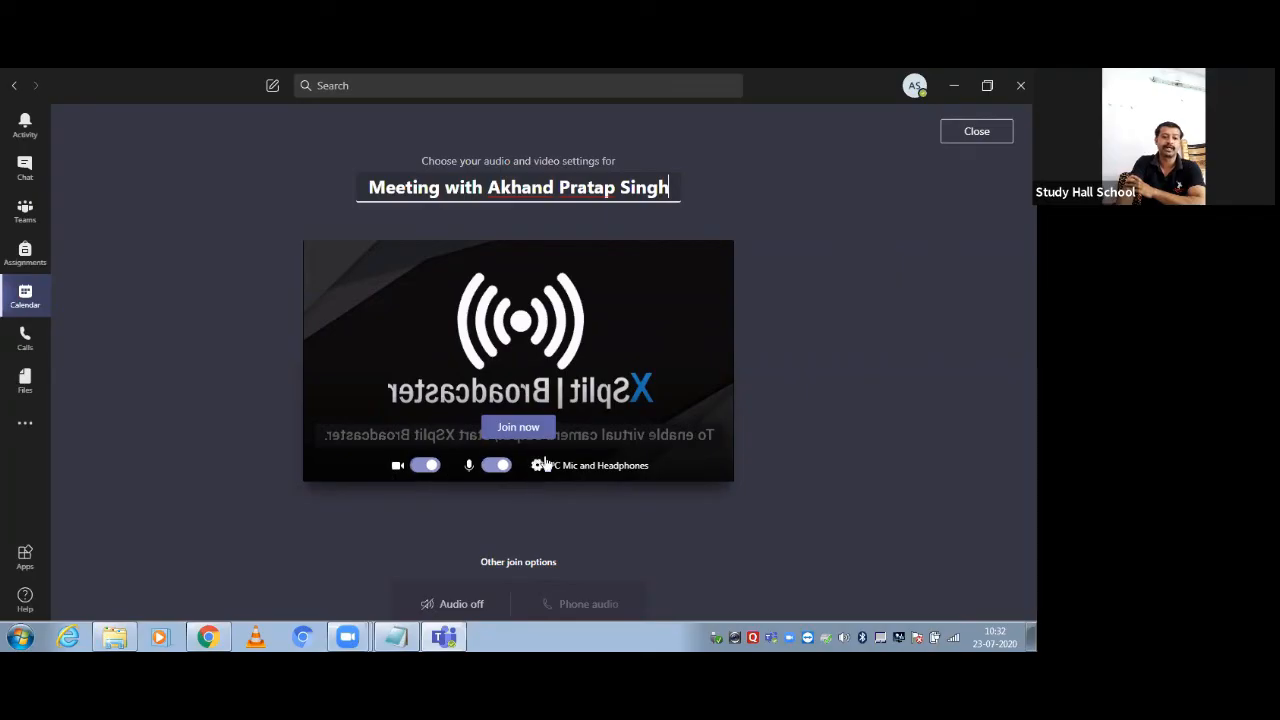
click(499, 558)
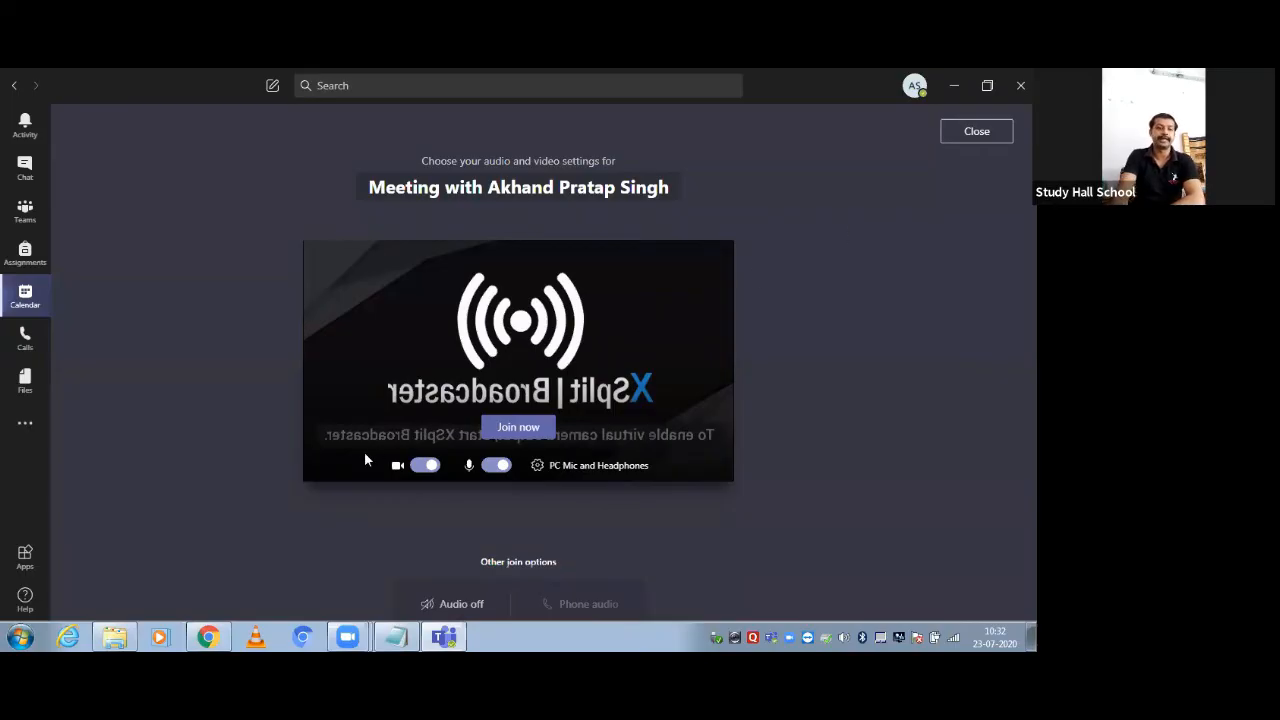
Join the instant meeting, try inviting someone by name without adding anyone, then open People options
click(515, 427)
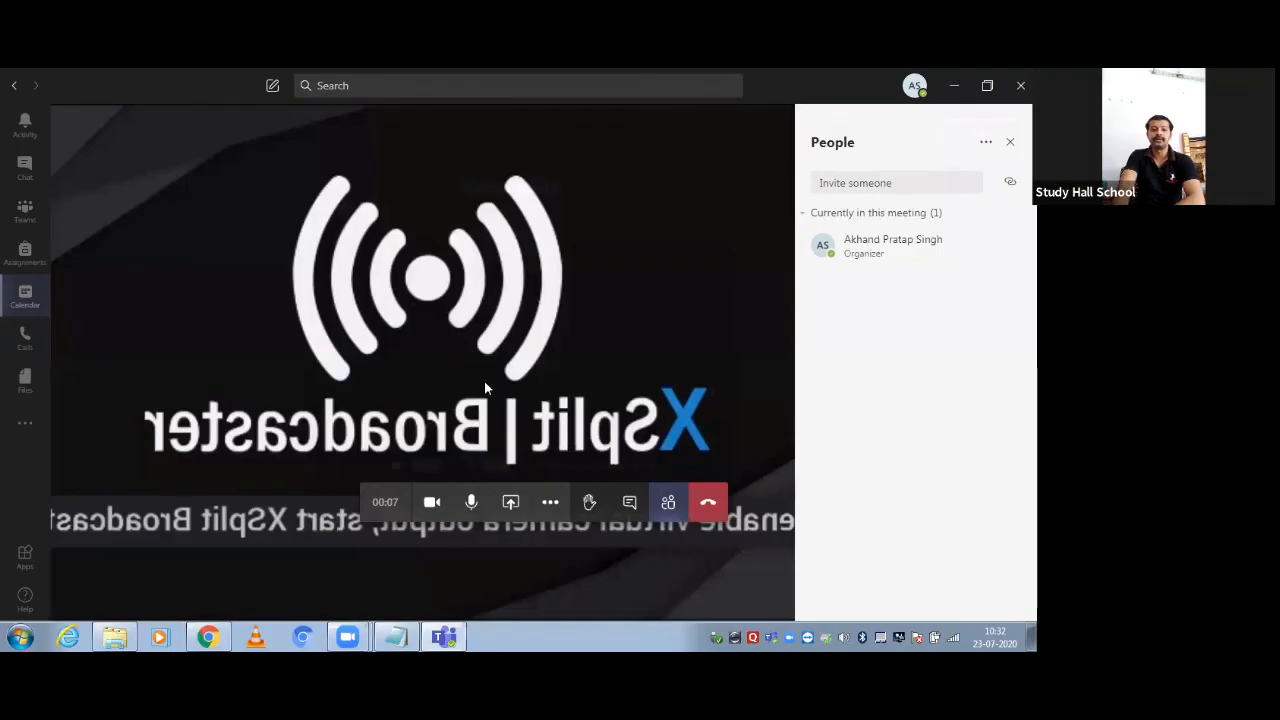
click(876, 183)
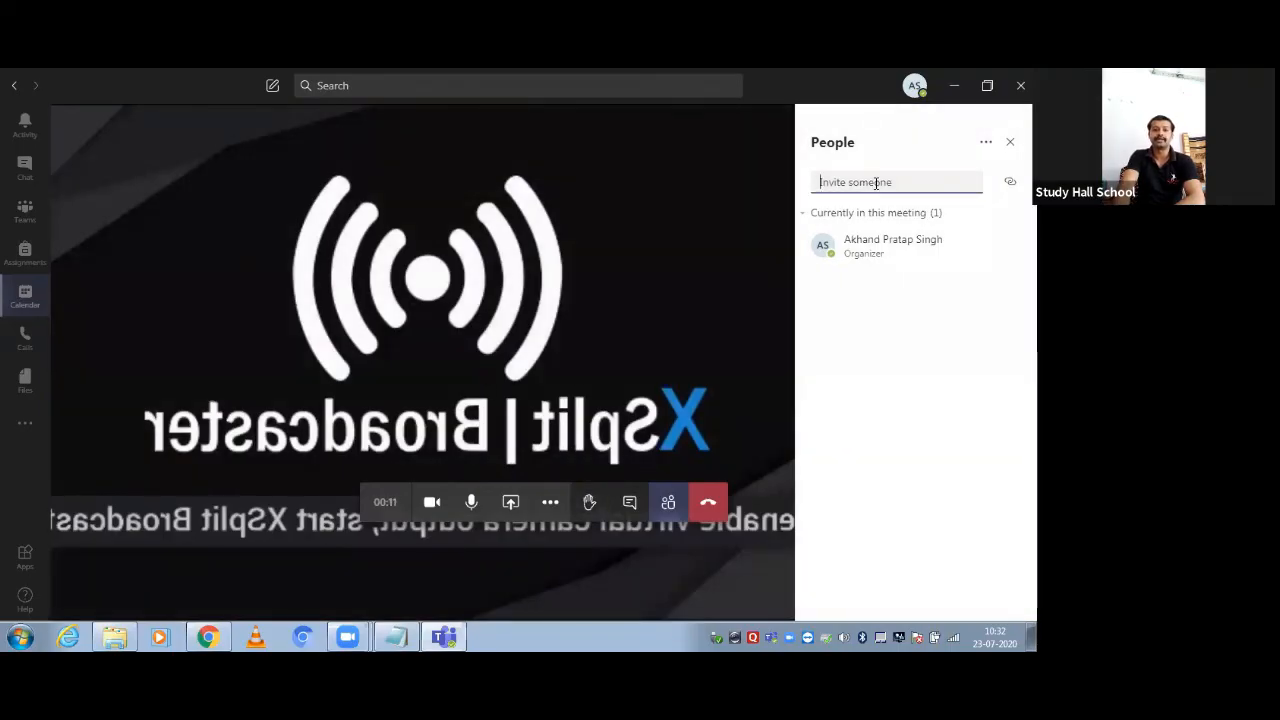
text(anu)
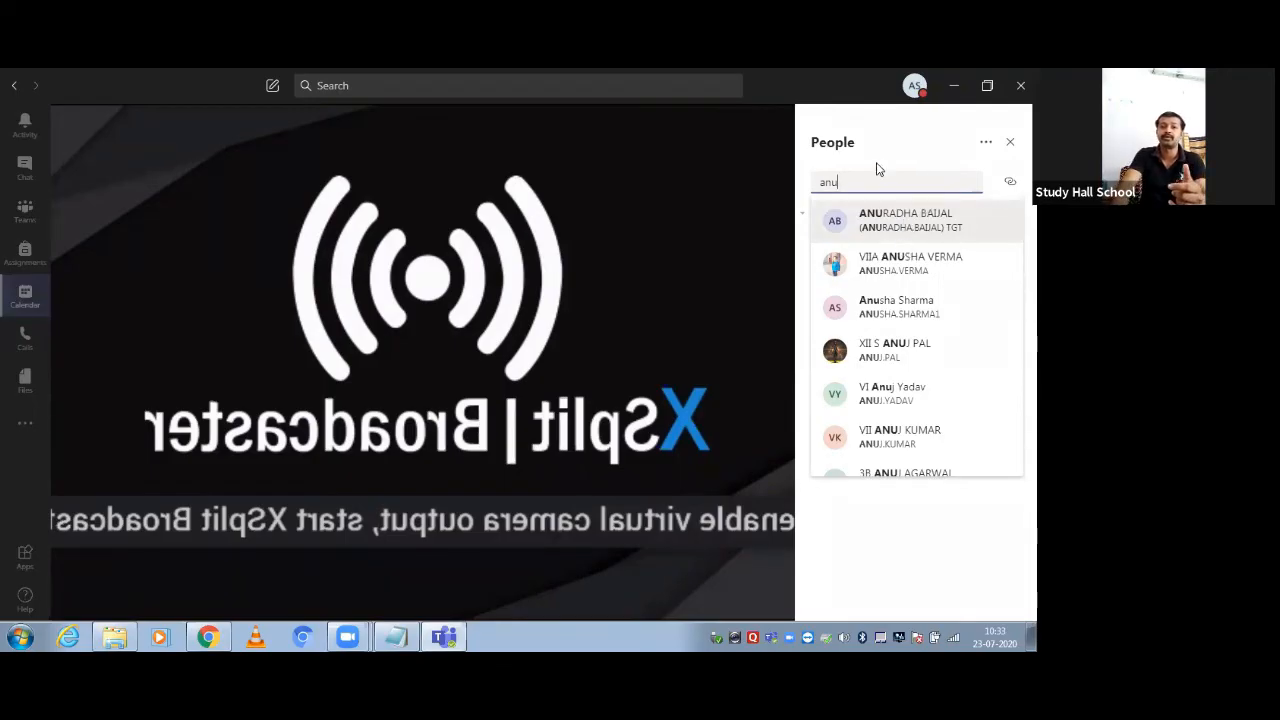
click(692, 428)
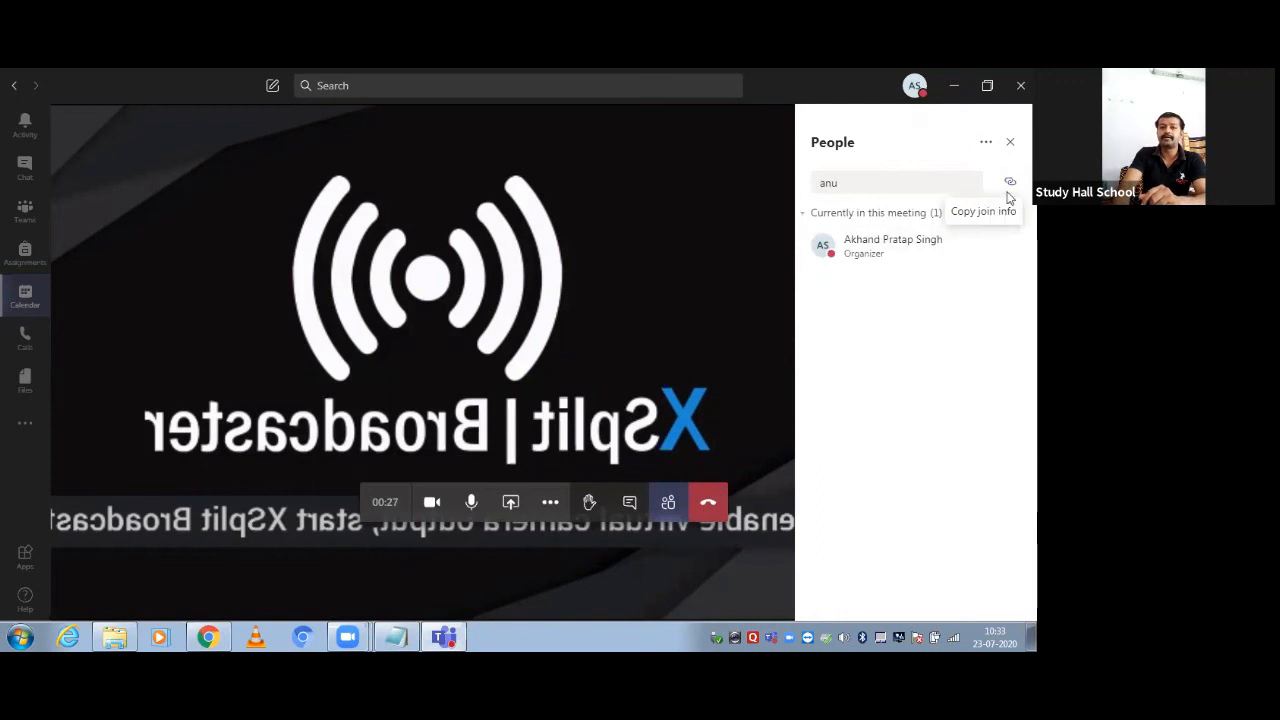
click(985, 143)
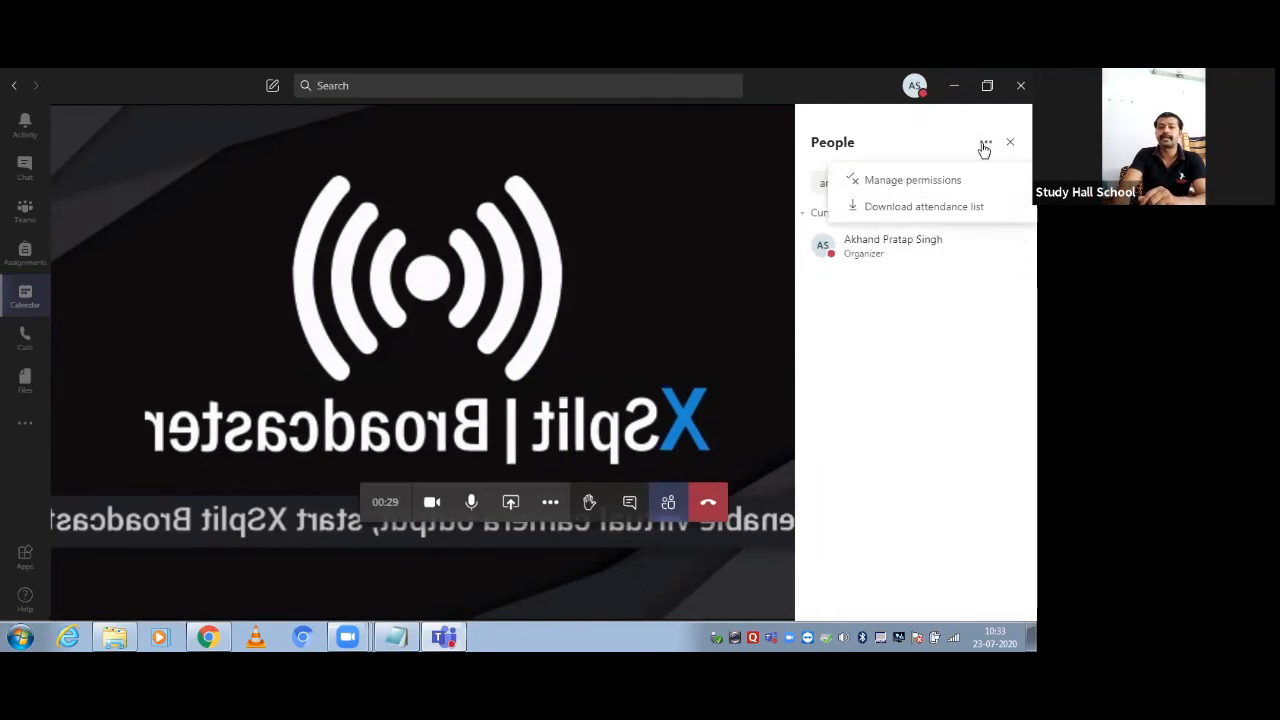